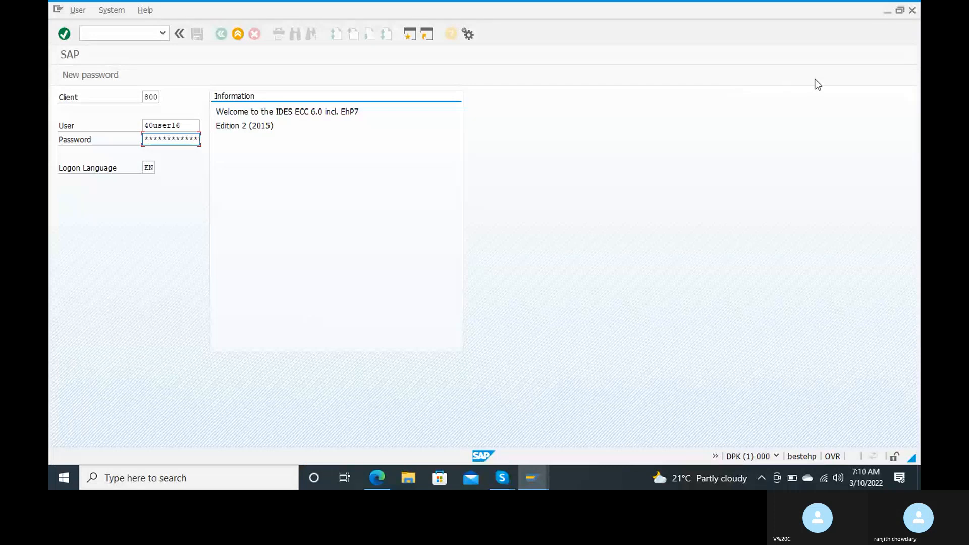
Enter the account password in the logon screen and log on to SAP.
left_click(828, 95)
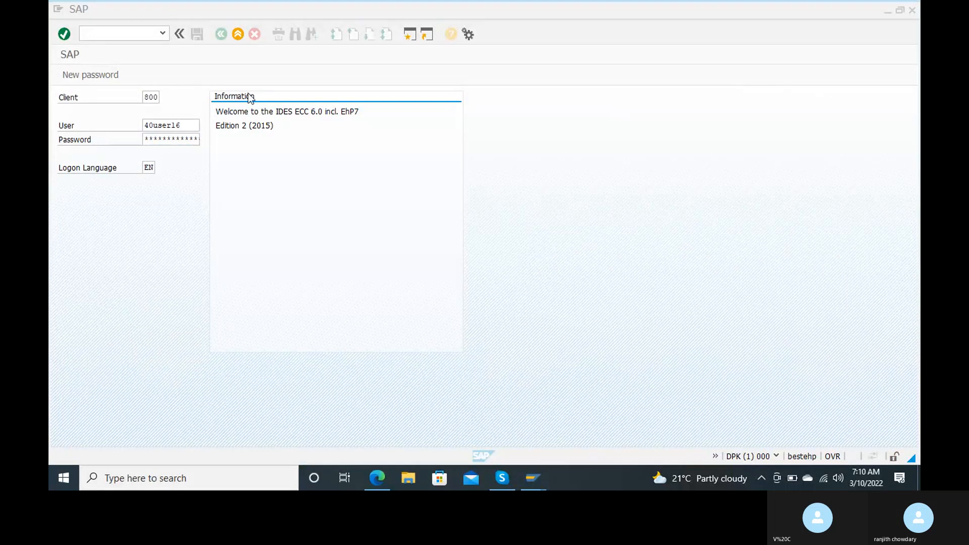
left_click(150, 141)
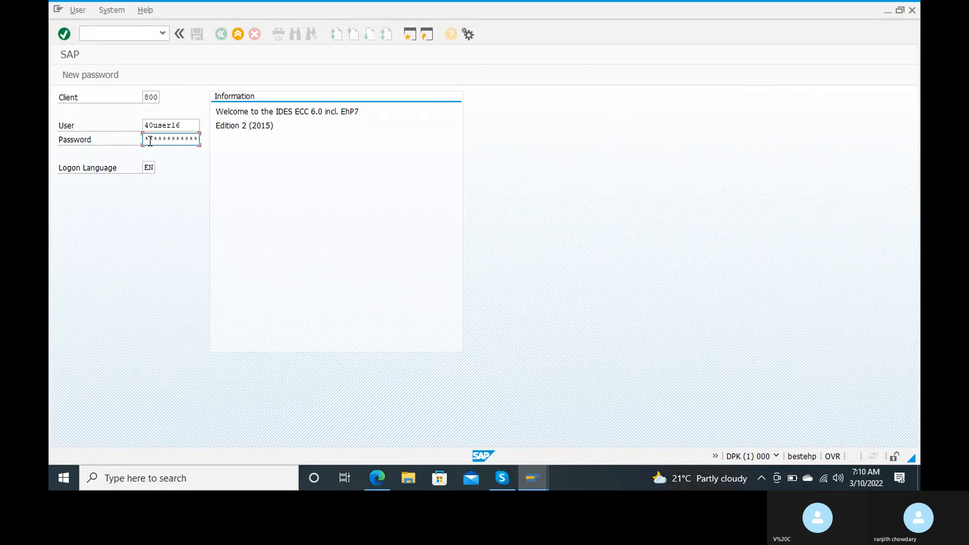
type("*******")
key("Return")
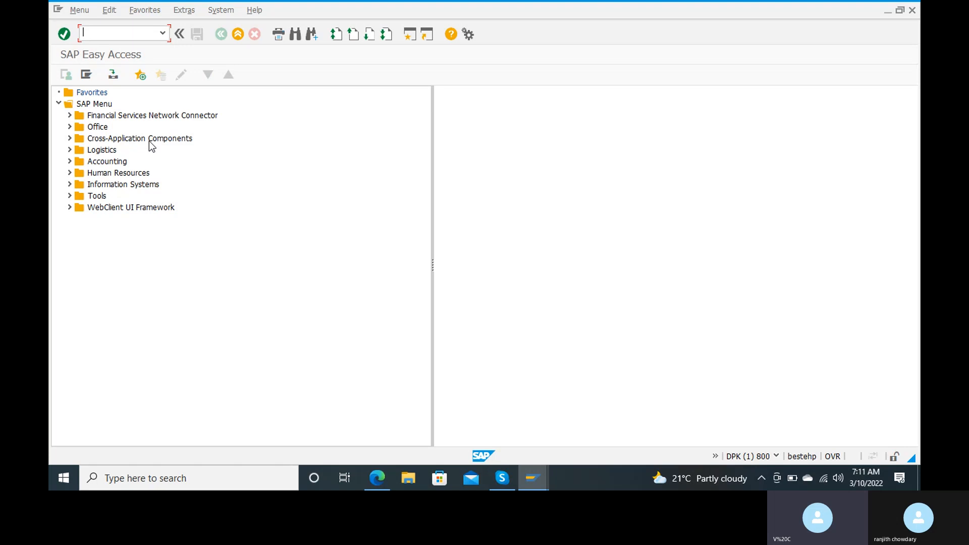
Run transaction OBD3 and start a new vendor account group entry.
type("obd3")
key("Return")
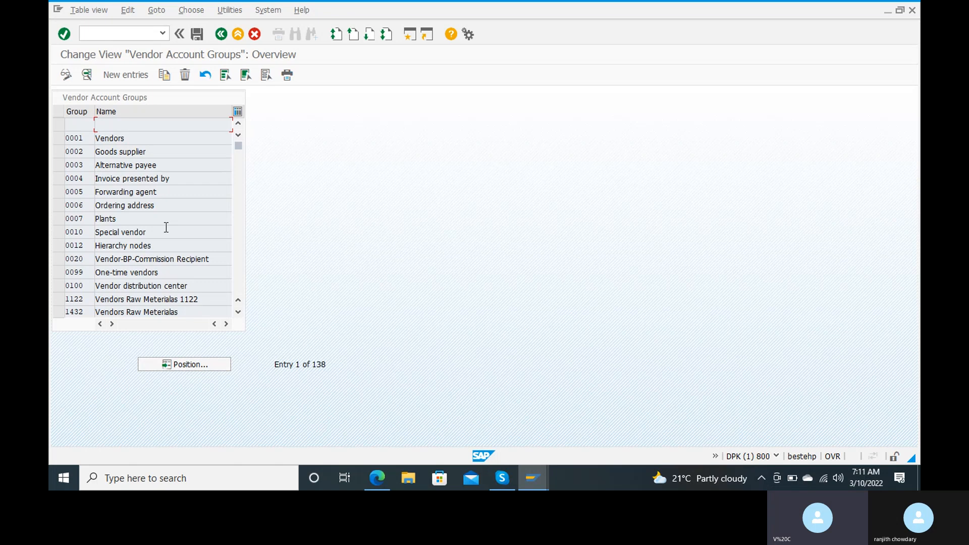
left_click(125, 80)
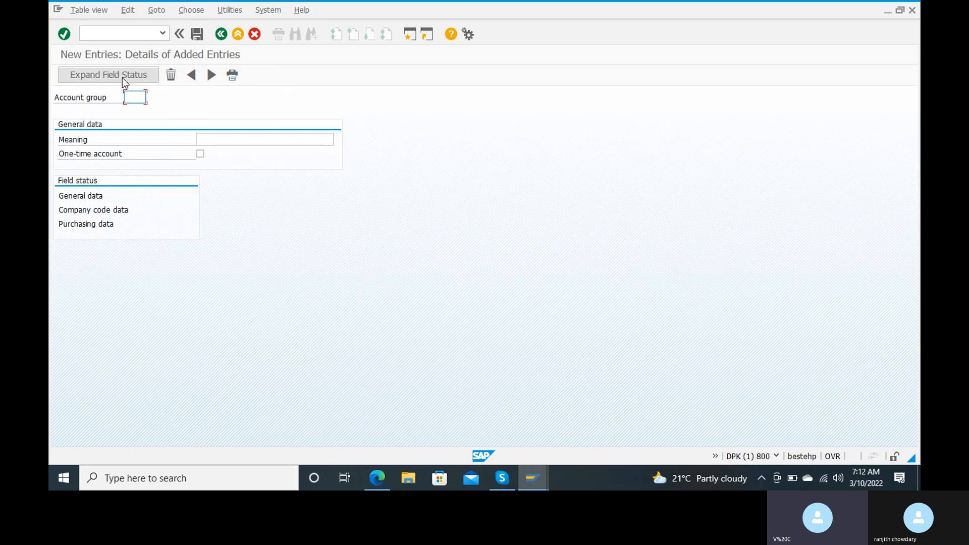
key("Tab")
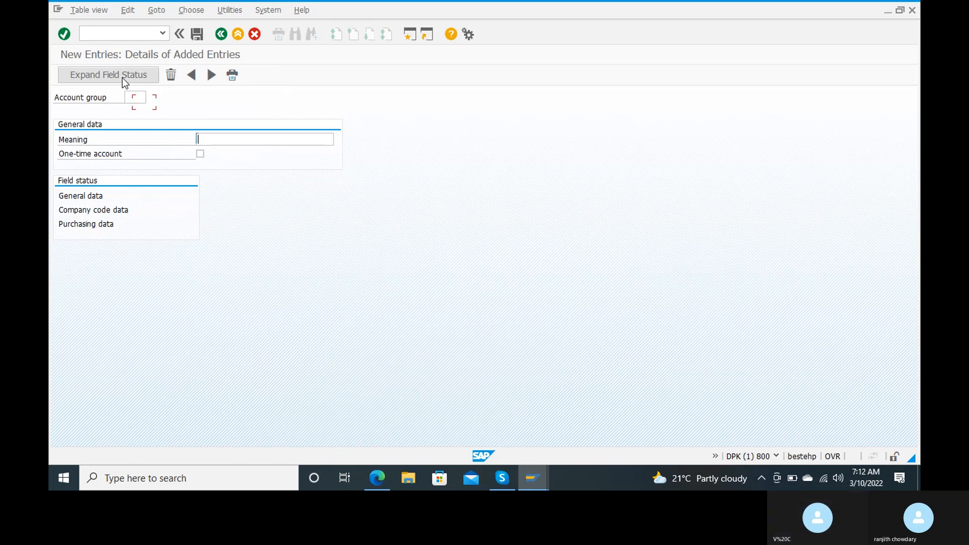
key("Tab")
key("Tab")
key("Tab")
key("Tab")
key("Tab")
key("Tab")
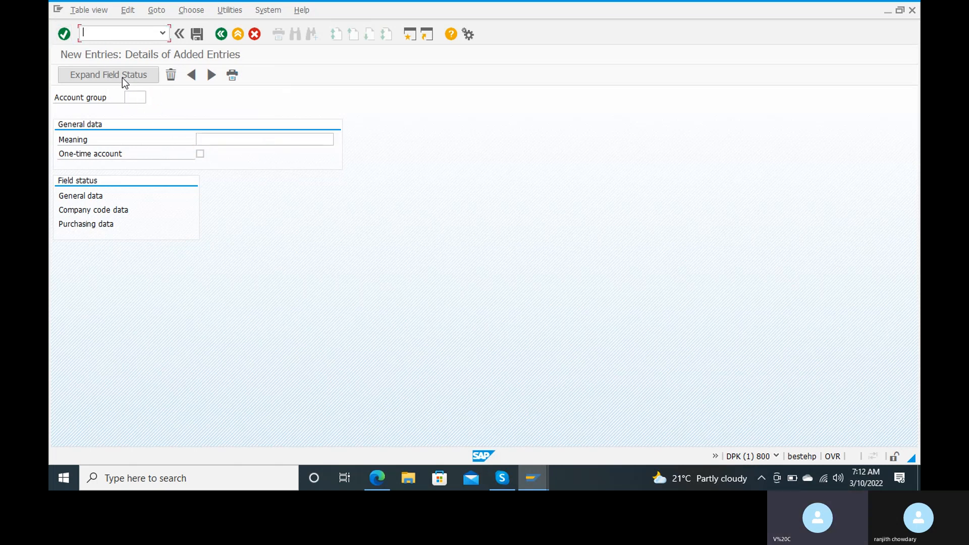
key("Tab")
key("Tab")
key("Tab")
key("Tab")
key("Tab")
key("Tab")
key("Tab")
key("Tab")
key("Tab")
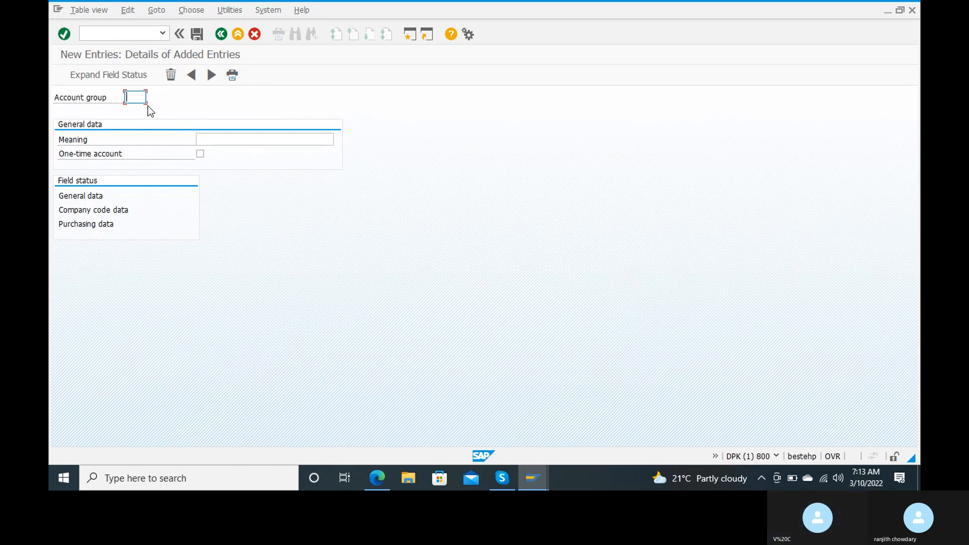
Enter account group 'ranj' with the meaning 'domestic vendor'.
type("ranj")
key("Tab")
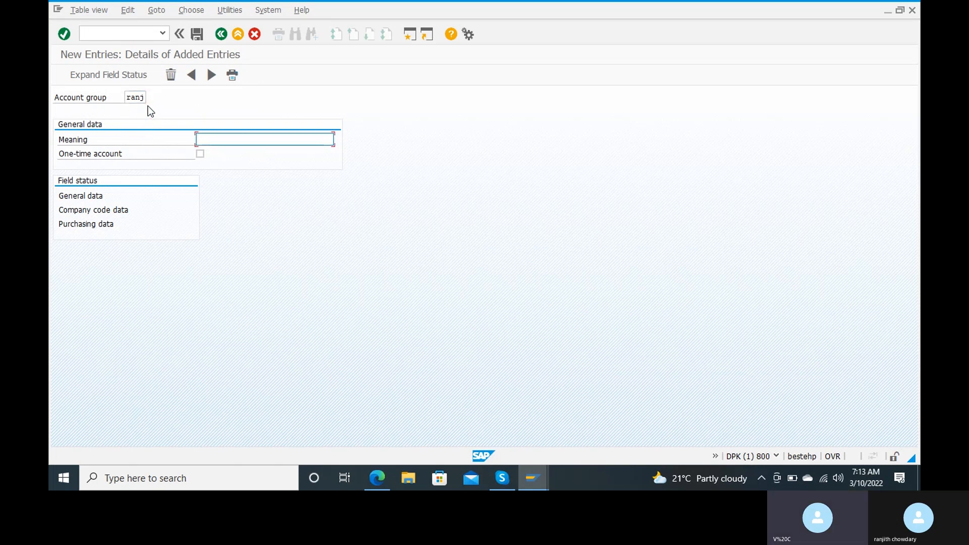
type("do")
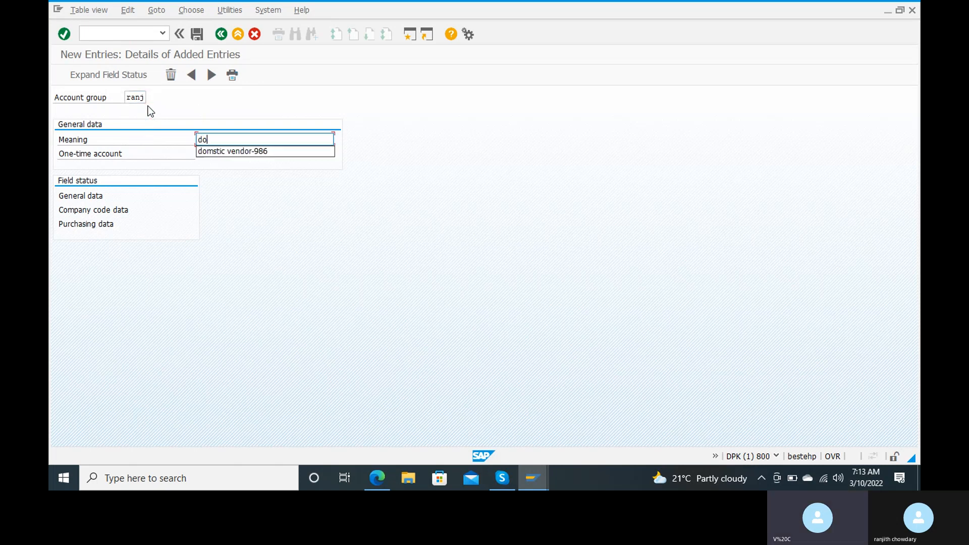
type("me")
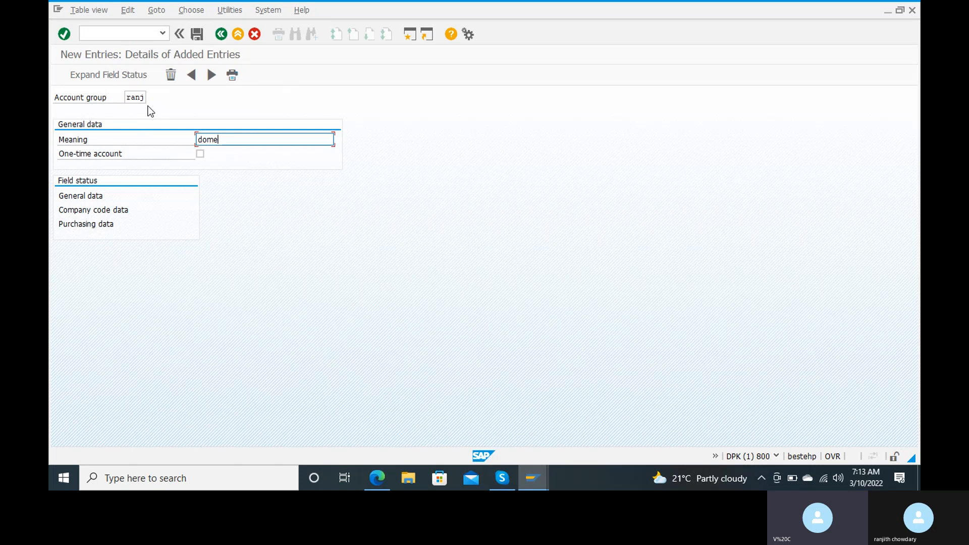
type("stic vendor")
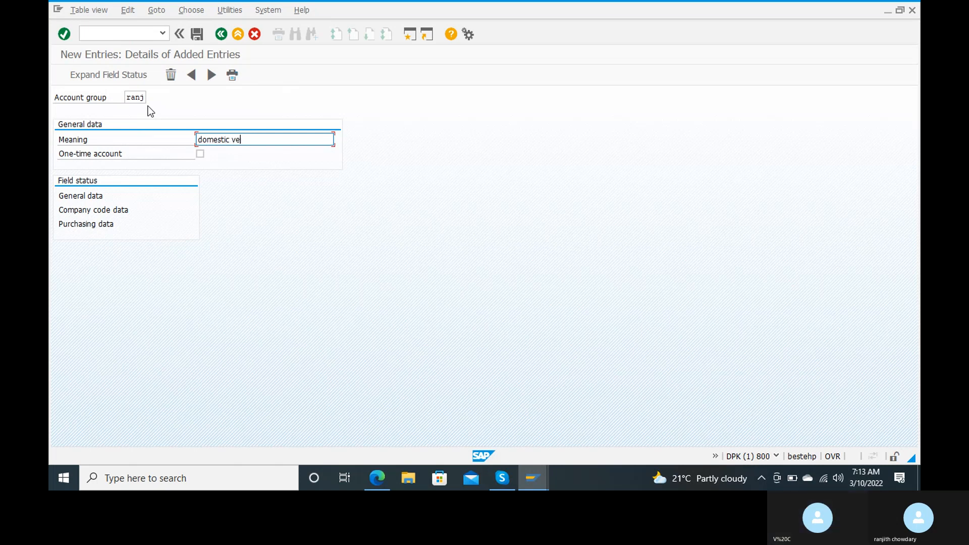
key("Tab")
key("Tab")
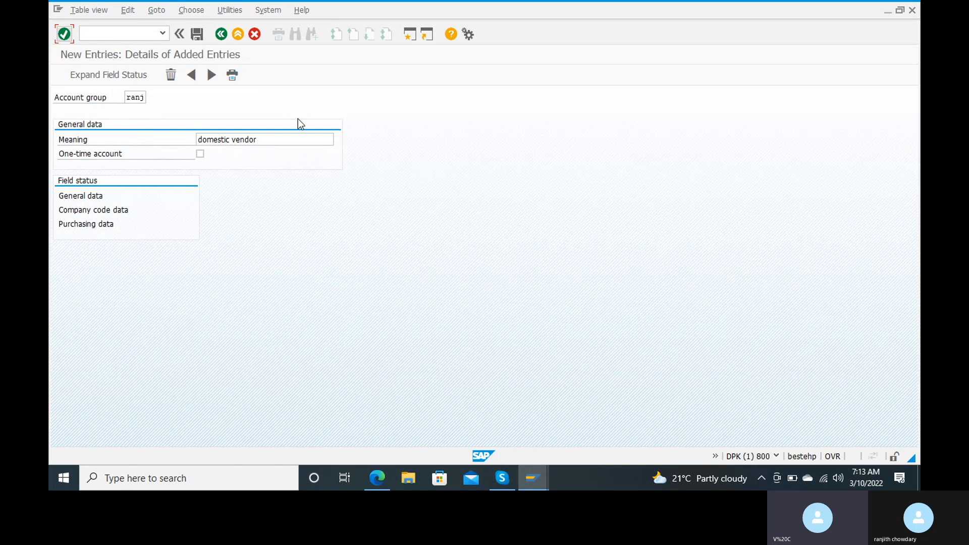
left_click(286, 135)
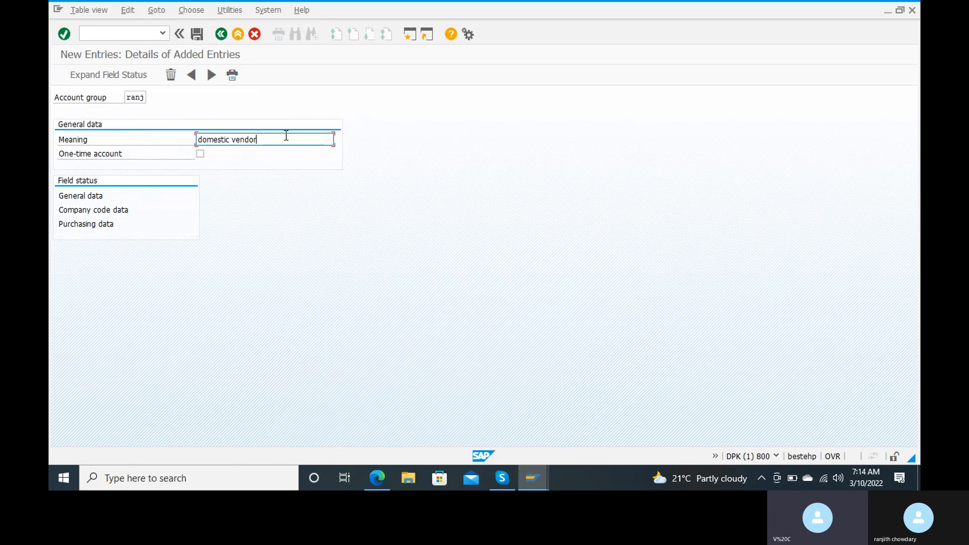
Open the Address field status group under General data for account group RANJ.
left_click(86, 198)
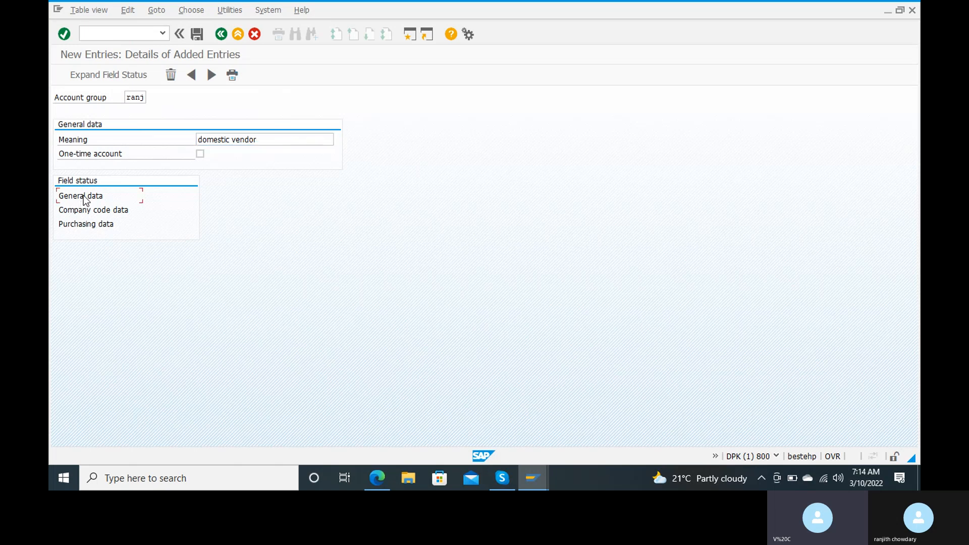
double_click(85, 198)
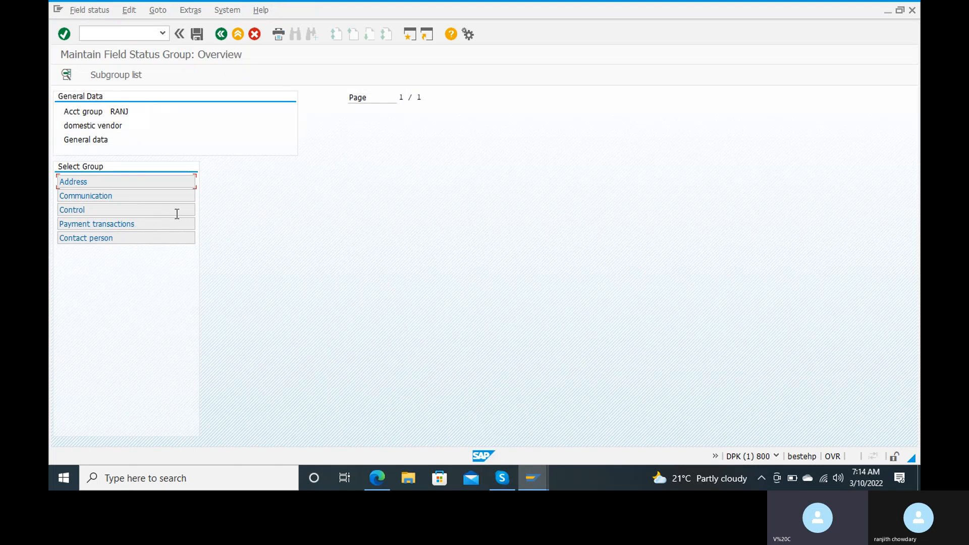
double_click(114, 185)
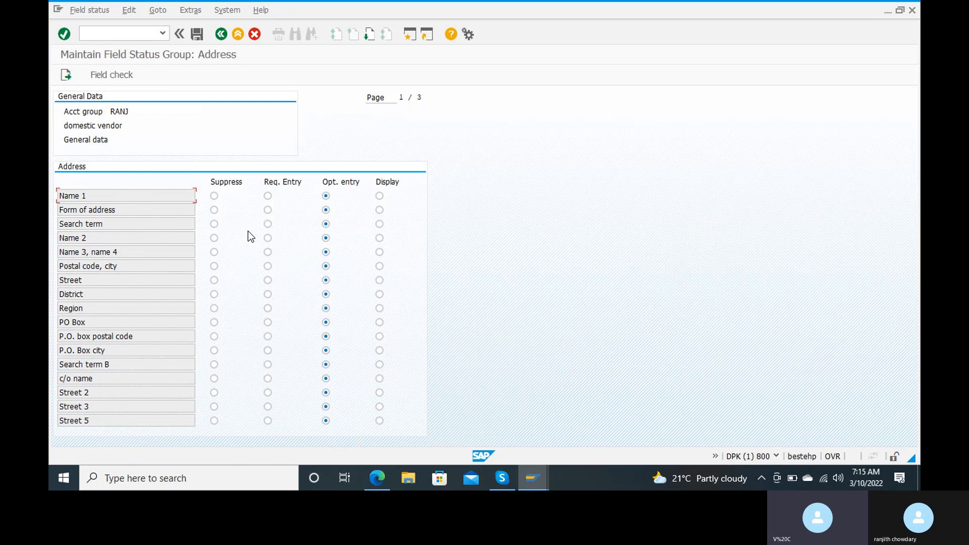
Save RANJ under new request 'creation of domestic vendor group for ranj', then view Company code data.
left_click(197, 34)
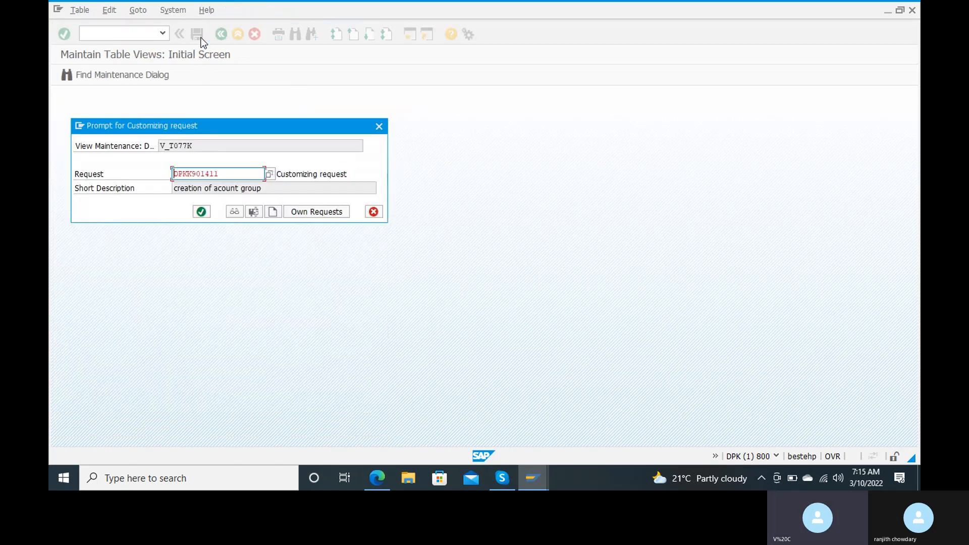
left_click(273, 212)
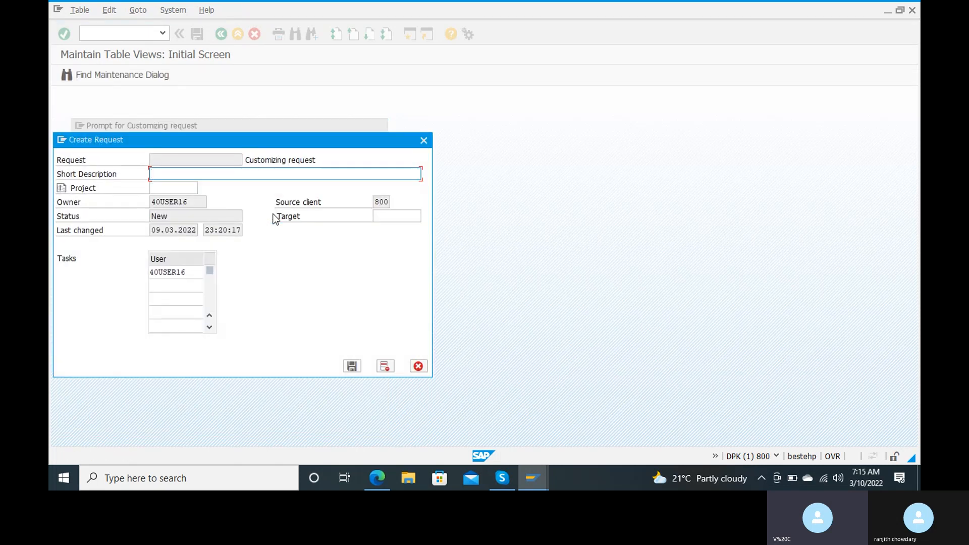
type("creation of domestic vendor group")
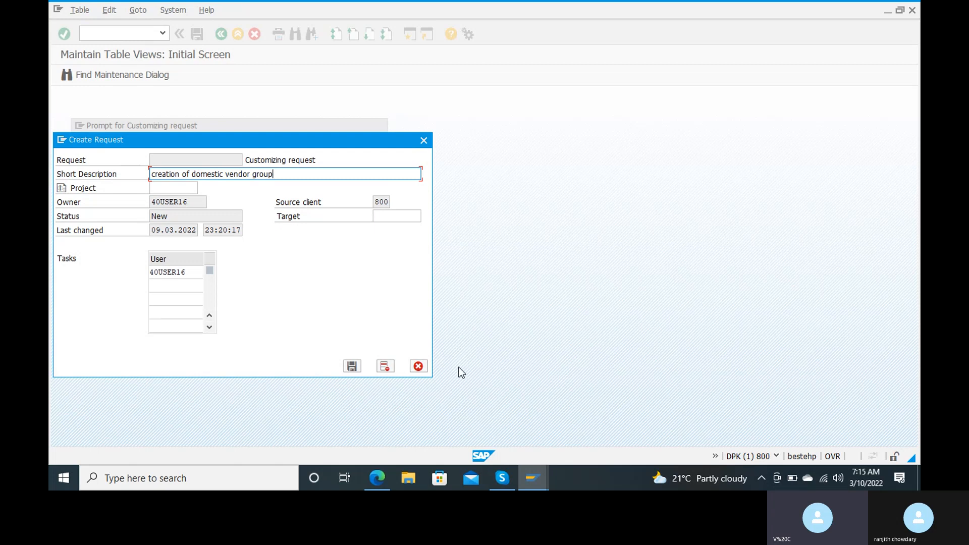
type(" for ranj")
left_click(353, 366)
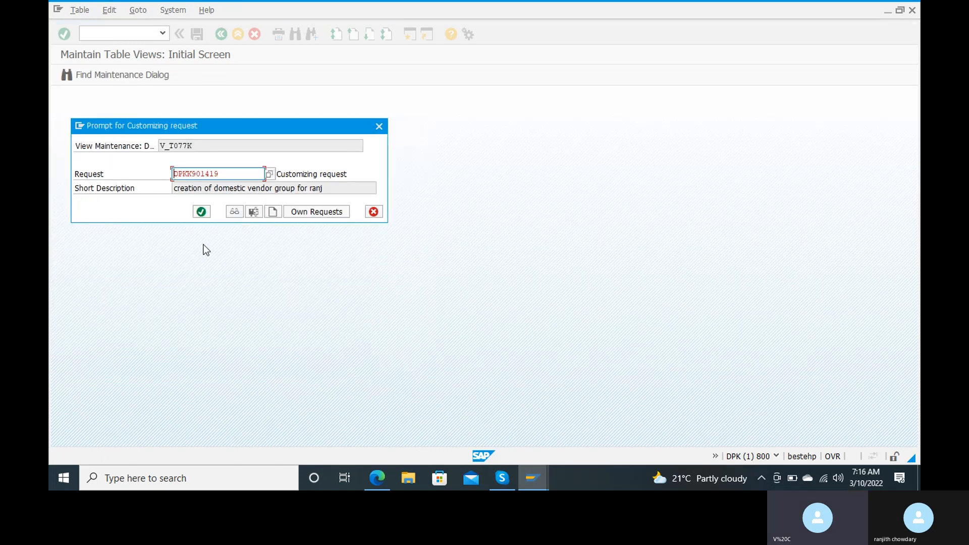
left_click(201, 212)
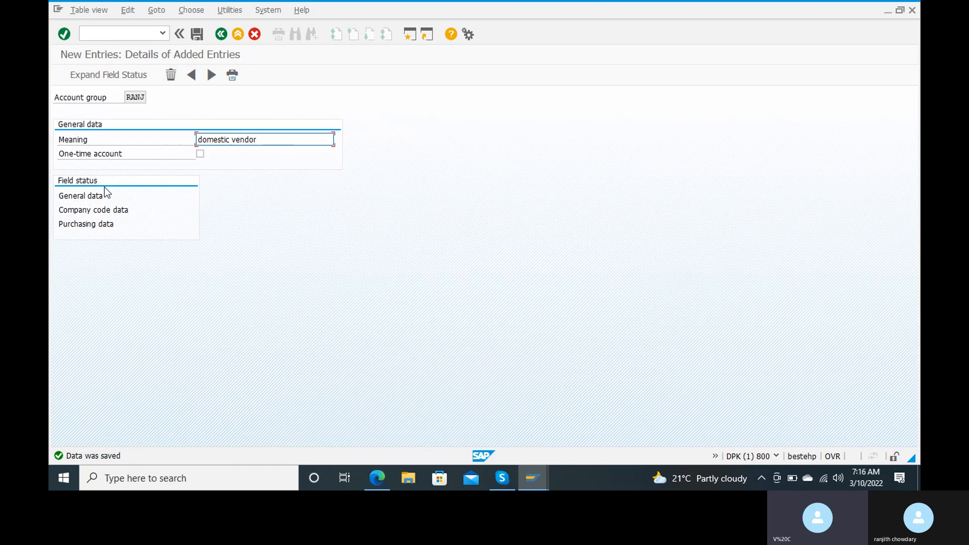
double_click(110, 209)
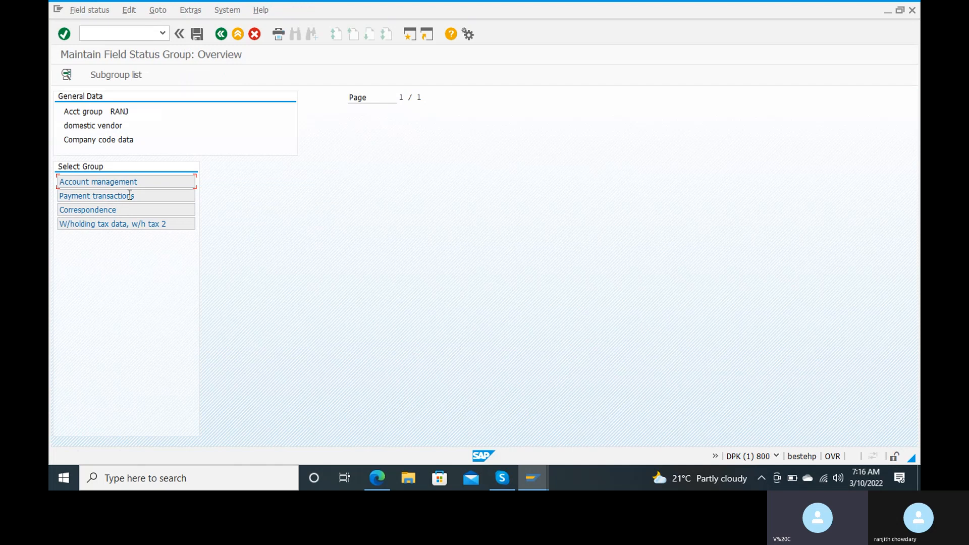
double_click(147, 182)
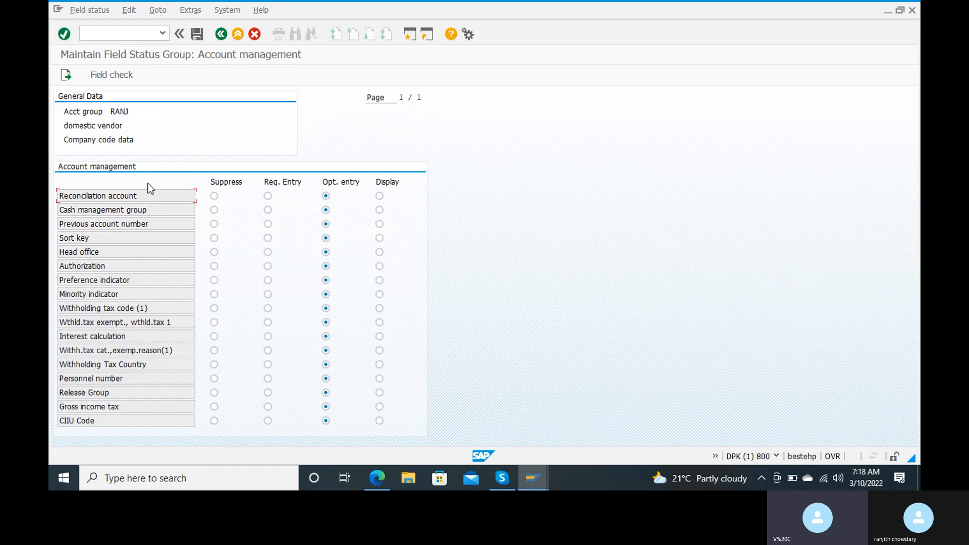
left_click(221, 37)
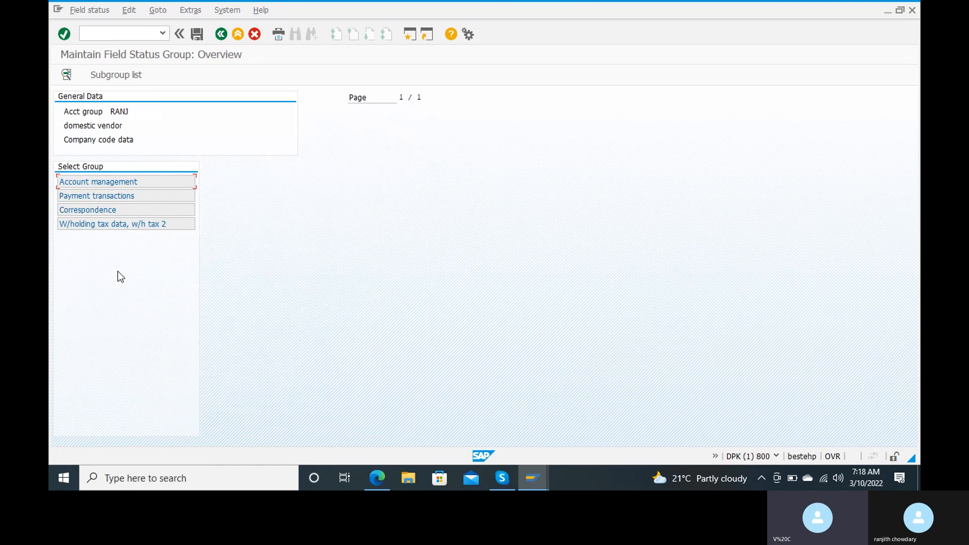
Review the Payment transactions field statuses, then go back to the RANJ account group details.
left_click(134, 198)
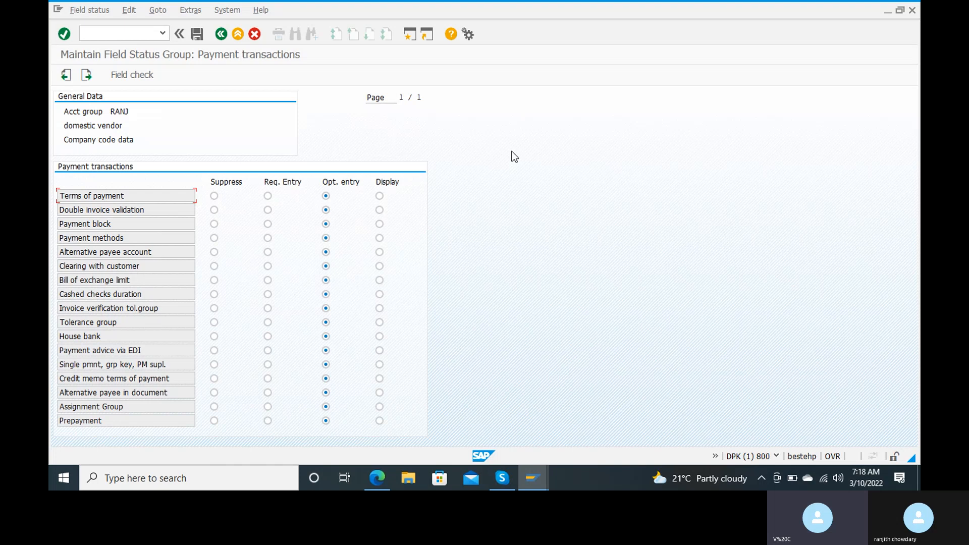
left_click(221, 34)
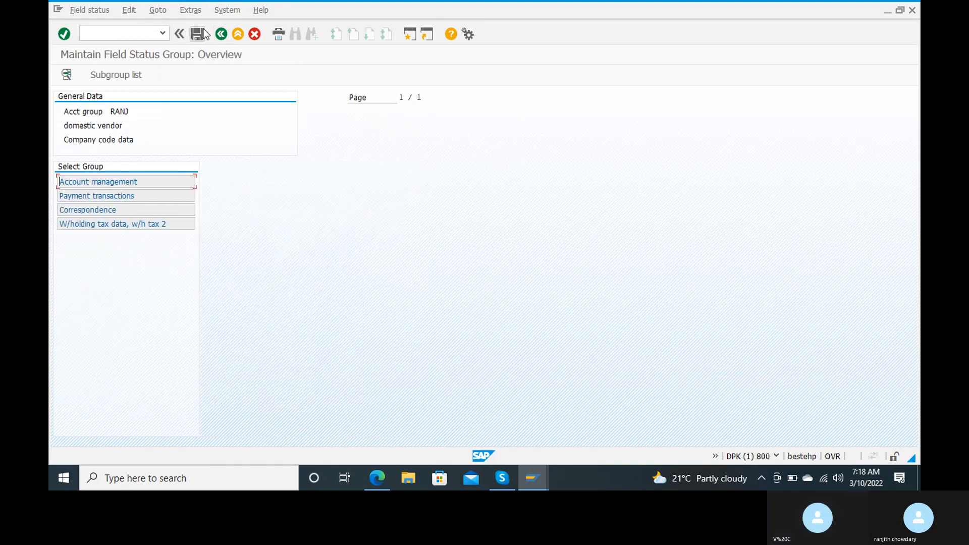
left_click(221, 34)
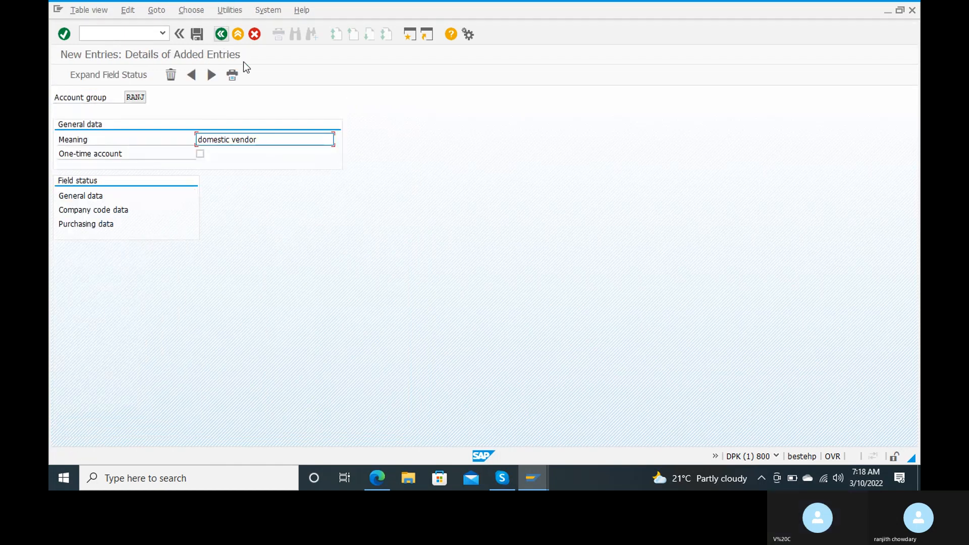
Save account group RANJ and leave to SAP Easy Access with /n.
left_click(197, 35)
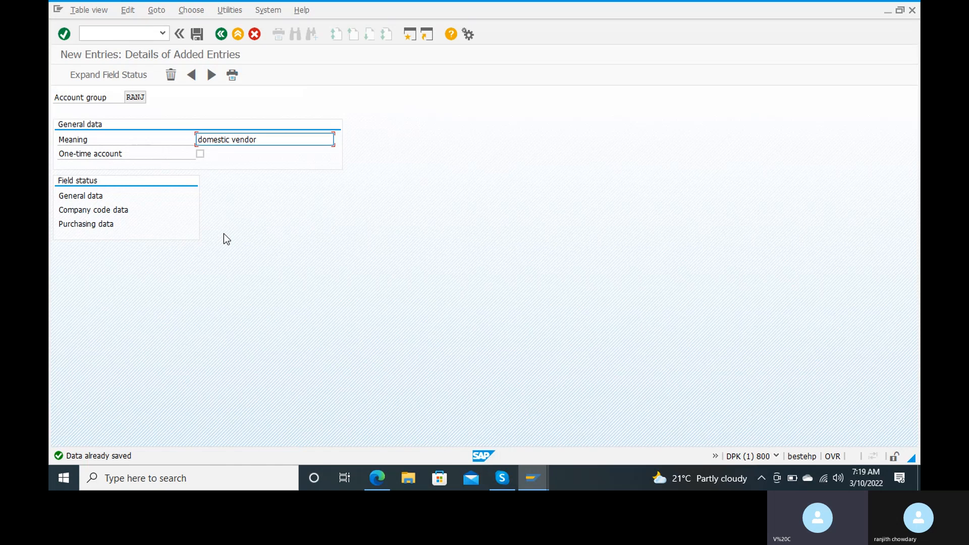
left_click(101, 29)
type("/n")
key("Return")
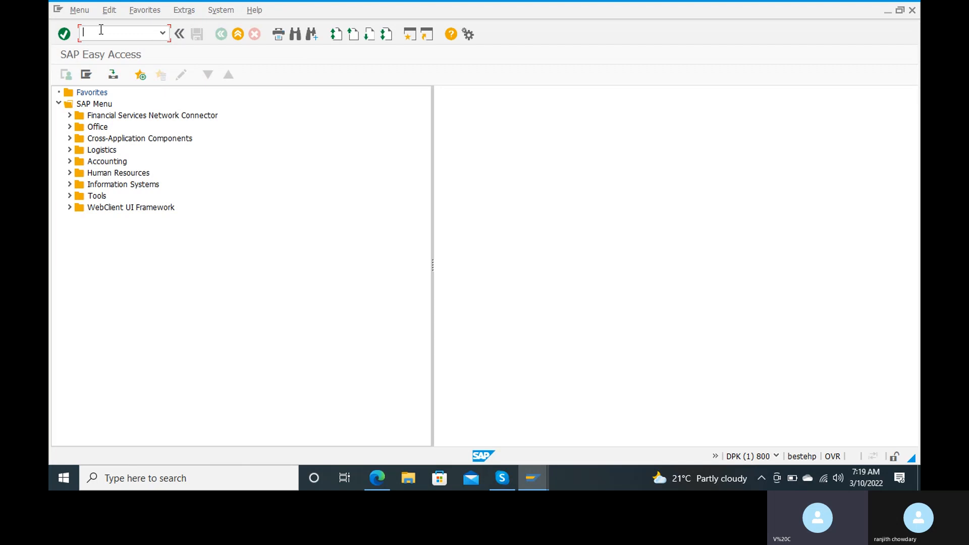
Run XKN1 and open the vendor number range intervals in change mode.
type("xkn1")
key("Return")
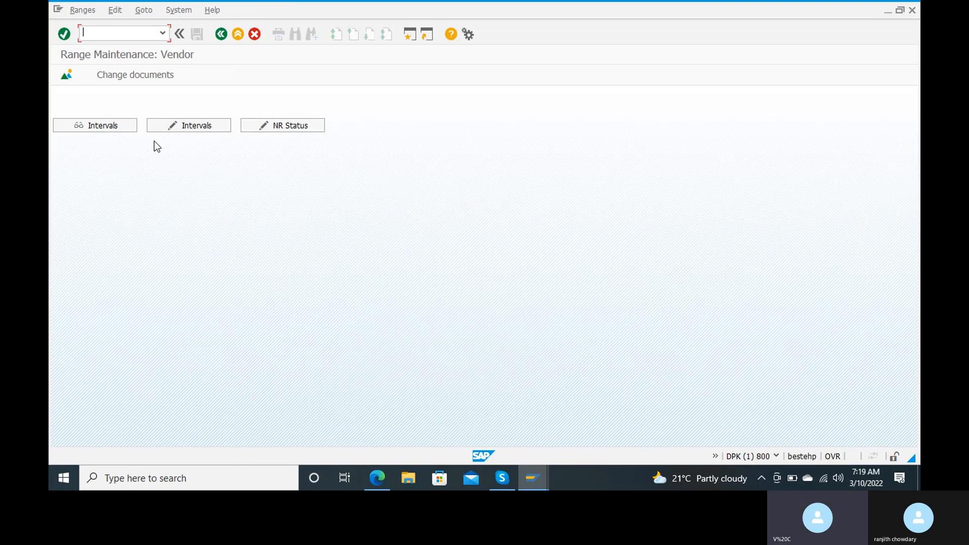
left_click(183, 128)
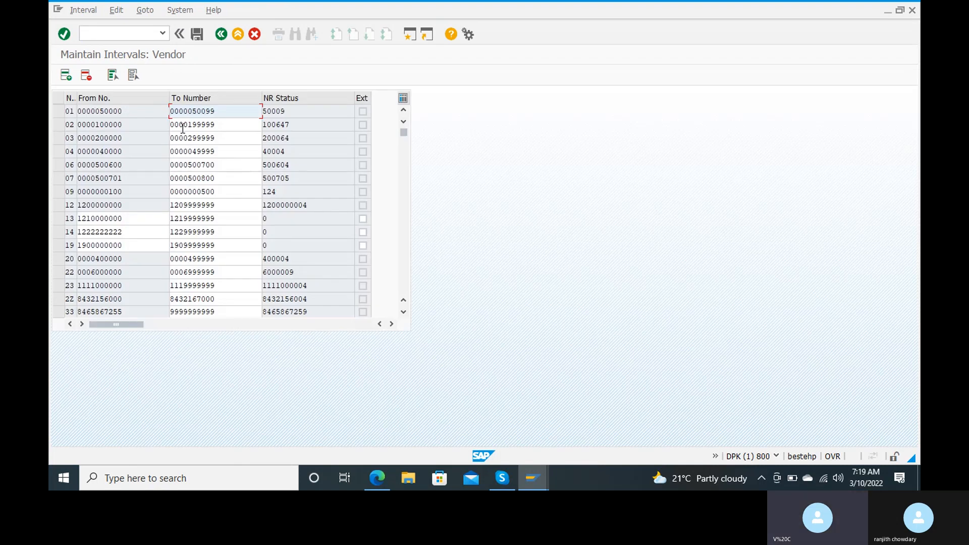
left_click(65, 80)
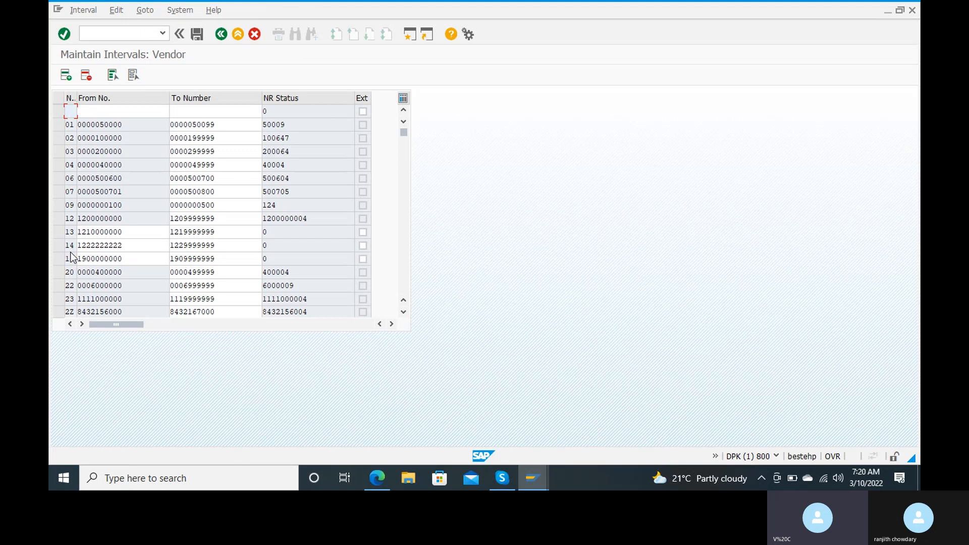
type("15")
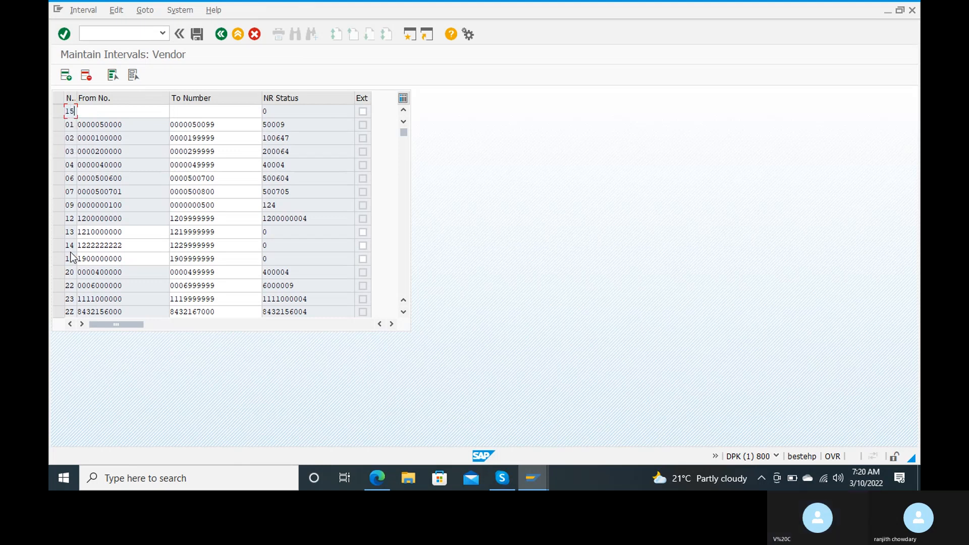
key("BackSpace")
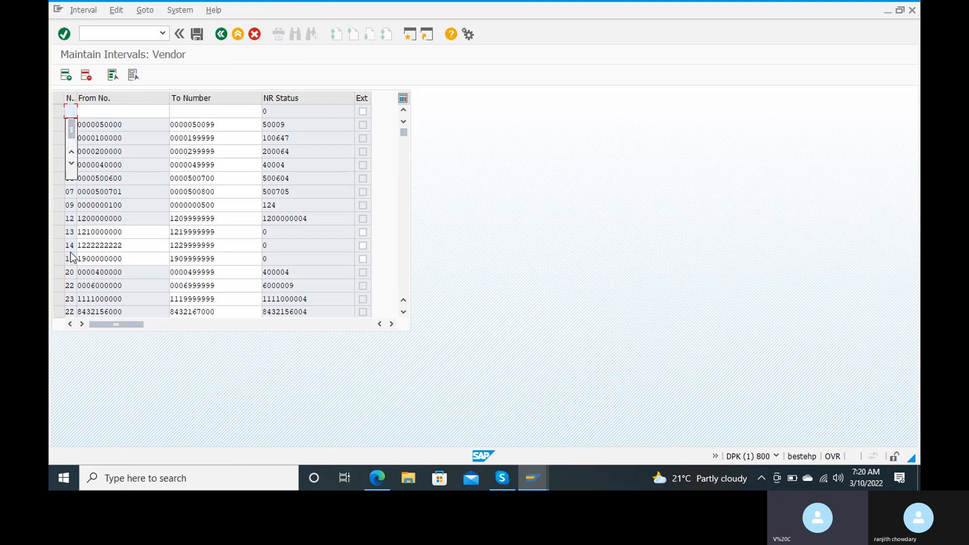
type("5")
key("Tab")
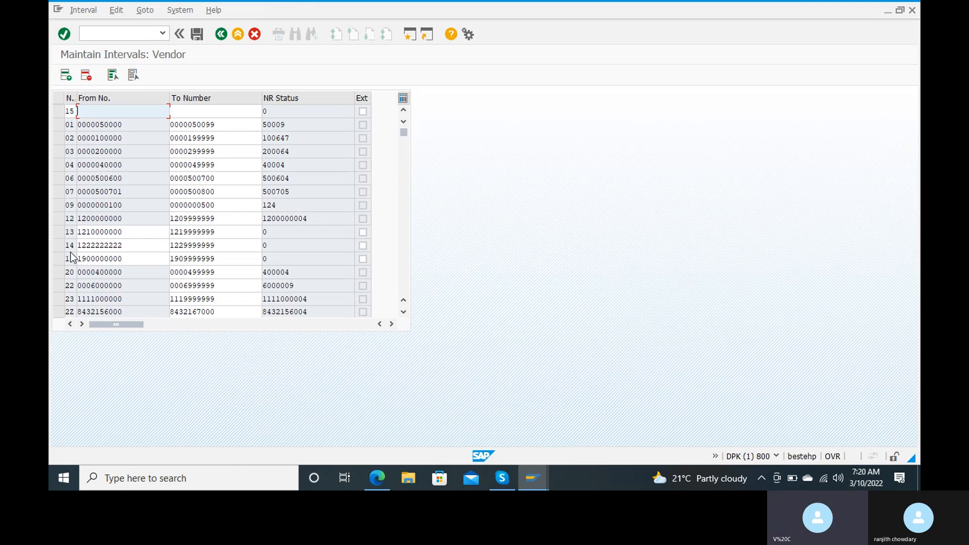
type("5000000")
key("Tab")
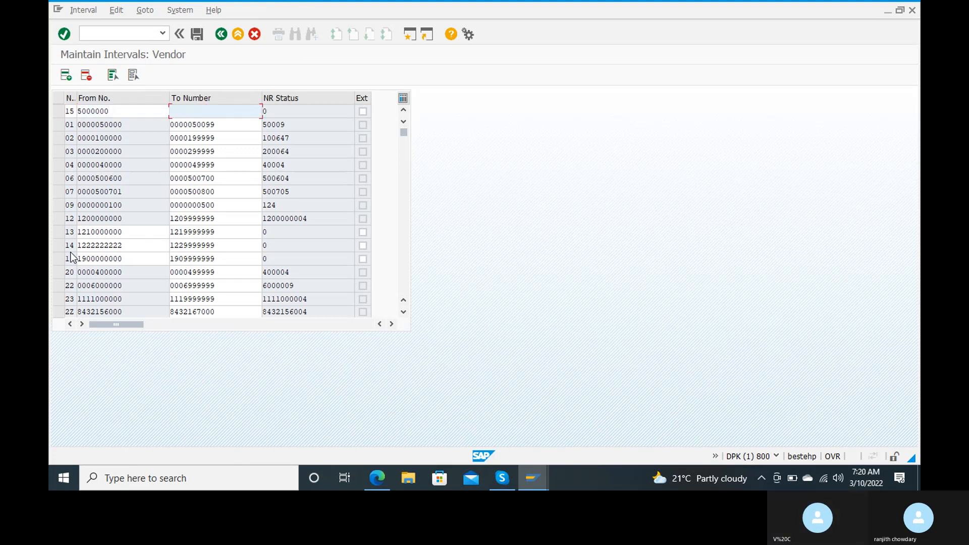
type("6000000")
key("Tab")
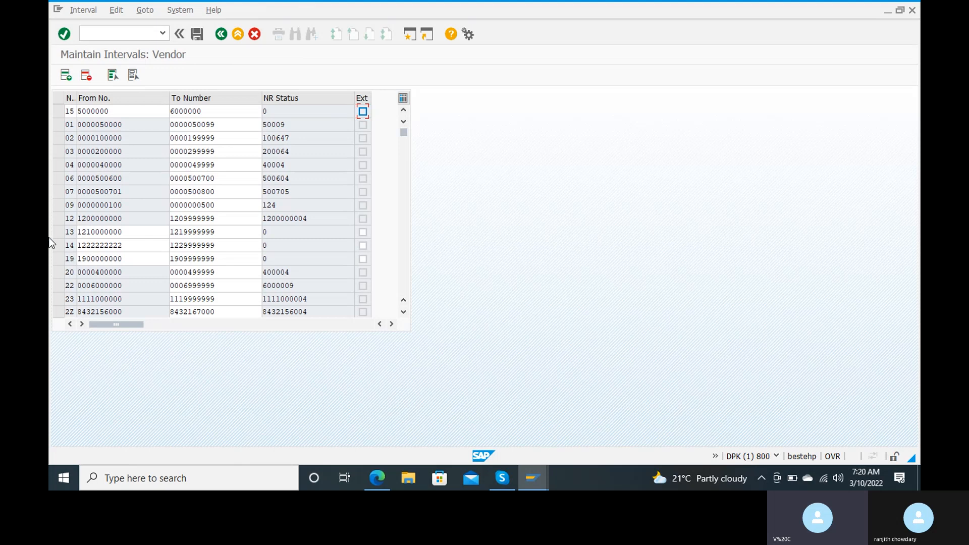
key("Return")
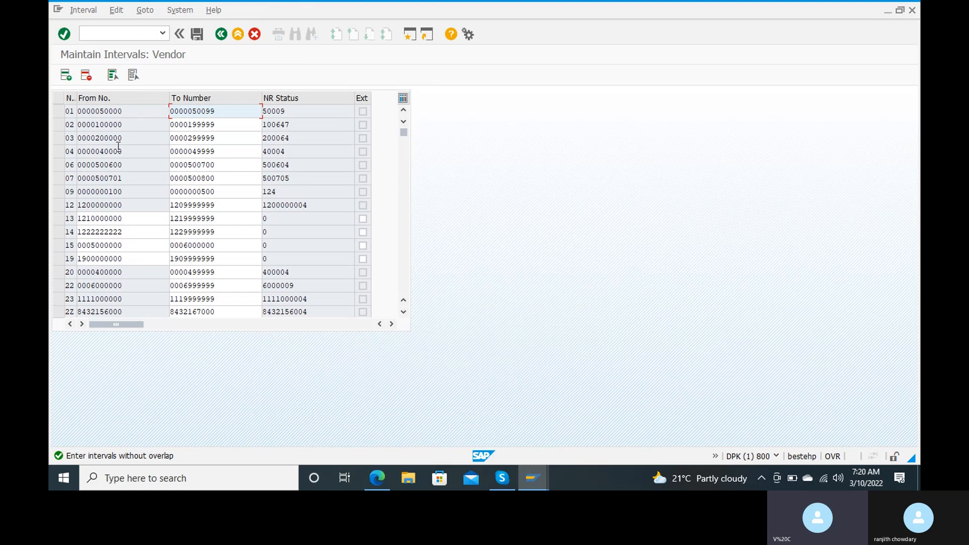
left_click(71, 245)
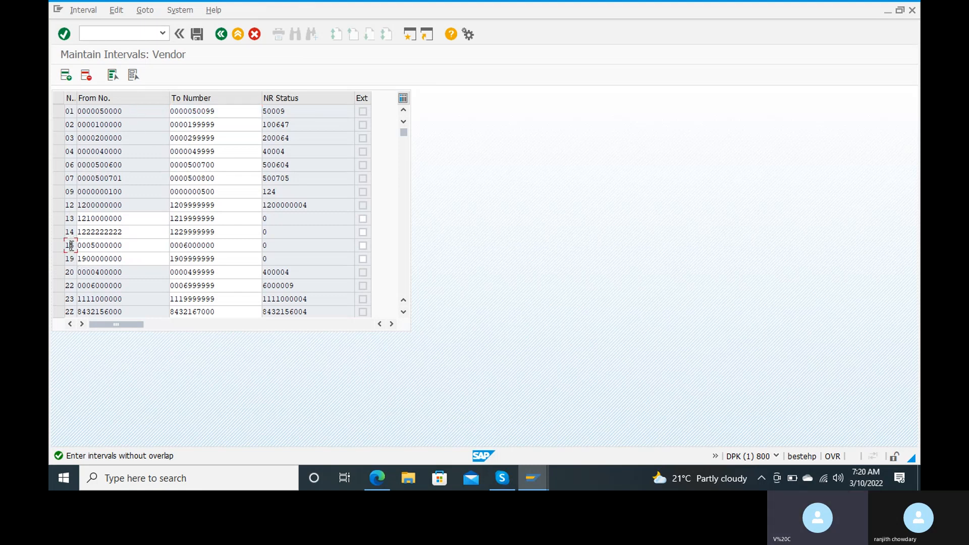
double_click(71, 246)
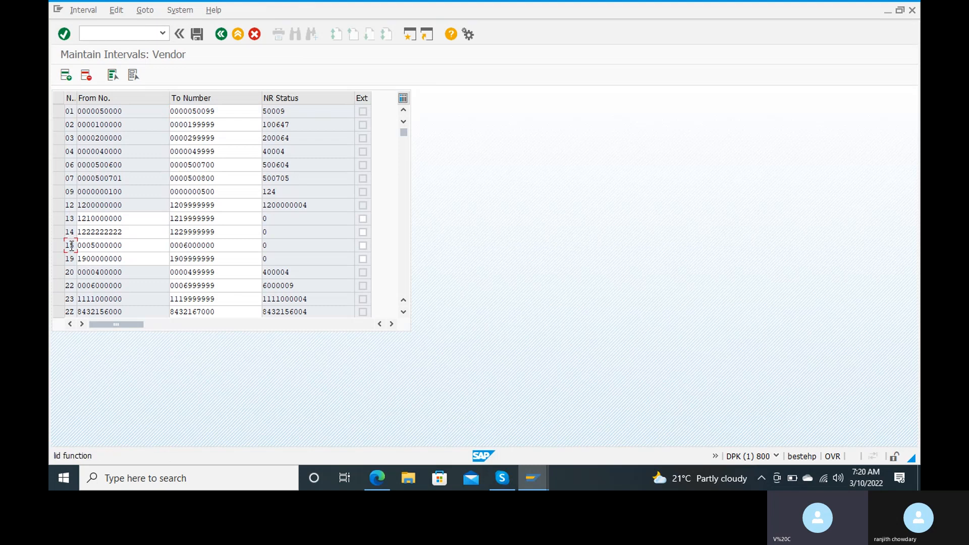
left_click(133, 243)
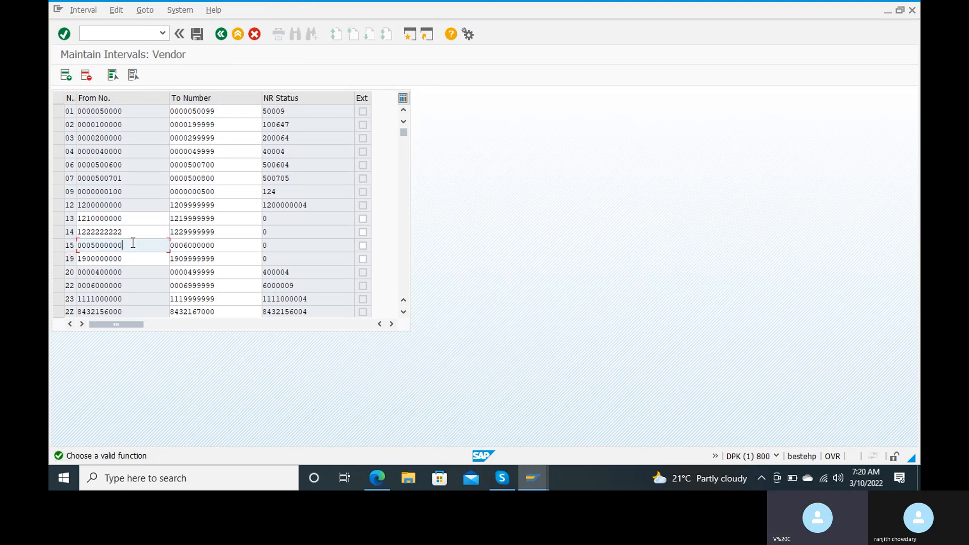
key("Left")
key("Left")
key("Left")
key("Left")
key("Left")
key("Left")
key("Left")
key("BackSpace")
key("BackSpace")
key("BackSpace")
key("Right")
key("Right")
key("Right")
key("Right")
key("Right")
key("Right")
key("Right")
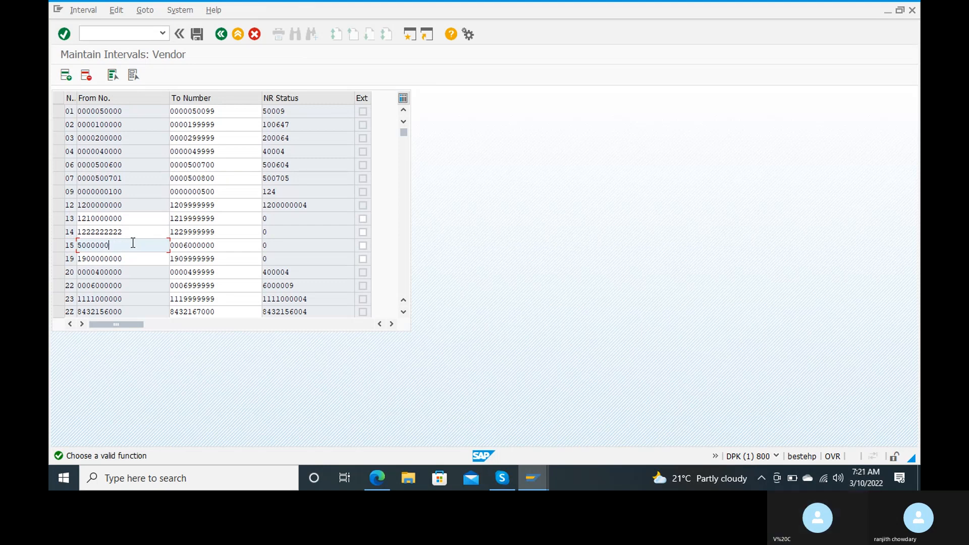
type("00")
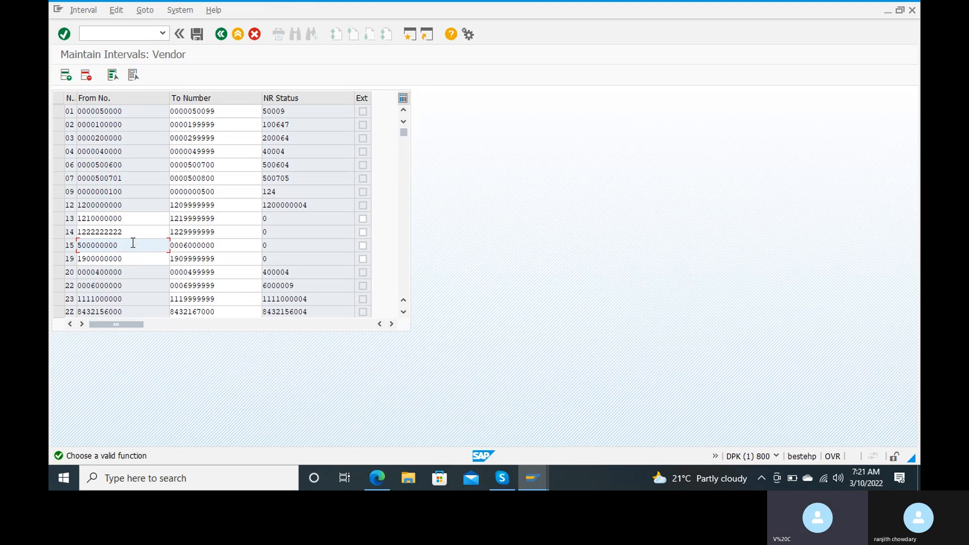
key("Tab")
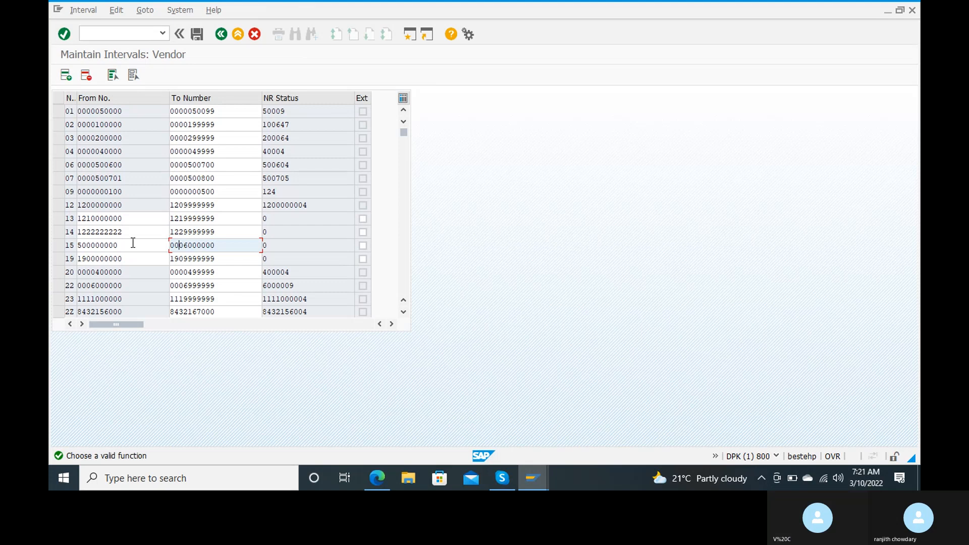
key("BackSpace")
key("BackSpace")
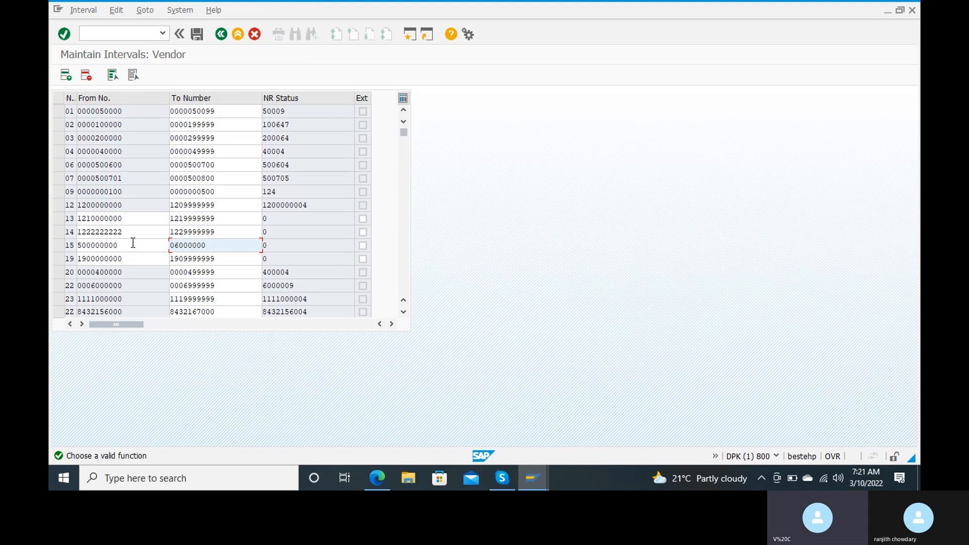
key("Left")
key("Left")
type("00")
key("Return")
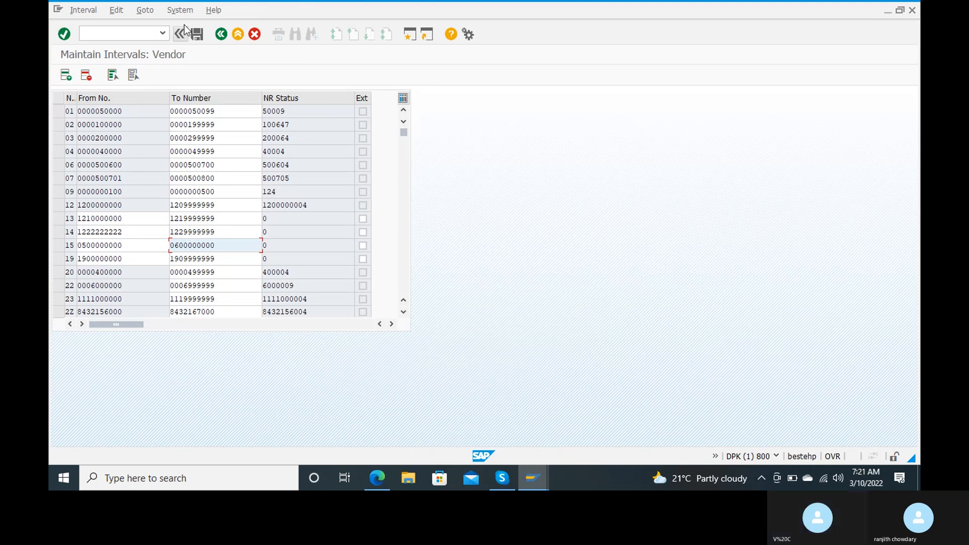
Save the number range interval changes, acknowledge the transport notice, and return via /n.
left_click(197, 34)
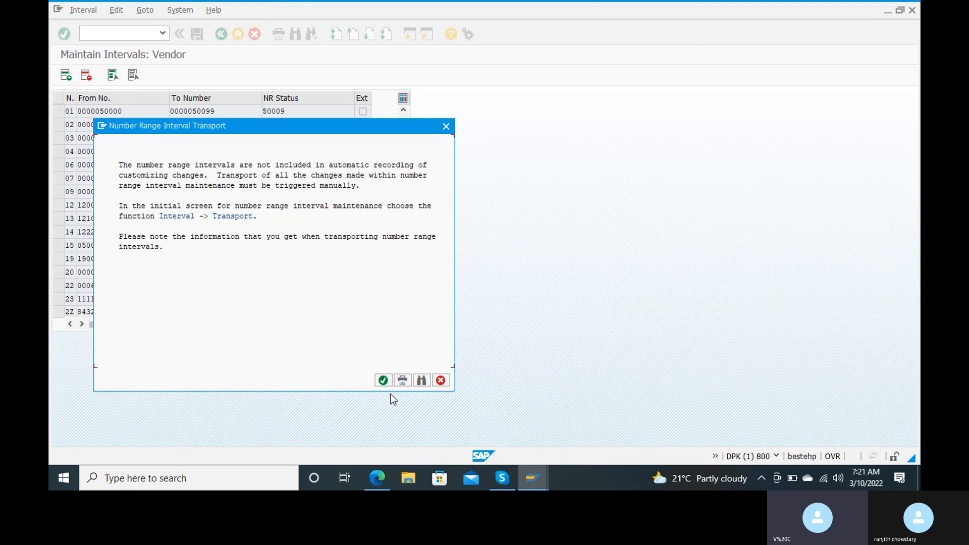
left_click(383, 380)
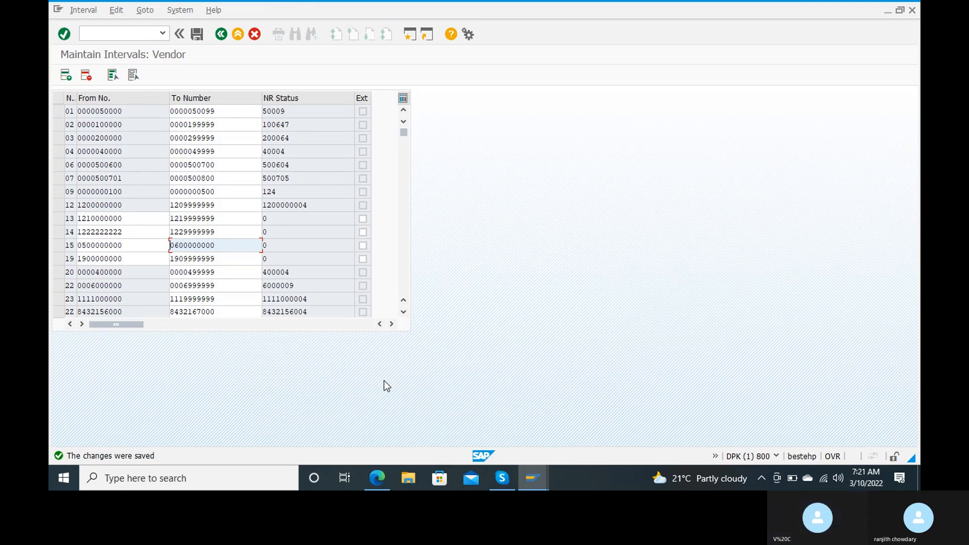
left_click(121, 35)
type("/n")
key("Return")
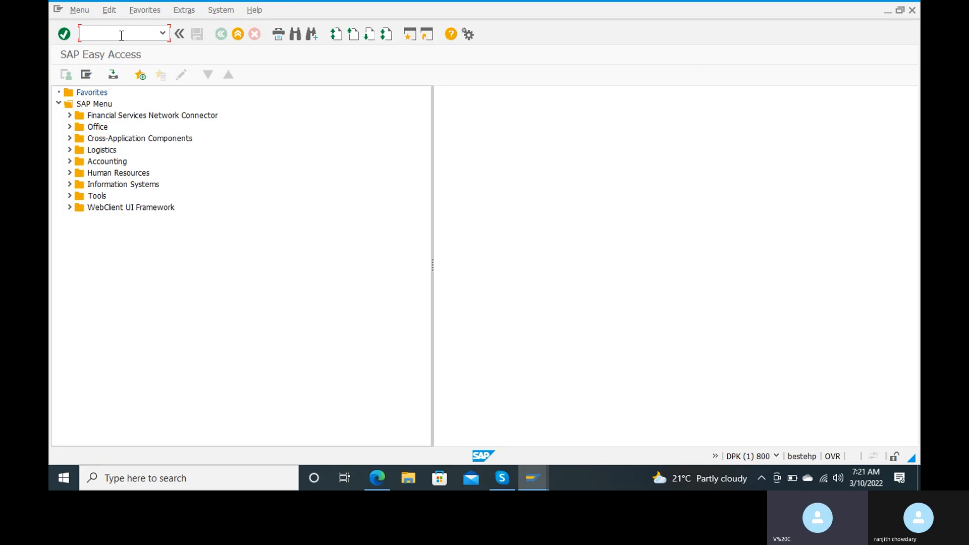
Run OBD2 to show vendor account groups with their assigned number ranges.
type("o")
type("bd2")
key("Return")
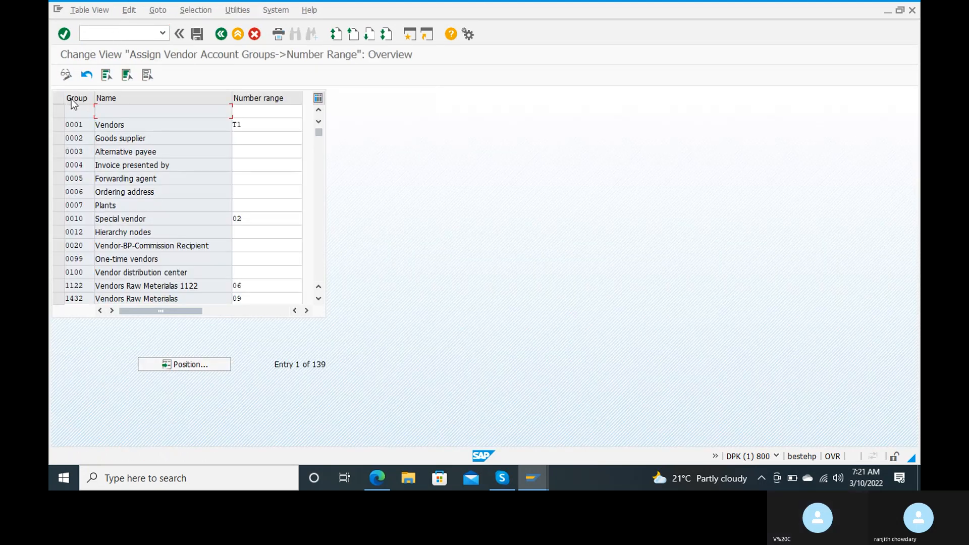
Position the list on account group RANJ and list available number ranges for its field.
left_click(70, 111)
left_click(184, 365)
type("ra")
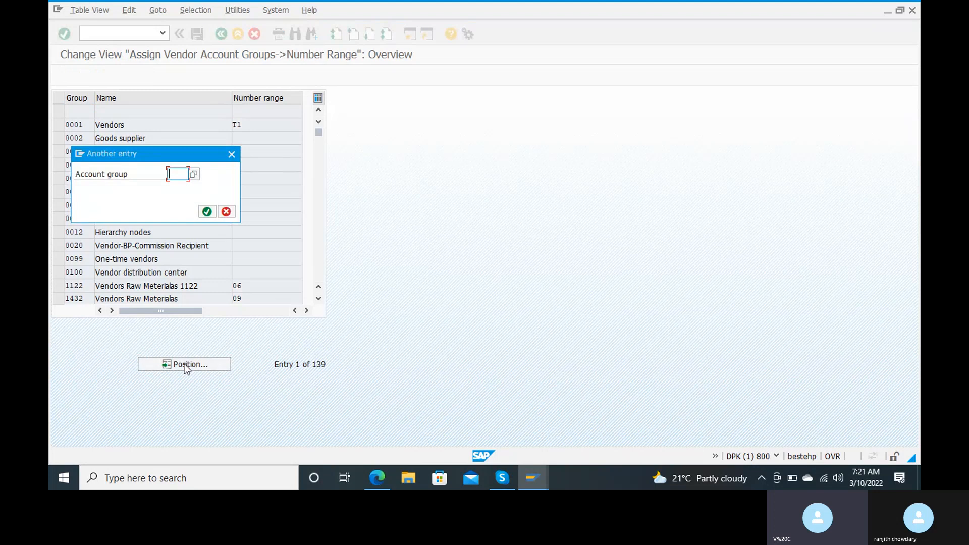
key("Down")
key("Return")
left_click(207, 211)
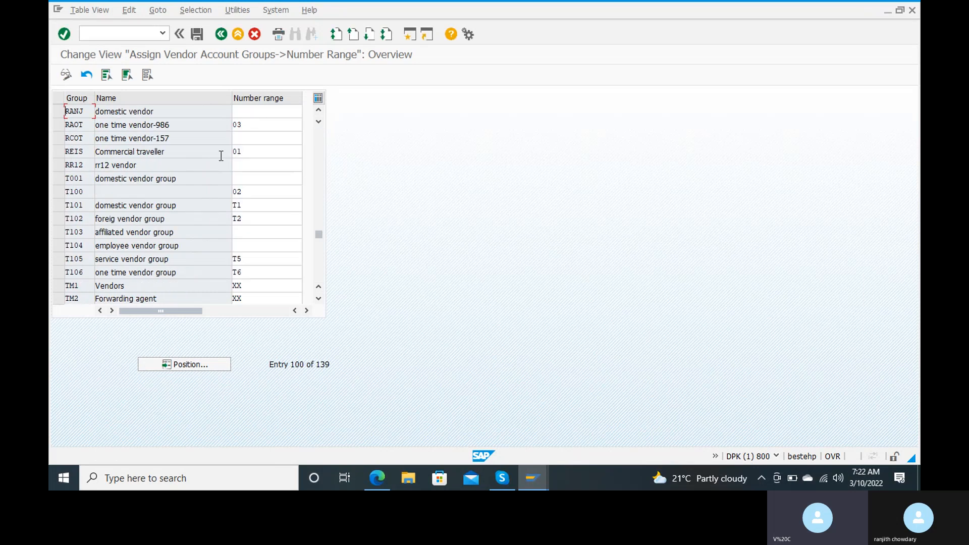
left_click(263, 114)
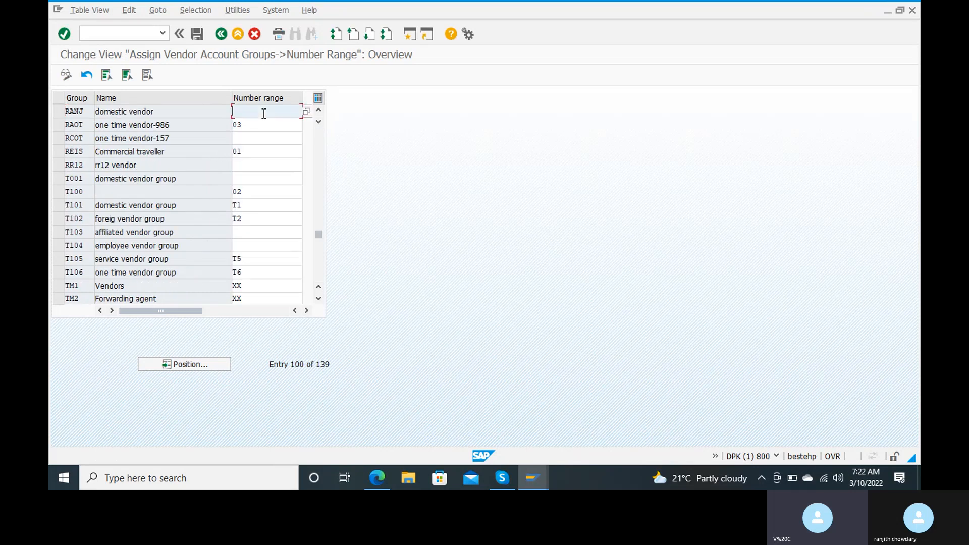
left_click(306, 112)
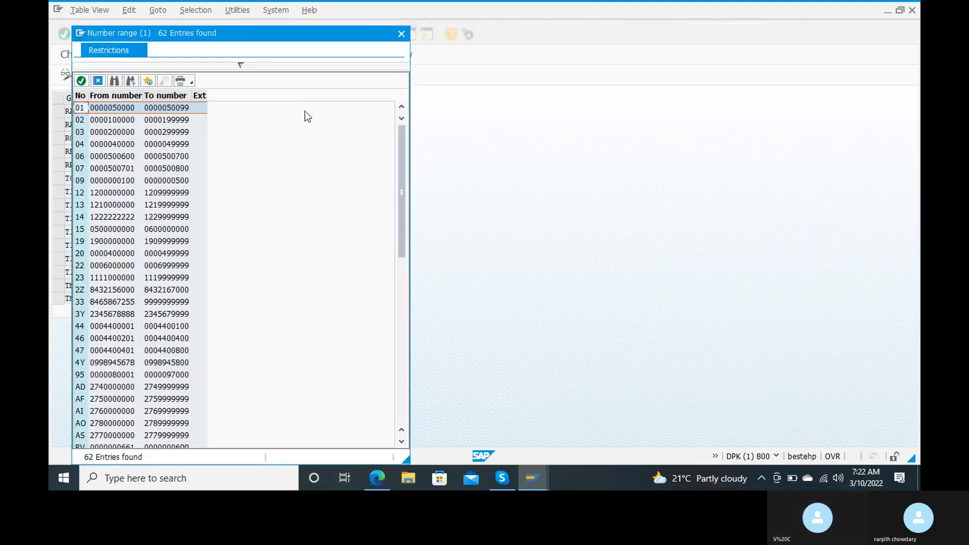
Choose number range 15 for RANJ from the value list.
left_click(114, 81)
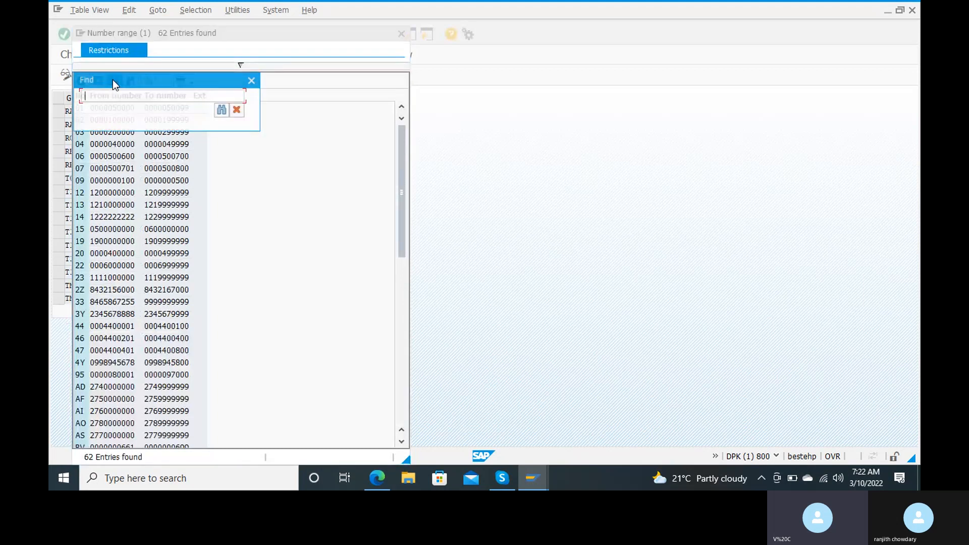
left_click(252, 81)
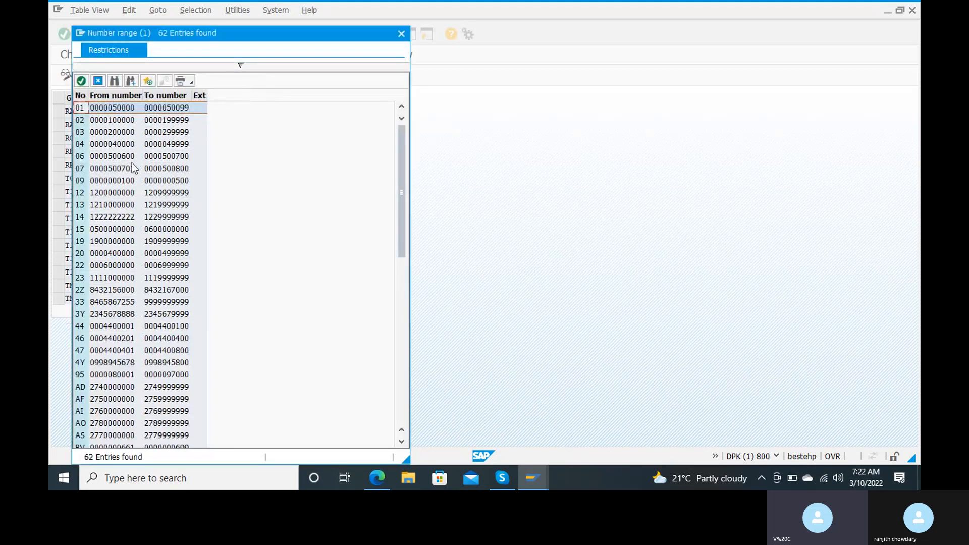
double_click(87, 229)
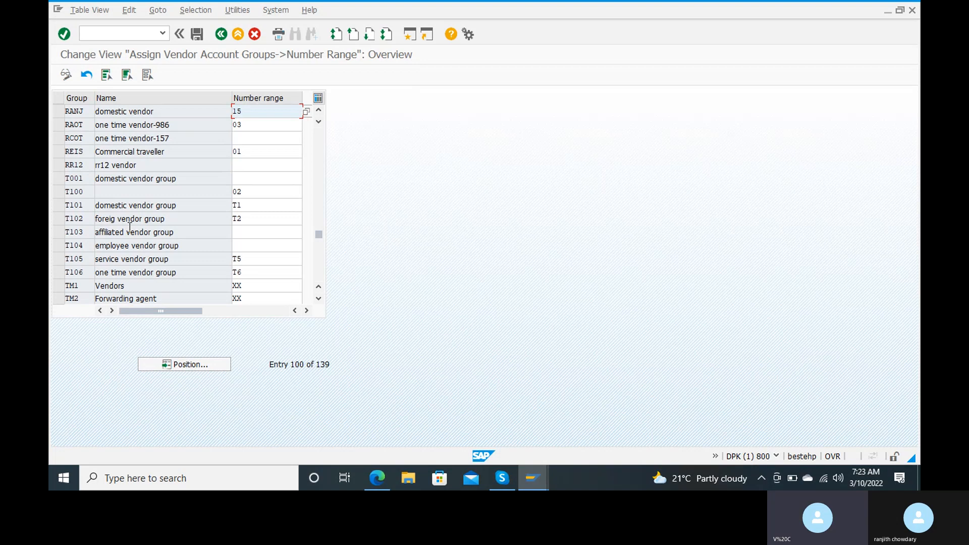
Save, then replace T105's invalid number range T5 with 15.
left_click(197, 34)
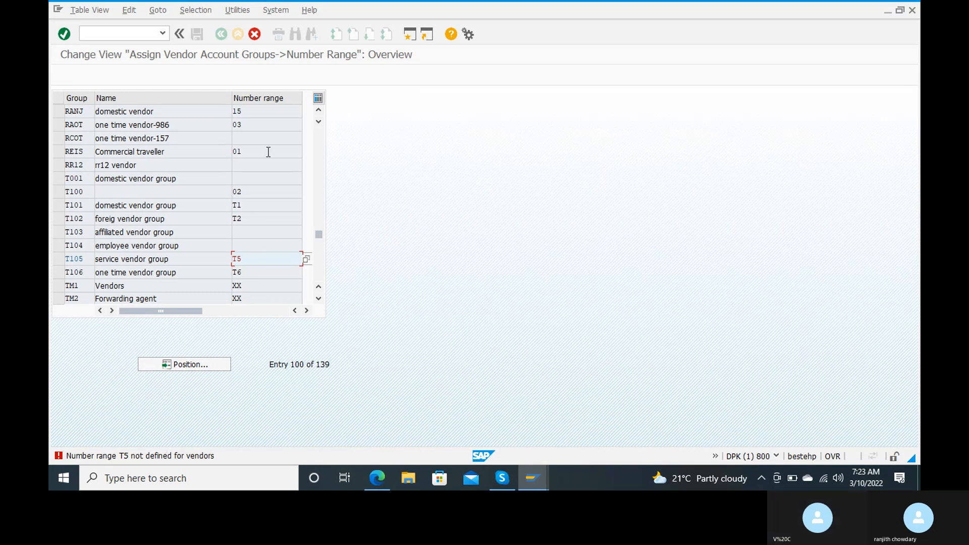
left_click(265, 112)
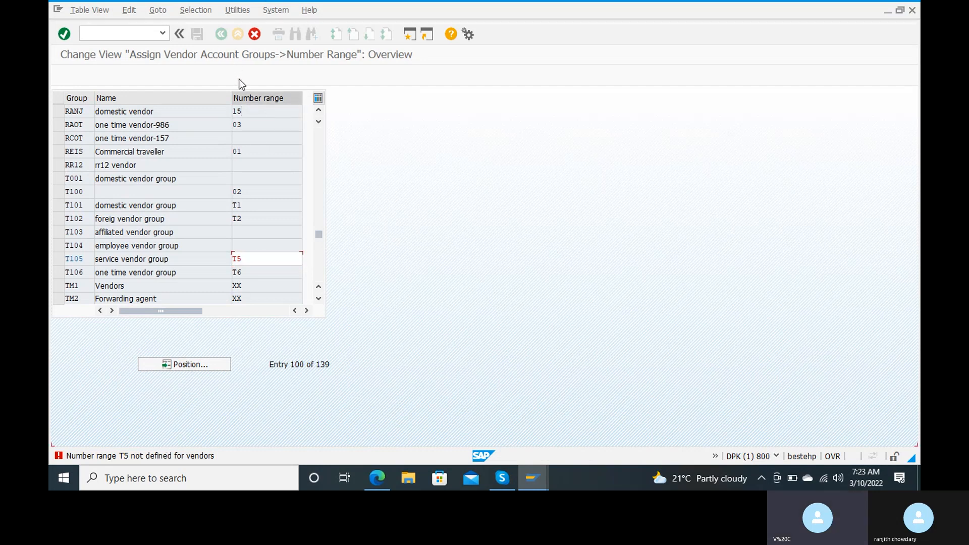
key("Return")
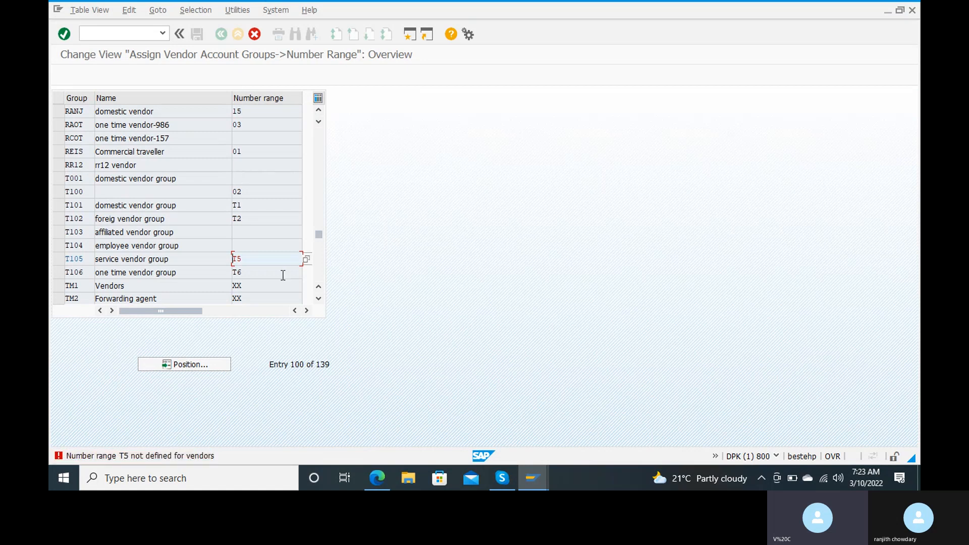
key("Return")
key("BackSpace")
key("BackSpace")
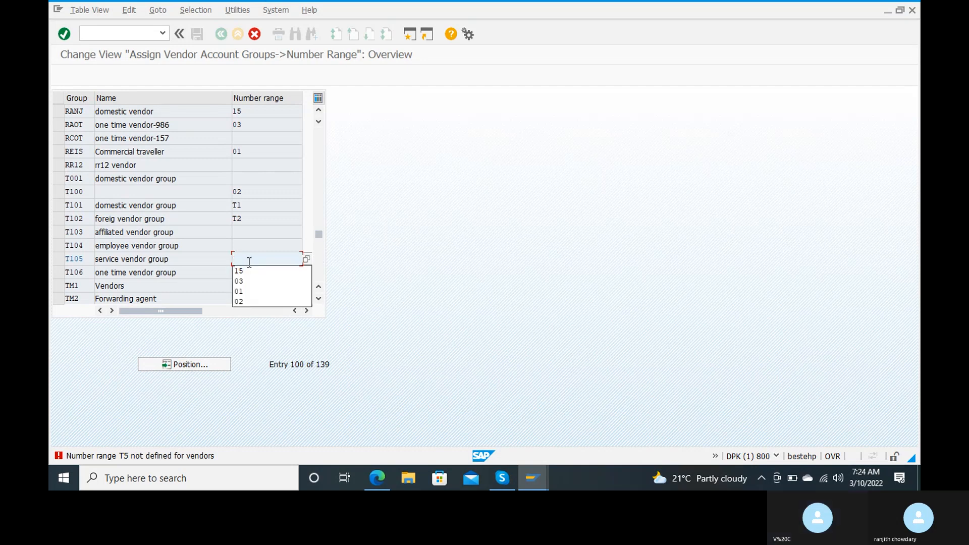
key("Down")
key("Return")
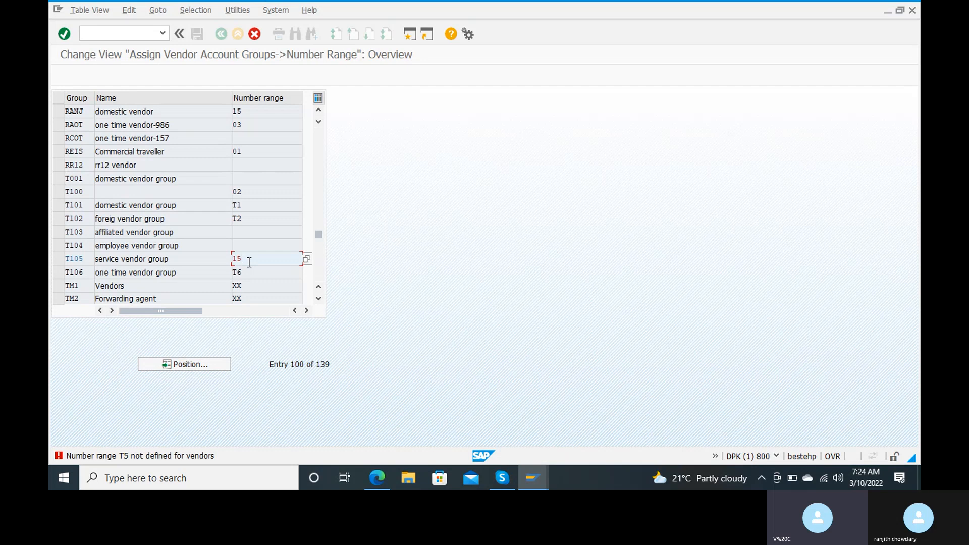
key("Return")
Replace the invalid ranges of T106 (T6), TM1 and TM2 (XX) with 15 and save again.
key("BackSpace")
key("BackSpace")
type("15")
key("Return")
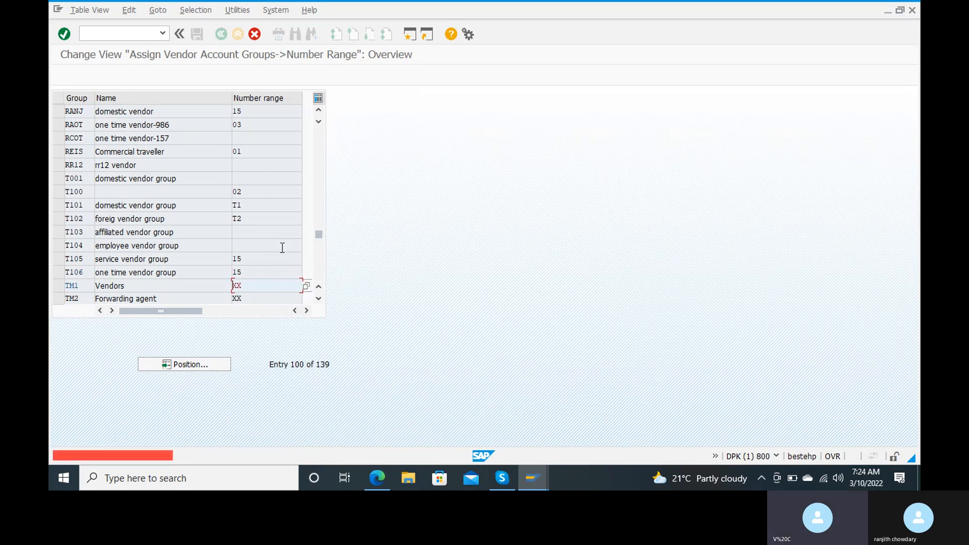
key("BackSpace")
key("BackSpace")
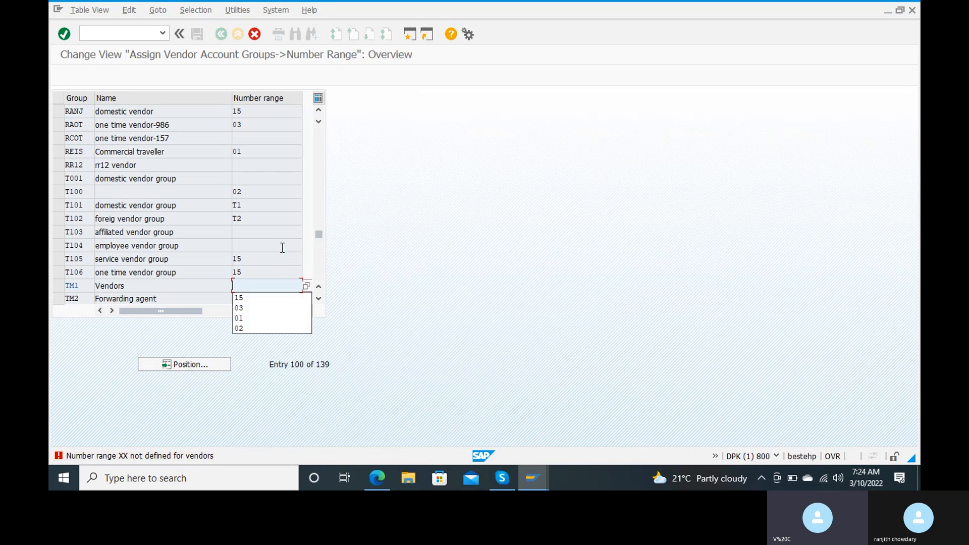
type("15")
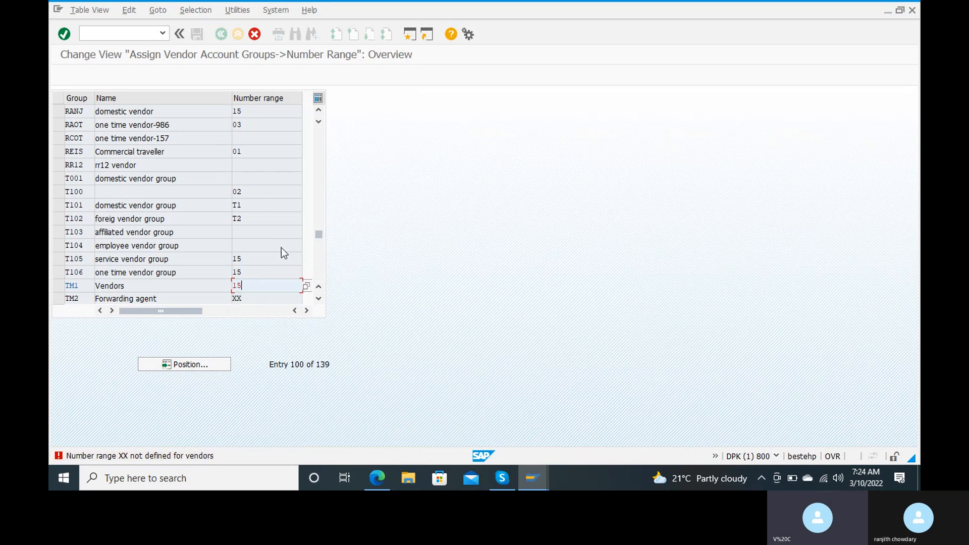
key("Return")
key("BackSpace")
key("BackSpace")
type("15")
key("ctrl+s")
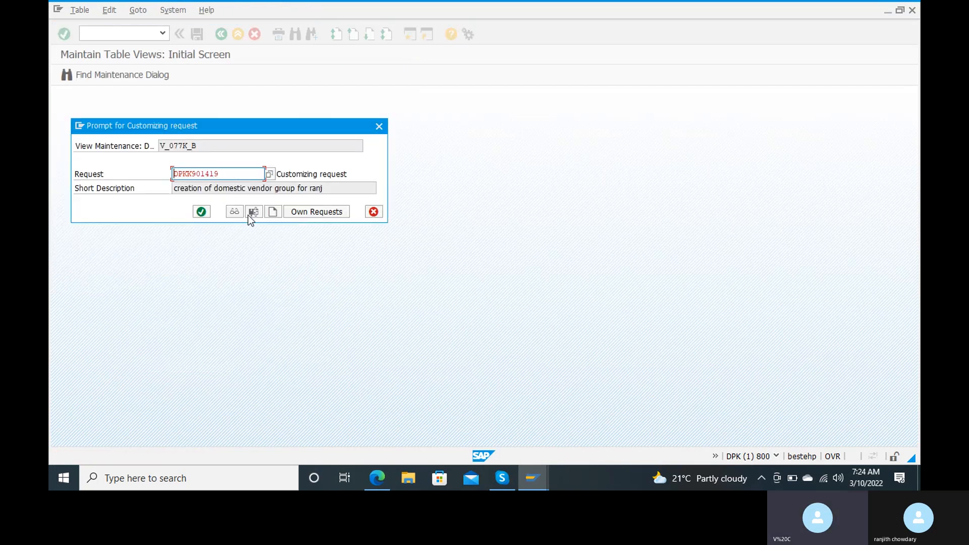
Confirm saving under the customizing request and put the cursor in the command field.
left_click(200, 211)
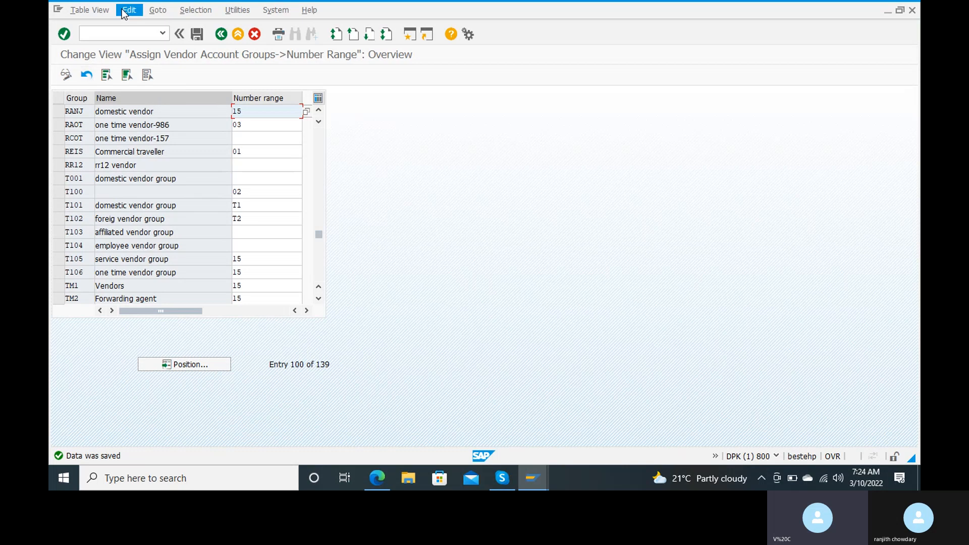
left_click(110, 31)
Enter /n to leave the number range table for SAP Easy Access.
type("/n")
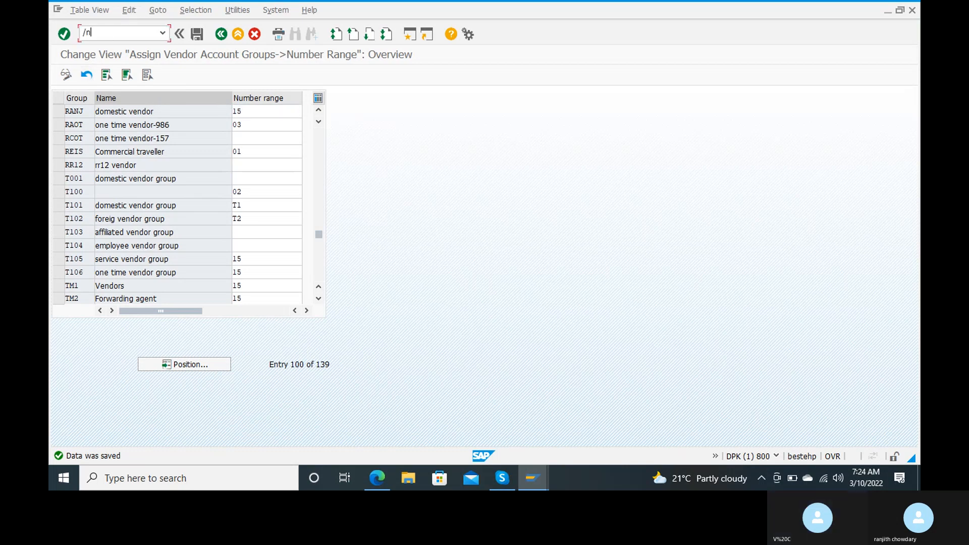
key("Return")
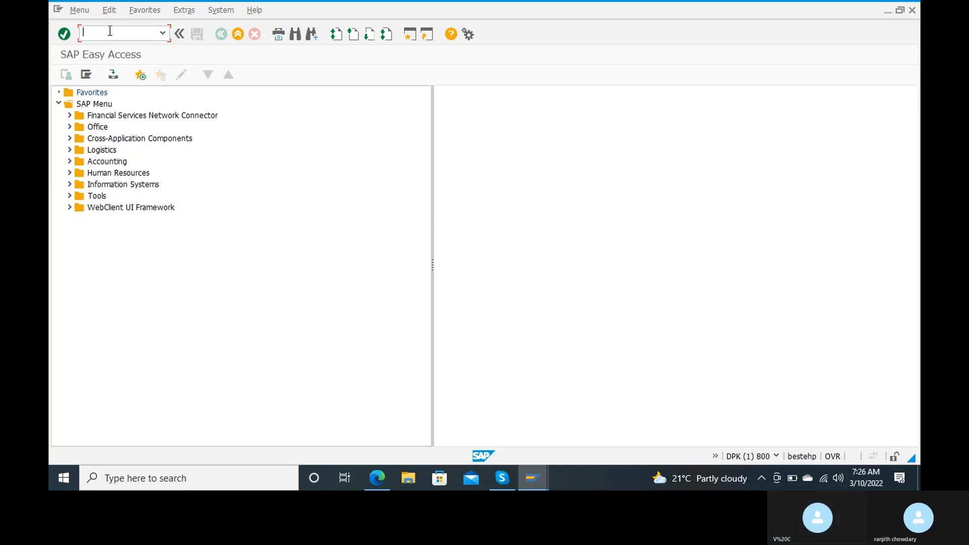
Open OBA3 tolerance settings and start a new entry for company code RC15.
type("oba3")
key("Return")
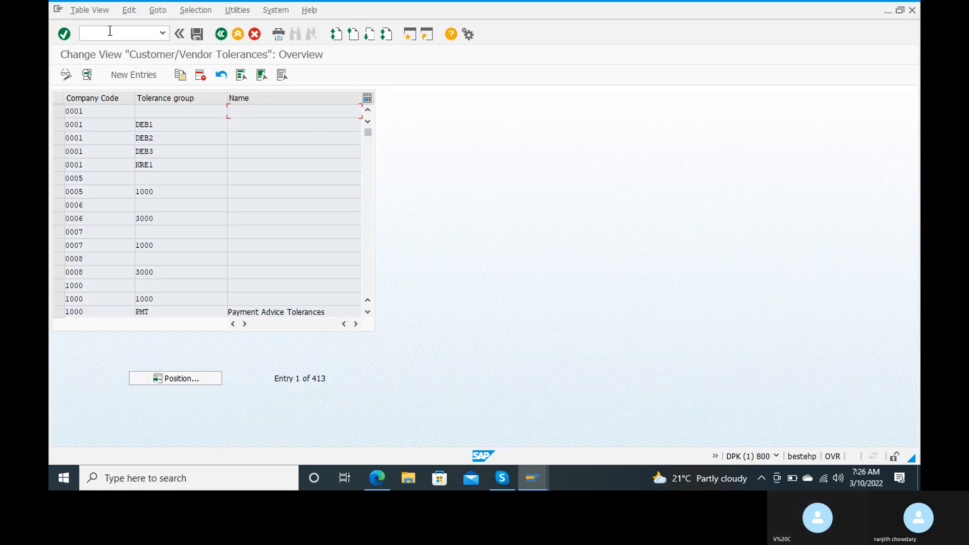
left_click(137, 75)
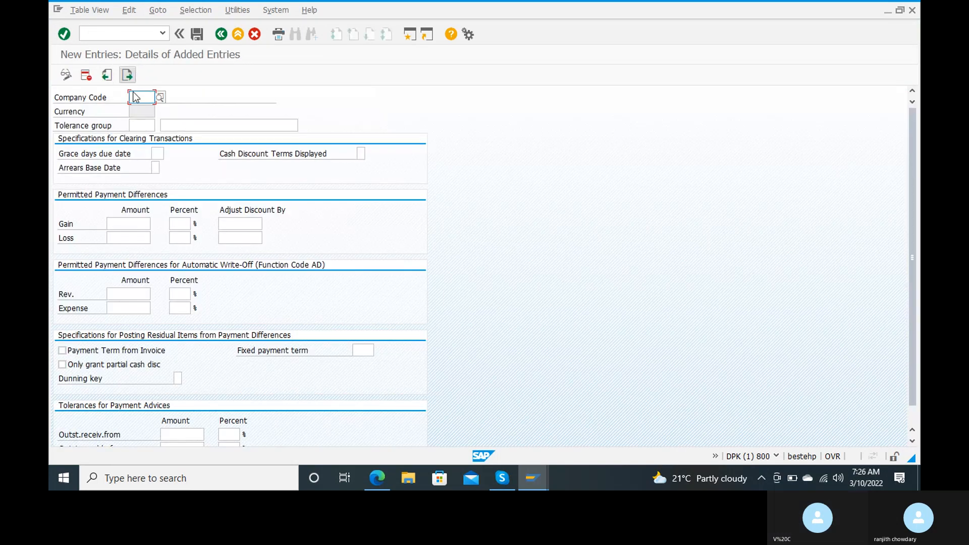
type("r")
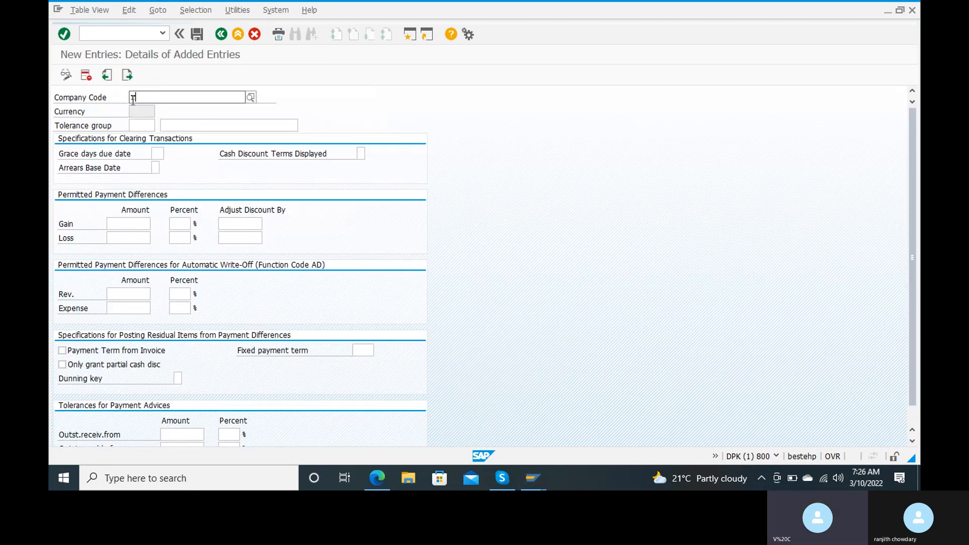
type("c")
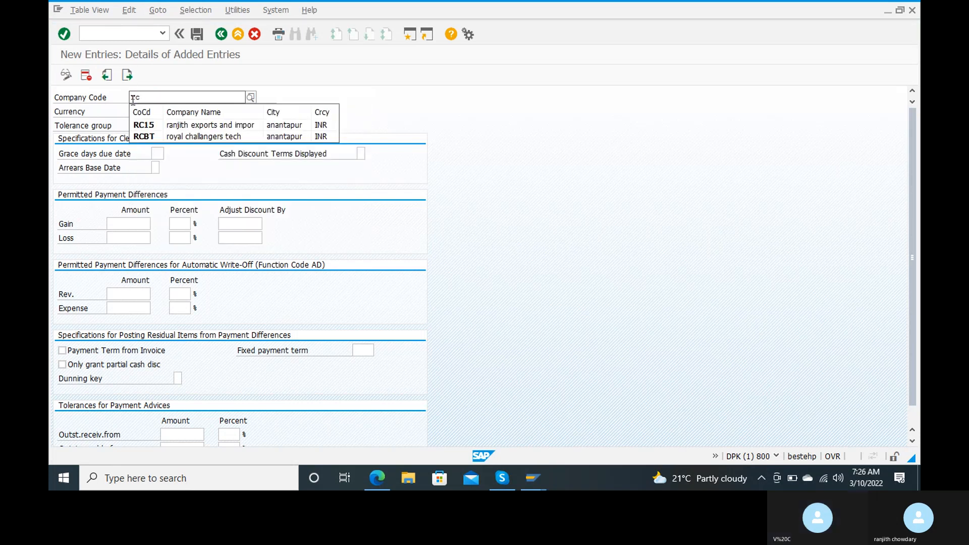
key("Return")
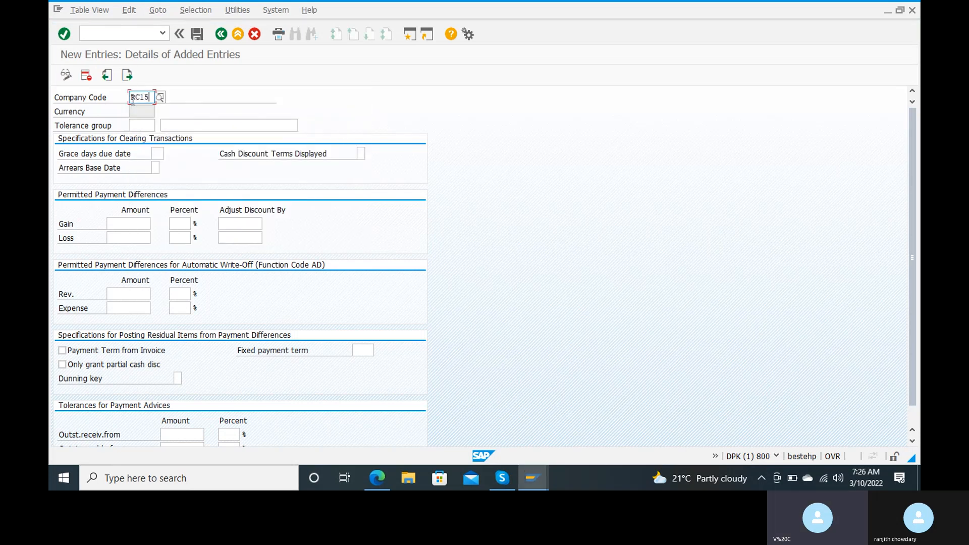
Enter tolerance group ranj with the description 'vendor tolerance group'.
left_click(135, 125)
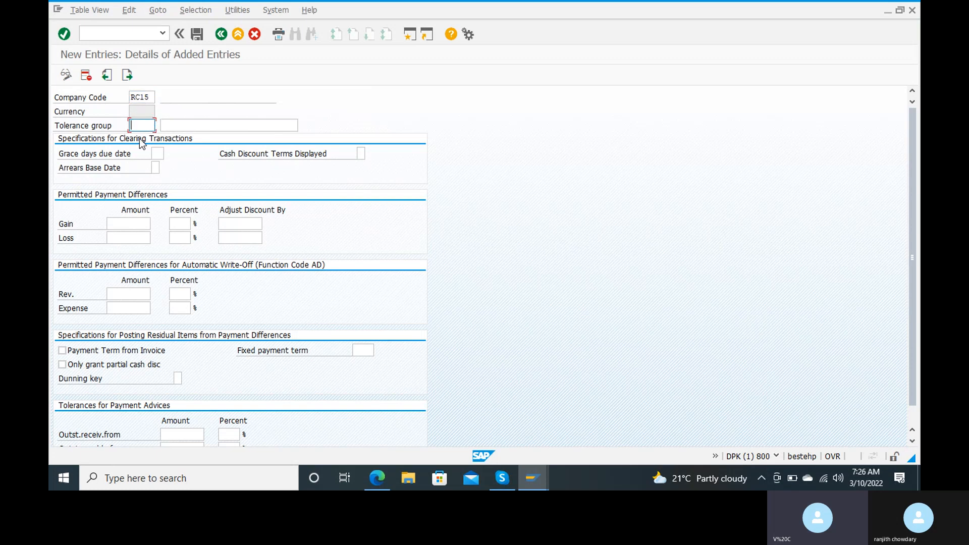
type("ranj")
key("Tab")
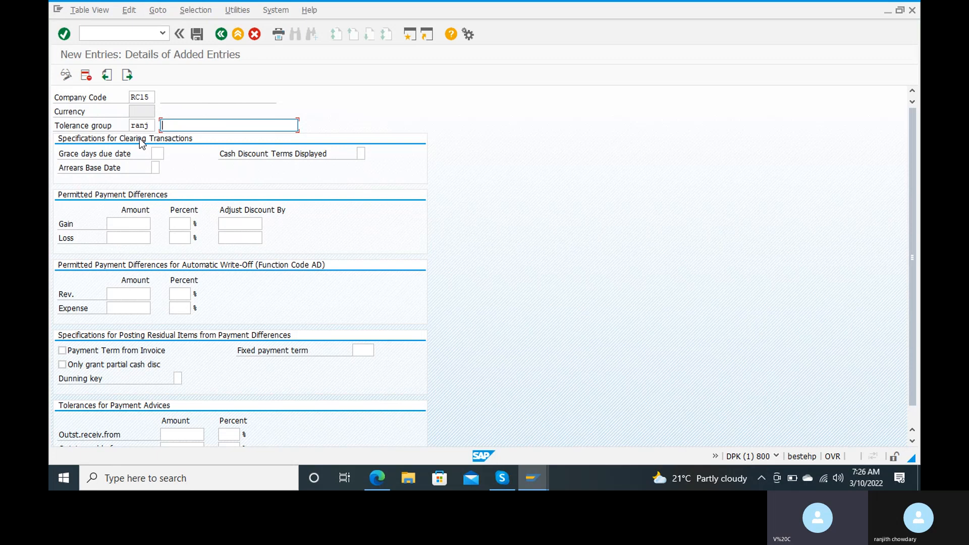
type("tolerance roup")
key("Left")
key("Left")
key("Left")
key("Left")
type("v")
type("dor tolerance group")
key("Tab")
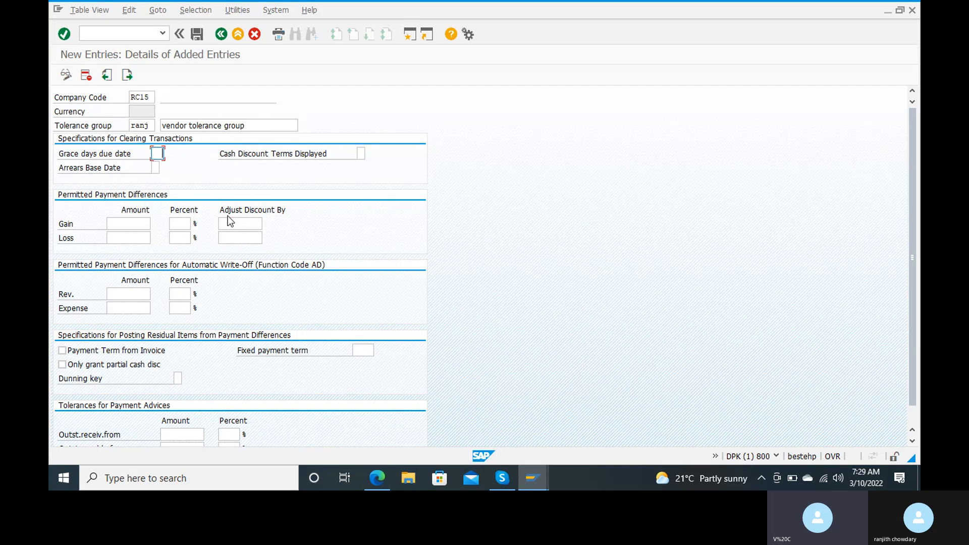
Enter gain tolerances: amount 100, percent 5, discount adjustment 5.
left_click(121, 226)
type("100")
key("Tab")
type("5")
key("Tab")
type("5")
key("Tab")
Enter loss tolerances: amount 100, percent 5, discount adjustment 5.
type("100")
key("Tab")
type("5")
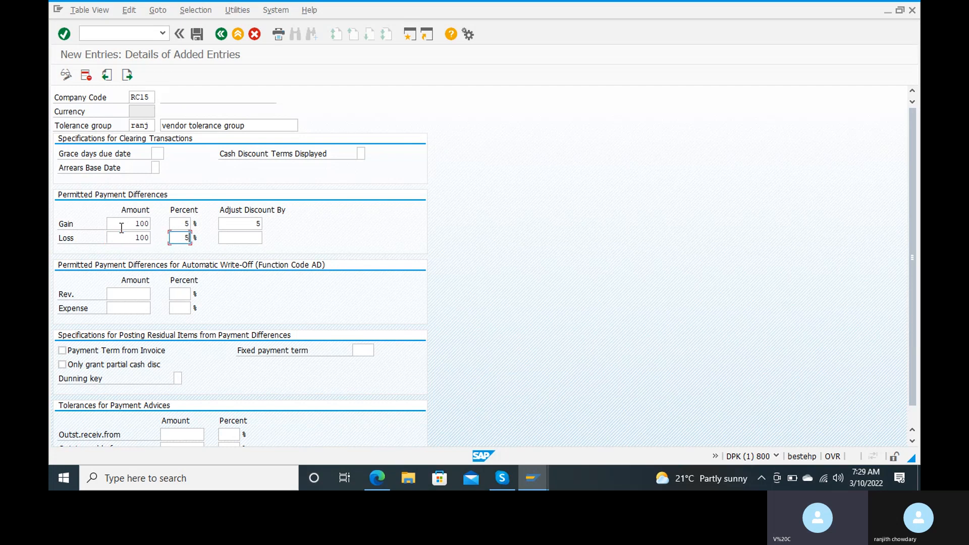
key("Tab")
type("5")
key("Tab")
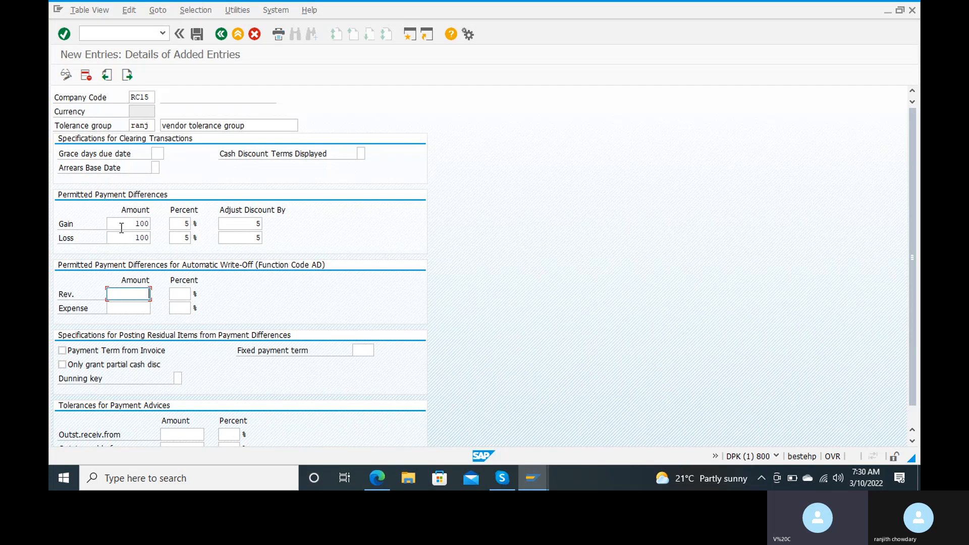
Save tolerance group RANJ under the customizing request and return to Easy Access via /n.
left_click(196, 34)
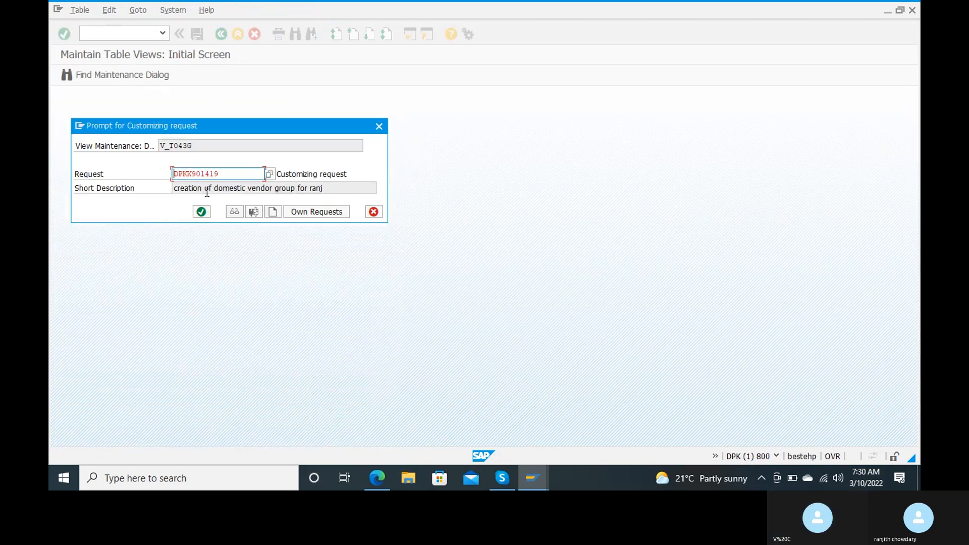
left_click(200, 212)
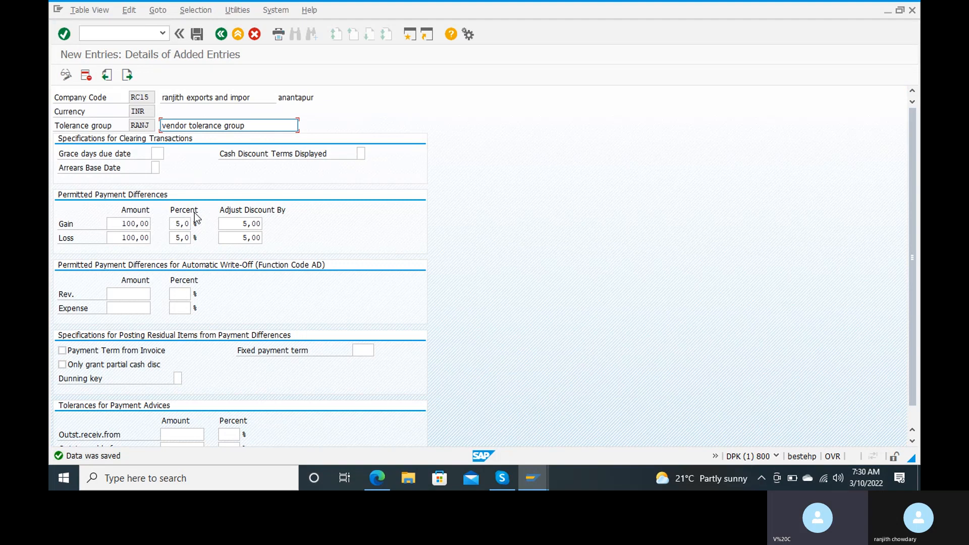
left_click(119, 34)
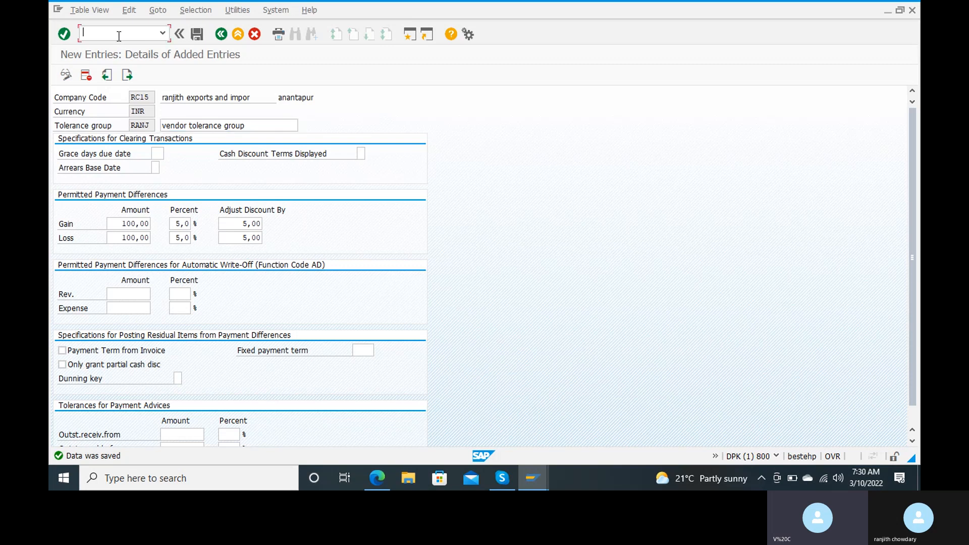
type("/n")
key("Return")
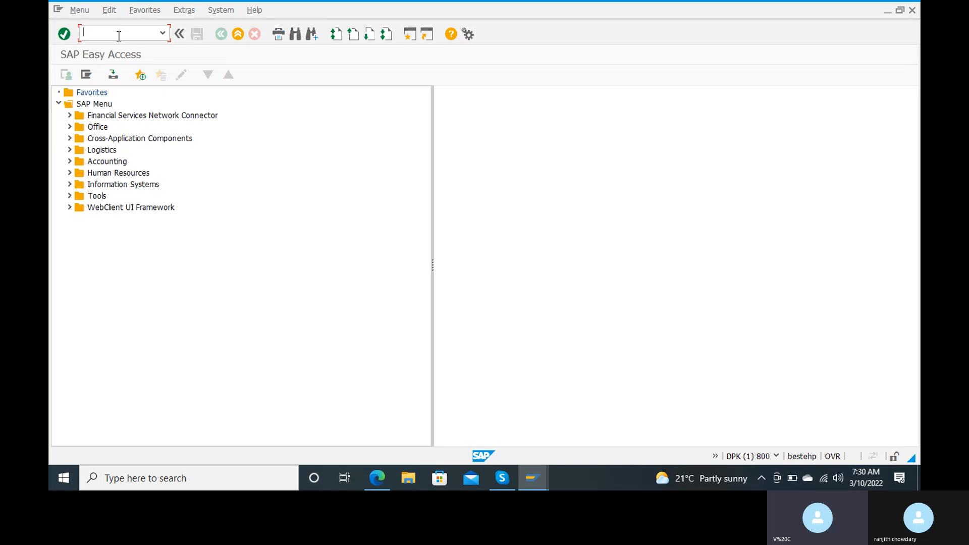
Start transaction XK01 to reach the Create Vendor initial screen.
type("xk01")
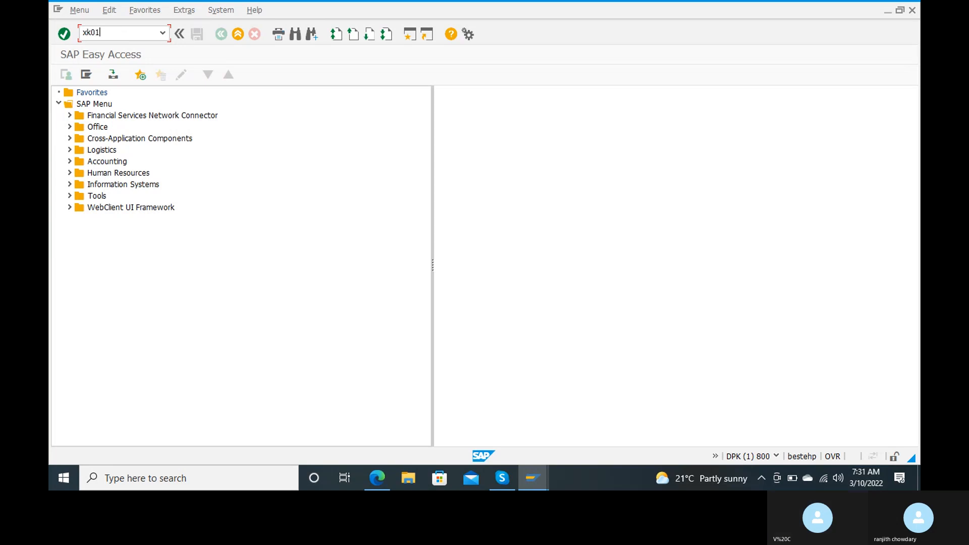
key("Return")
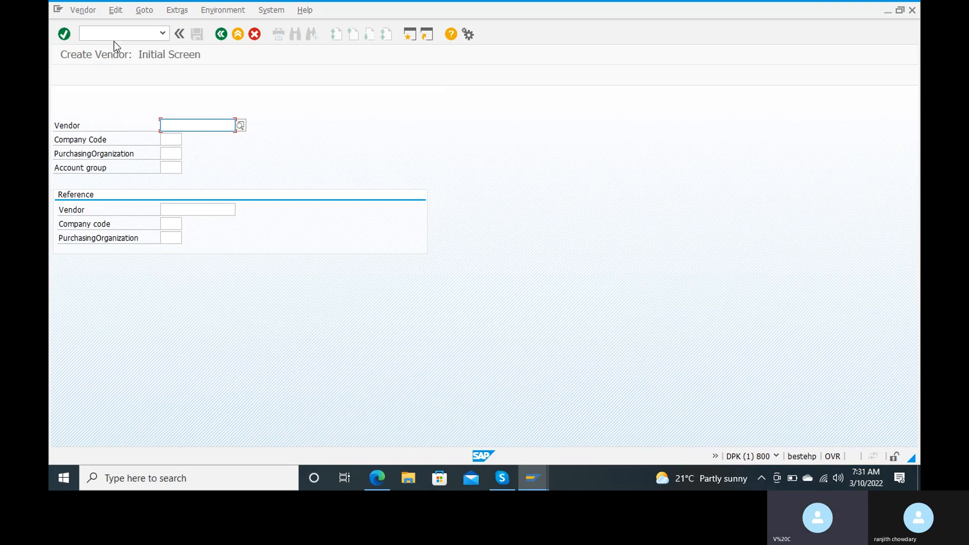
Enter company code RC15 and account group RANJ, then continue to the address screen.
left_click(169, 140)
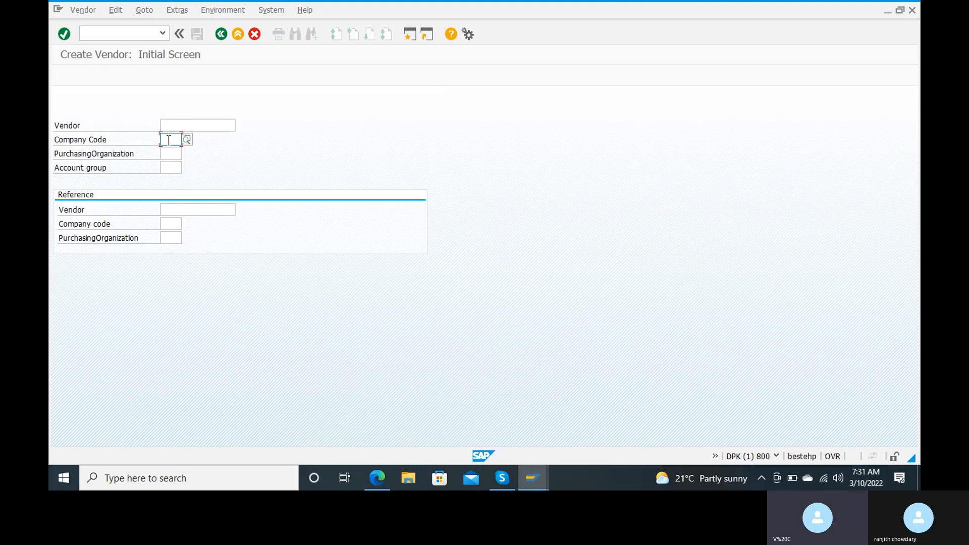
type("rc15")
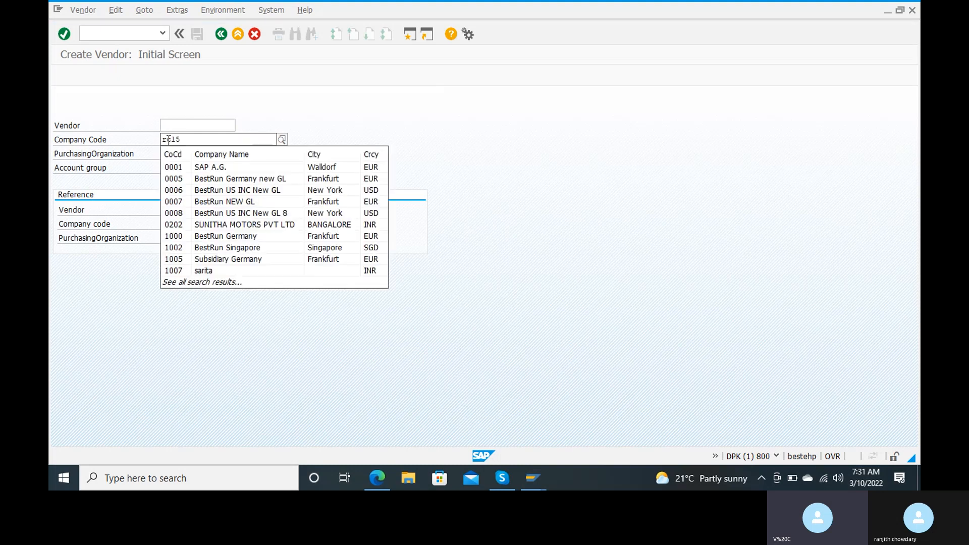
key("Return")
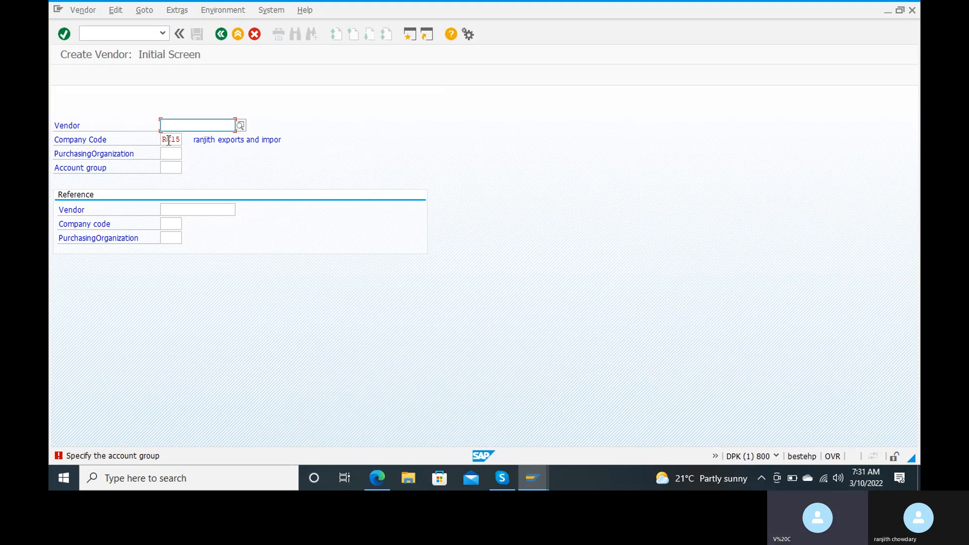
left_click(172, 170)
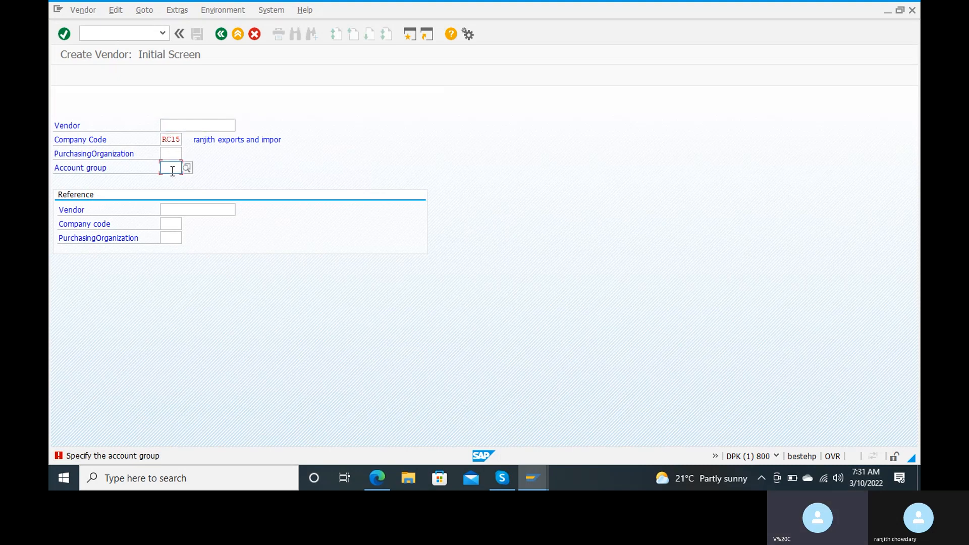
type("ranj")
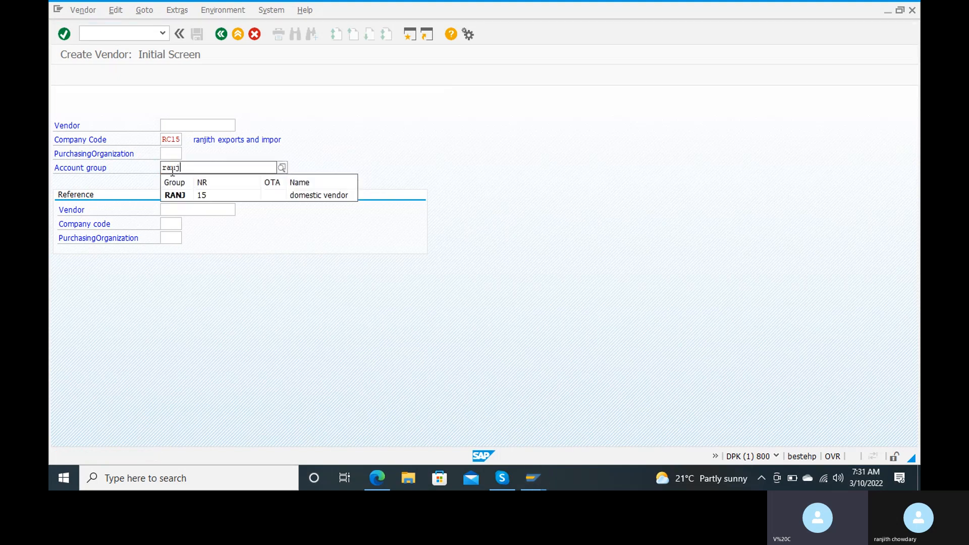
key("Down")
key("Return")
key("Return")
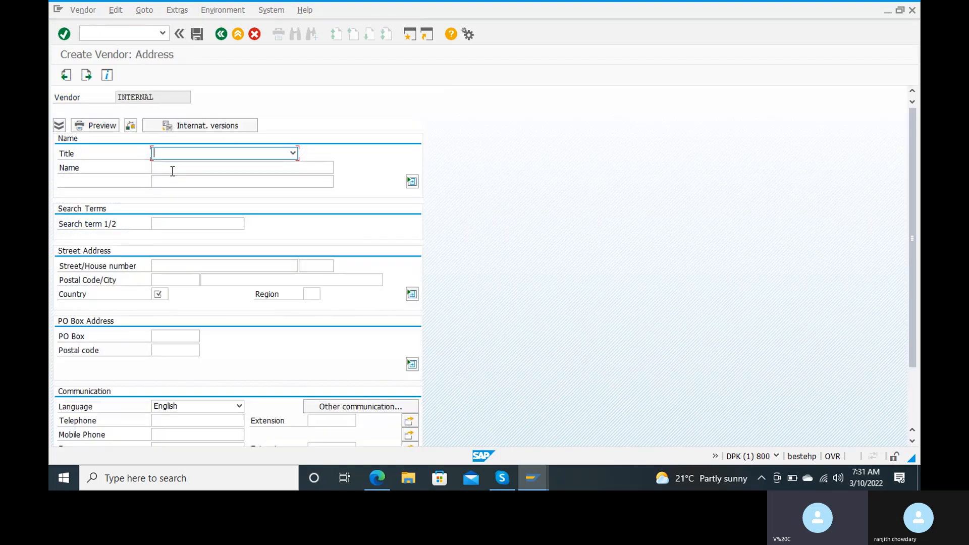
Set the address country to IN (India).
left_click(226, 32)
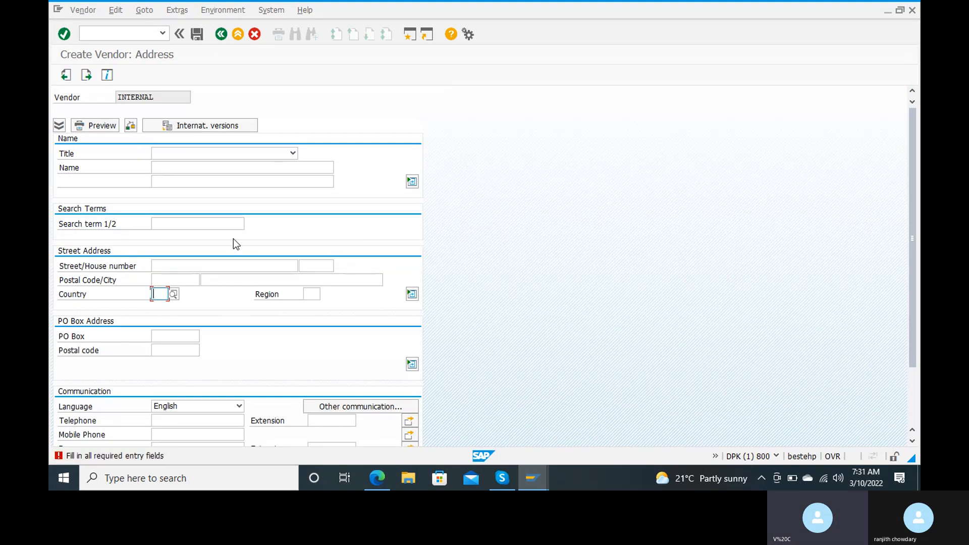
type("i")
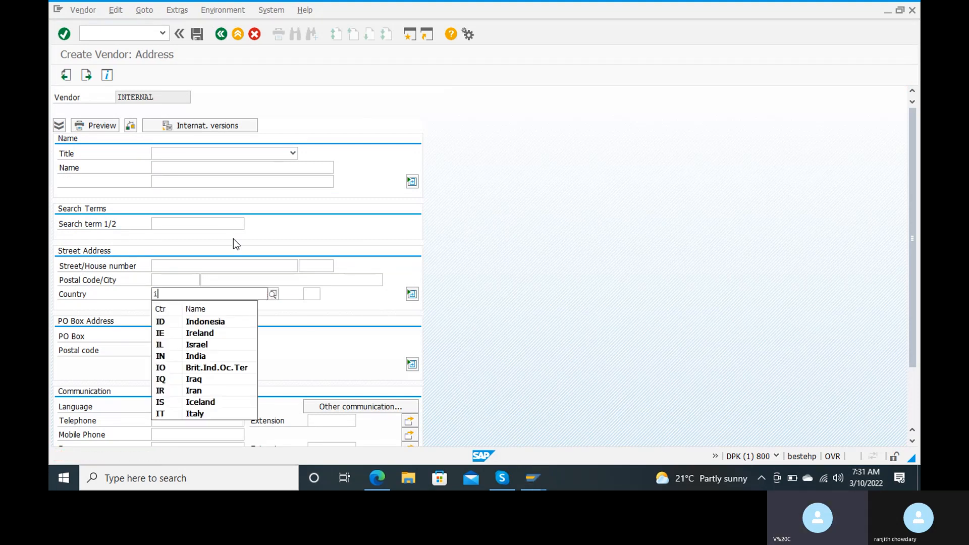
type("n")
key("Down")
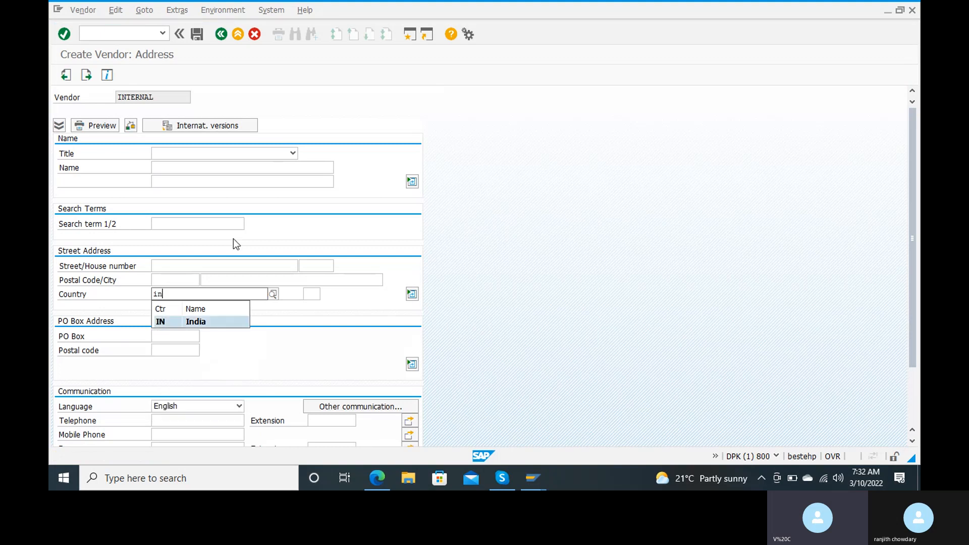
key("Return")
Leave the address screen without saving and type a vendor number on the initial screen.
left_click(222, 35)
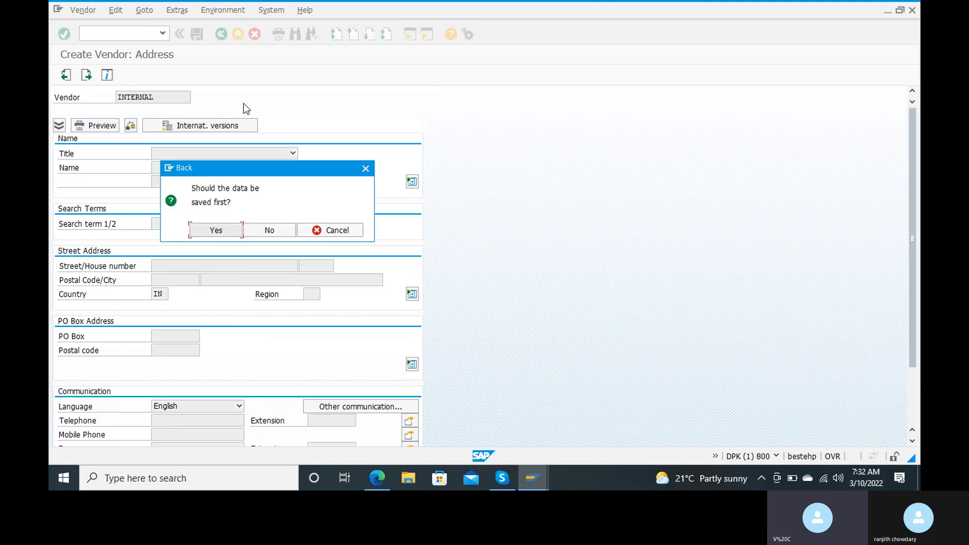
left_click(280, 233)
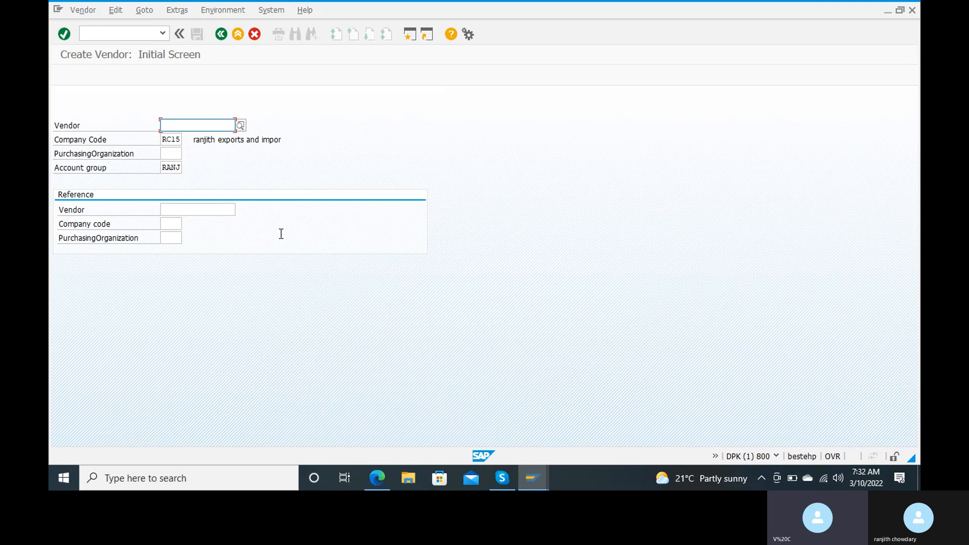
type("ranji")
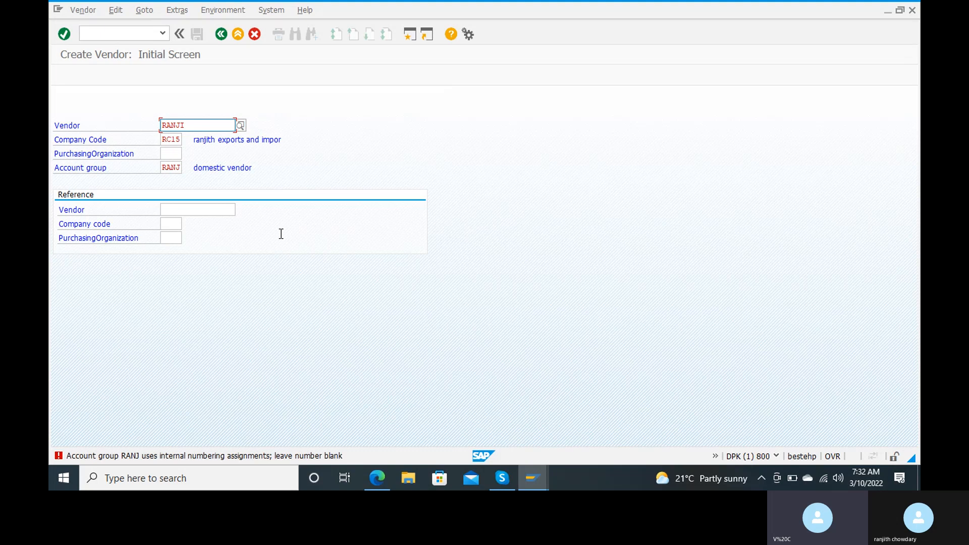
Erase the typed vendor number so account group RANJ assigns it internally.
left_click(206, 123)
key("BackSpace")
key("BackSpace")
key("BackSpace")
key("BackSpace")
key("BackSpace")
Continue to the address screen and enter title Mr. with the vendor's first name and surname.
key("Return")
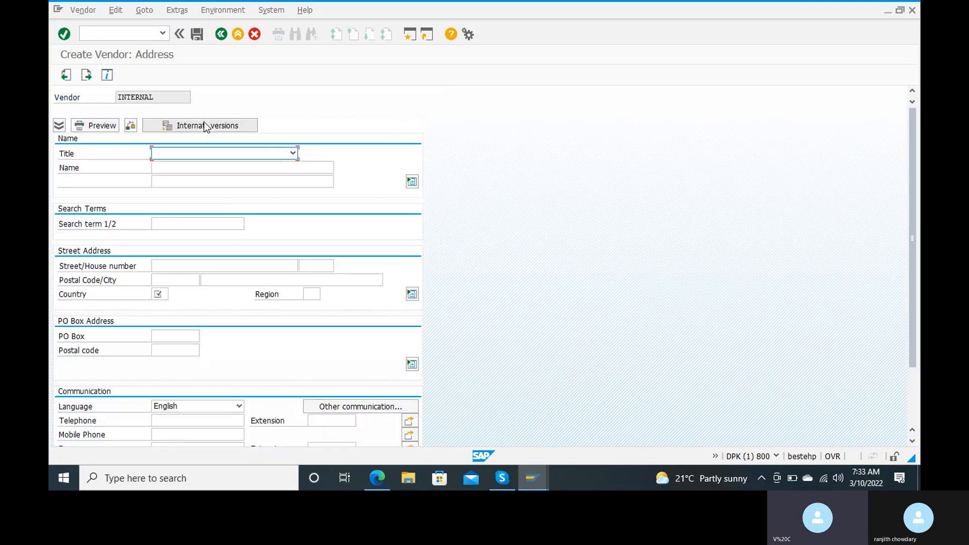
left_click(292, 153)
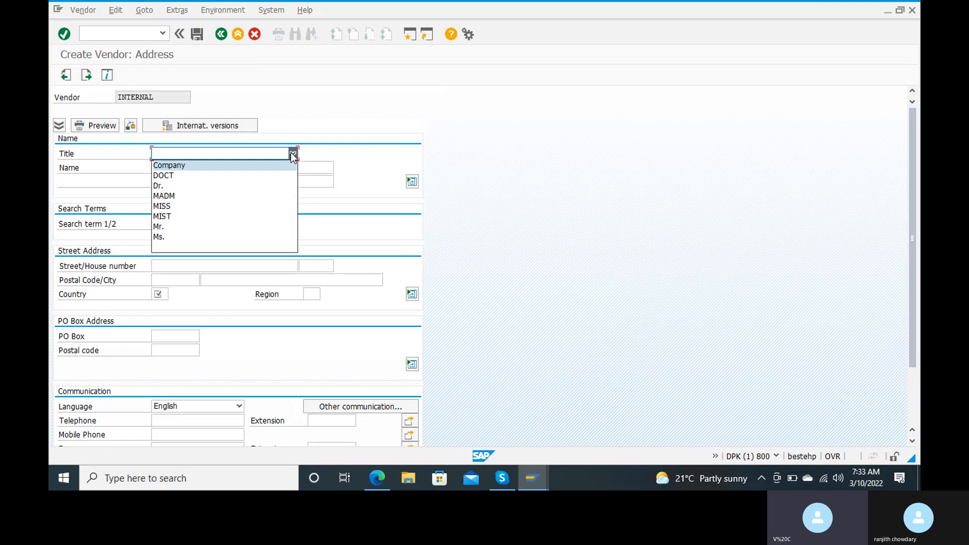
left_click(199, 227)
left_click(192, 168)
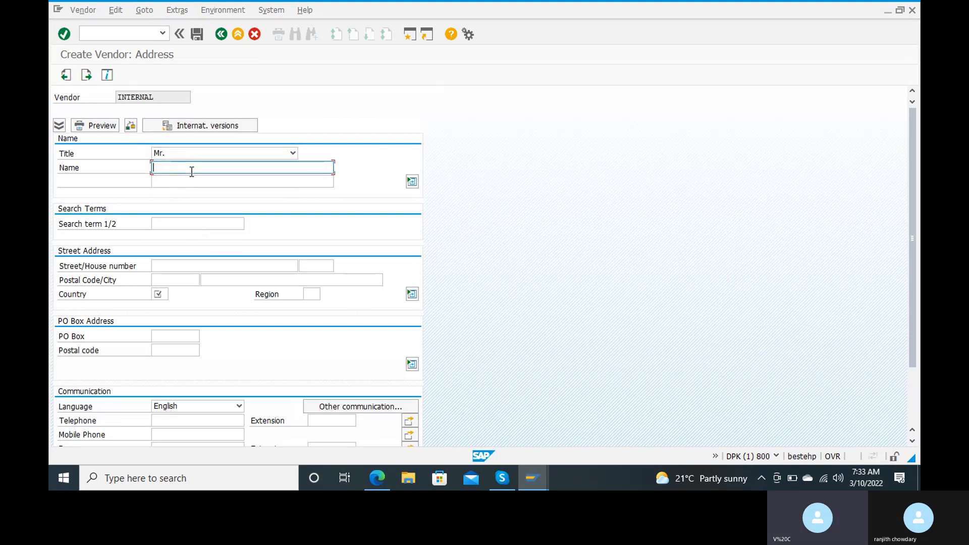
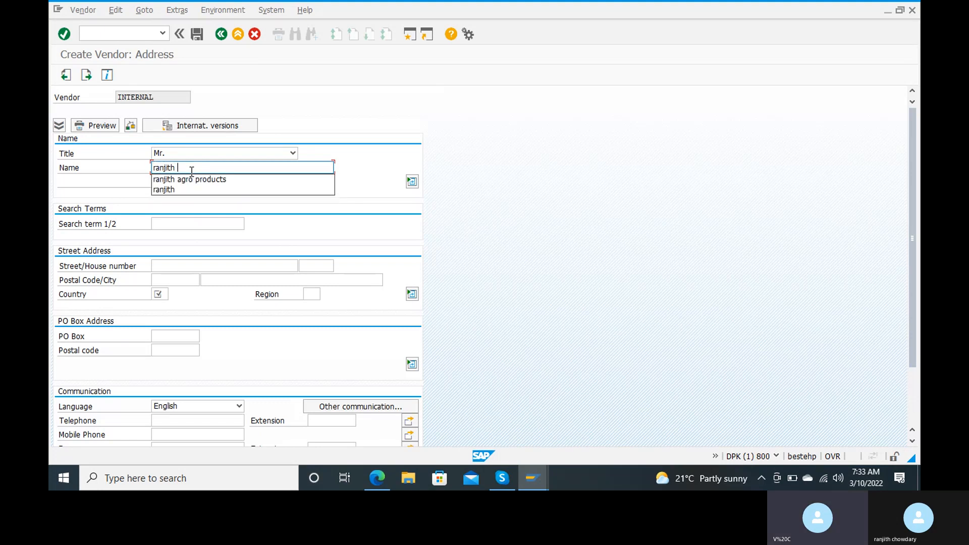
key("Tab")
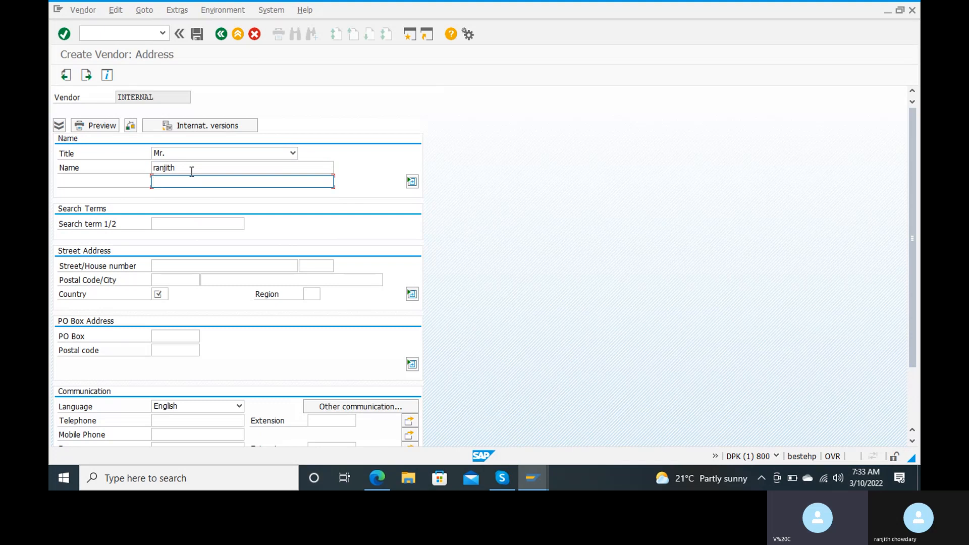
key("Tab")
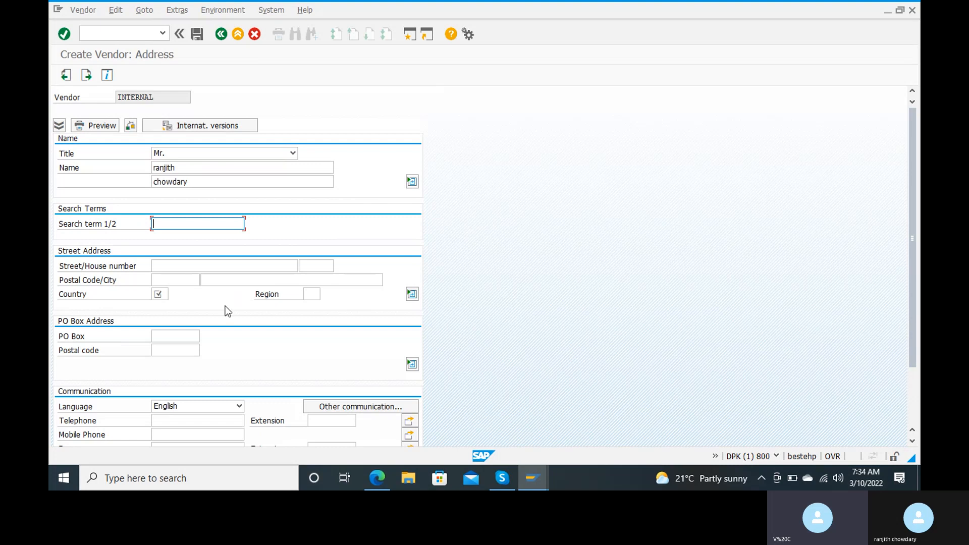
Enter the vendor's street and house number.
left_click(208, 267)
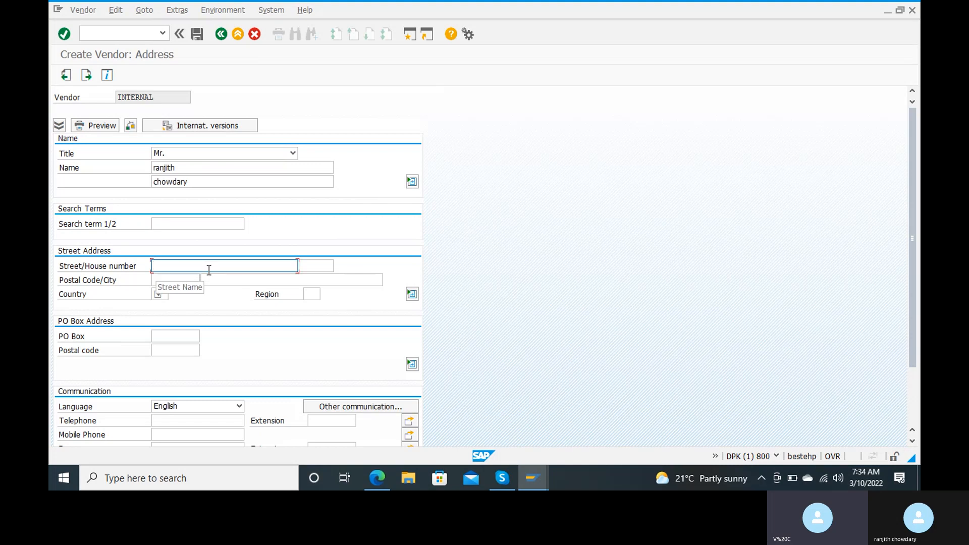
type("ranjith")
key("Tab")
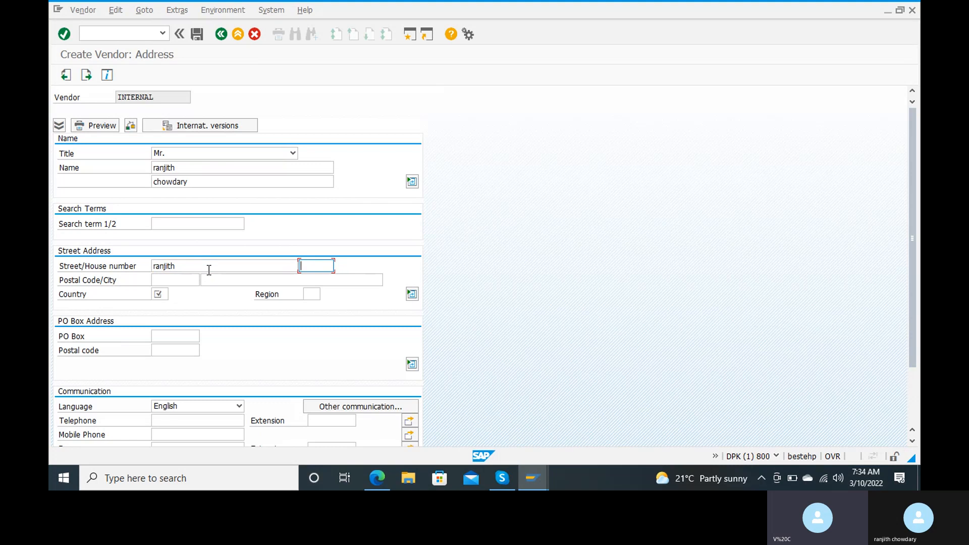
left_click(209, 270)
key("BackSpace")
key("BackSpace")
key("BackSpace")
key("Tab")
type("123")
key("Tab")
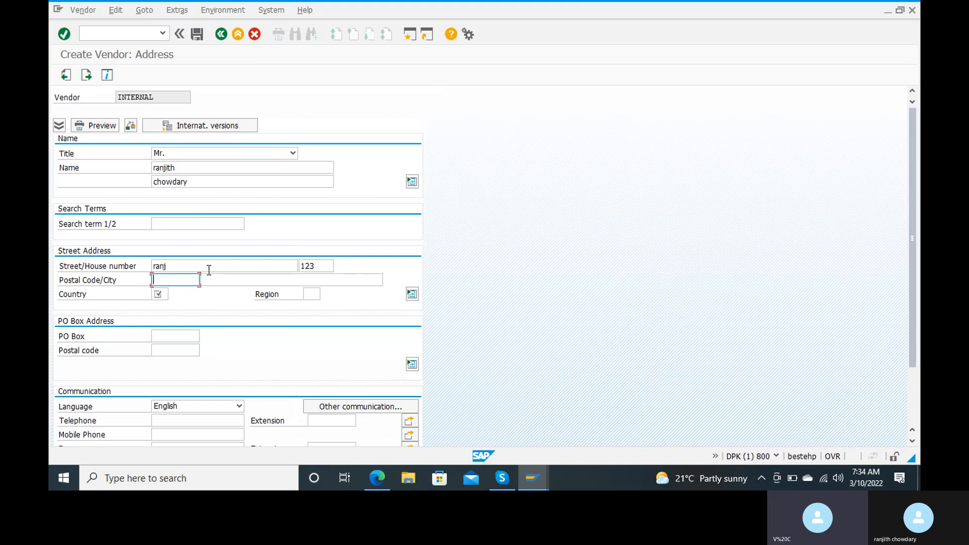
Fill in the postal code and choose the city from the suggestions.
type("12345")
key("Tab")
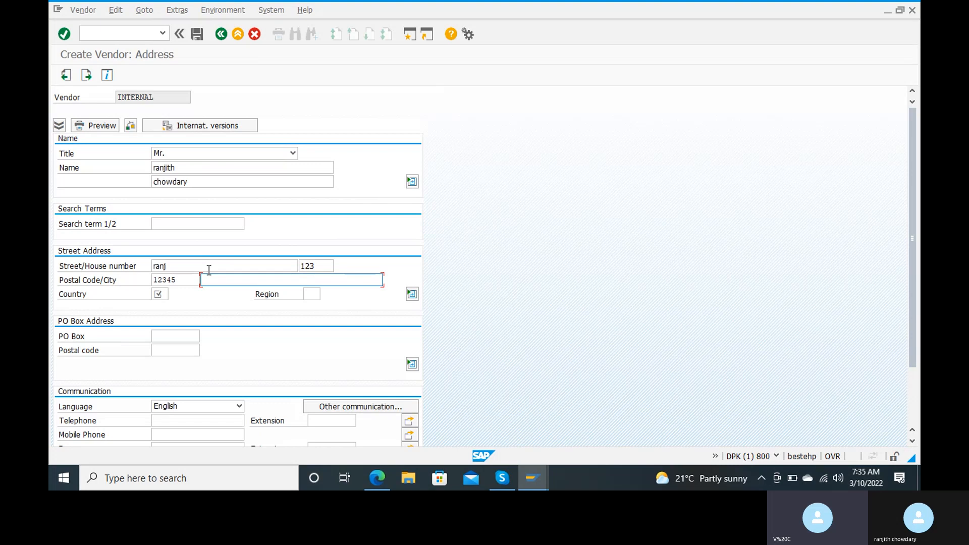
type("a")
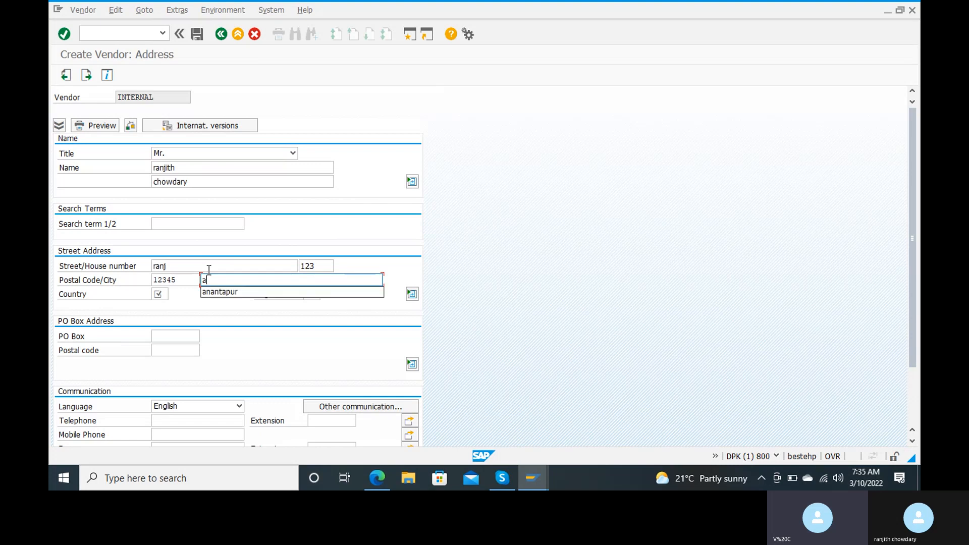
type("n")
key("Down")
key("Return")
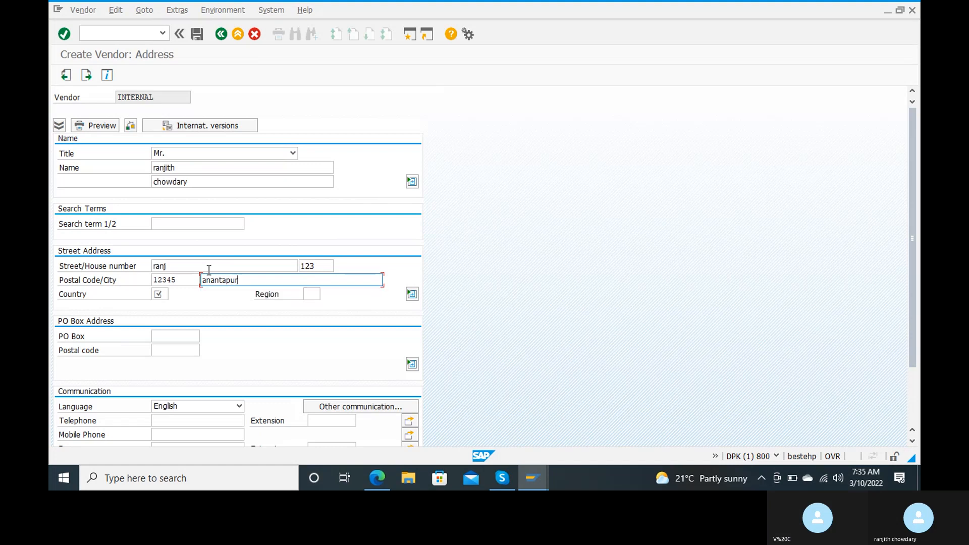
key("Tab")
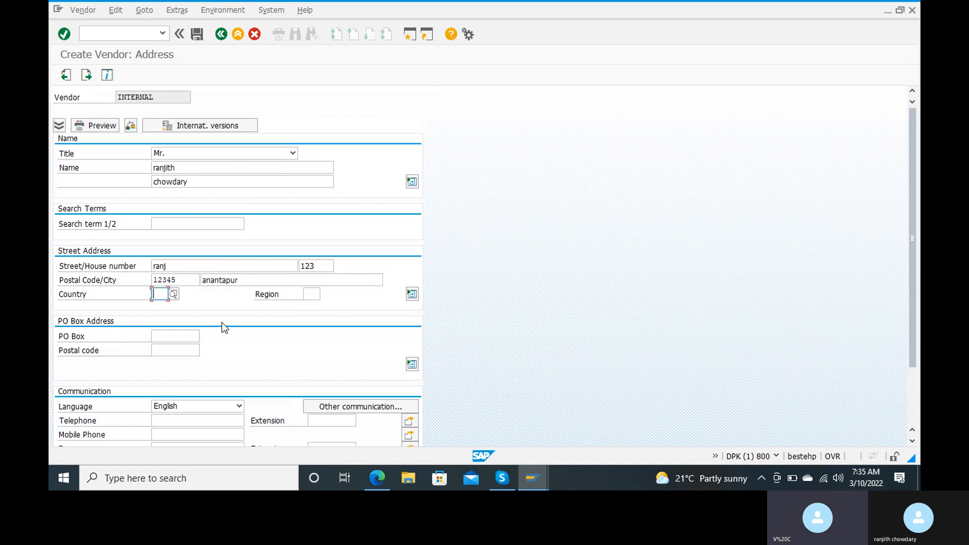
Set country IN (India) and region 01 Andhra Pradesh.
type("in")
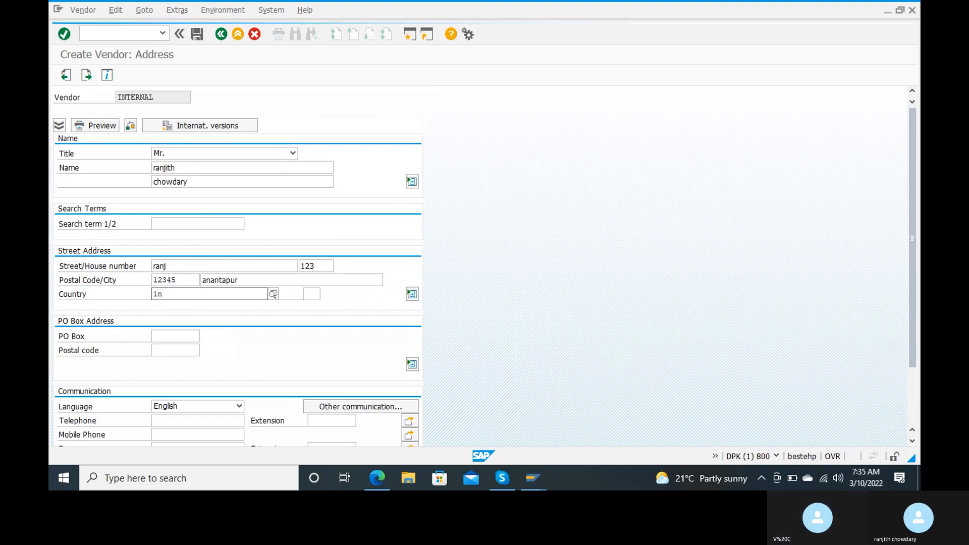
left_click(216, 323)
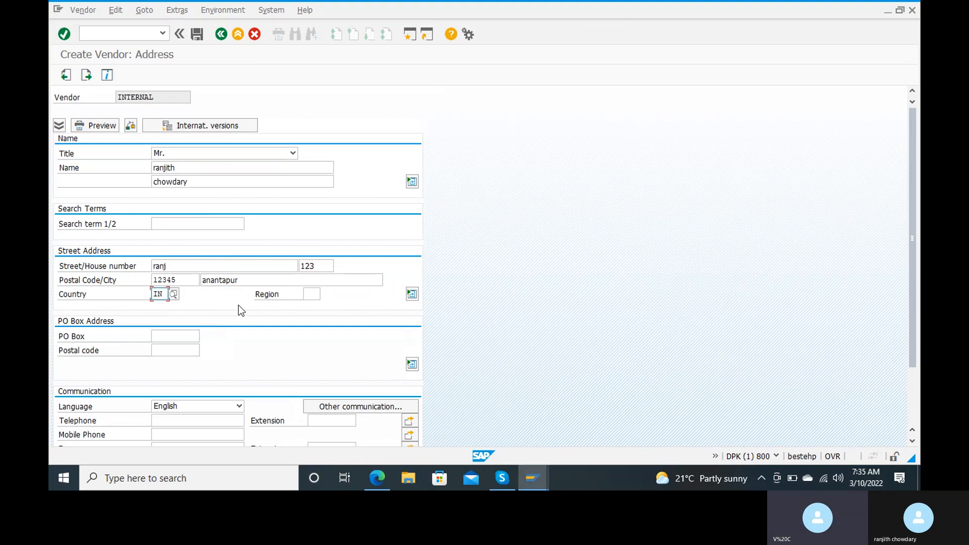
left_click(311, 294)
type("01")
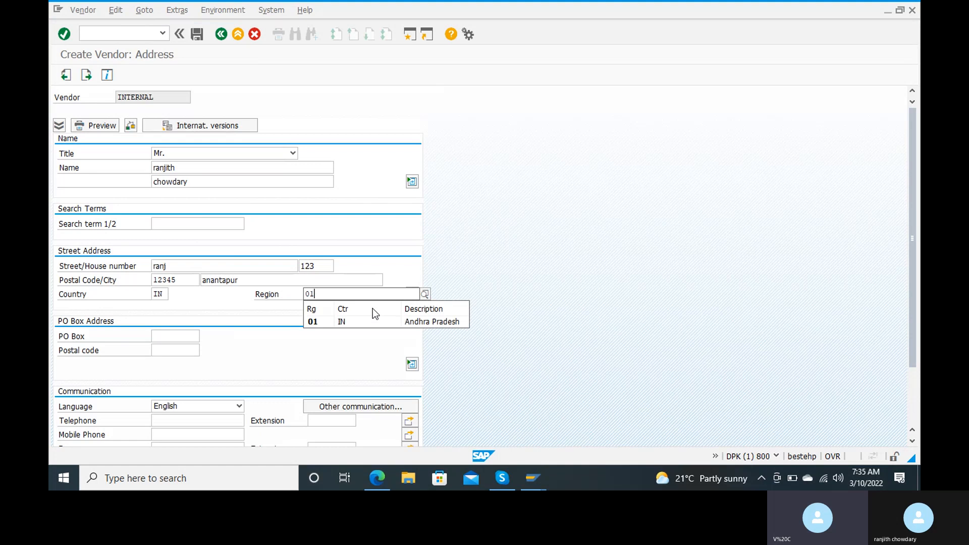
left_click(325, 323)
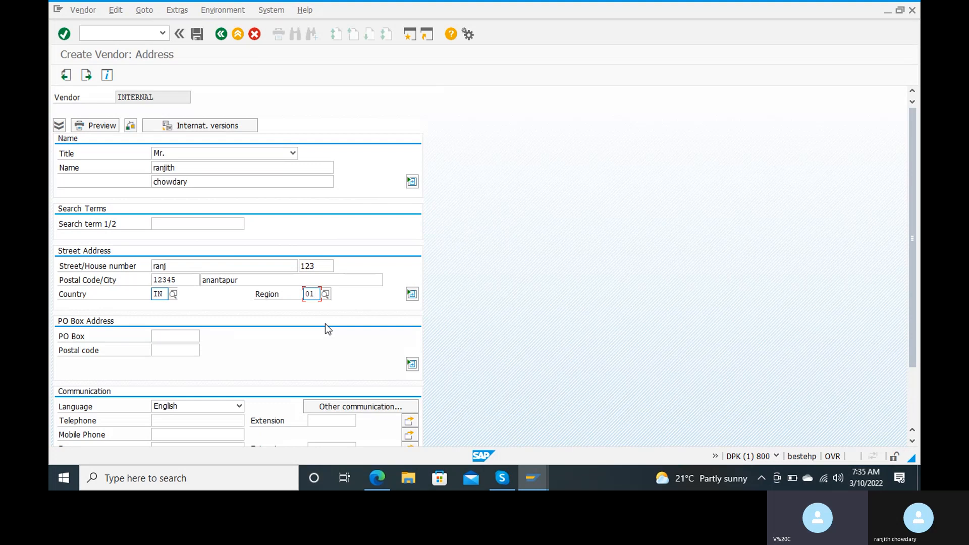
Enter the PO box from the suggestions, leaving the PO box postal code empty.
scroll(326, 327, "down", 1)
left_click(176, 315)
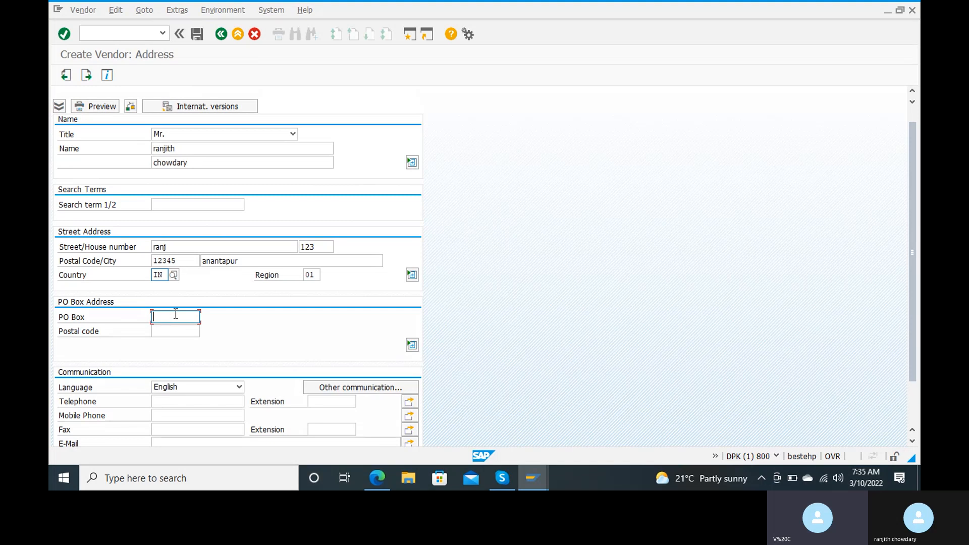
type("an")
key("Down")
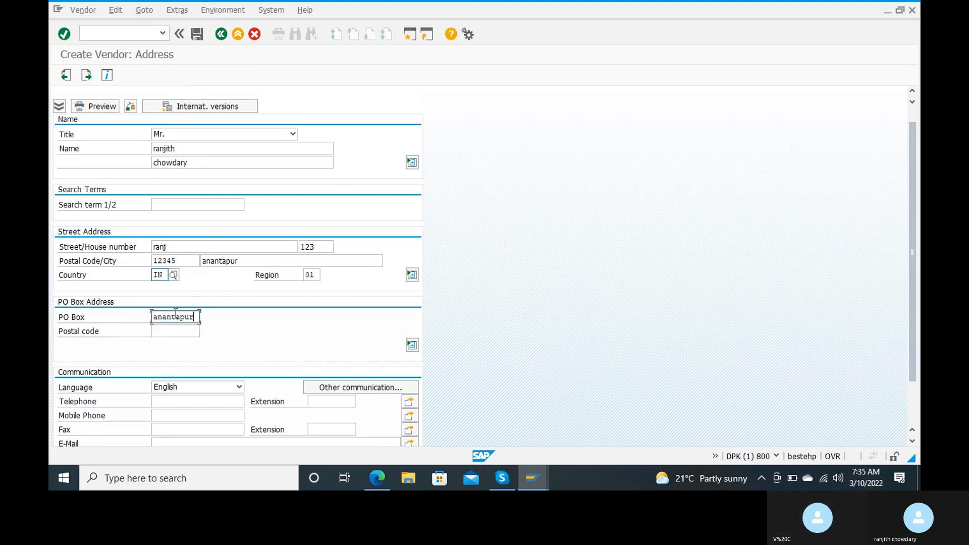
key("Return")
key("Tab")
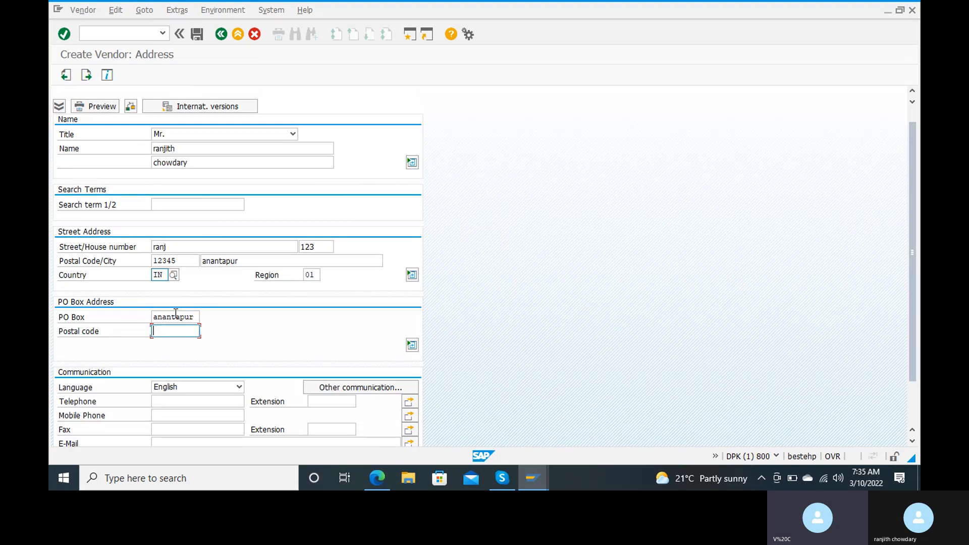
type("12")
key("BackSpace")
key("BackSpace")
scroll(208, 398, "down", 1)
scroll(207, 398, "down", 3)
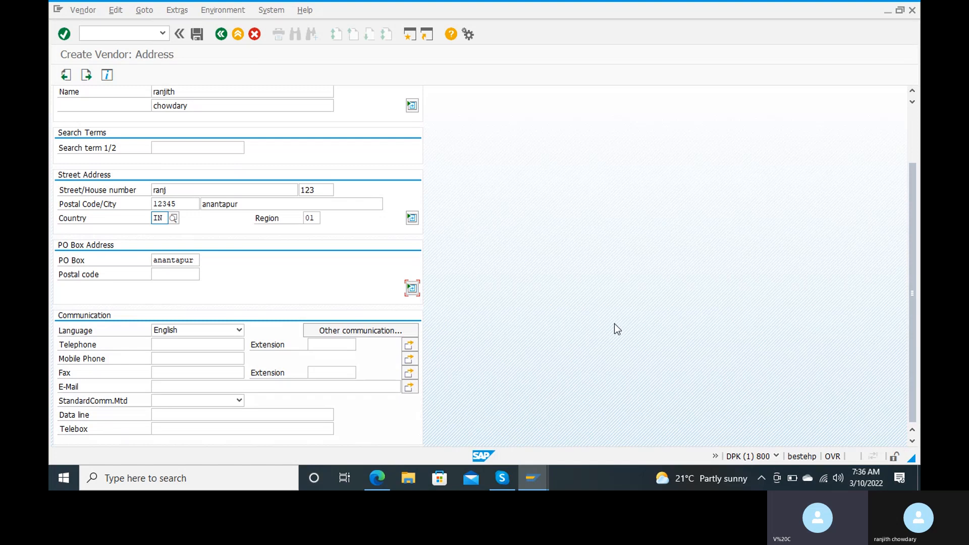
Correct the vendor's postal code to 123456 and continue to the RC15 accounting information screen.
left_click(197, 34)
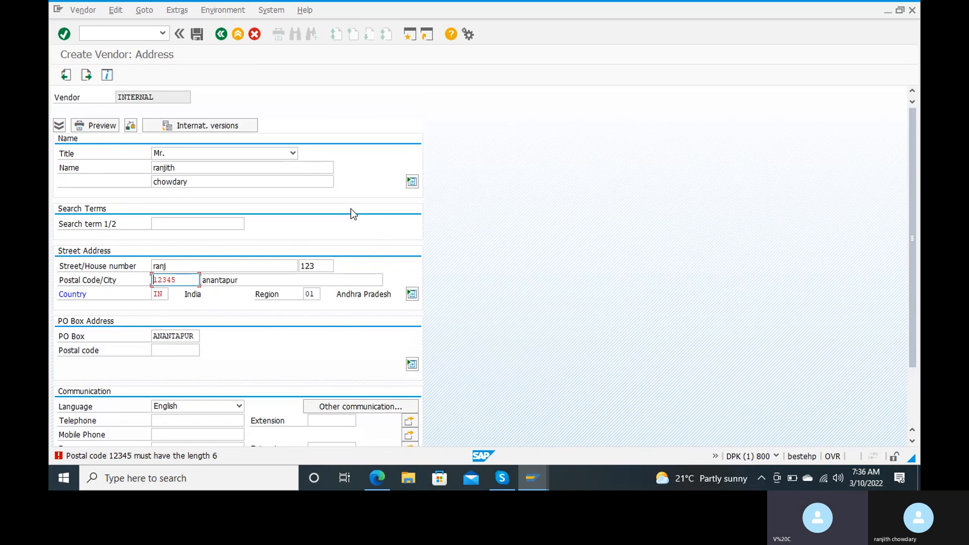
left_click(192, 277)
type("6")
key("Return")
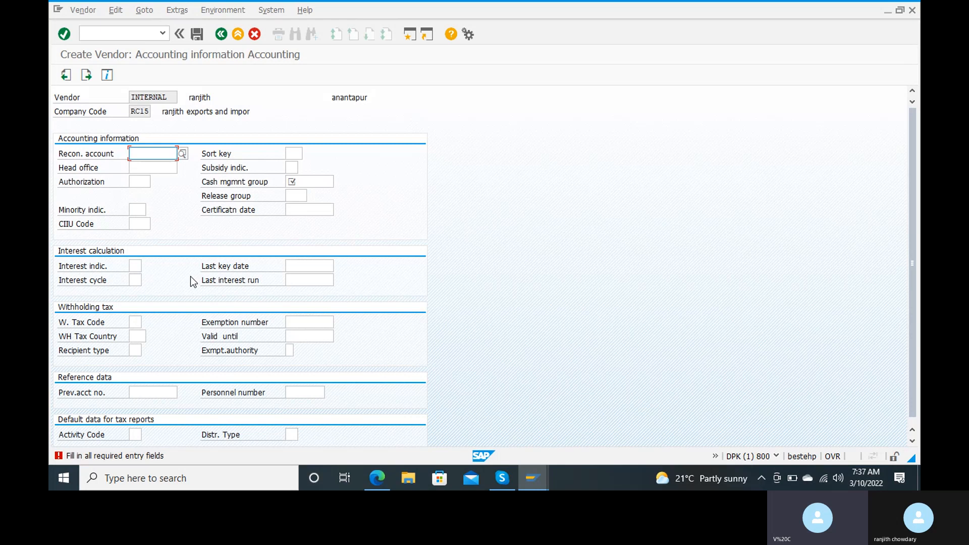
Enter sort key 001 (posting date) in the vendor's accounting data.
scroll(157, 351, "down", 1)
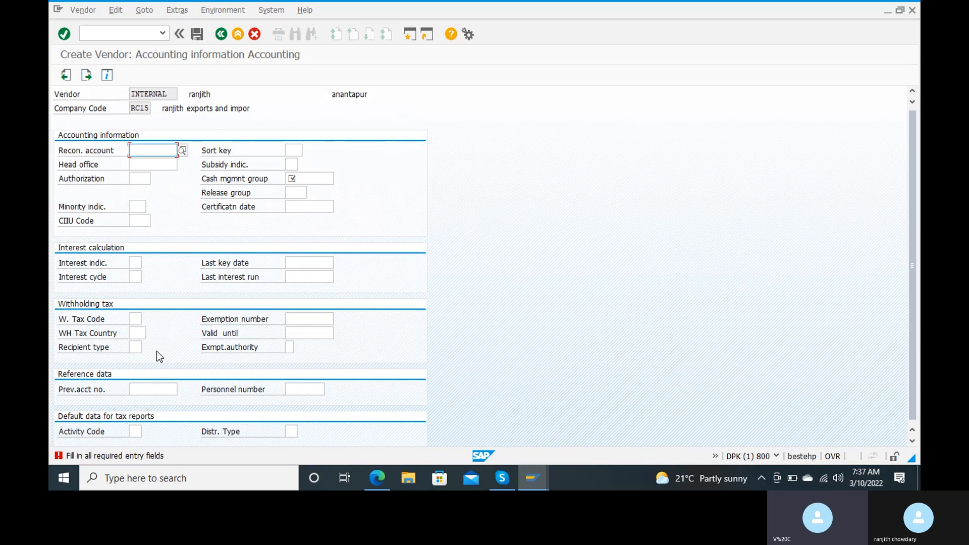
left_click(297, 145)
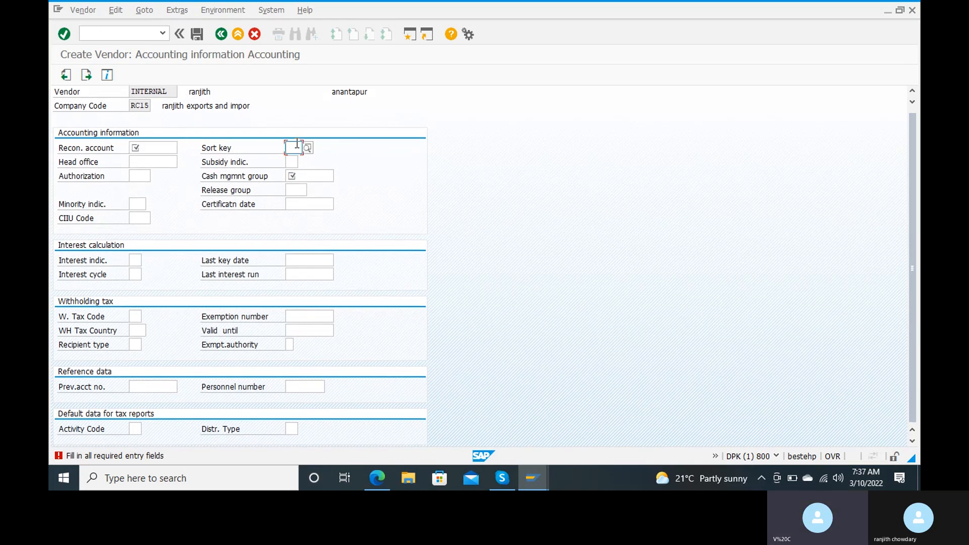
type("001")
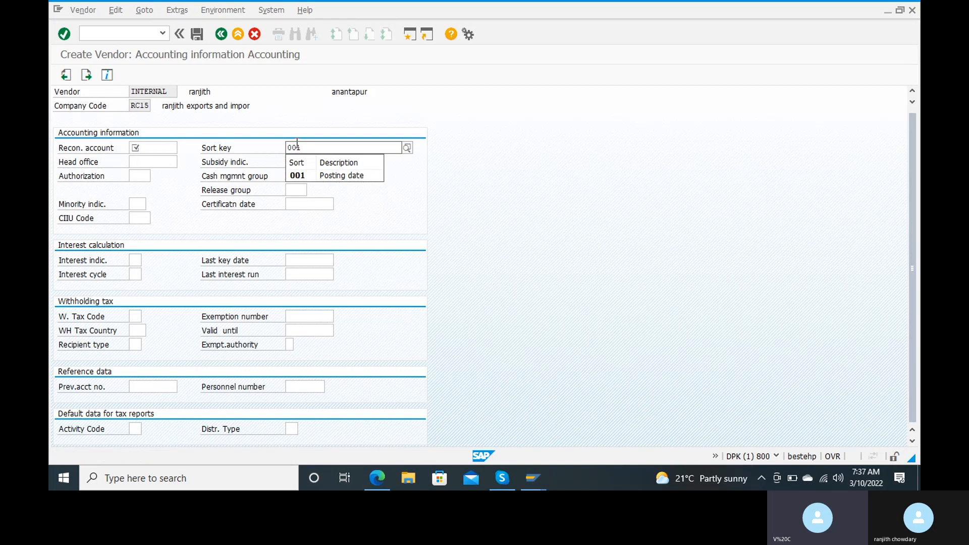
left_click(327, 177)
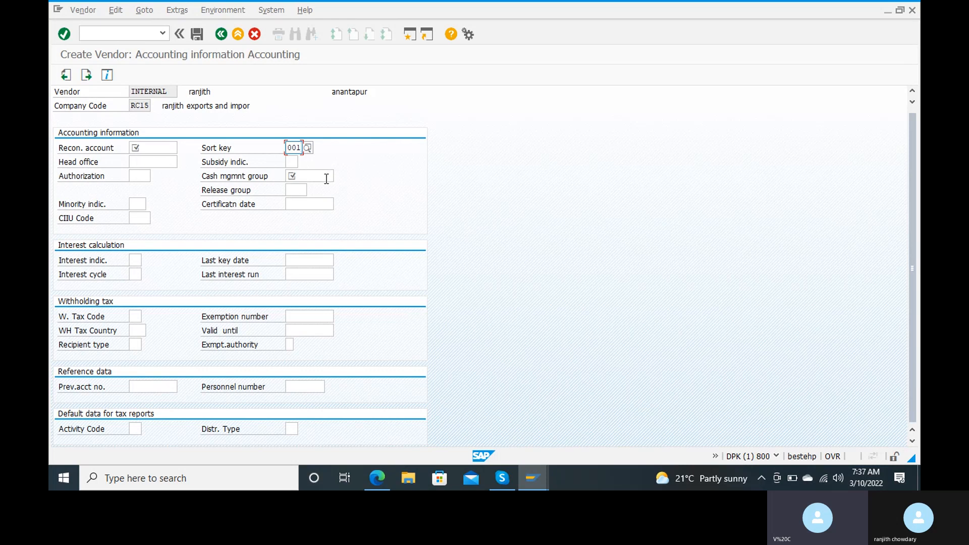
Set the cash management group to A4 (major vendors).
left_click(327, 176)
left_click(339, 176)
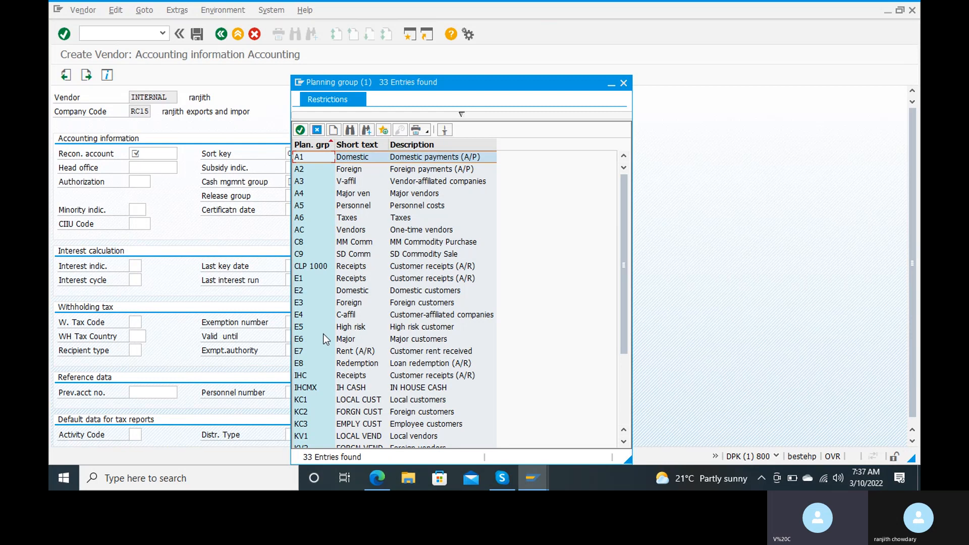
double_click(297, 193)
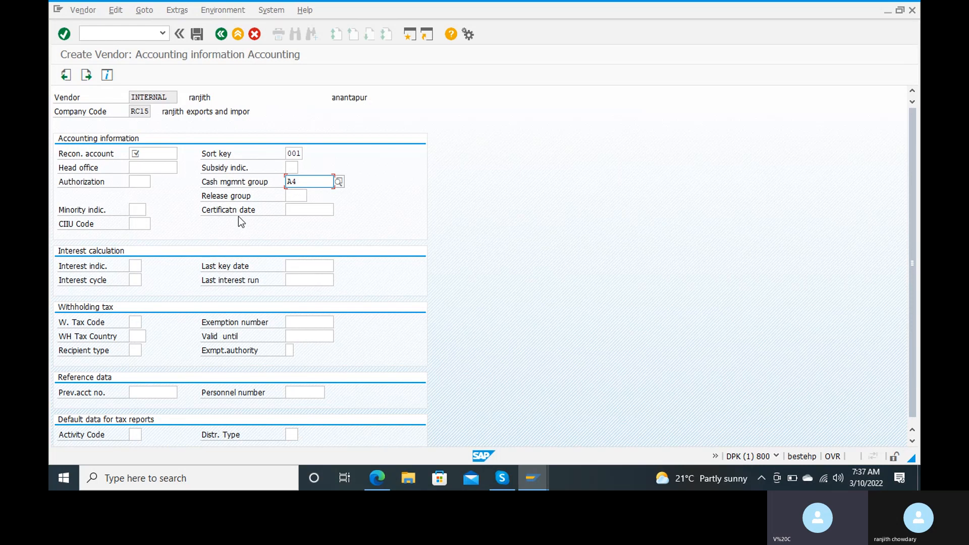
left_click(156, 153)
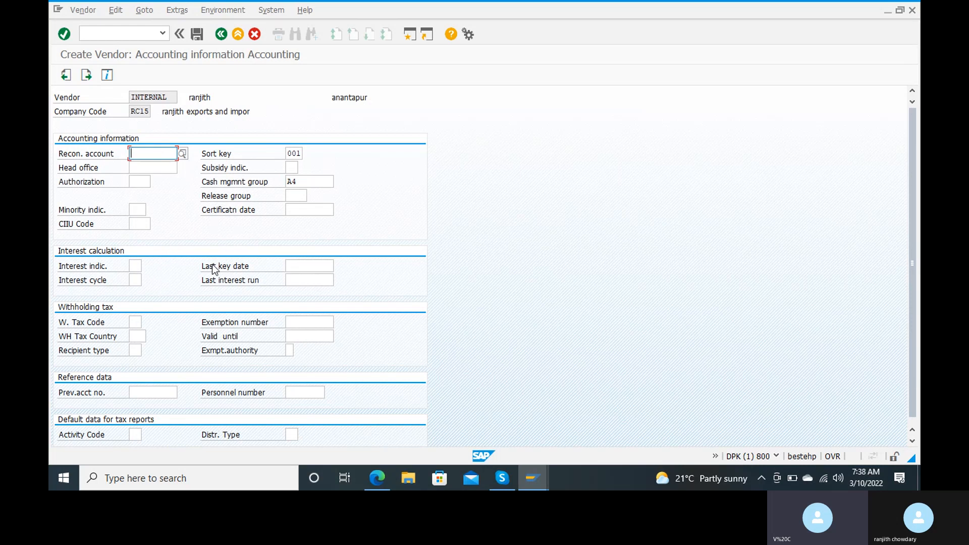
Open a second session and run OBD3 for the vendor account groups.
left_click(413, 39)
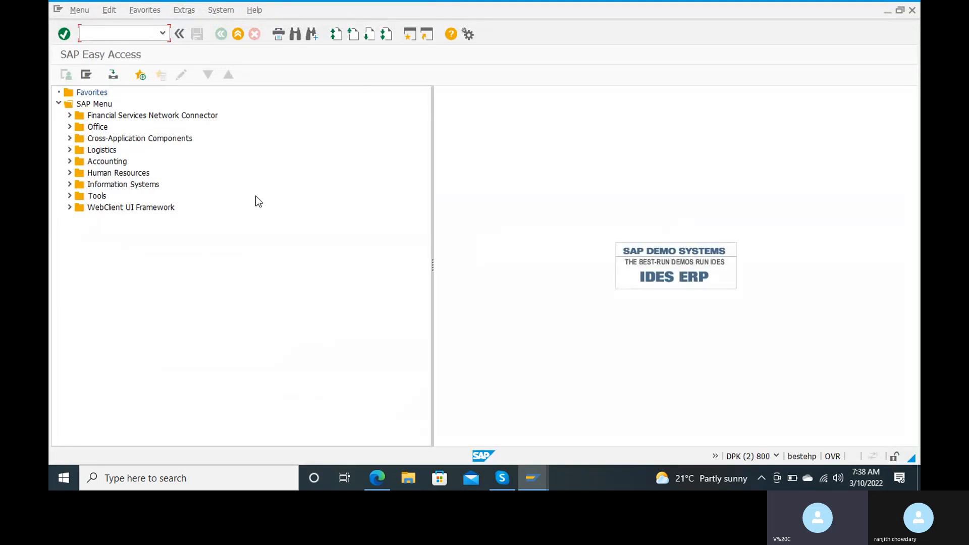
type("obd3")
key("Return")
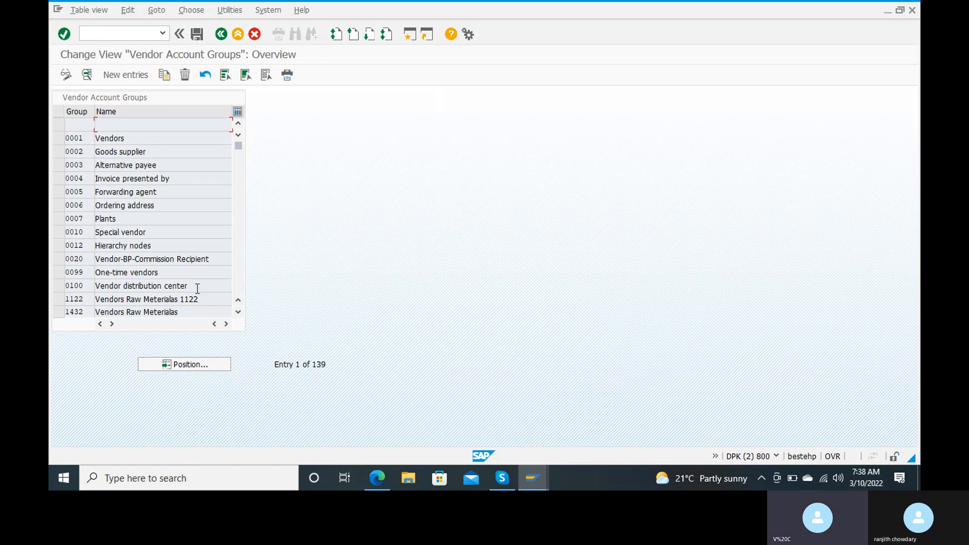
Position the list on account group RANJ and open its details.
left_click(192, 365)
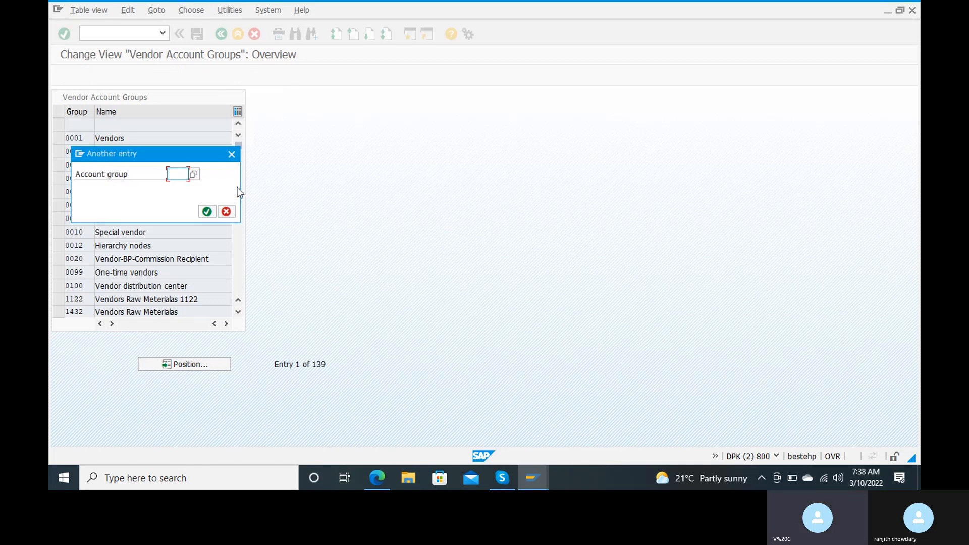
type("r")
key("Down")
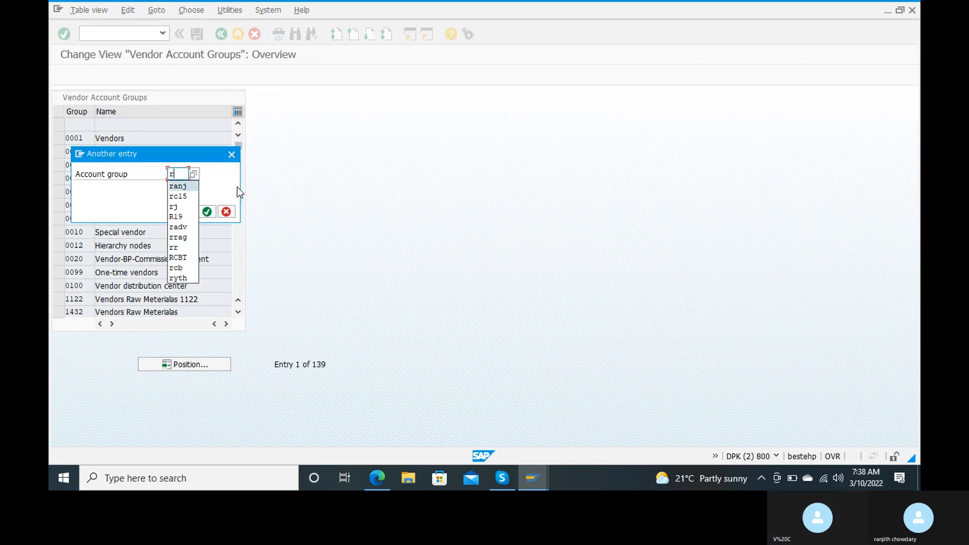
key("Return")
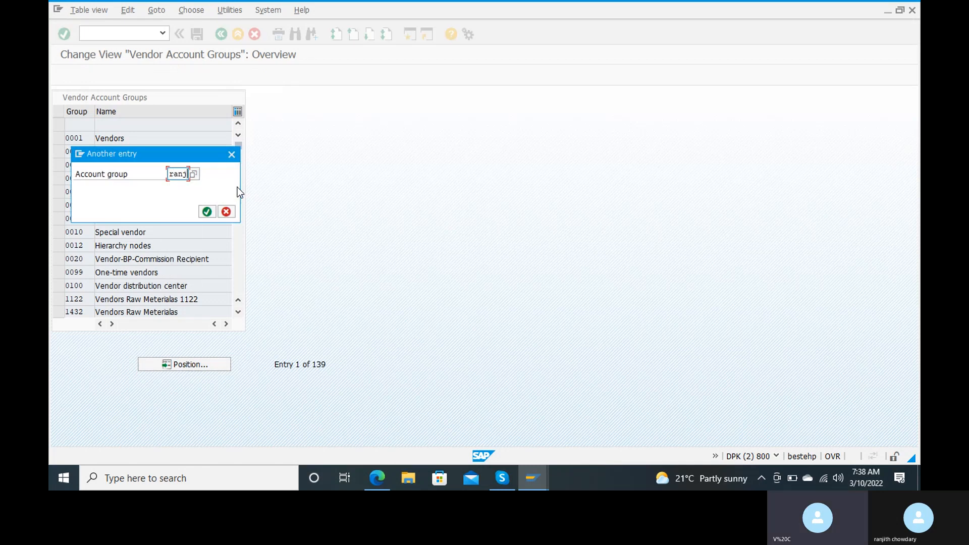
left_click(209, 212)
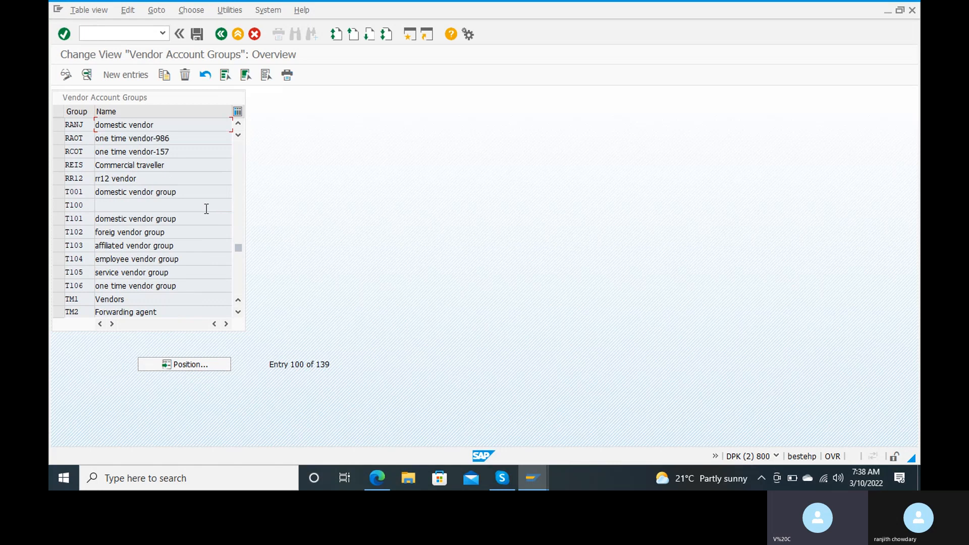
double_click(186, 125)
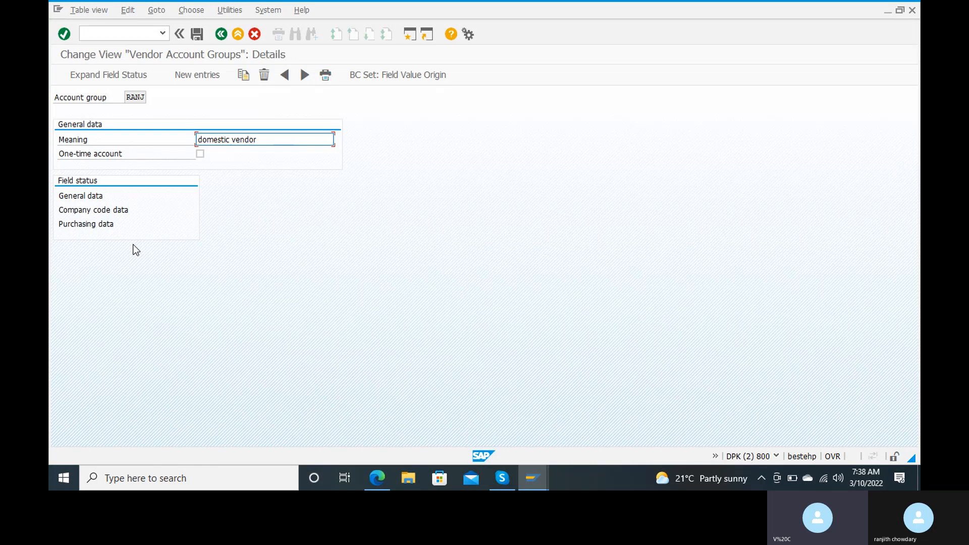
Open RANJ's general data field status and view the Communication group settings.
double_click(89, 197)
double_click(90, 197)
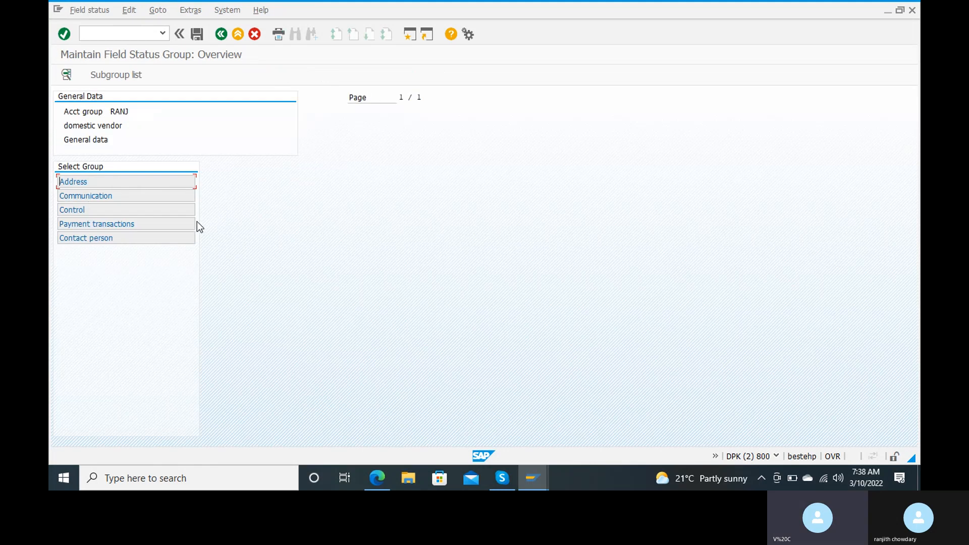
double_click(150, 198)
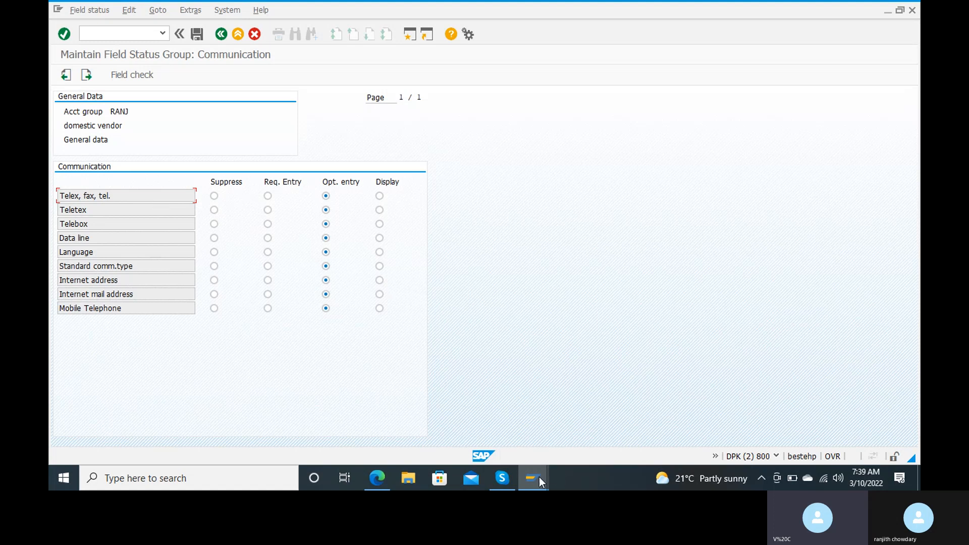
mouse_move(535, 477)
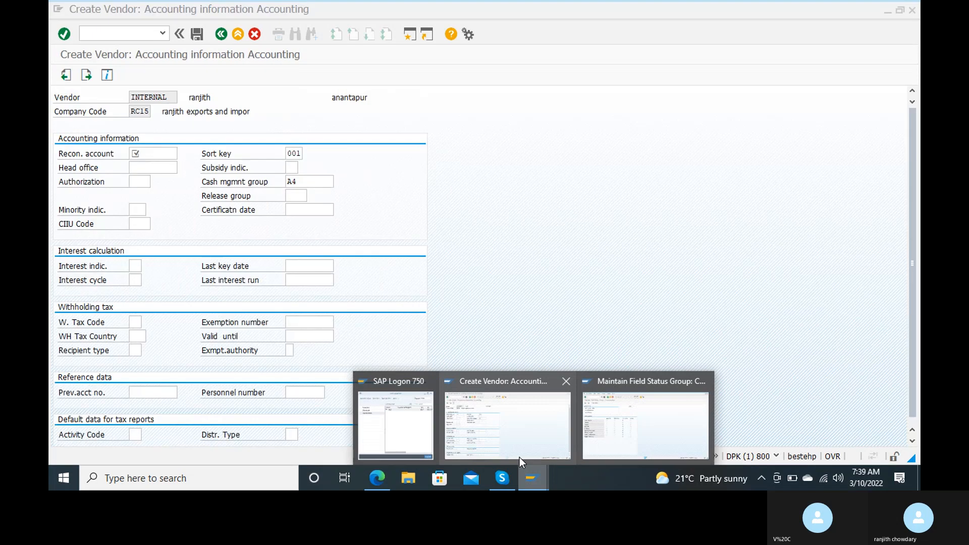
left_click(519, 458)
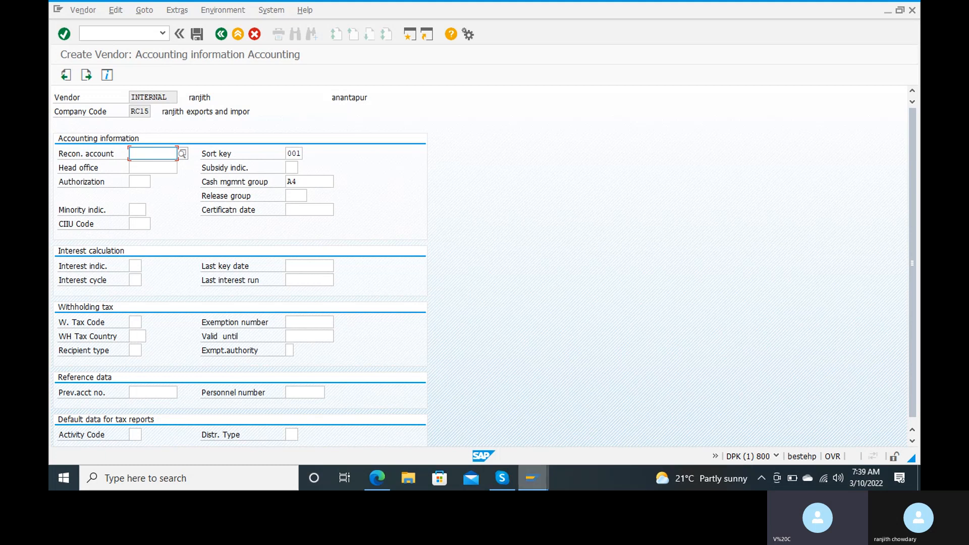
mouse_move(533, 478)
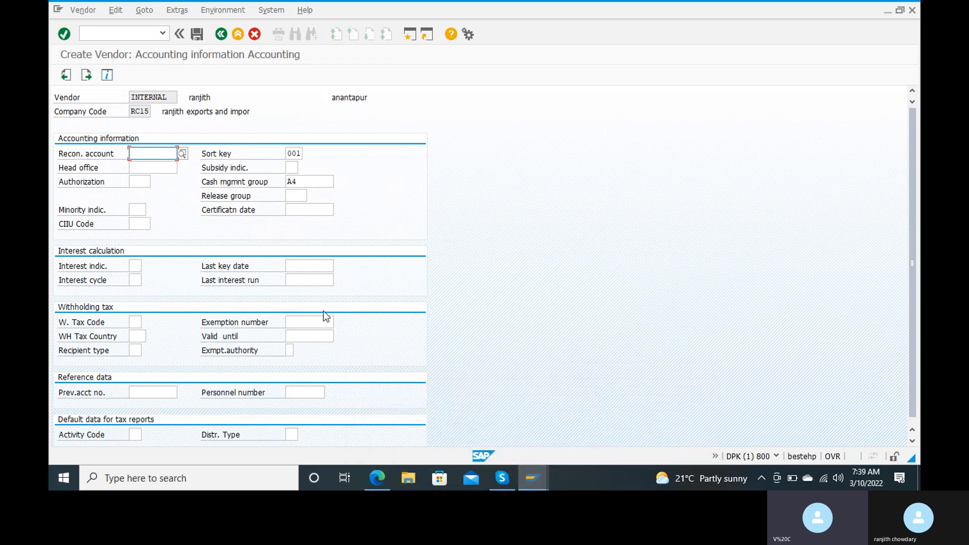
scroll(311, 360, "down", 1)
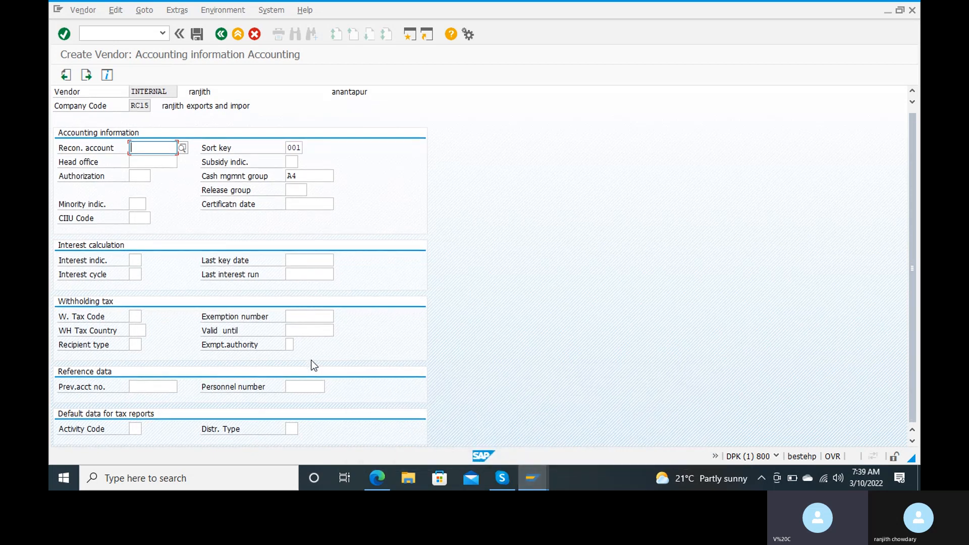
left_click(71, 76)
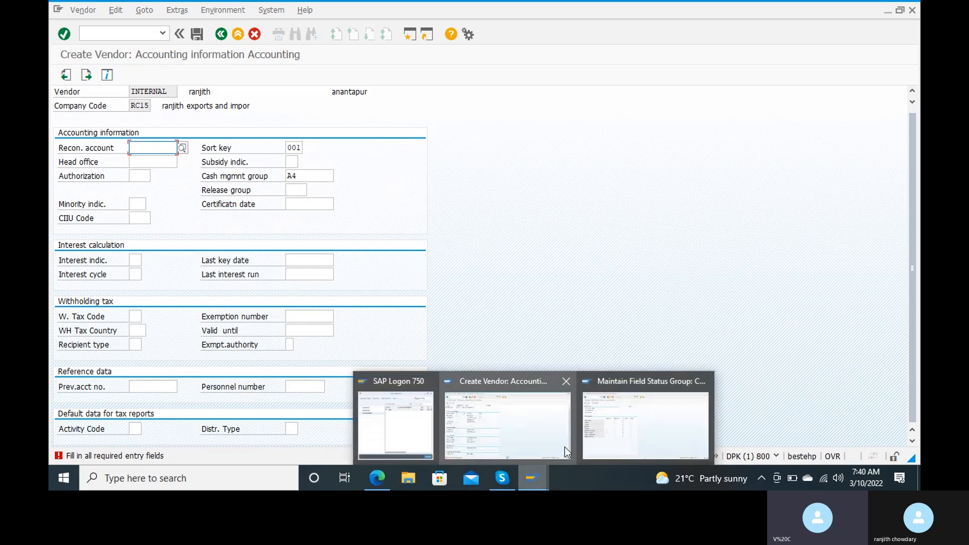
left_click(615, 432)
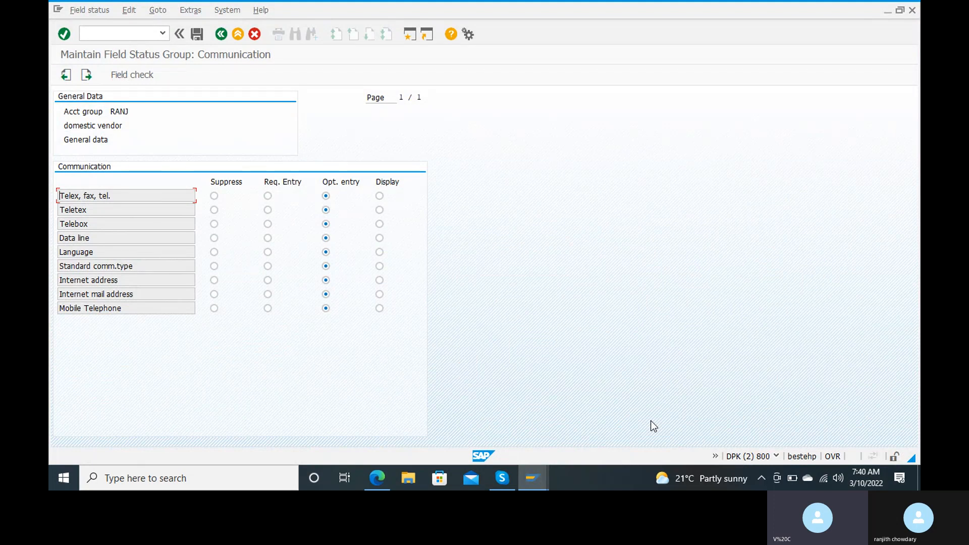
Check the Control field status group, then return to the field status group overview.
left_click(225, 40)
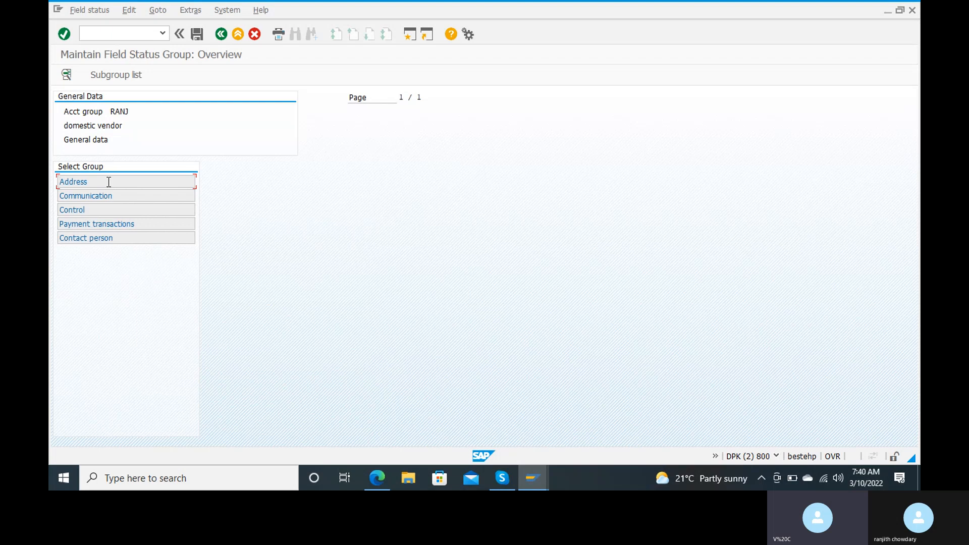
double_click(100, 210)
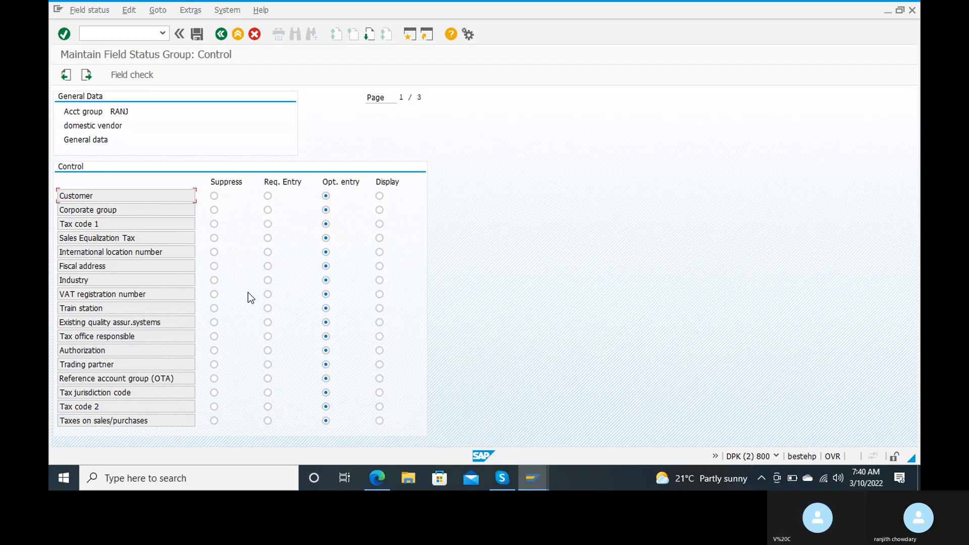
left_click(66, 76)
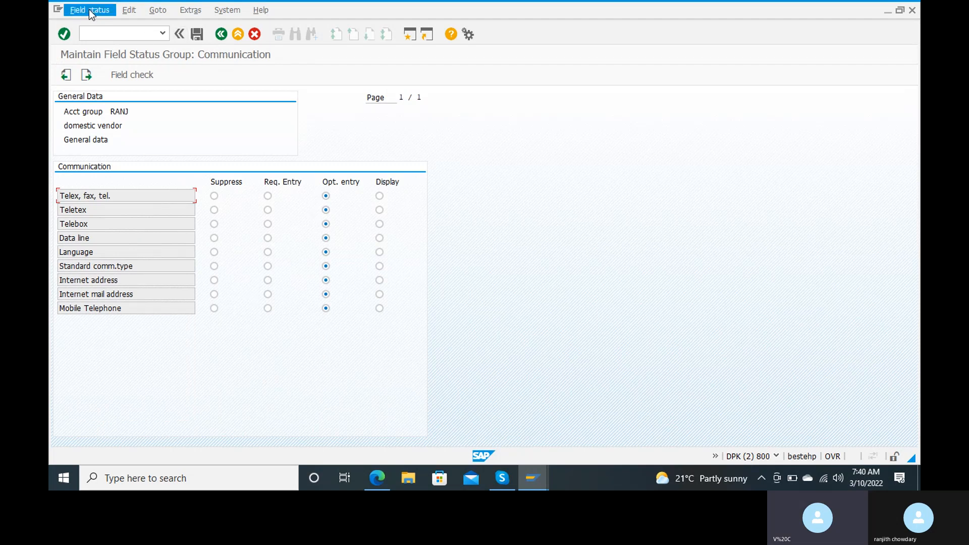
left_click(65, 76)
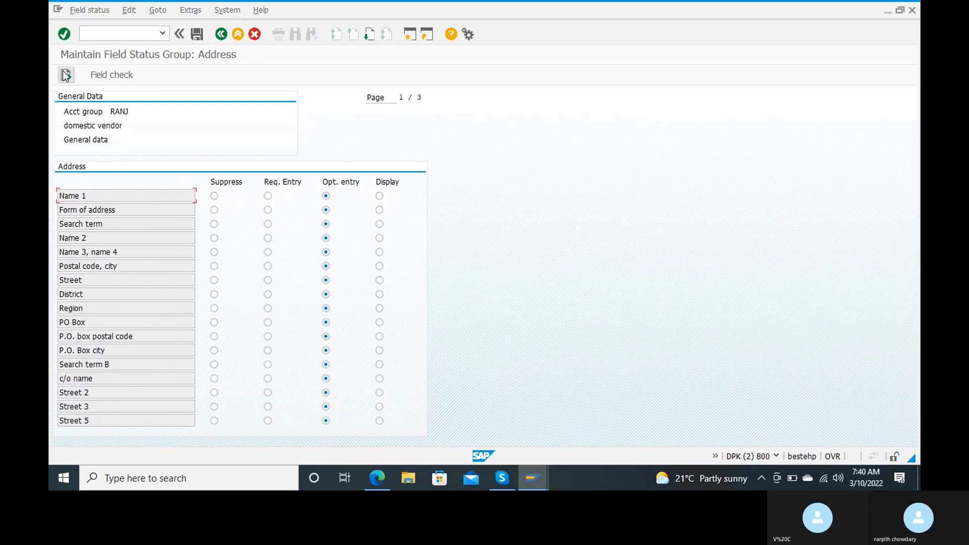
left_click(224, 37)
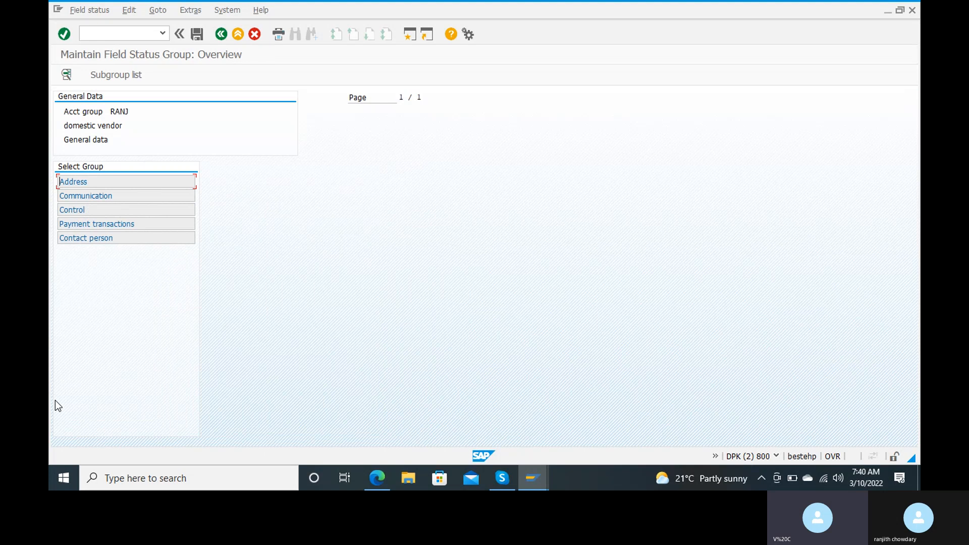
Review the Payment transactions field statuses and return to the RANJ account group details.
double_click(117, 223)
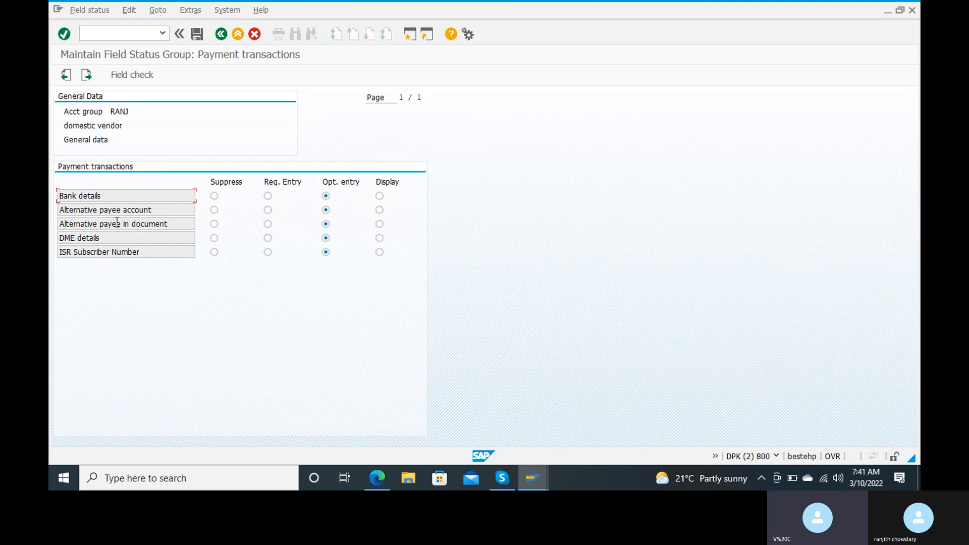
left_click(221, 35)
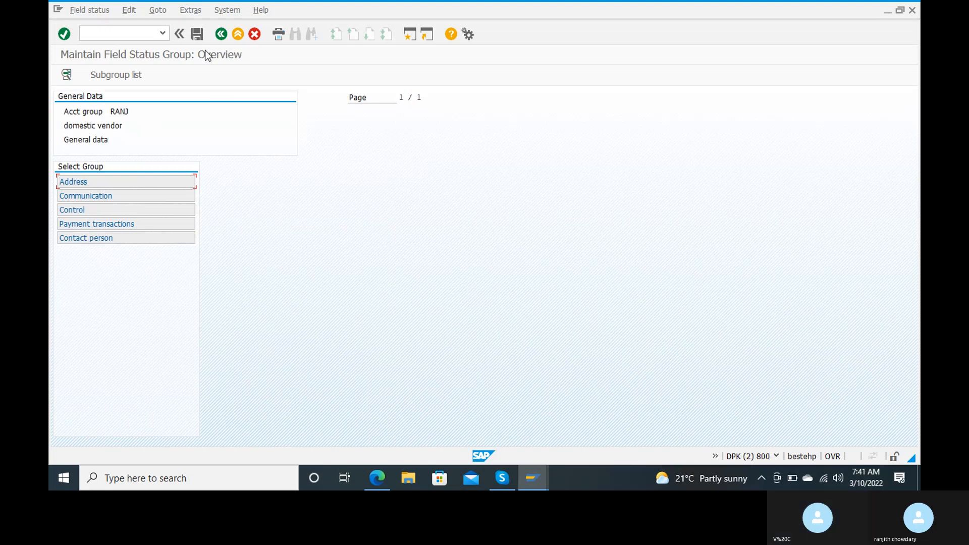
left_click(221, 34)
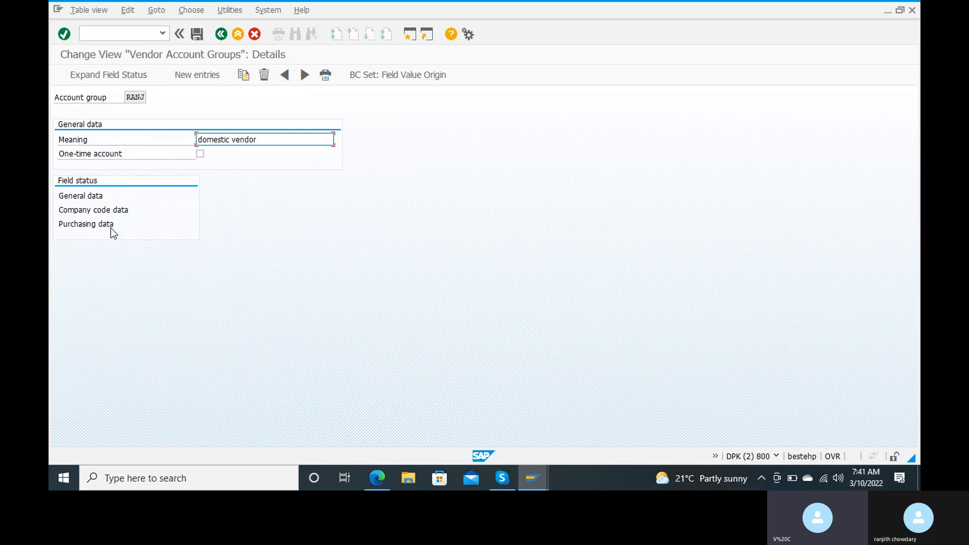
Open RANJ's company code data field status and view the Account management group.
double_click(115, 211)
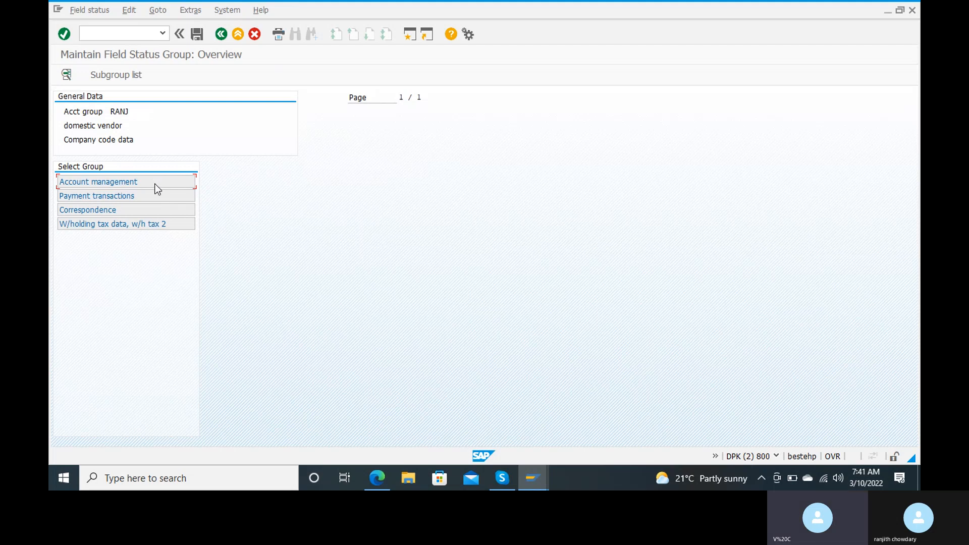
double_click(153, 187)
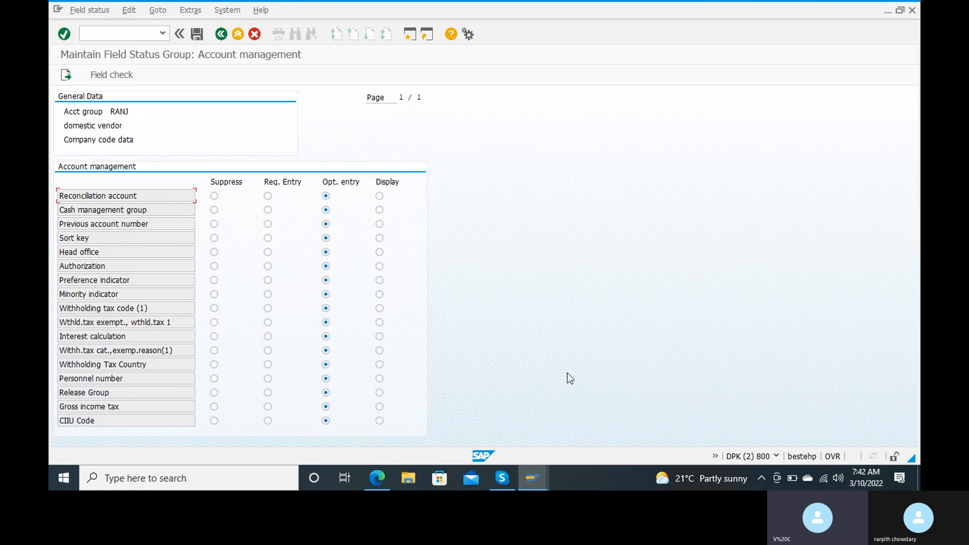
Switch back to the Create Vendor accounting screen and try to continue past it.
mouse_move(533, 478)
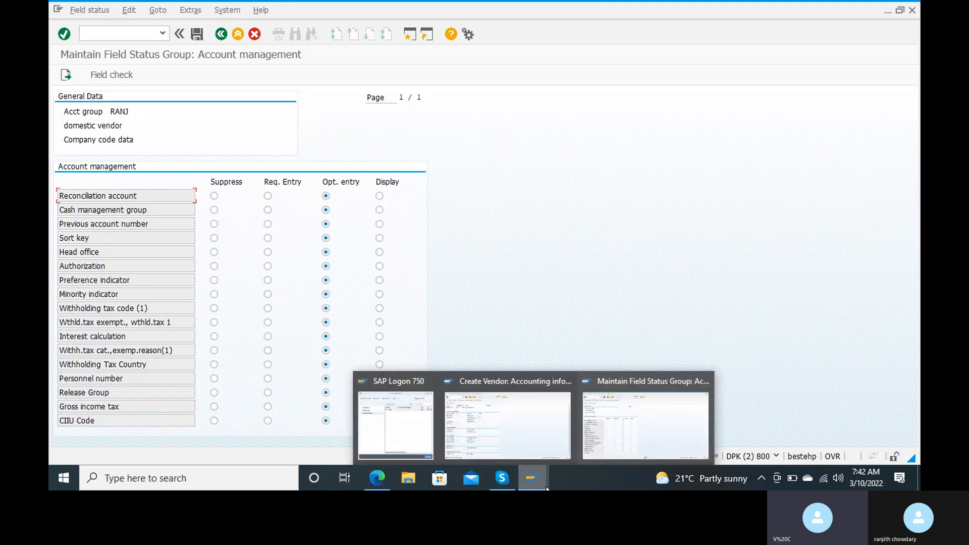
left_click(517, 405)
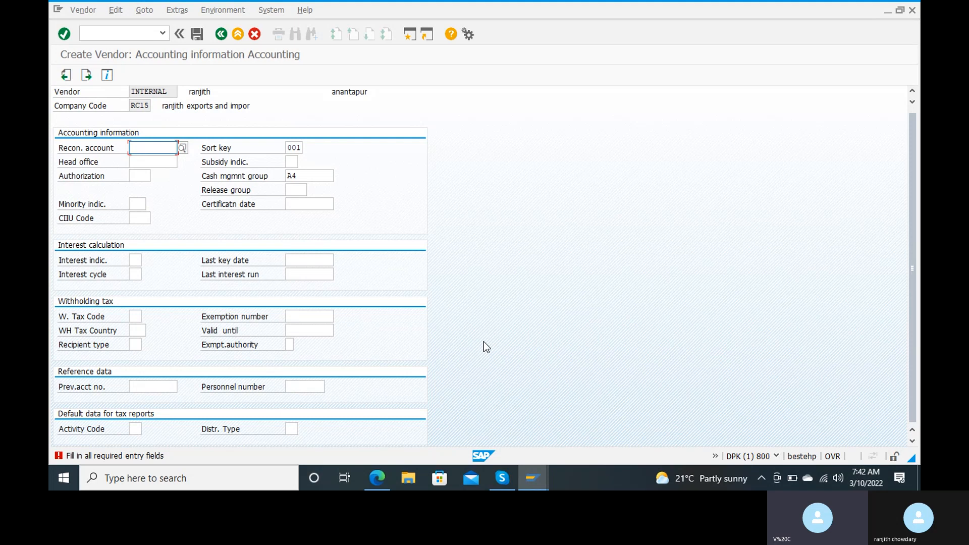
key("F4")
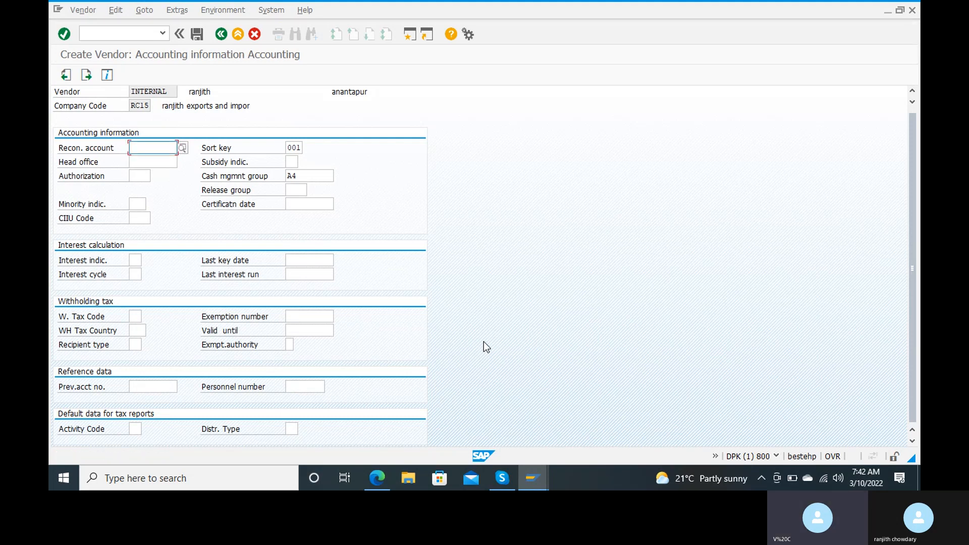
key("Return")
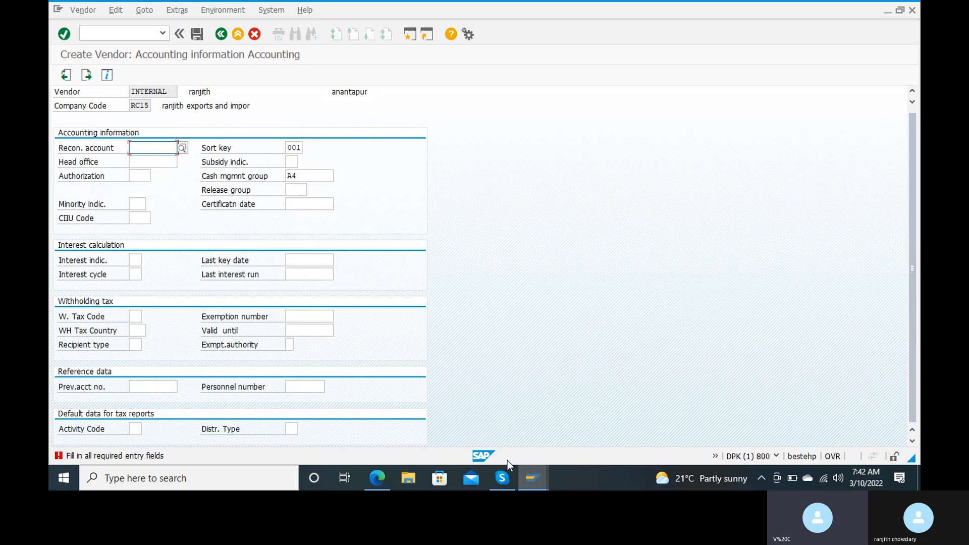
Return to the field status maintenance window and exit to SAP Easy Access with /n.
mouse_move(530, 478)
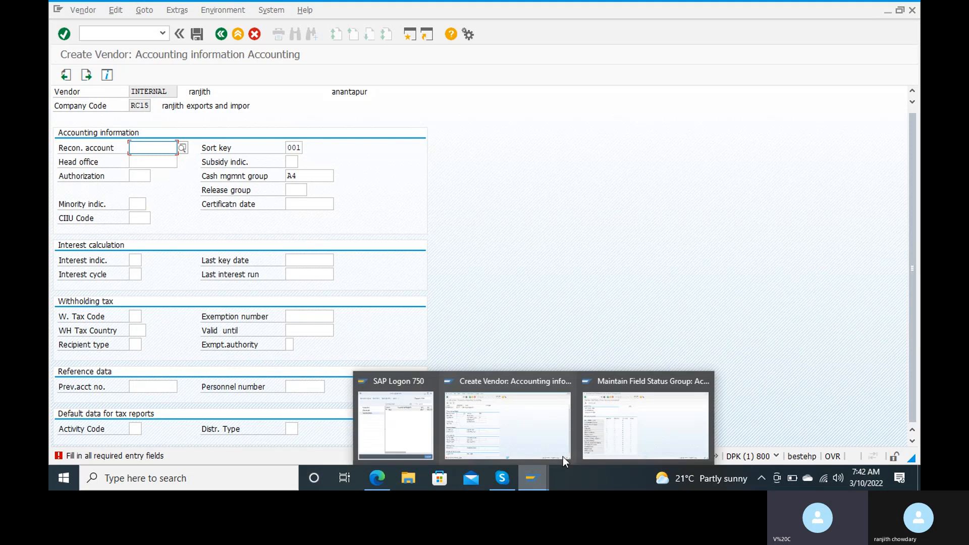
left_click(643, 416)
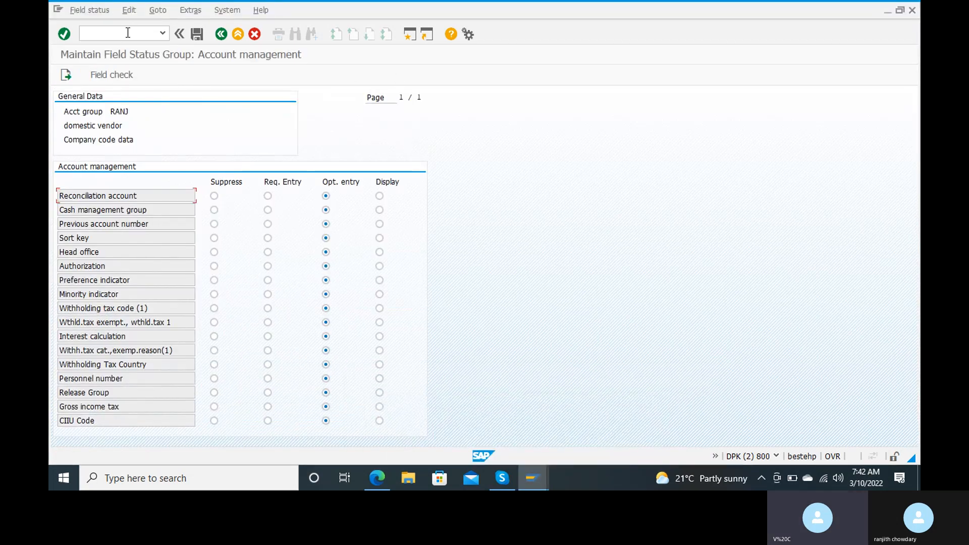
type("/n")
key("Return")
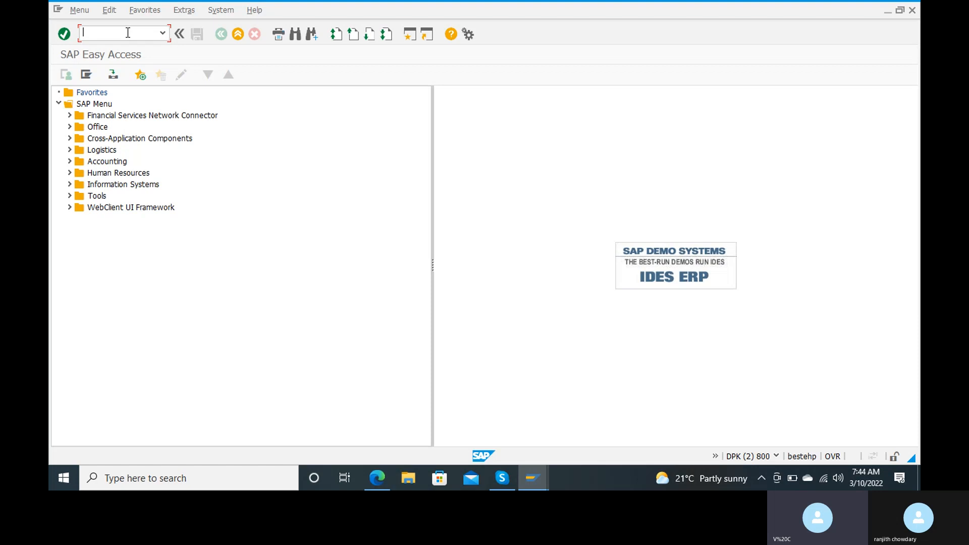
Start transaction FS00 to edit G/L accounts centrally.
type("fs00")
key("Return")
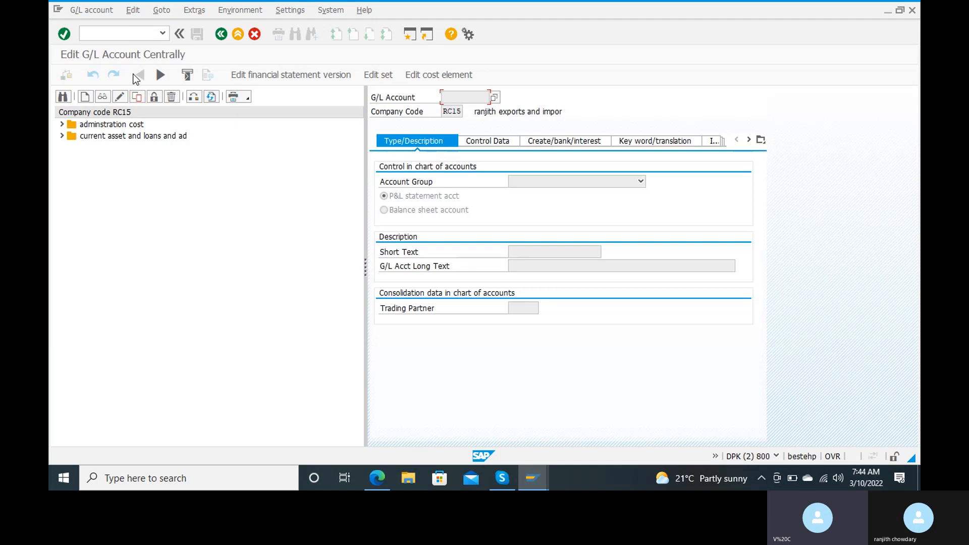
left_click(115, 33)
type("/nobd4")
Open the G/L account groups with OBD4 and position on chart of accounts RANJ.
key("Return")
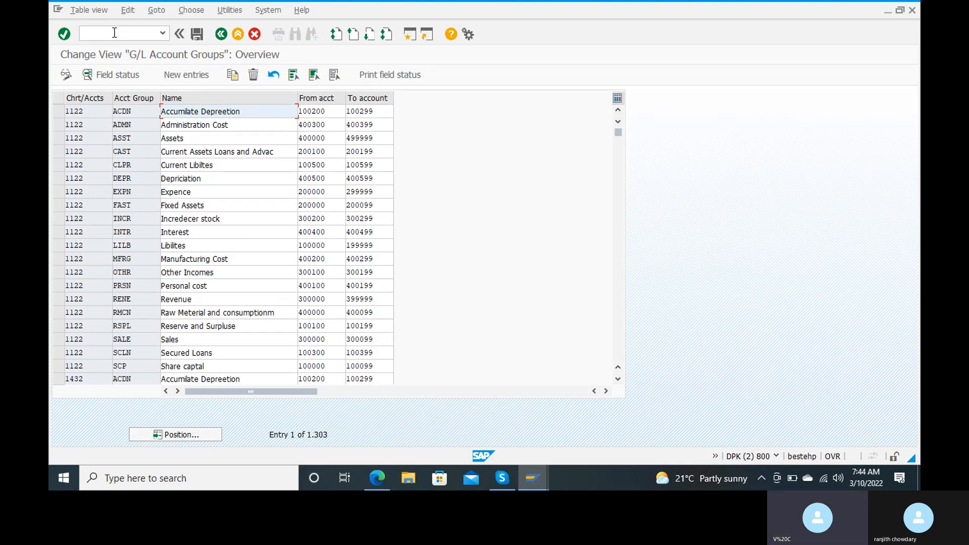
left_click(164, 434)
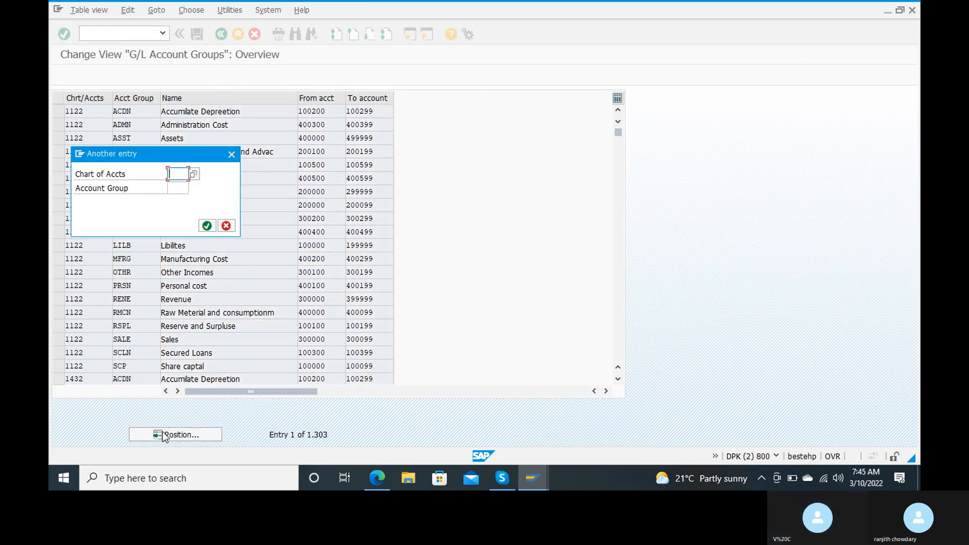
type("ranj")
left_click(208, 226)
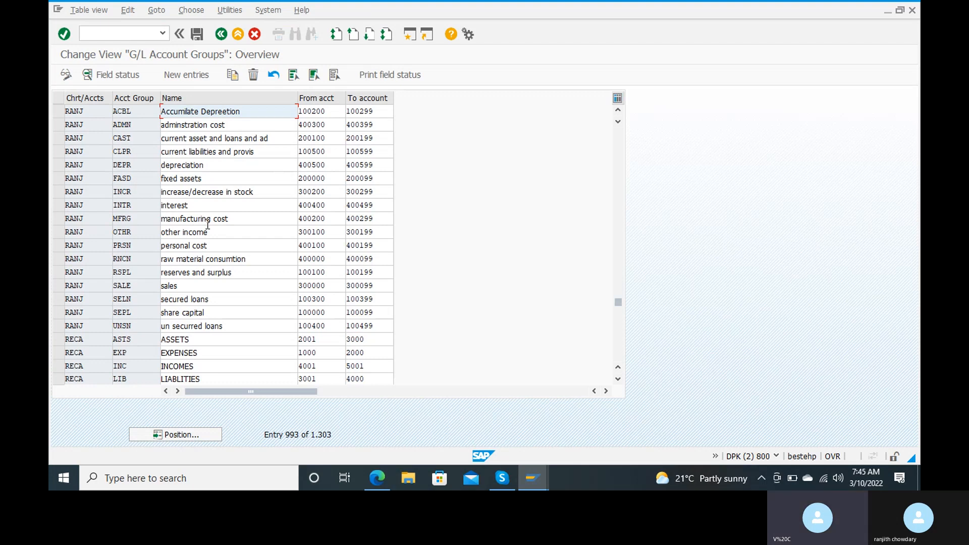
Move down to current liabilities and provis, then enter /nfs00 in the command field.
key("Down")
key("Down")
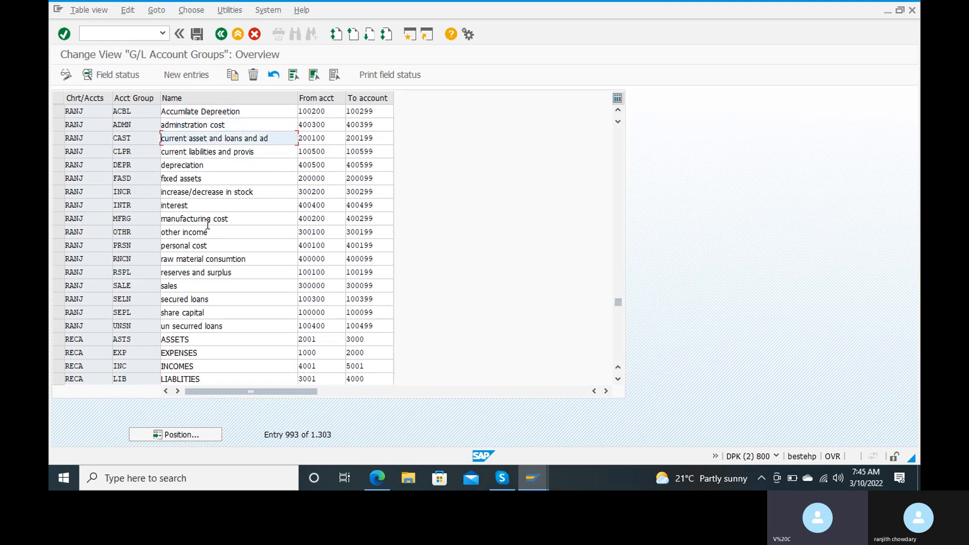
key("Down")
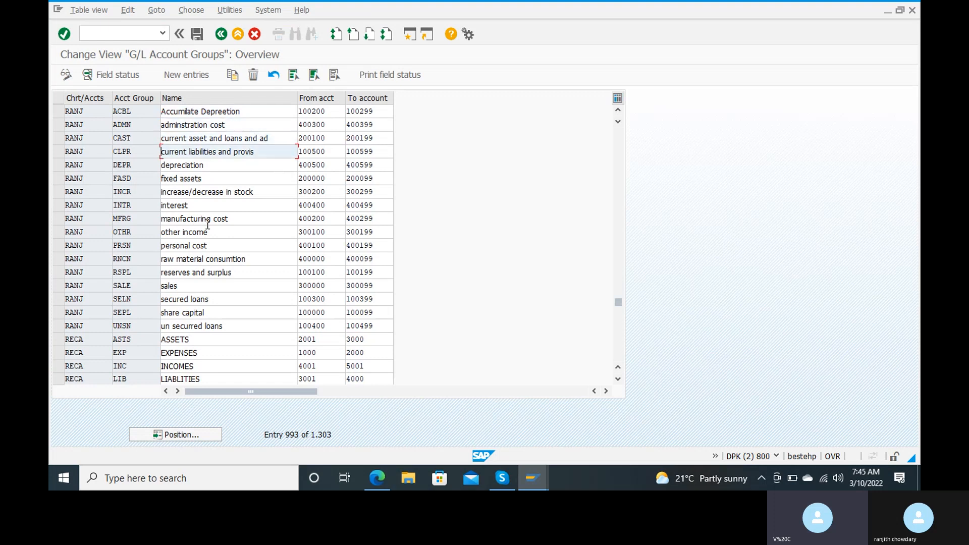
left_click(106, 31)
type("/")
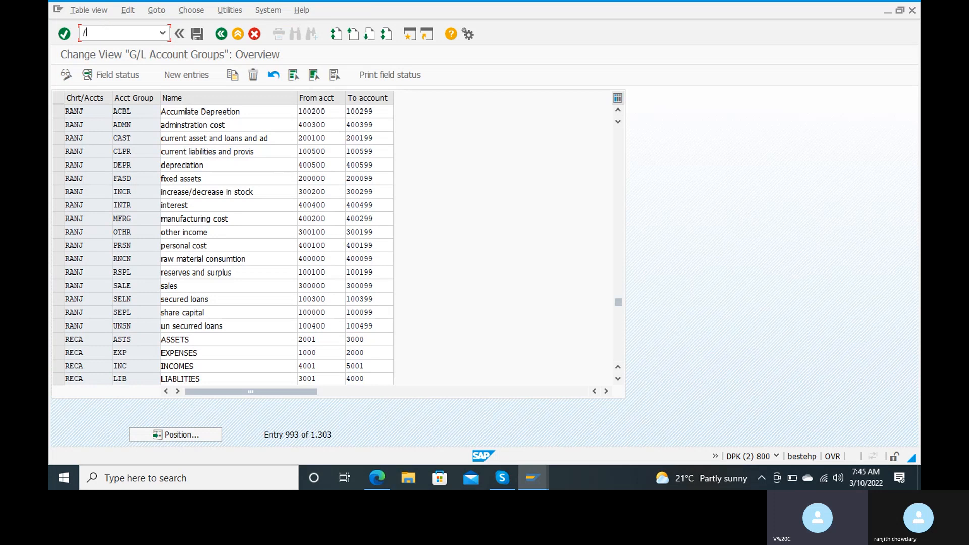
type("nfs00")
Start creating G/L account 100500 in company code RC15 via FS00.
key("Return")
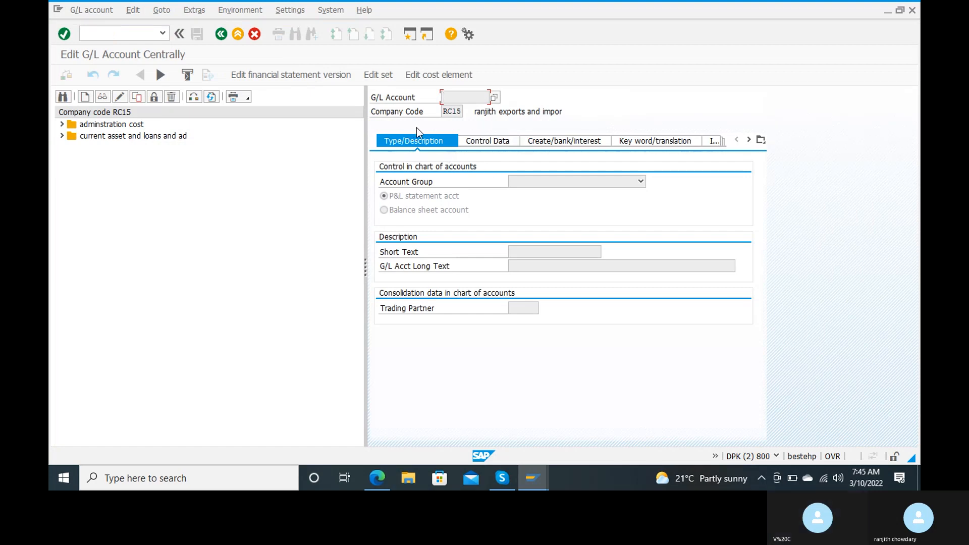
left_click(85, 97)
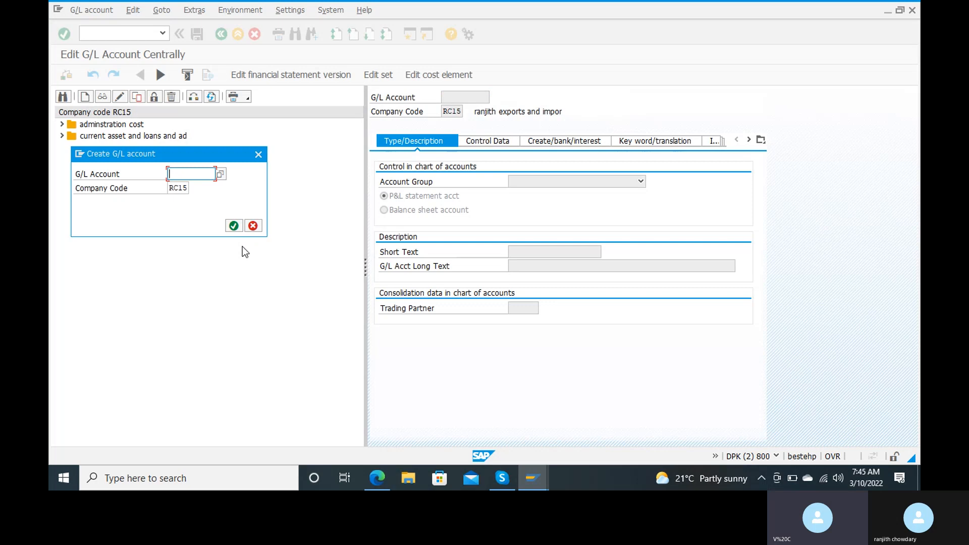
type("100500")
left_click(236, 228)
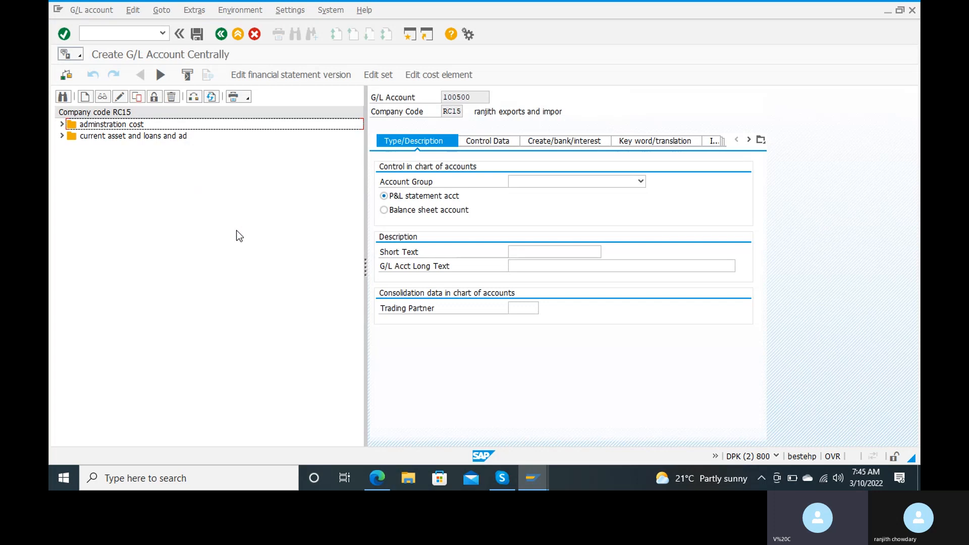
Set account group to current liabilities and provis and mark it a balance sheet account.
left_click(583, 185)
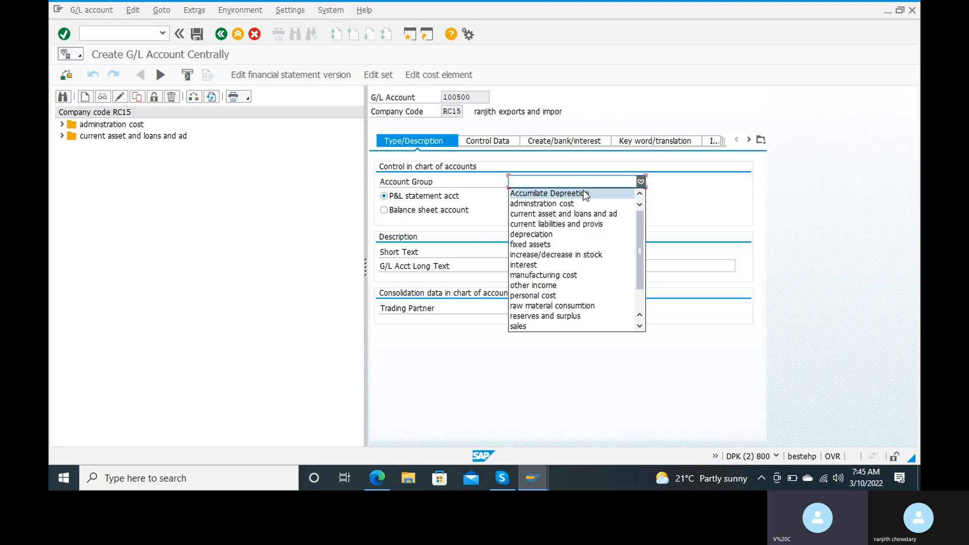
left_click(568, 227)
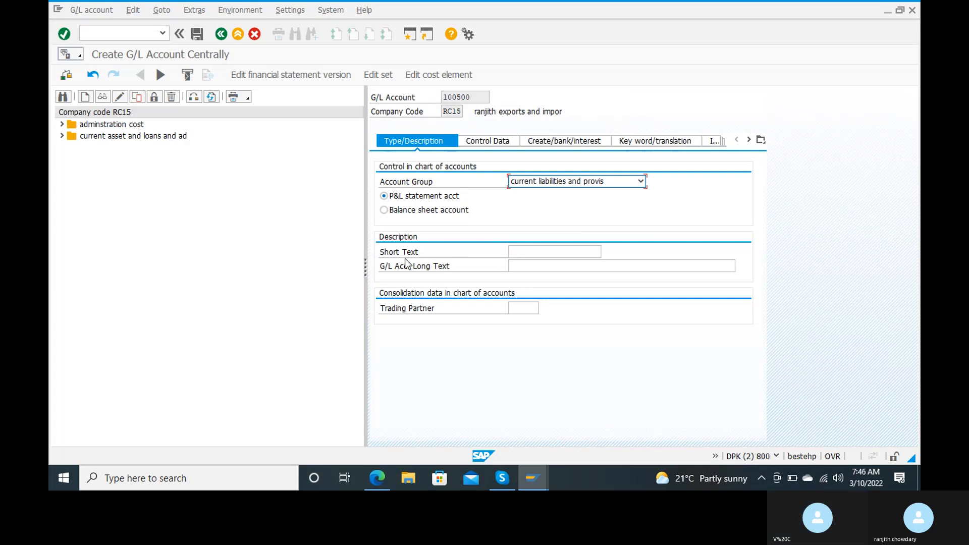
left_click(392, 214)
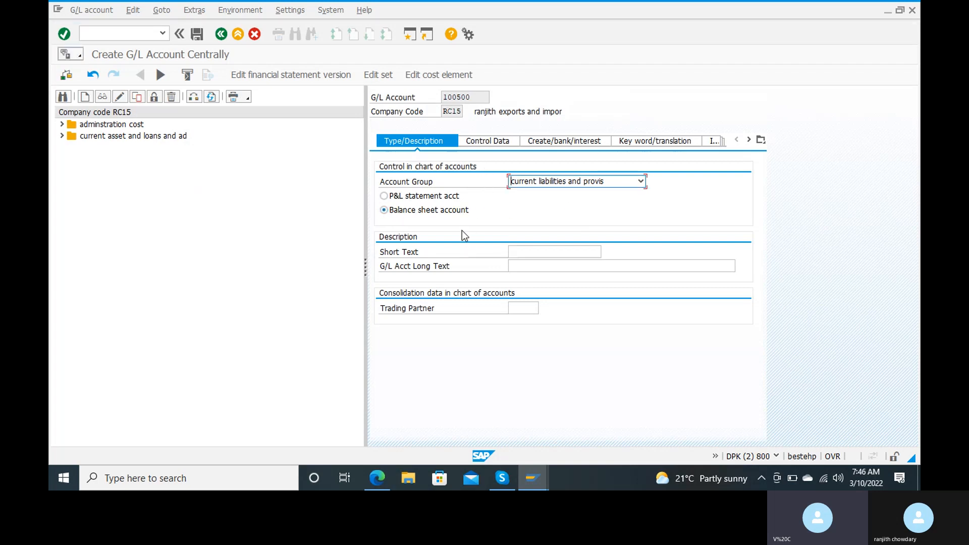
Enter short text 'vendor recon a/c' and long text 'vendor reconciliation account'.
left_click(533, 254)
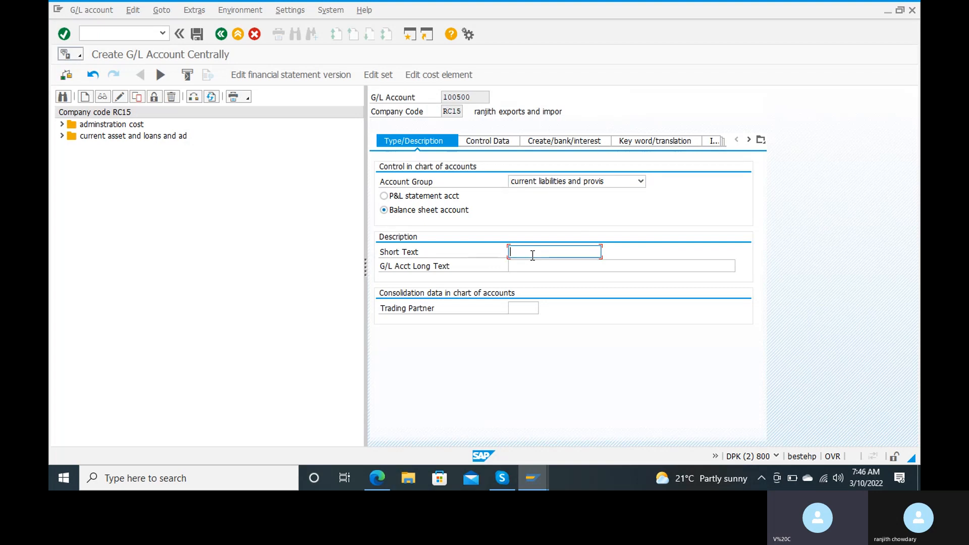
type("vendor reconciliatio")
key("BackSpace")
key("BackSpace")
key("BackSpace")
key("BackSpace")
key("BackSpace")
key("BackSpace")
key("BackSpace")
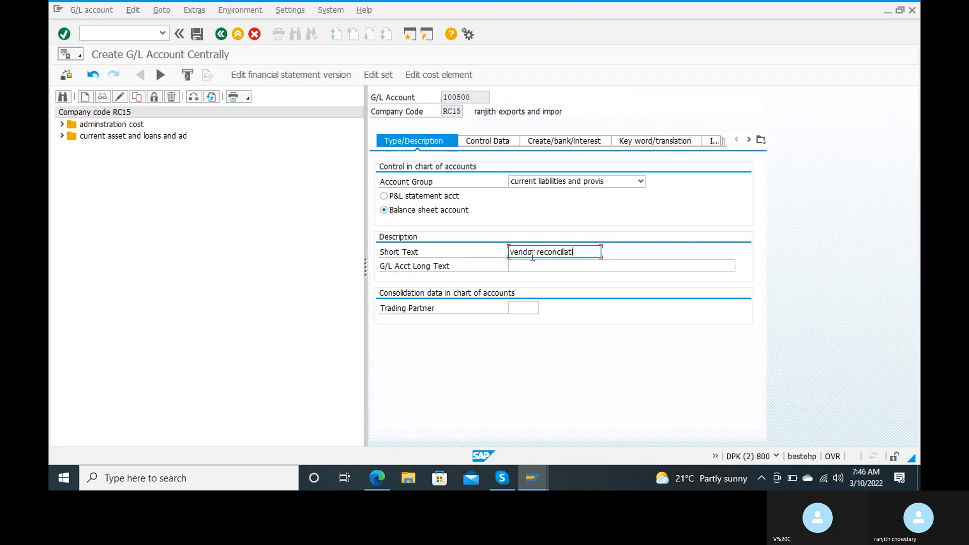
key("BackSpace")
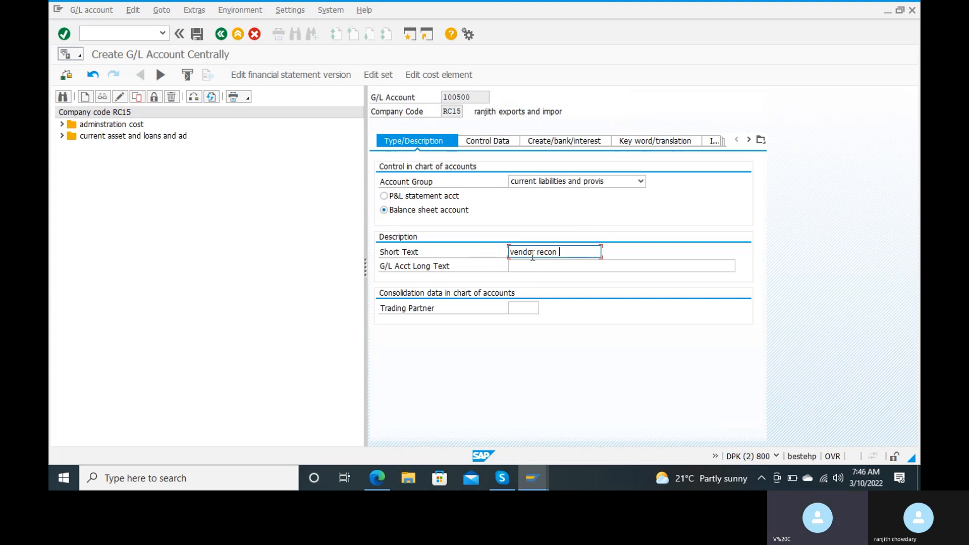
type("ac")
key("Tab")
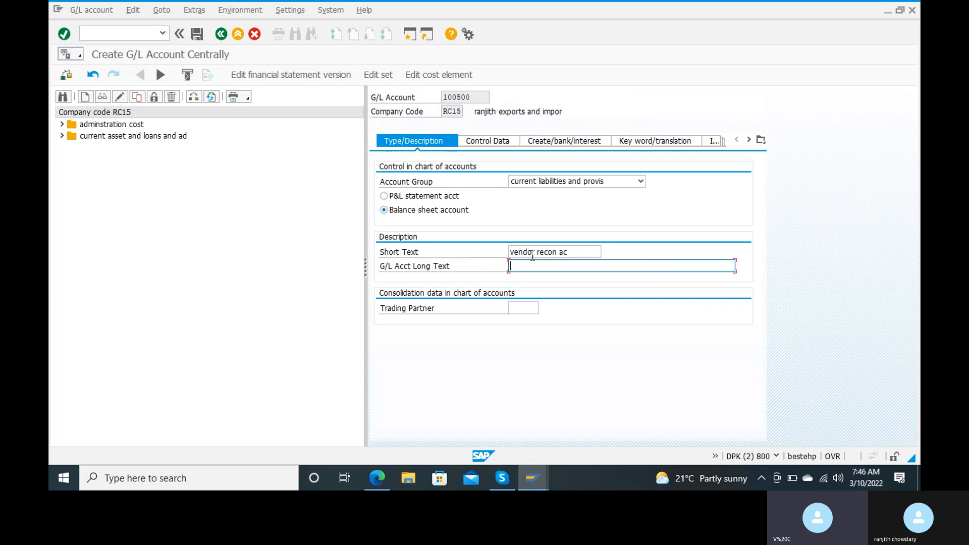
left_click(563, 252)
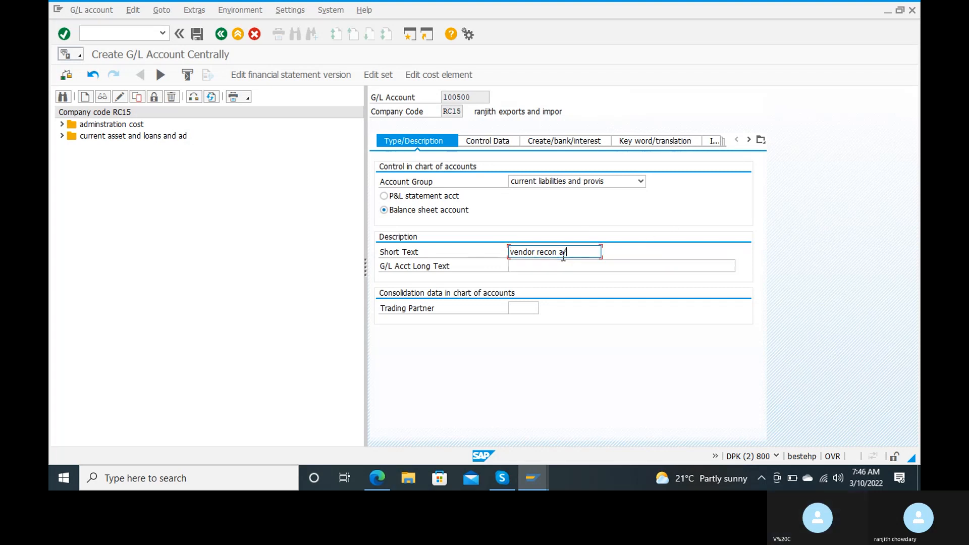
type("/c")
key("Tab")
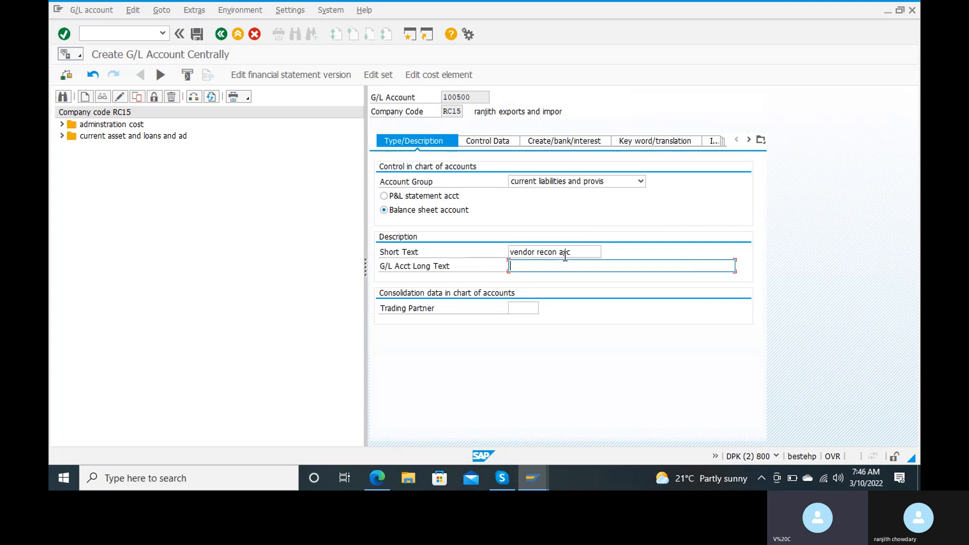
type("vendor reconci")
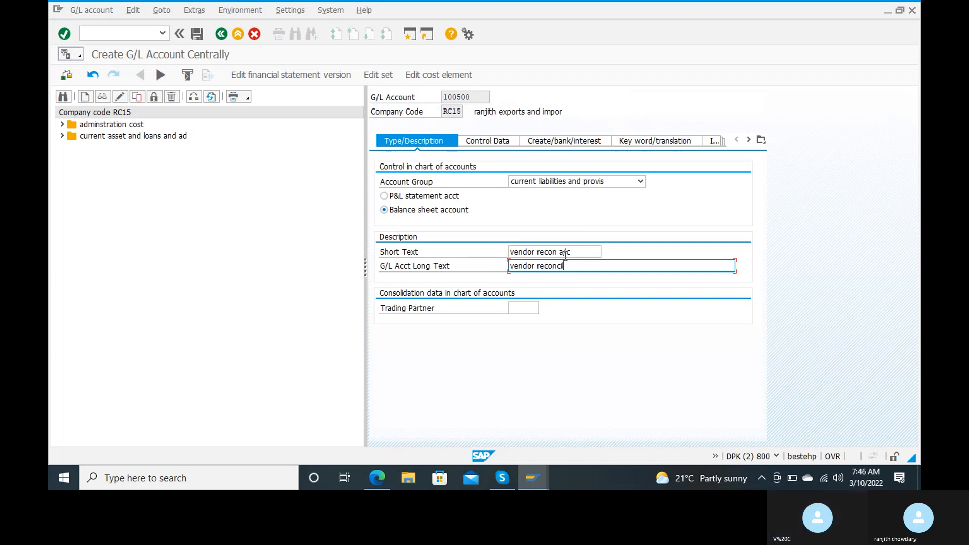
type("liation acco")
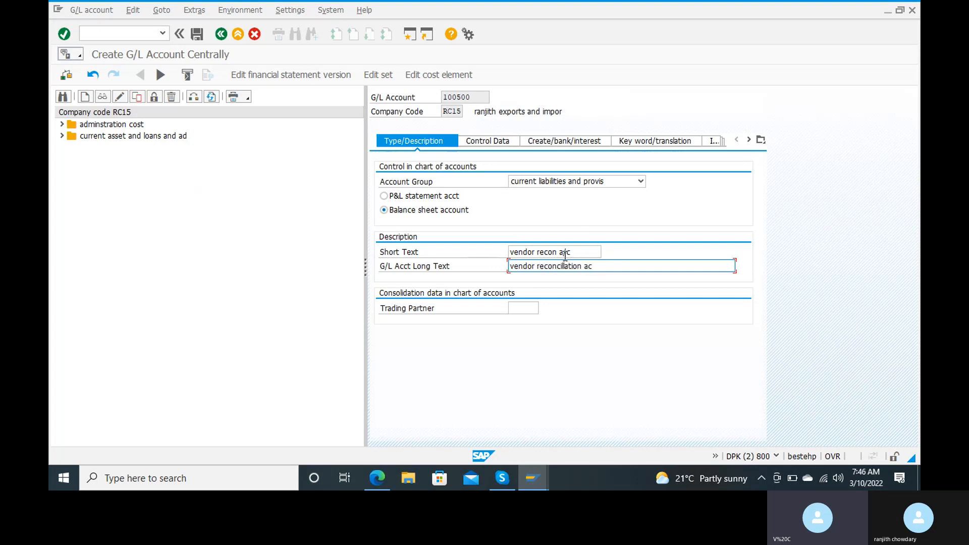
type("unt")
key("Tab")
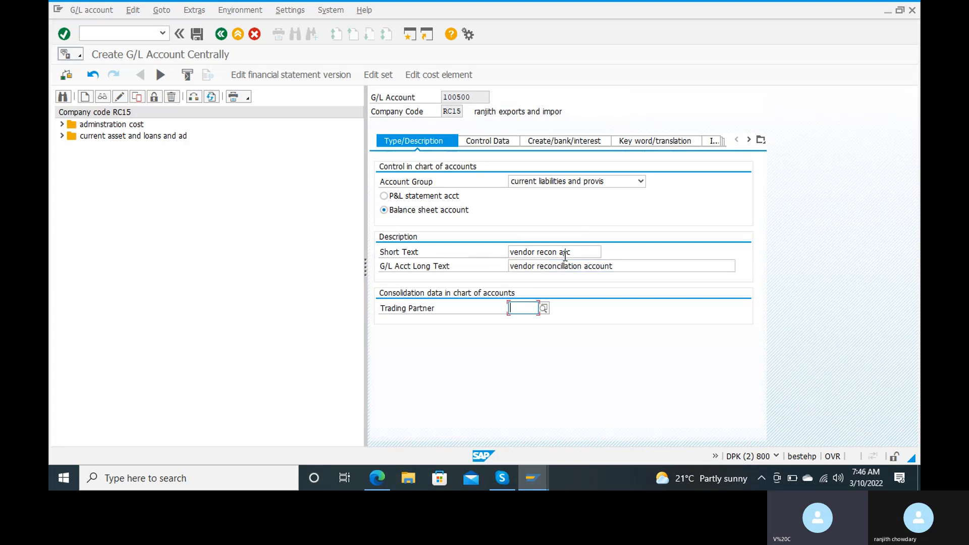
On Control Data, make it a Vendors reconciliation account with line item display on.
left_click(502, 144)
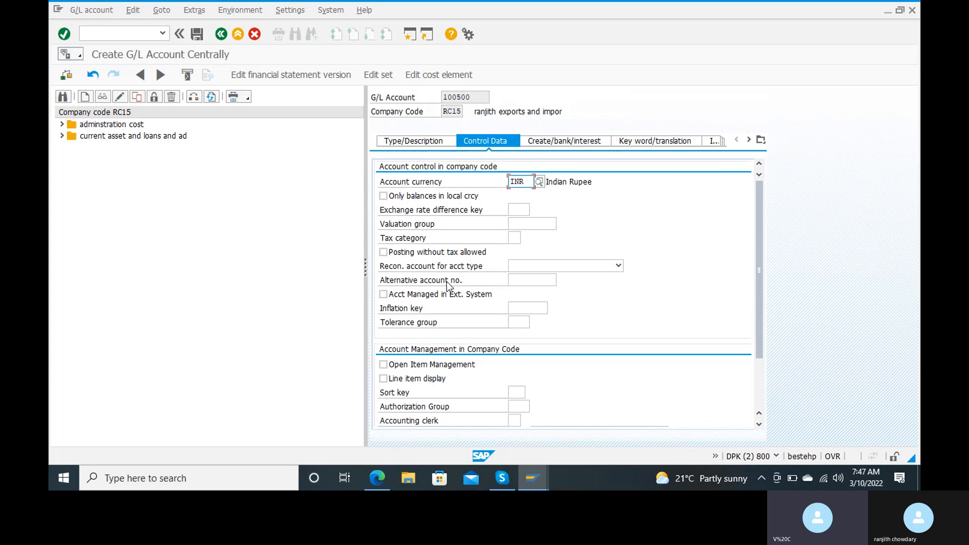
left_click(516, 267)
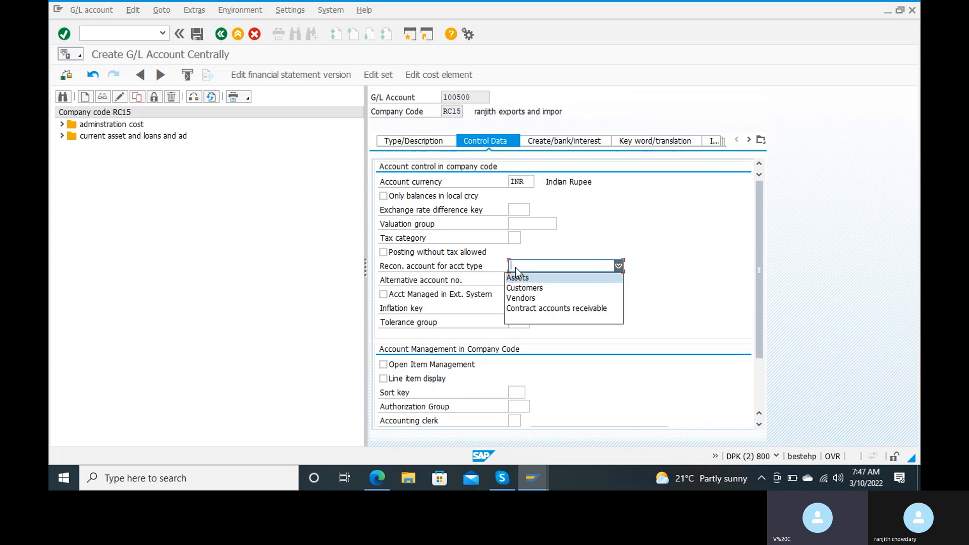
left_click(514, 299)
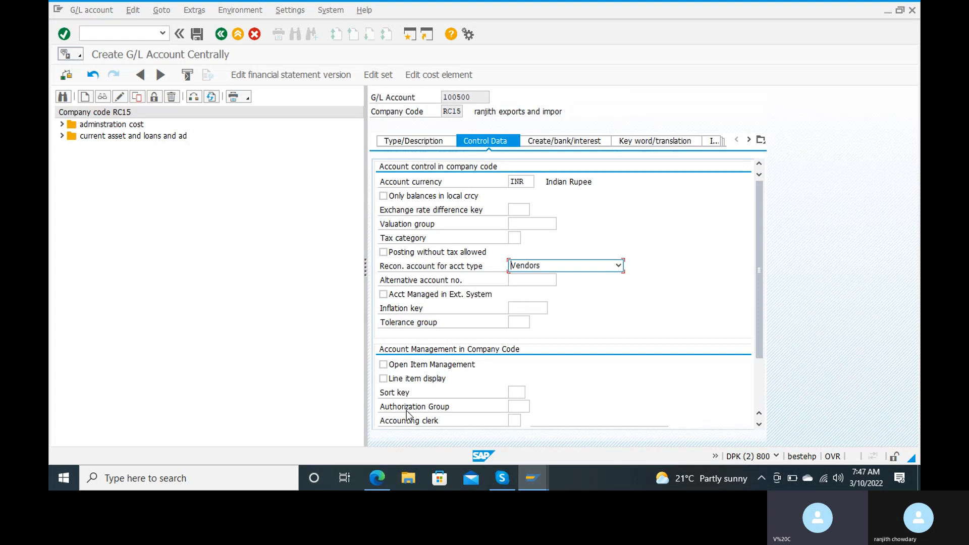
left_click(383, 365)
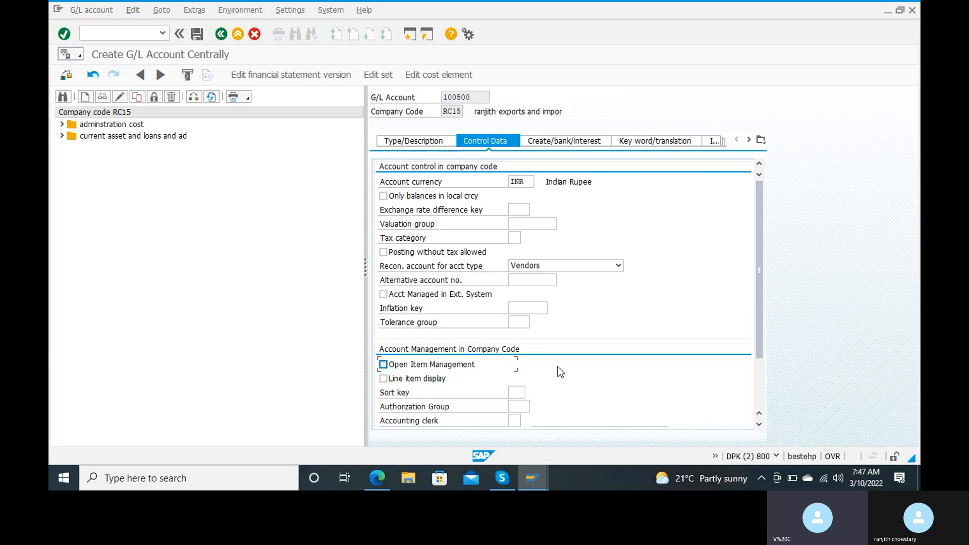
left_click(384, 378)
Set the sort key to 001 Posting date.
scroll(456, 396, "down", 2)
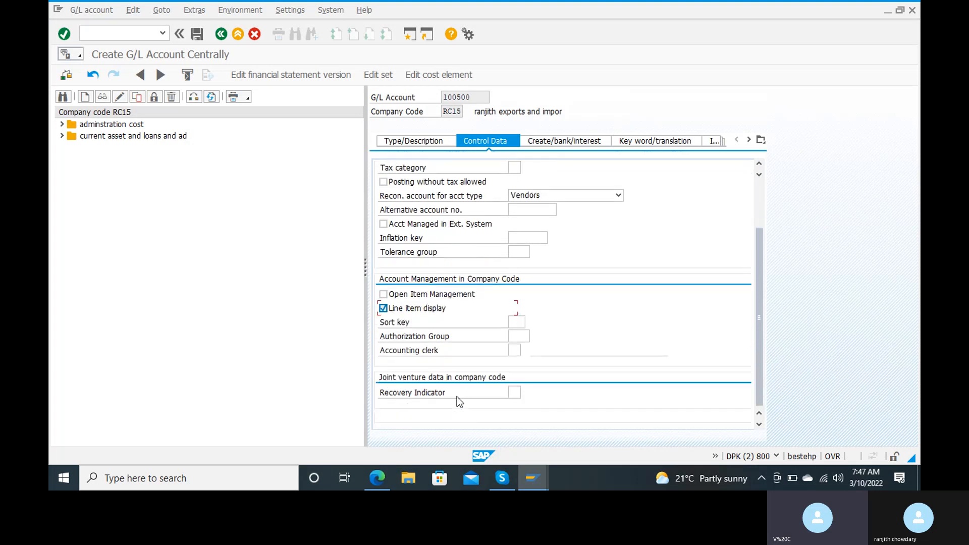
left_click(514, 322)
type("001")
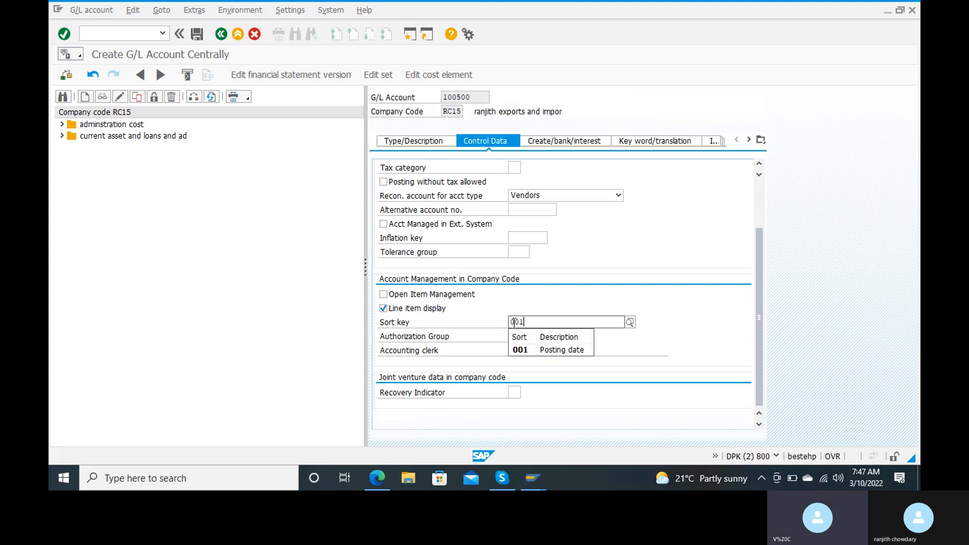
key("Down")
key("Return")
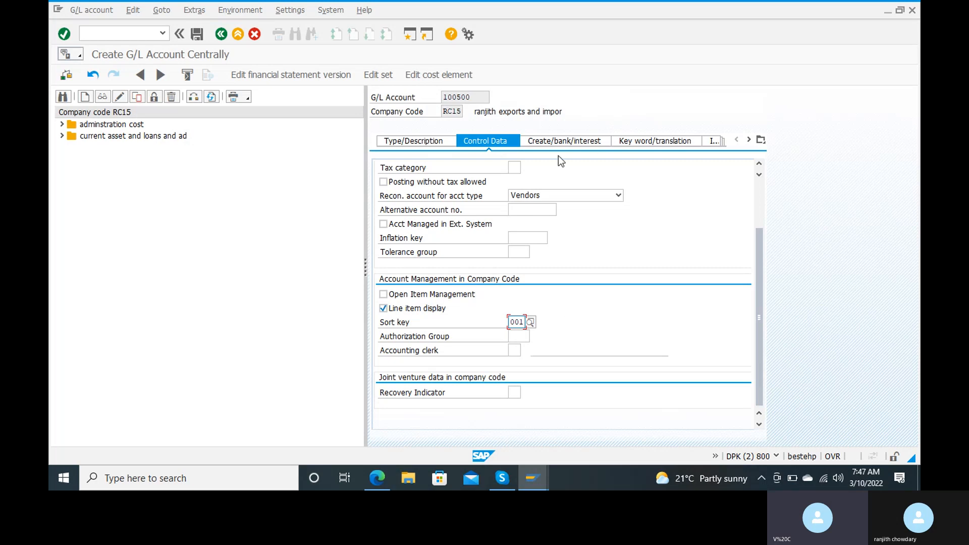
left_click(571, 144)
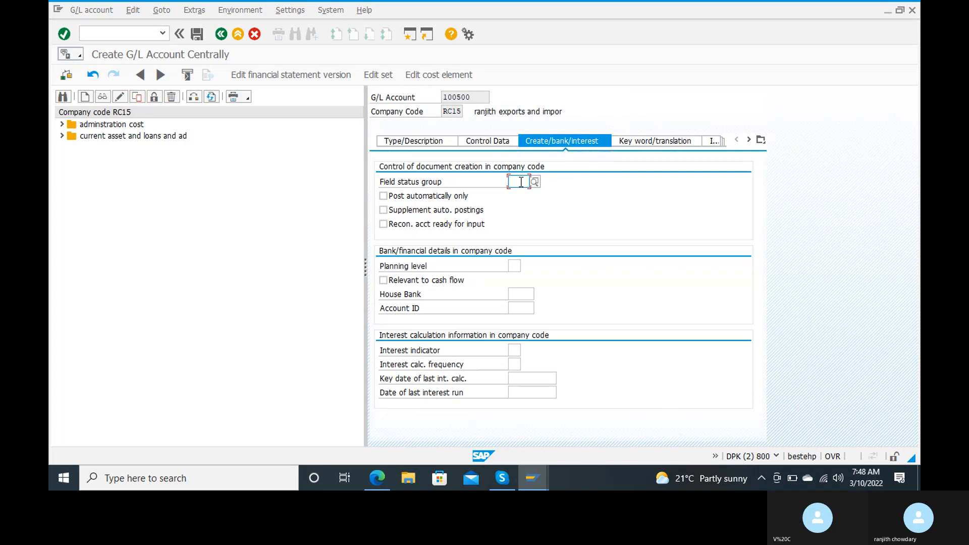
Assign field status group G067 Reconciliation accounts and save account 100500.
left_click(537, 183)
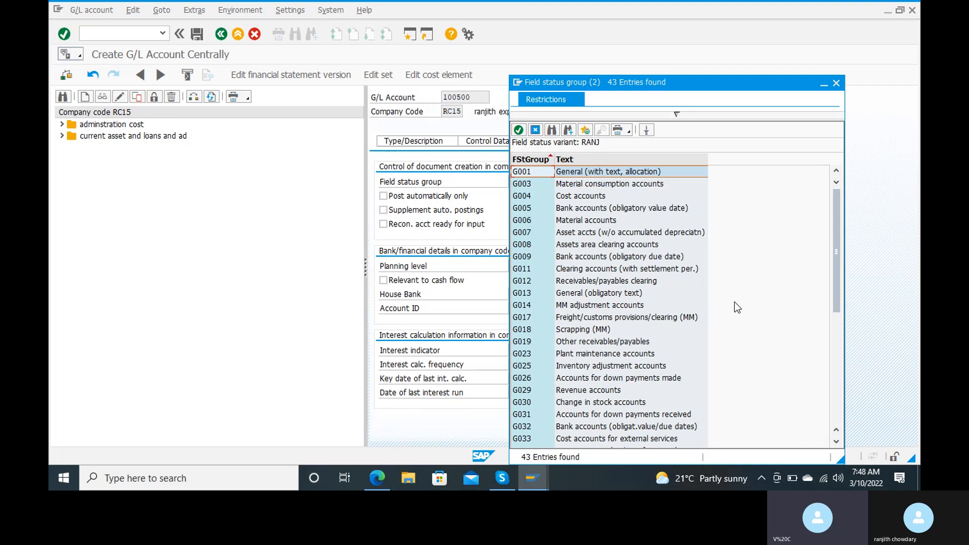
scroll(734, 299, "down", 3)
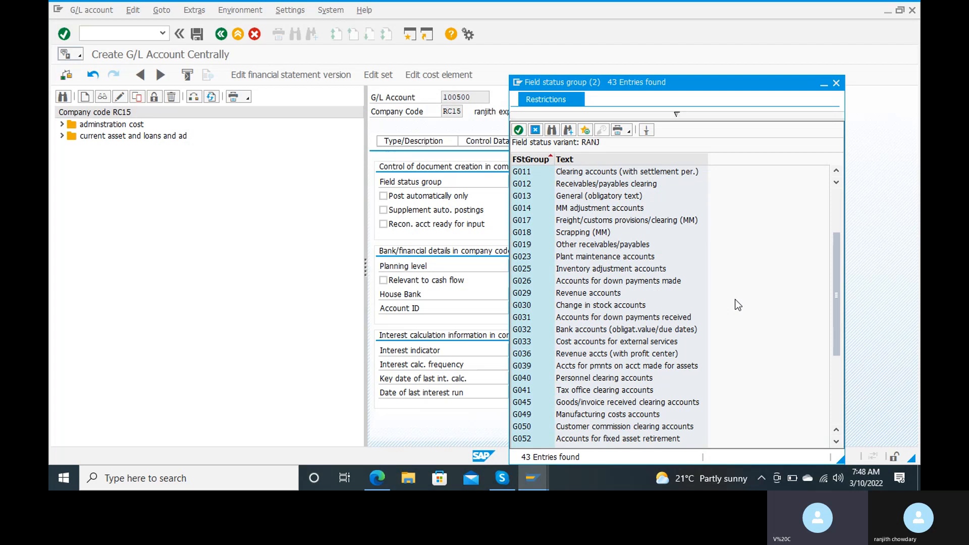
scroll(734, 301, "down", 2)
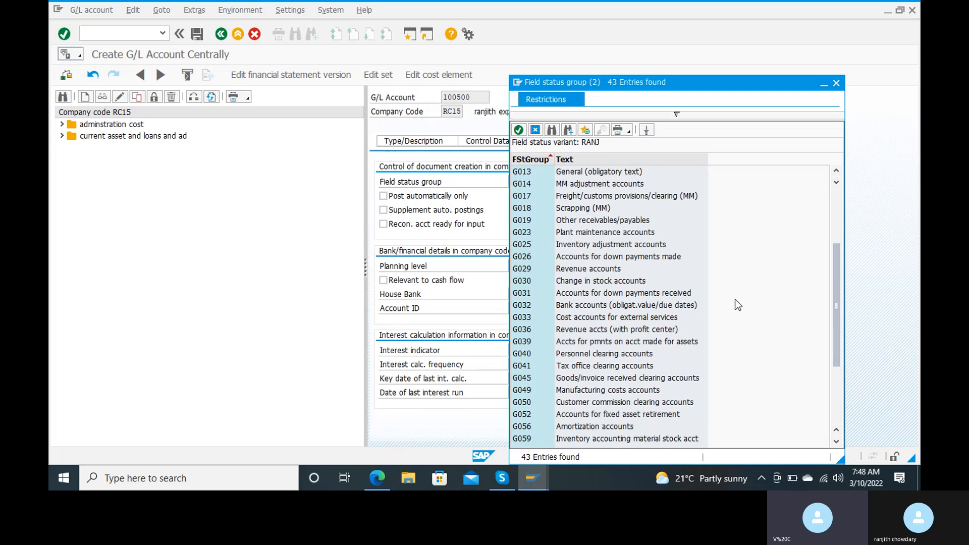
scroll(735, 305, "down", 2)
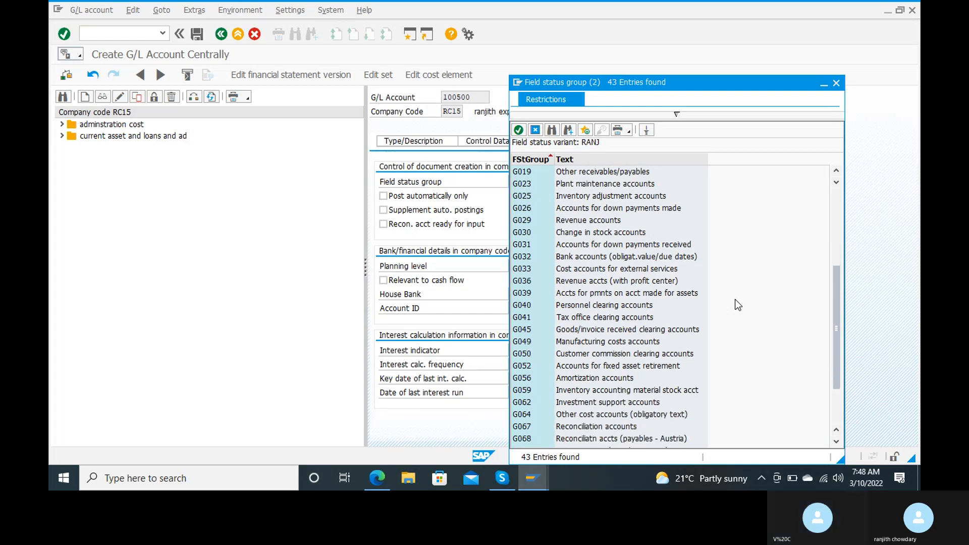
left_click(530, 426)
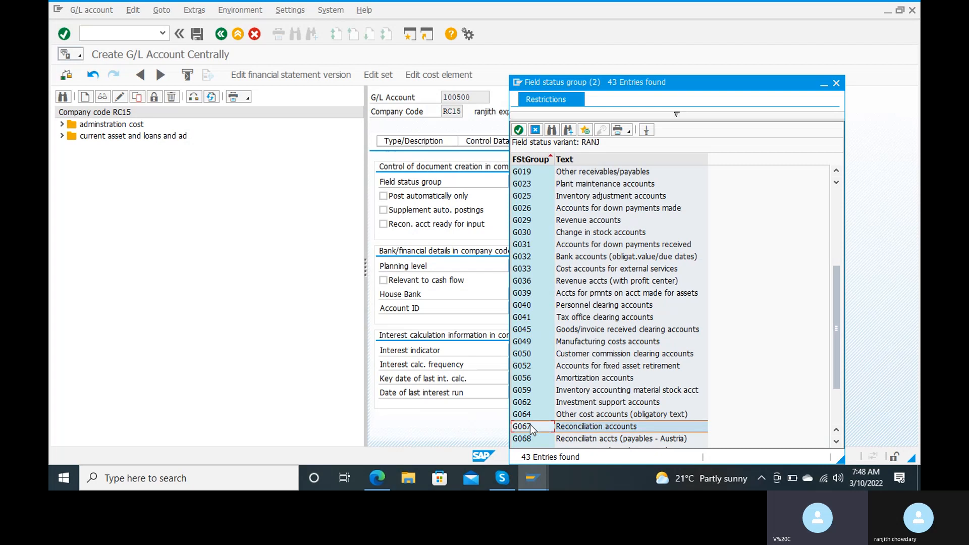
double_click(569, 429)
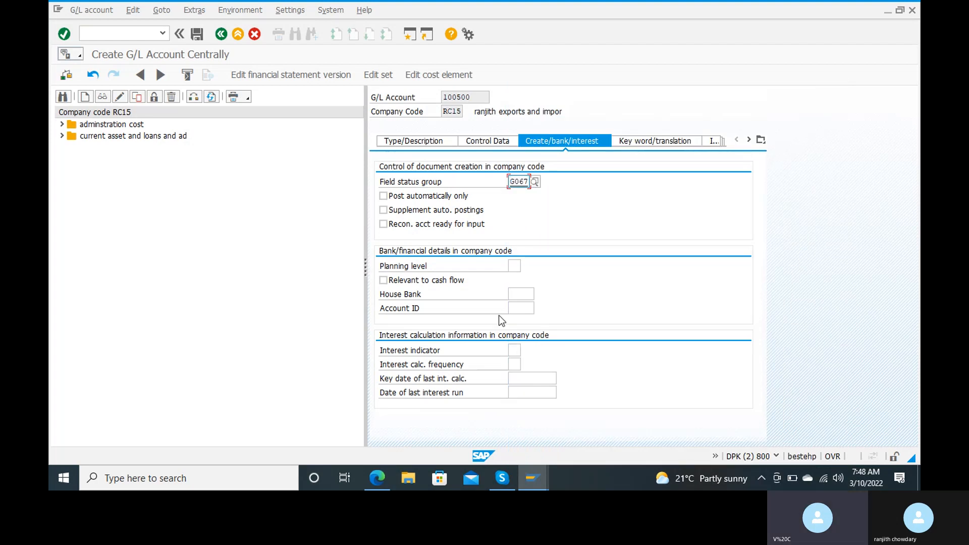
left_click(196, 40)
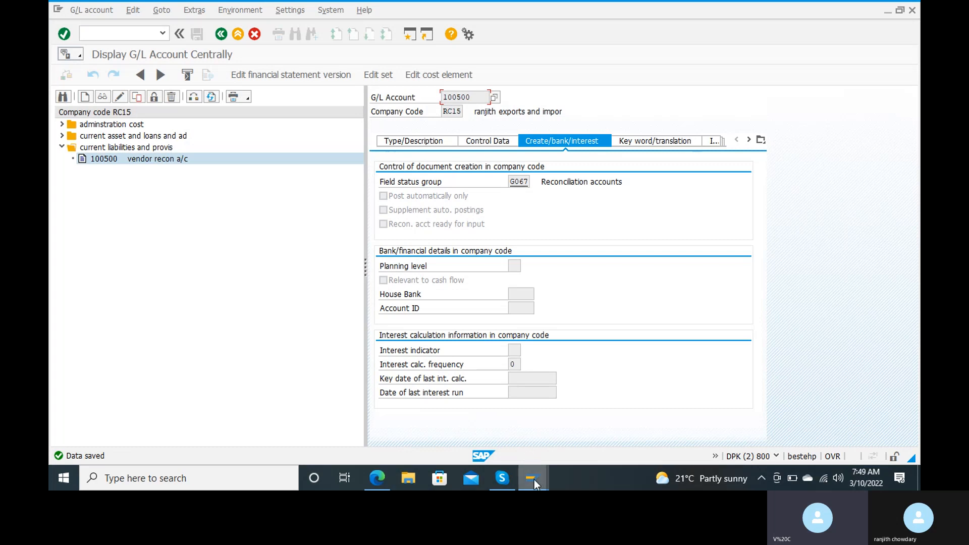
In Create Vendor, set reconciliation account 100500 and advance to Payment transactions.
mouse_move(534, 480)
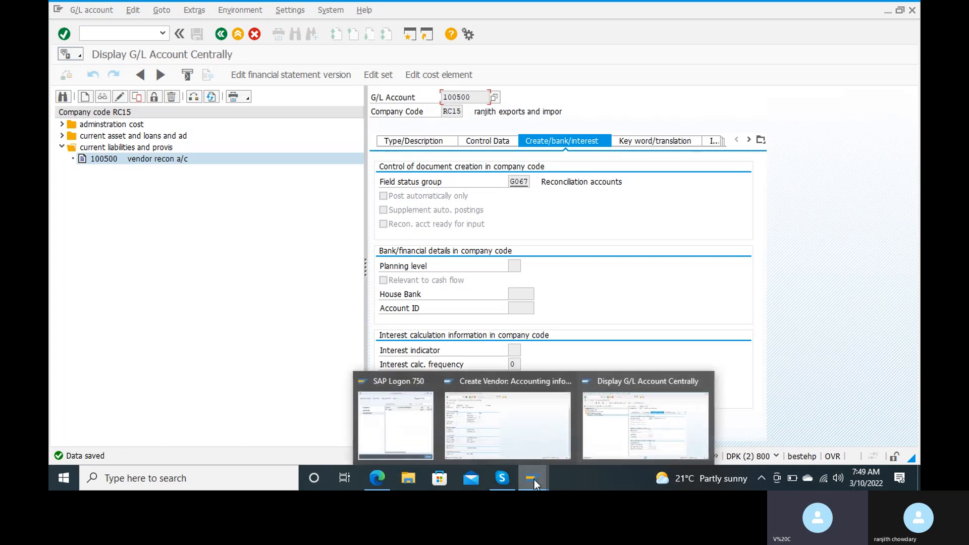
left_click(508, 410)
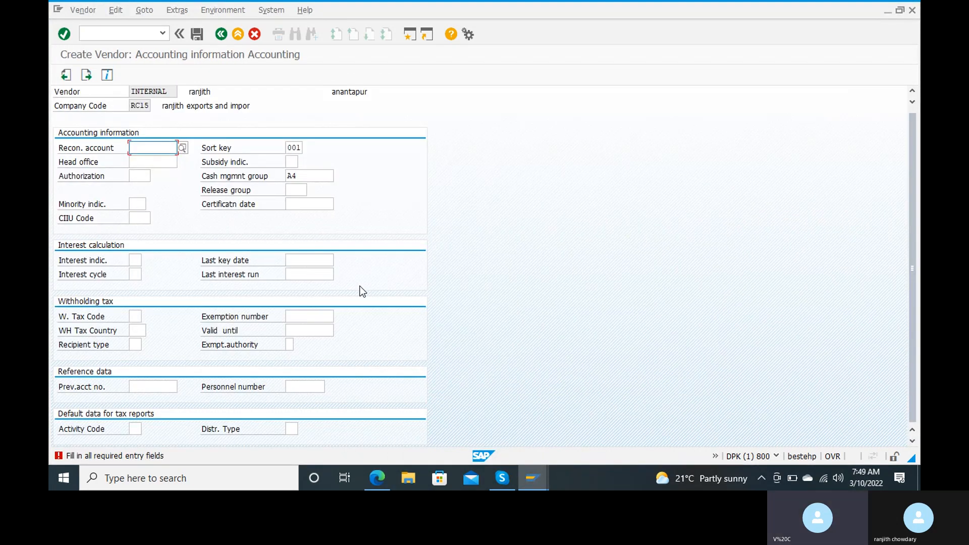
left_click(184, 149)
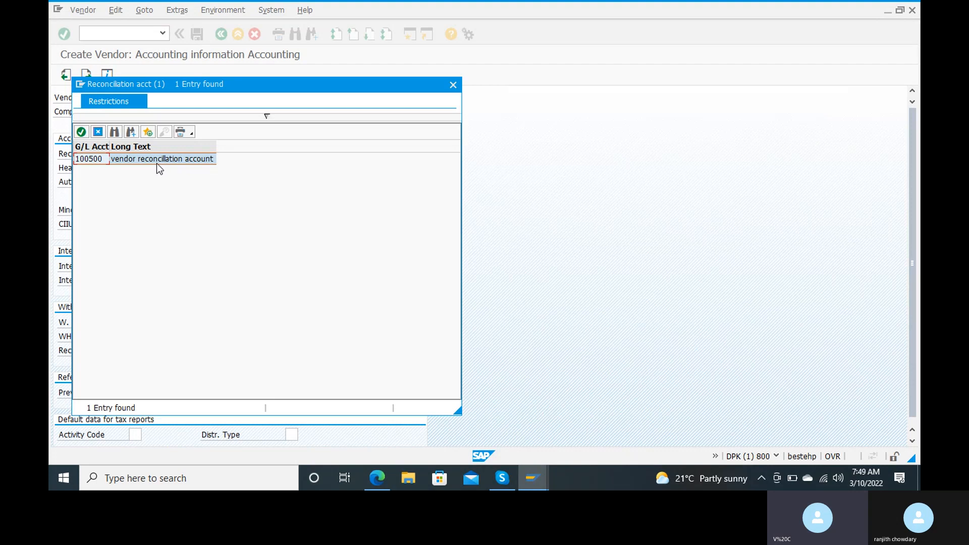
double_click(167, 163)
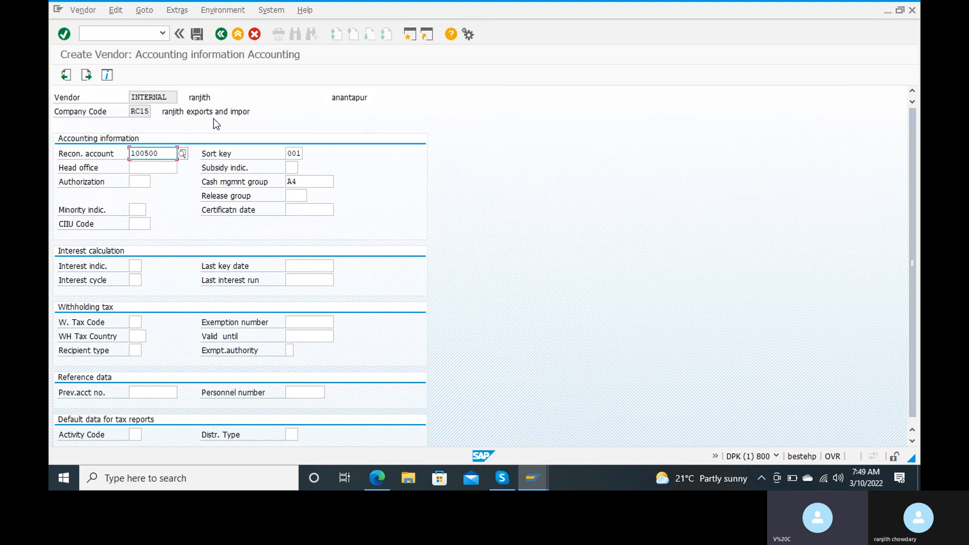
key("Return")
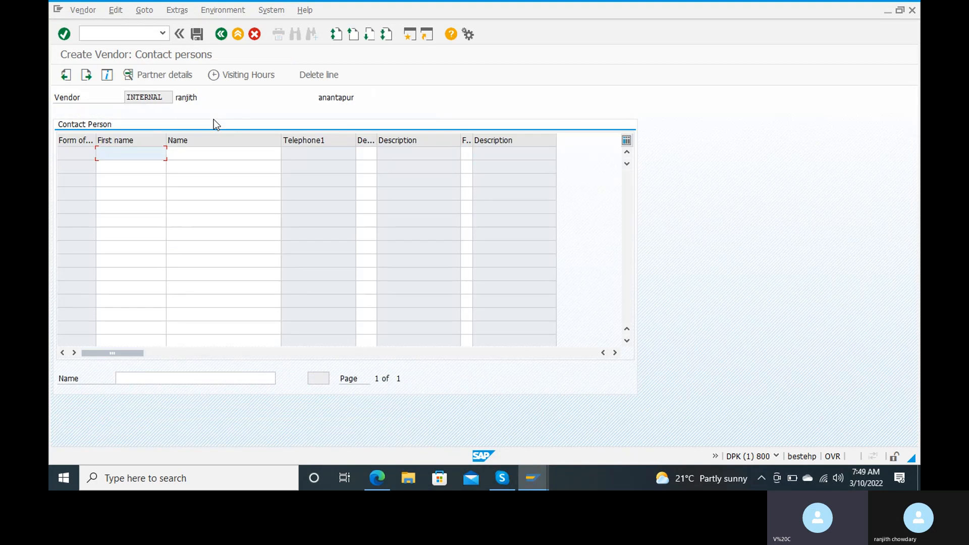
key("F7")
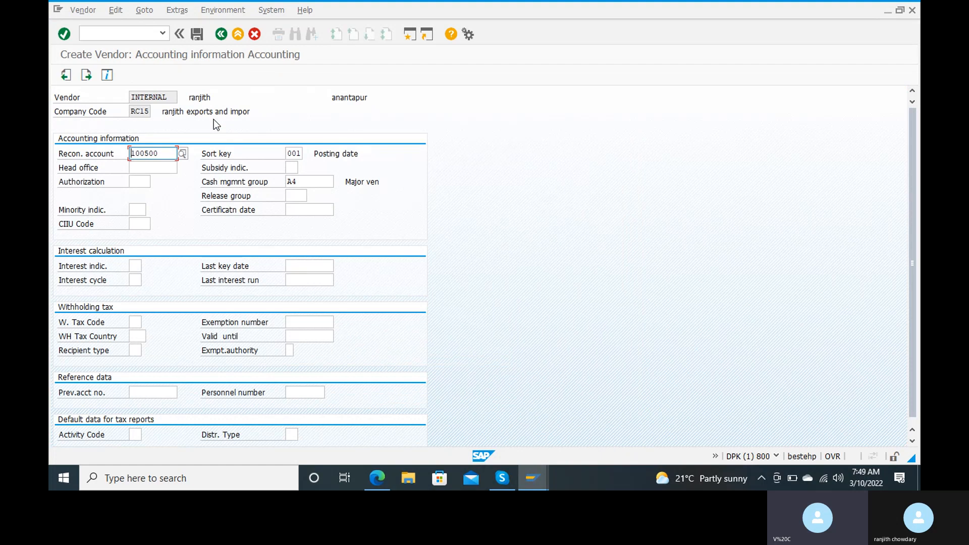
key("Return")
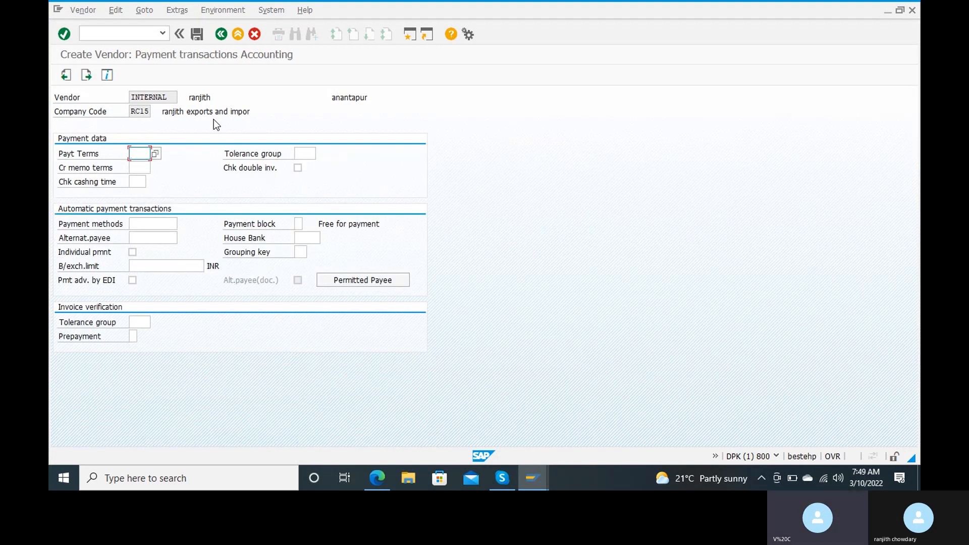
Choose payment terms 0001 and tolerance group RANJ, then continue to Correspondence.
left_click(156, 154)
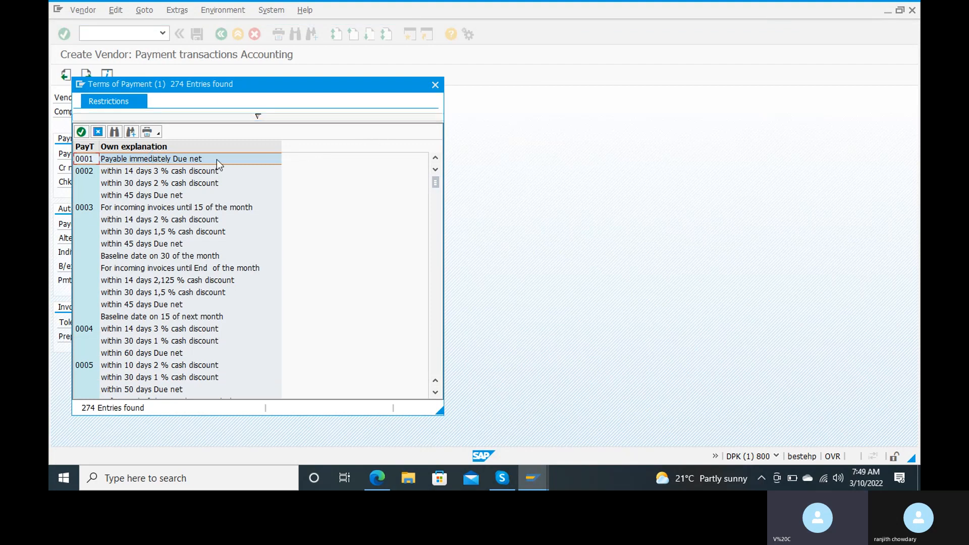
double_click(201, 160)
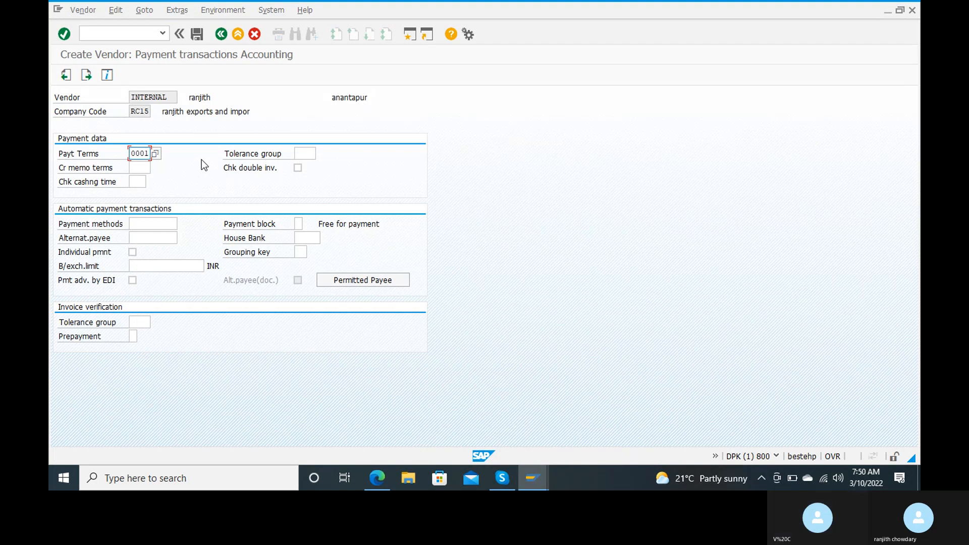
left_click(304, 153)
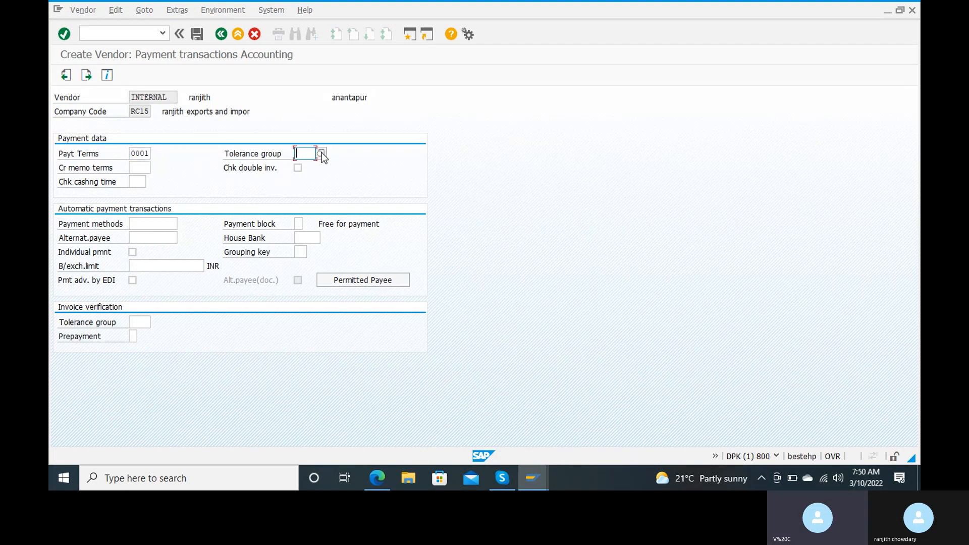
left_click(322, 154)
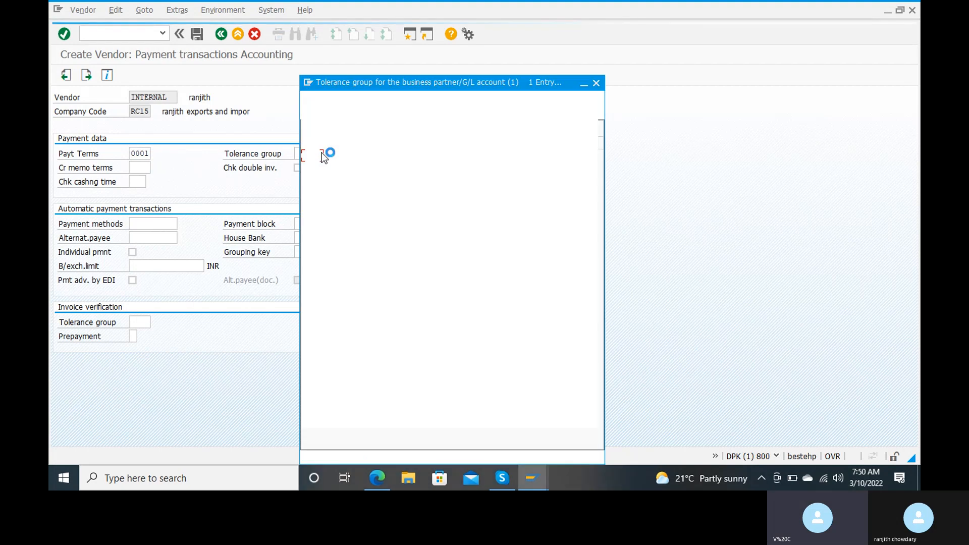
double_click(335, 156)
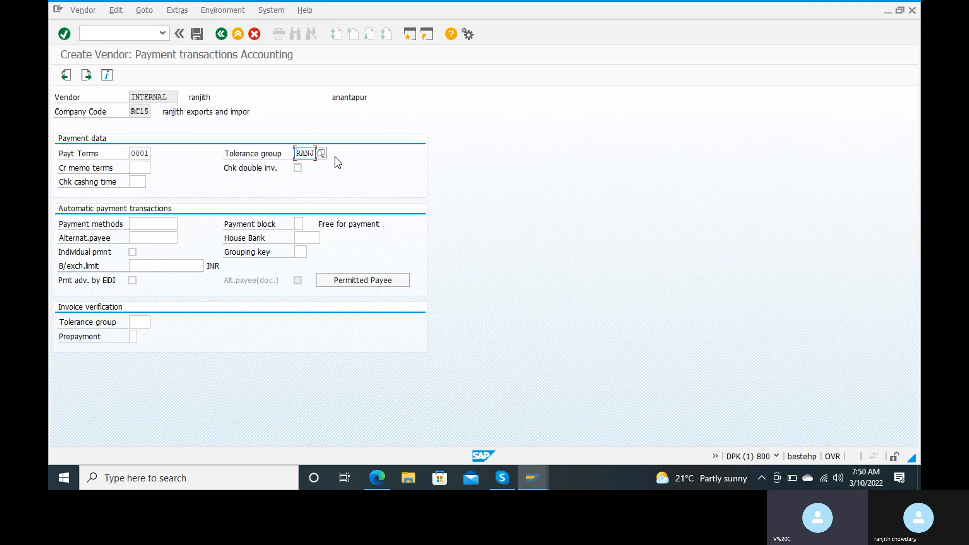
key("Return")
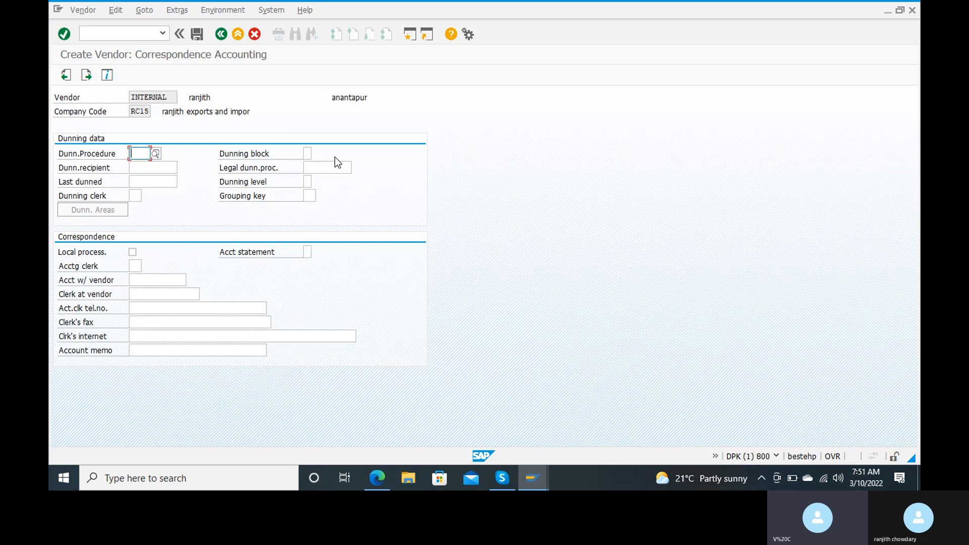
key("Return")
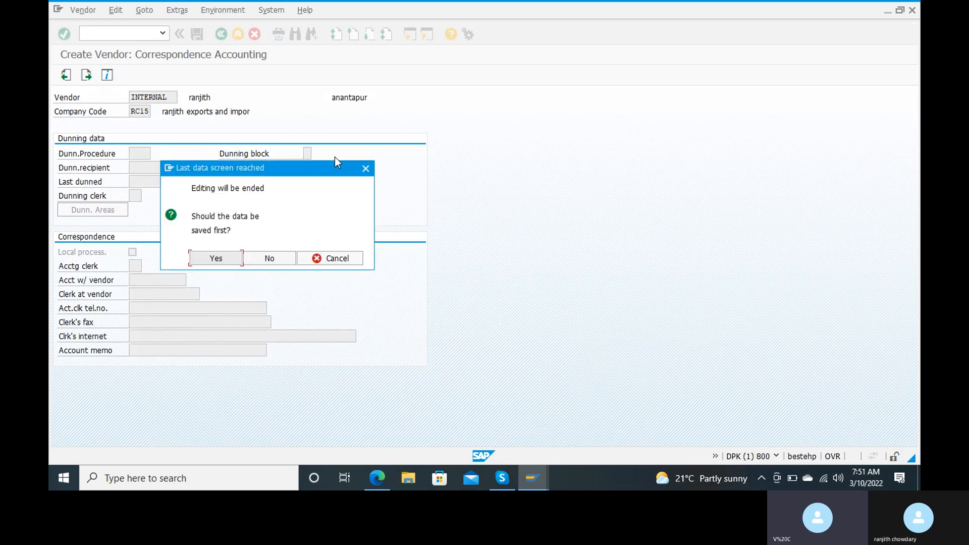
left_click(228, 257)
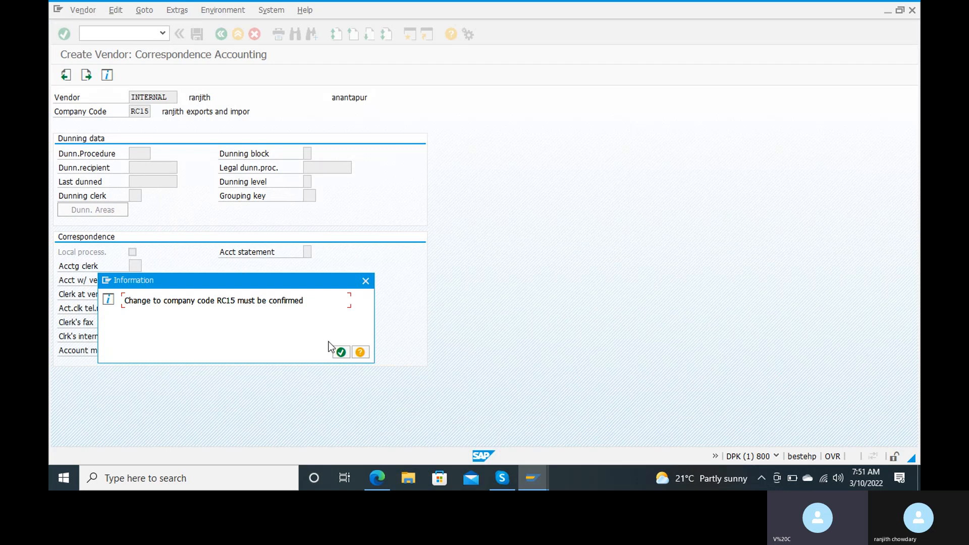
left_click(341, 353)
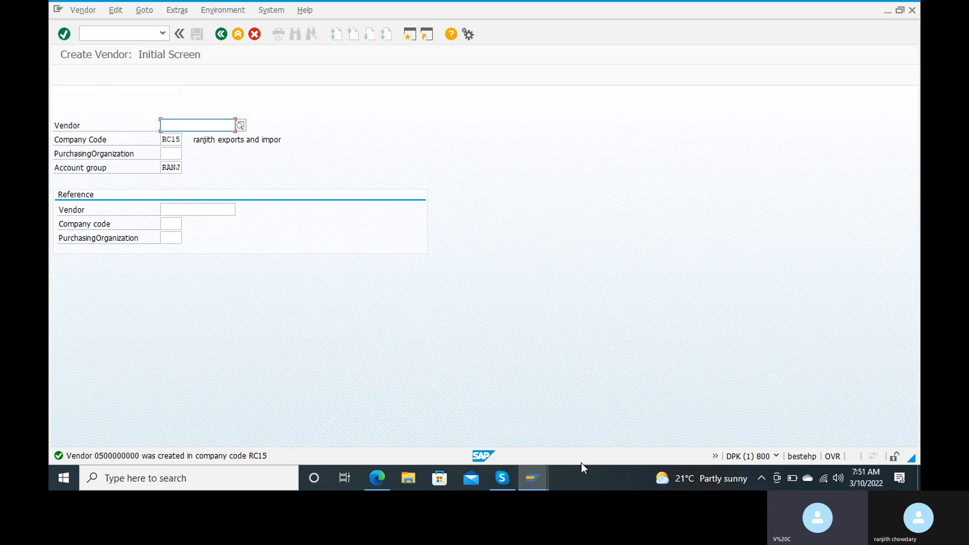
Switch from the Create Vendor window to FS00 G/L account maintenance.
mouse_move(543, 480)
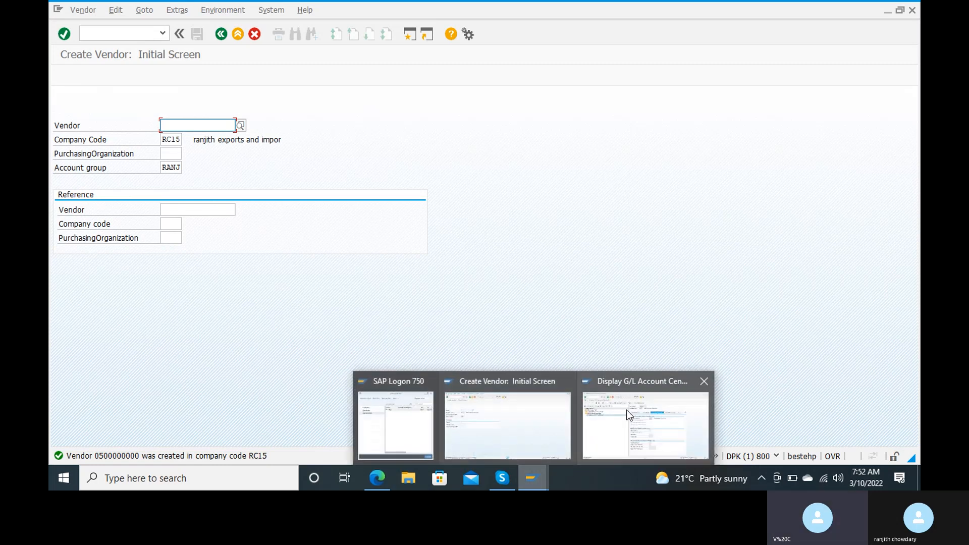
mouse_move(626, 410)
left_click(507, 424)
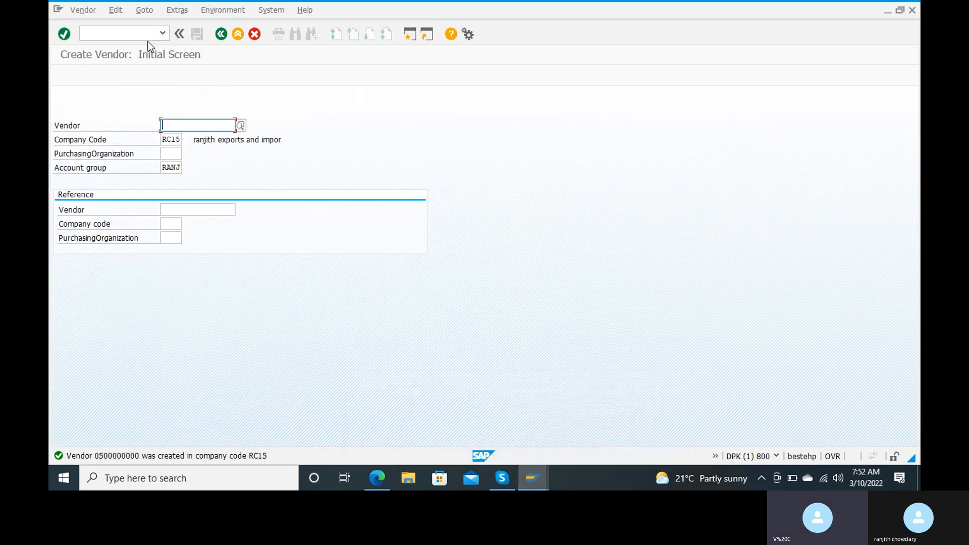
left_click(128, 33)
type("/nfs00")
key("Return")
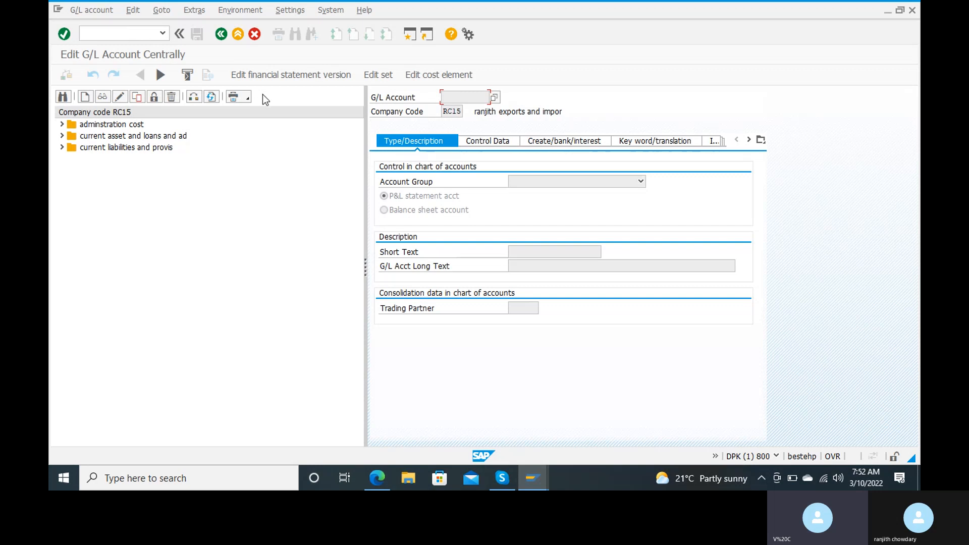
Review the RANJ account groups in OBD, then return to FS00.
left_click(110, 40)
type("/nobd")
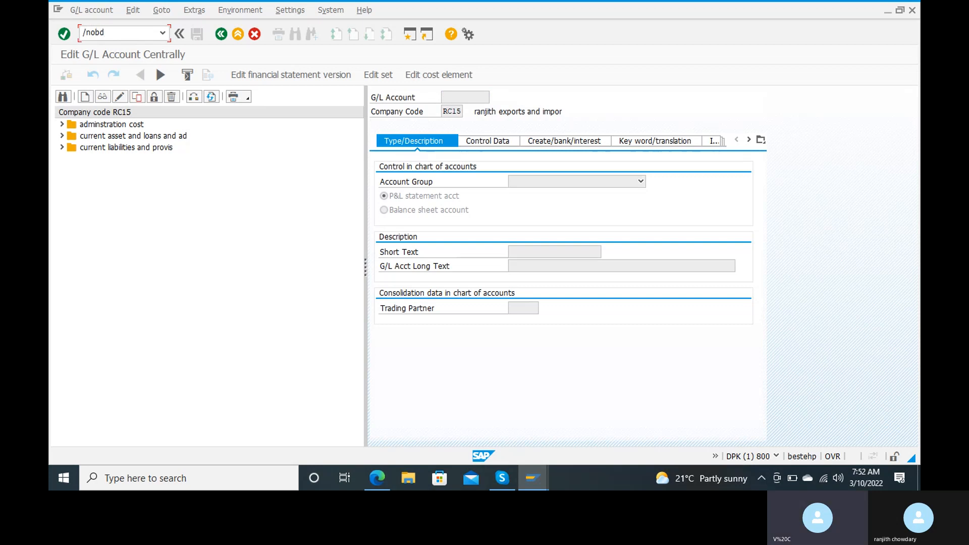
key("Return")
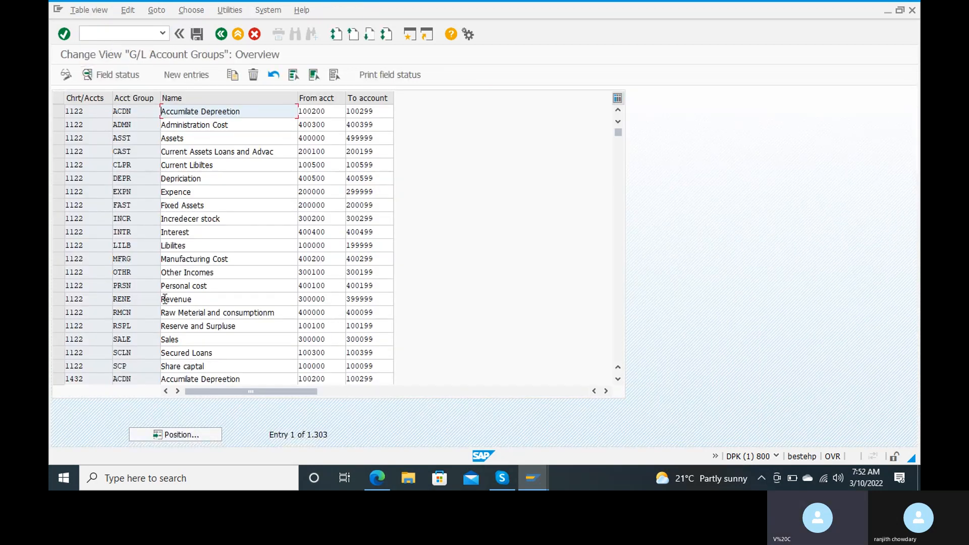
left_click(187, 434)
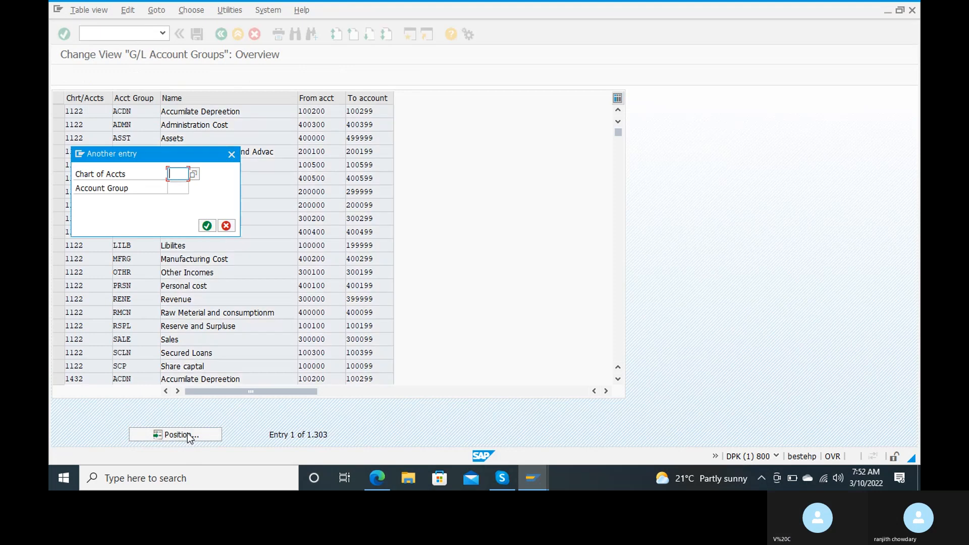
type("ranj")
key("Return")
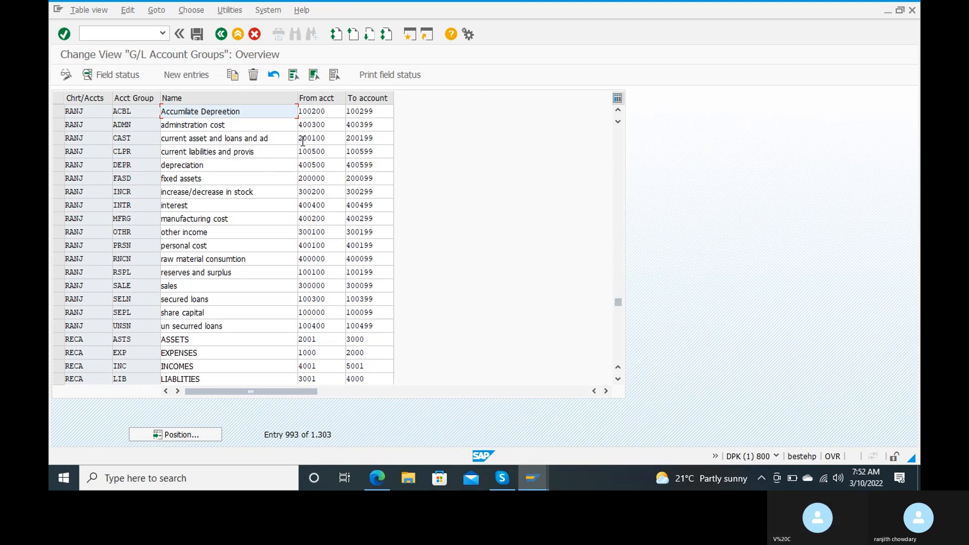
left_click(99, 33)
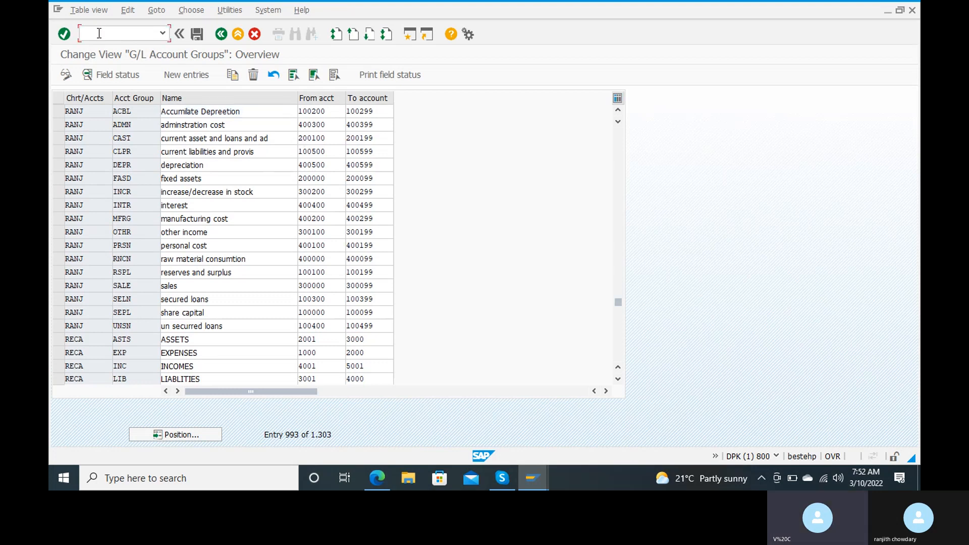
type(".n")
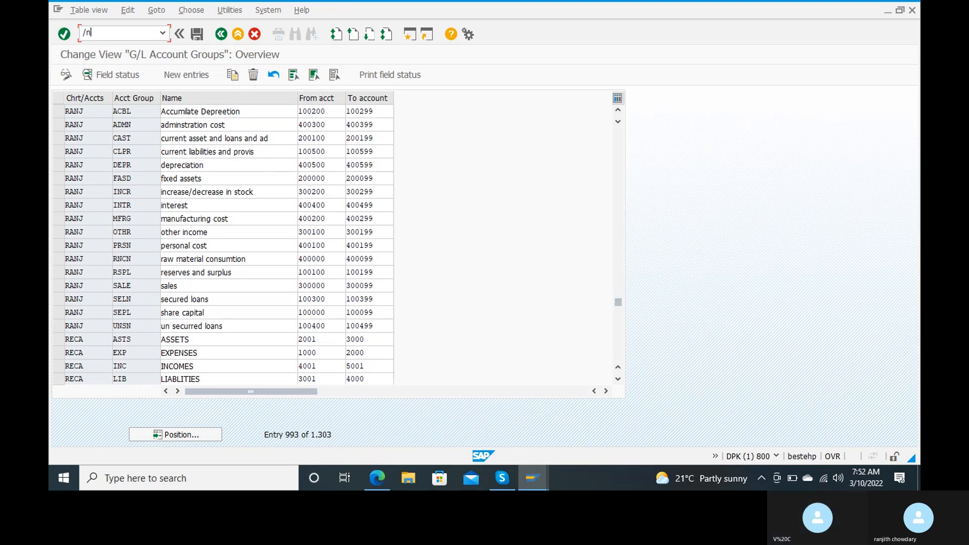
type("fs00")
key("Return")
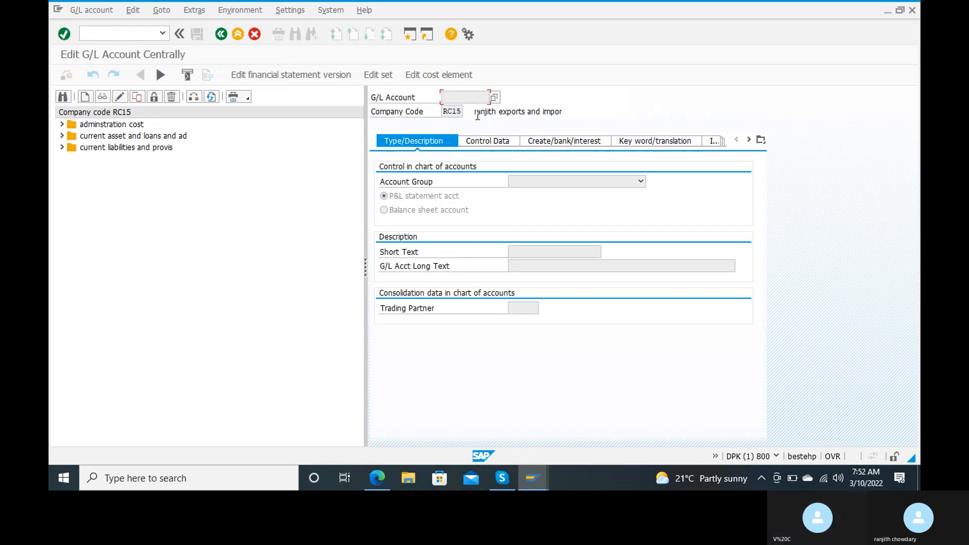
Try creating accounts 20100 and then 200100, which already exists, and close the popup.
left_click(85, 96)
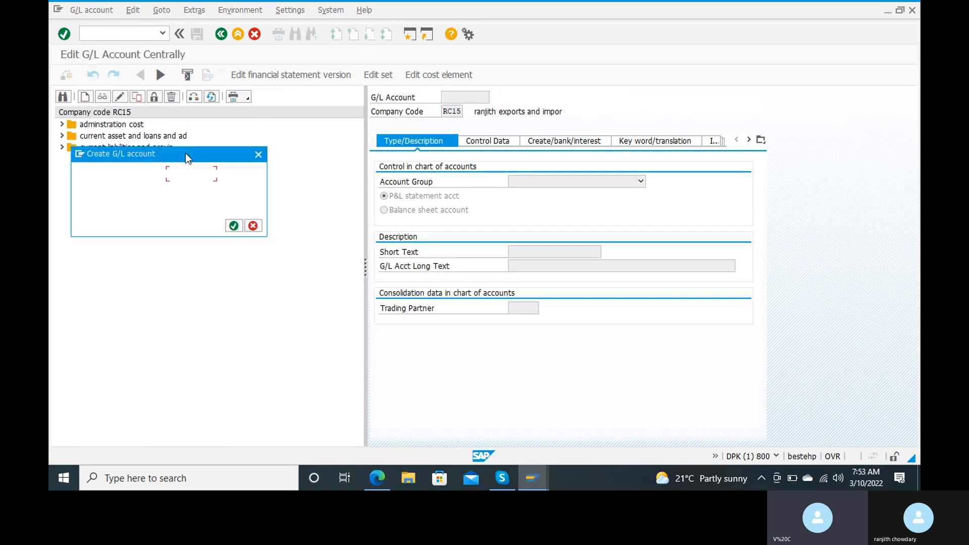
type("20100")
left_click(240, 225)
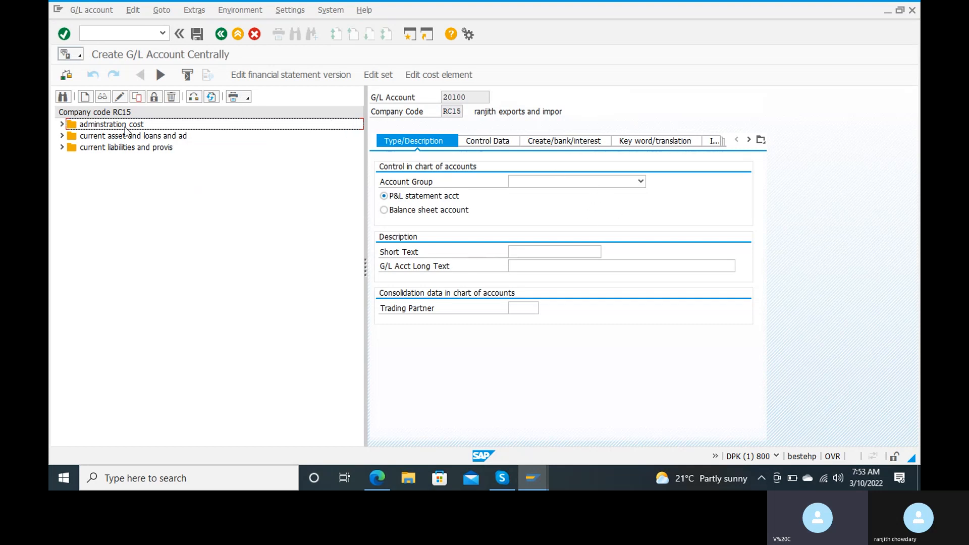
left_click(85, 97)
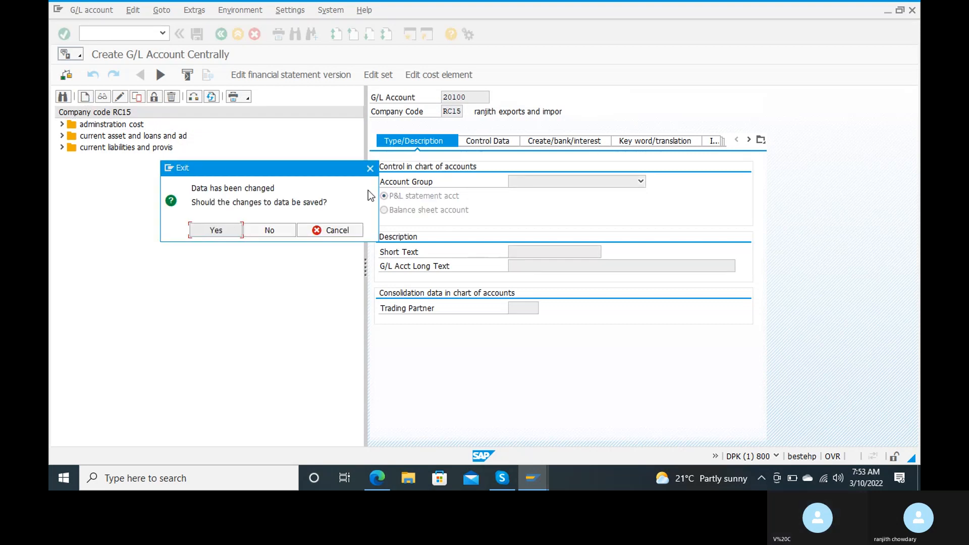
left_click(266, 230)
type("2")
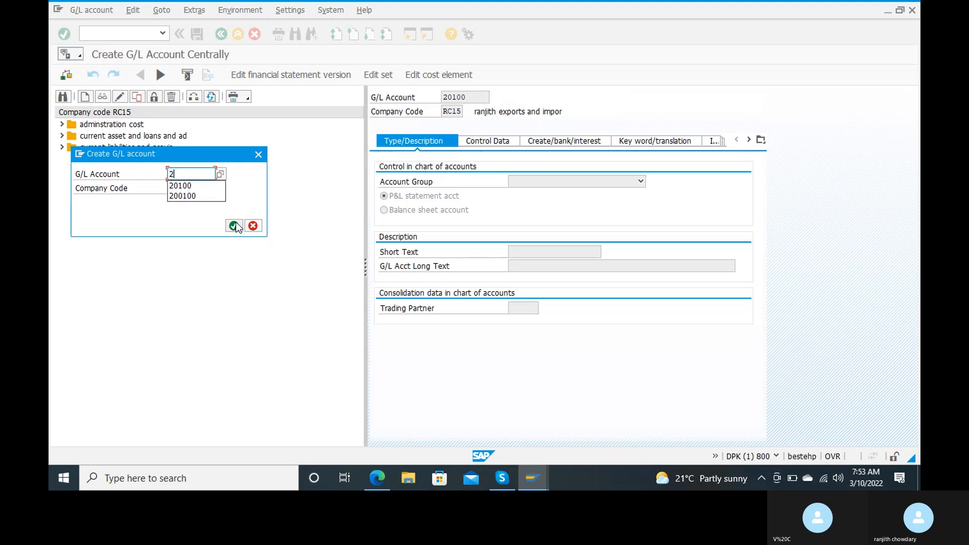
type("00100")
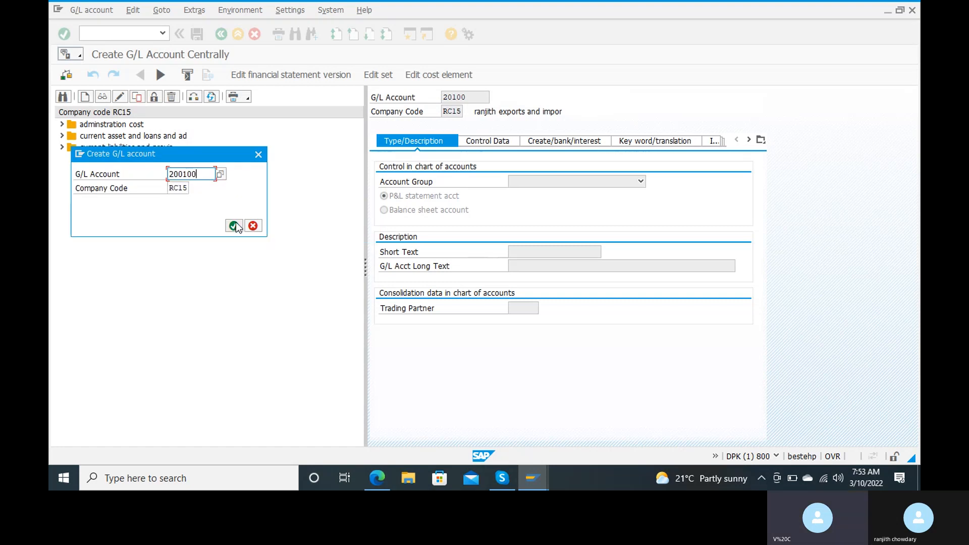
left_click(234, 227)
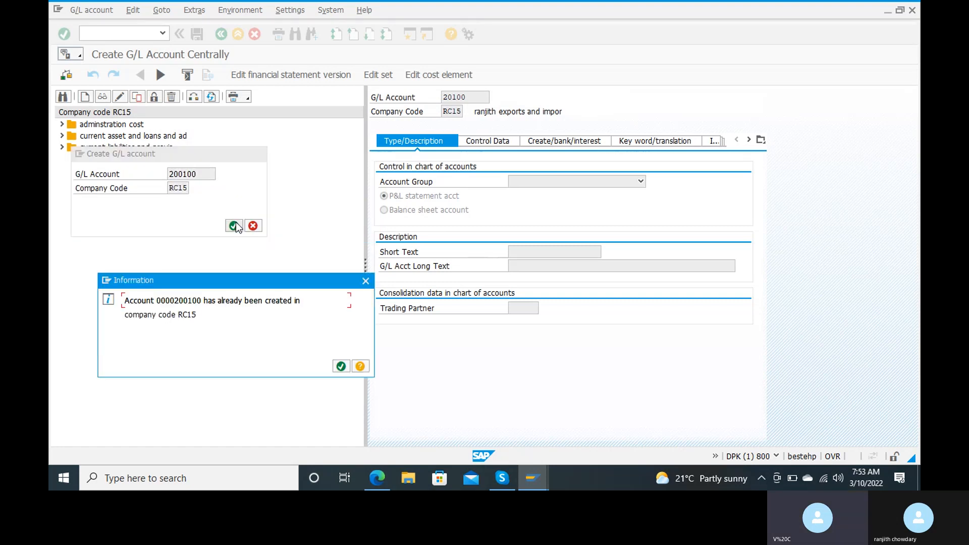
left_click(341, 367)
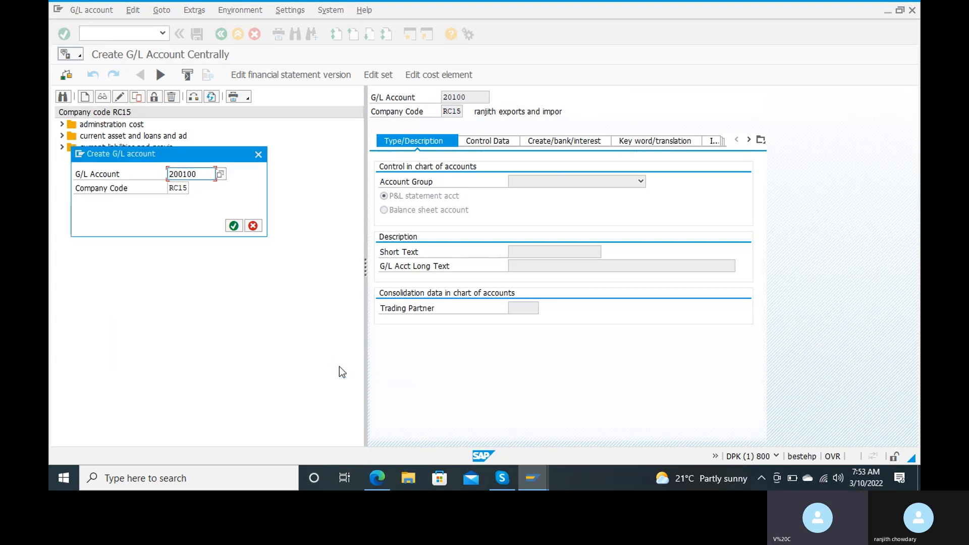
left_click(258, 153)
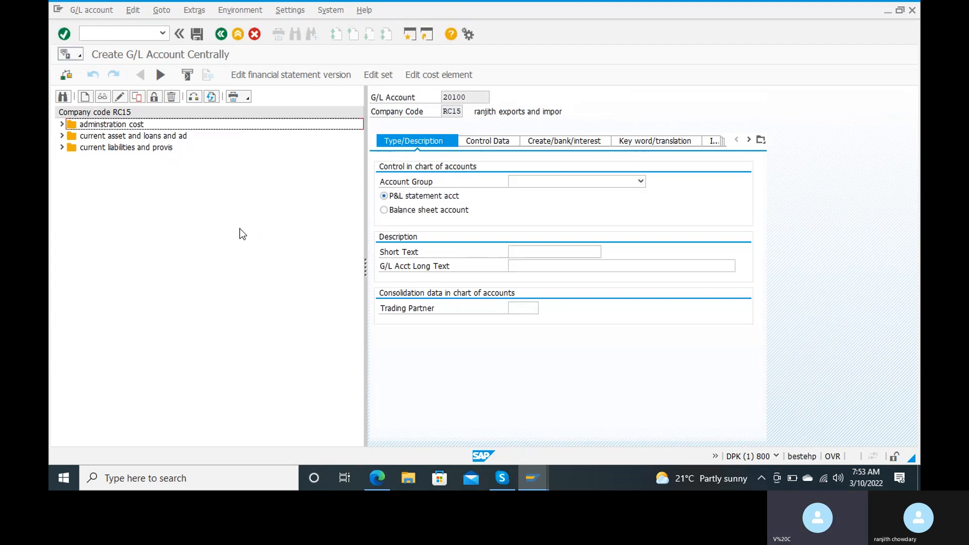
Expand the current-assets account group in the RC15 tree to list its accounts.
left_click(126, 34)
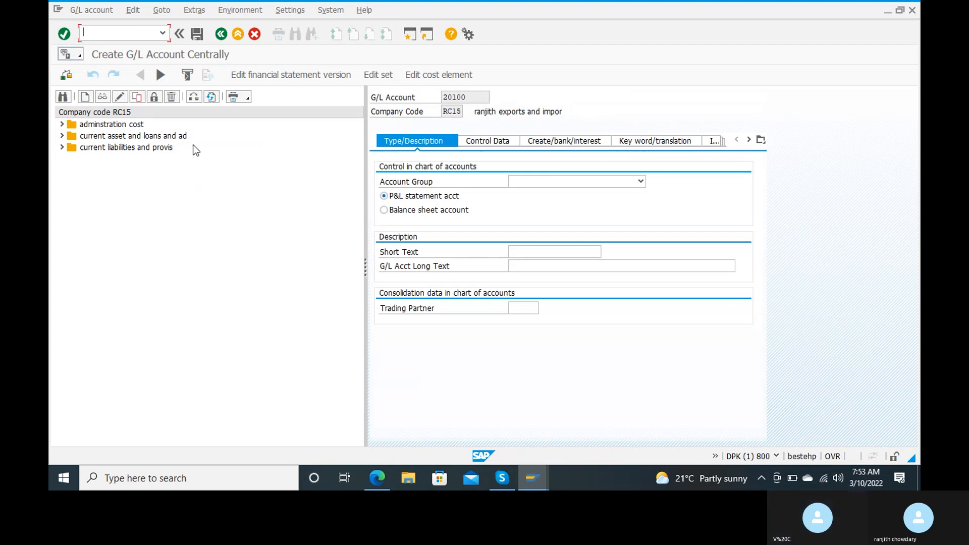
left_click(119, 136)
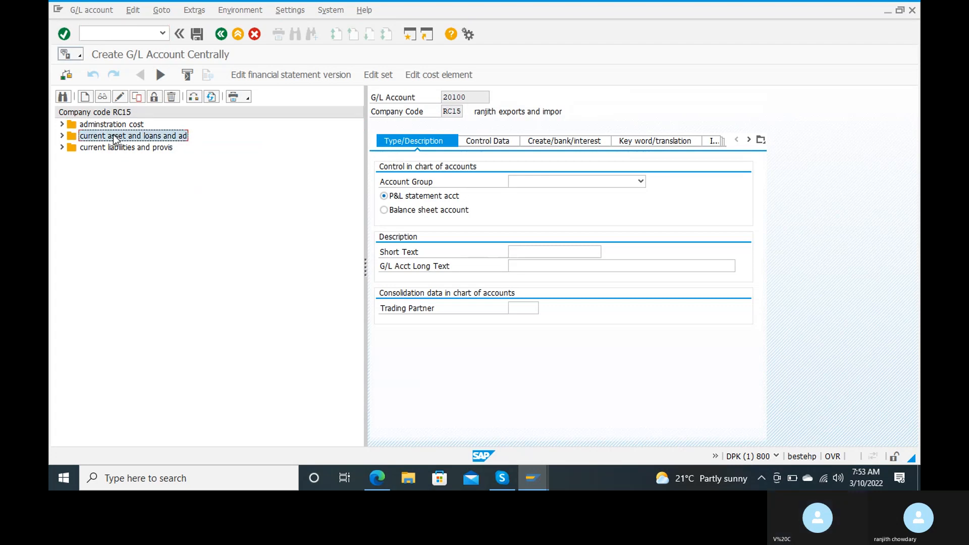
left_click(61, 136)
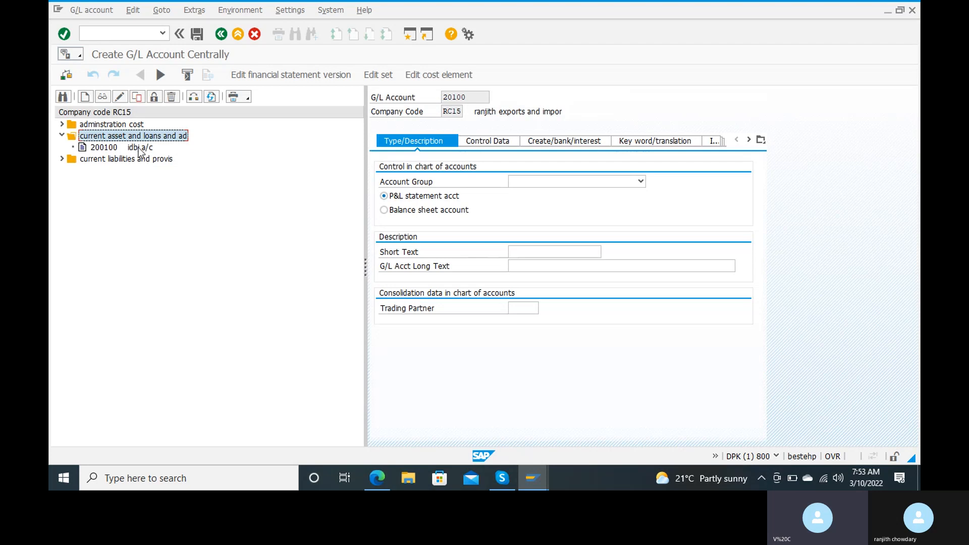
Open account 200100, dismiss the failed save errors and discard the unsaved changes.
double_click(140, 149)
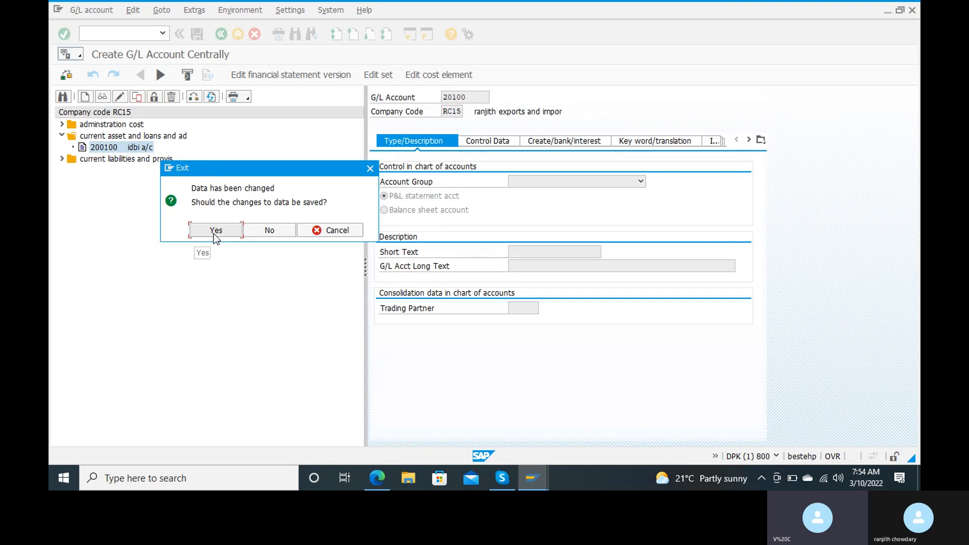
left_click(213, 233)
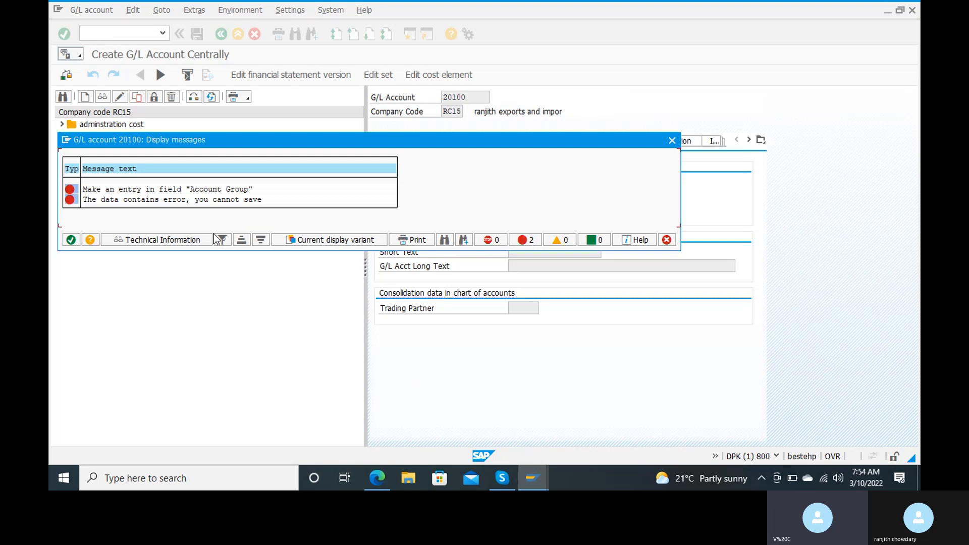
left_click(70, 240)
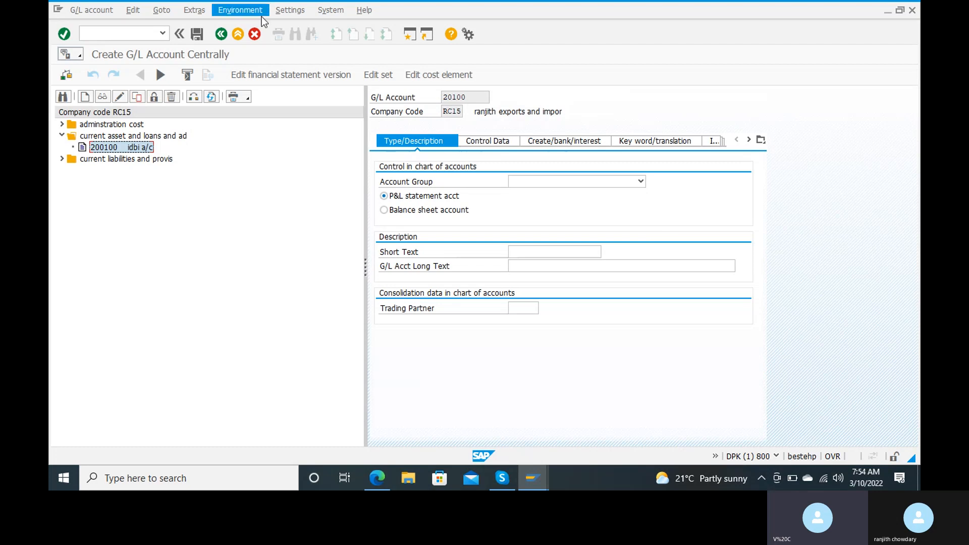
left_click(255, 34)
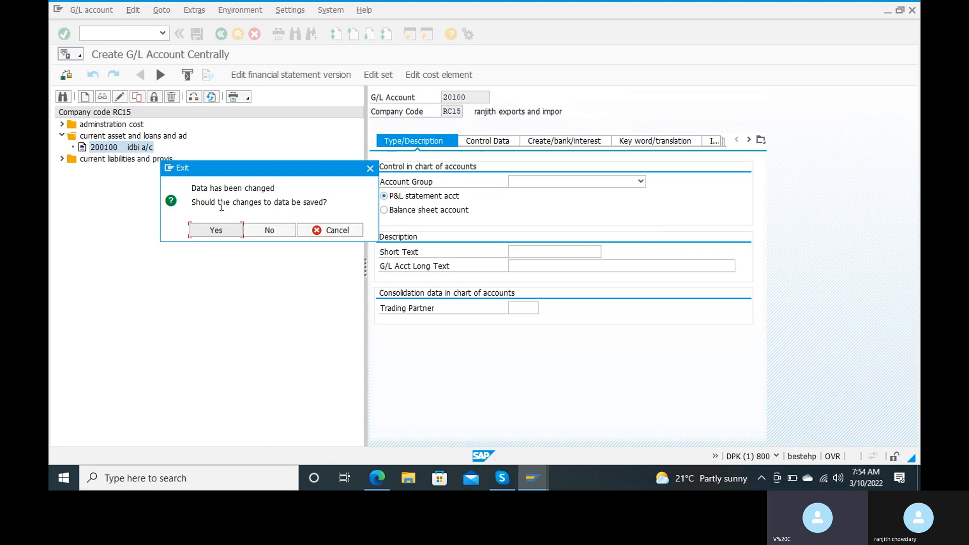
key("Return")
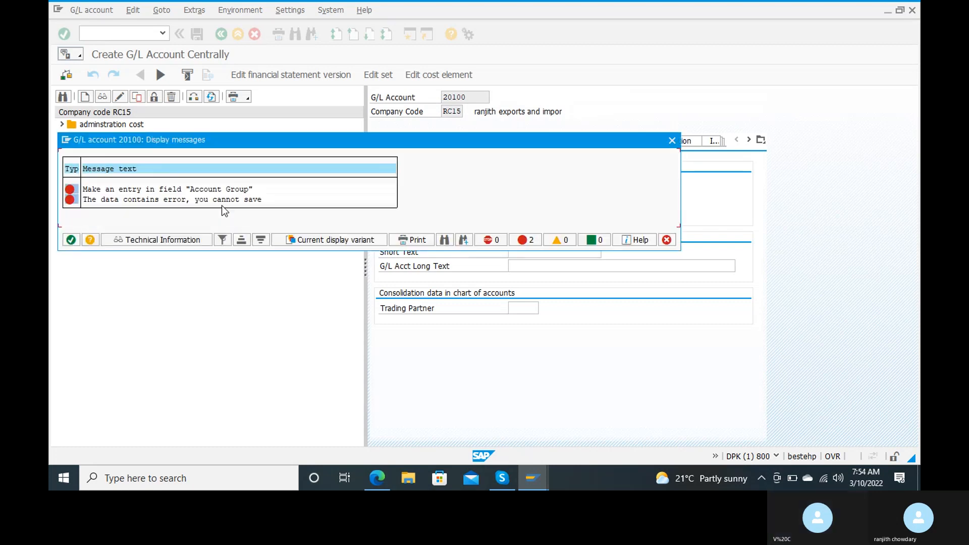
left_click(69, 238)
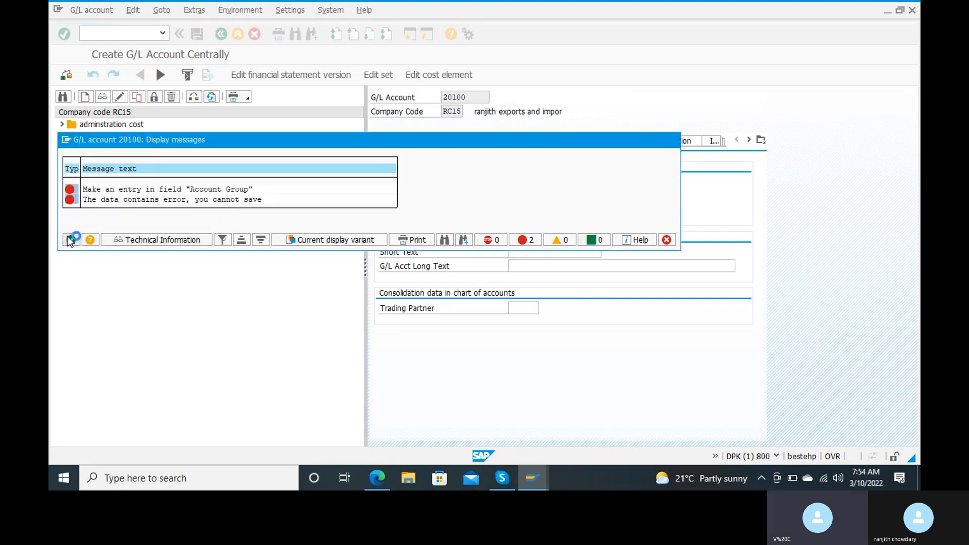
left_click(254, 34)
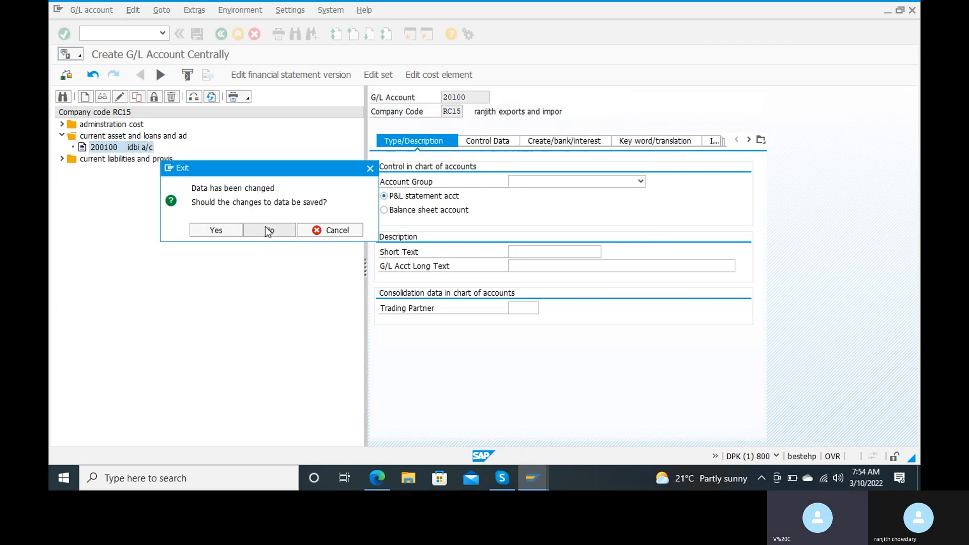
left_click(266, 228)
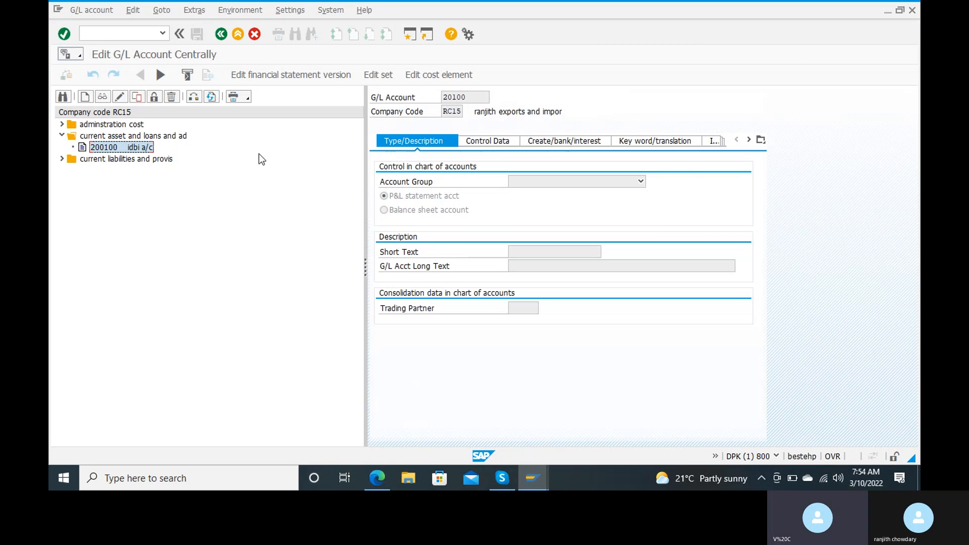
Return to the main menu with /n and restart FS00.
left_click(108, 38)
type("/n")
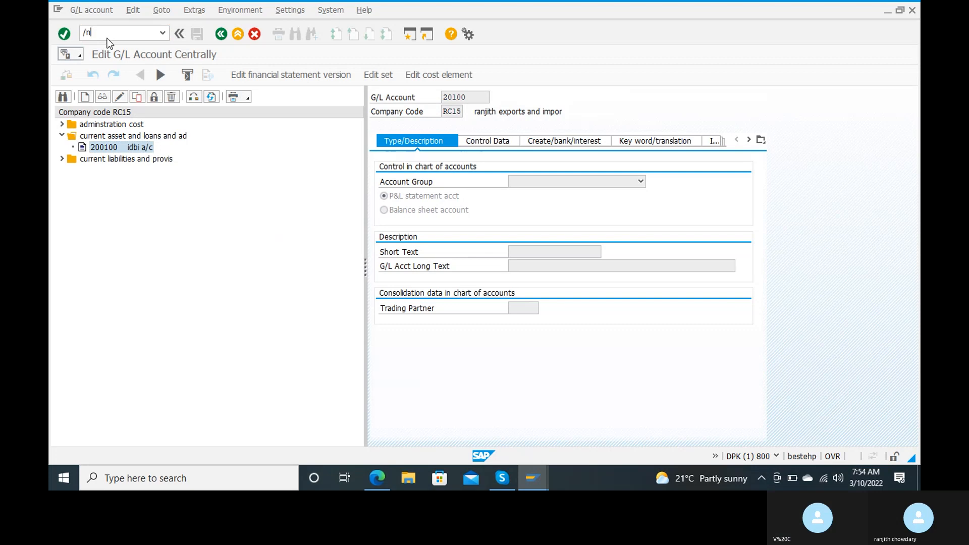
key("Return")
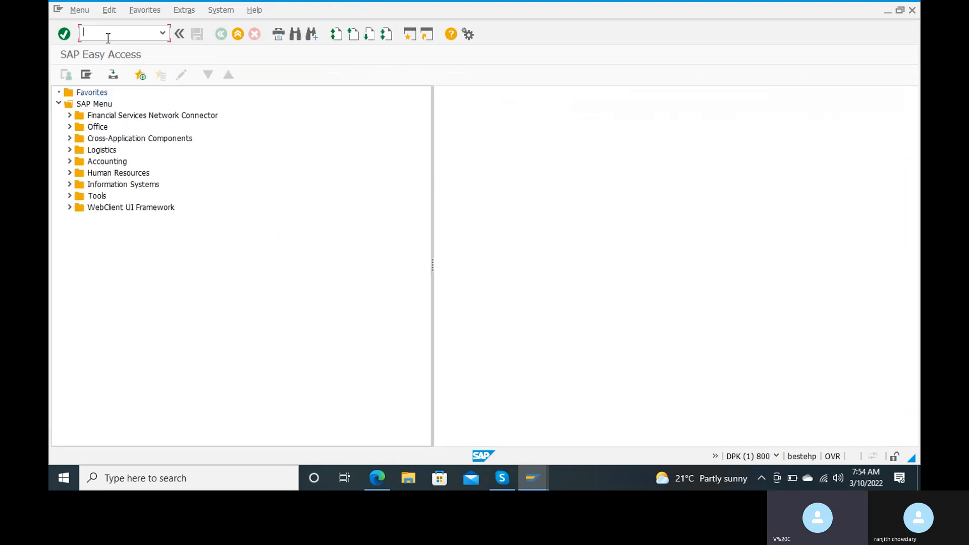
type("fs00")
key("Return")
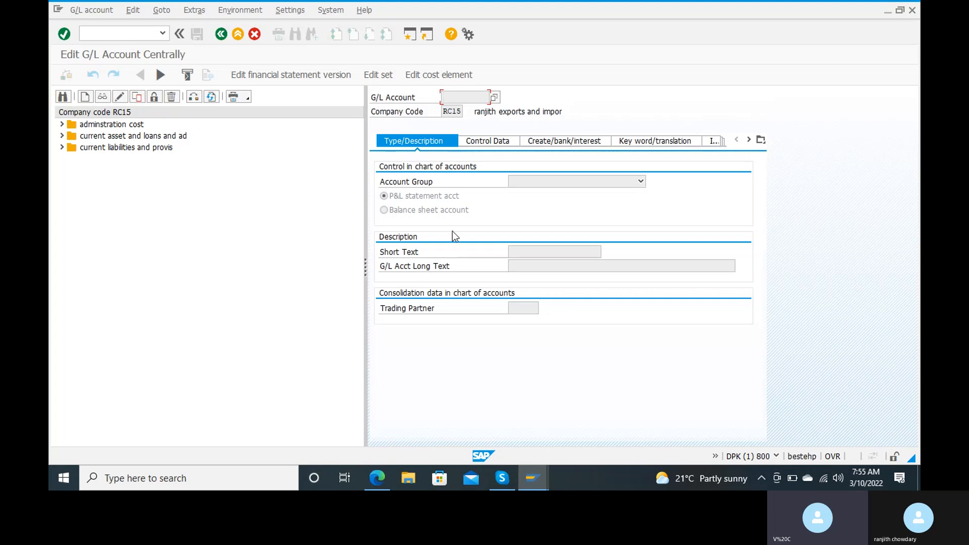
Expand the current-assets group and display G/L account 200100 idbi a/c, bringing up its context menu.
left_click(91, 136)
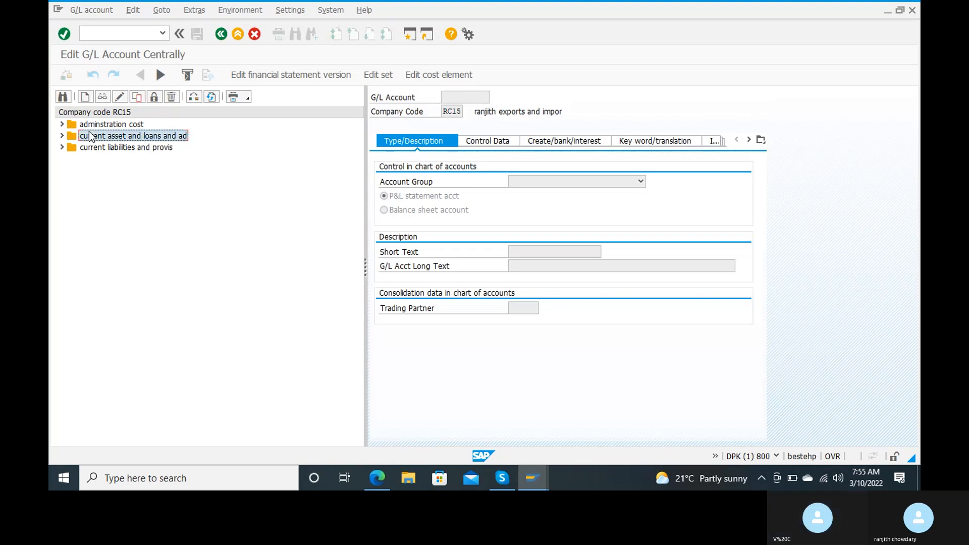
left_click(62, 136)
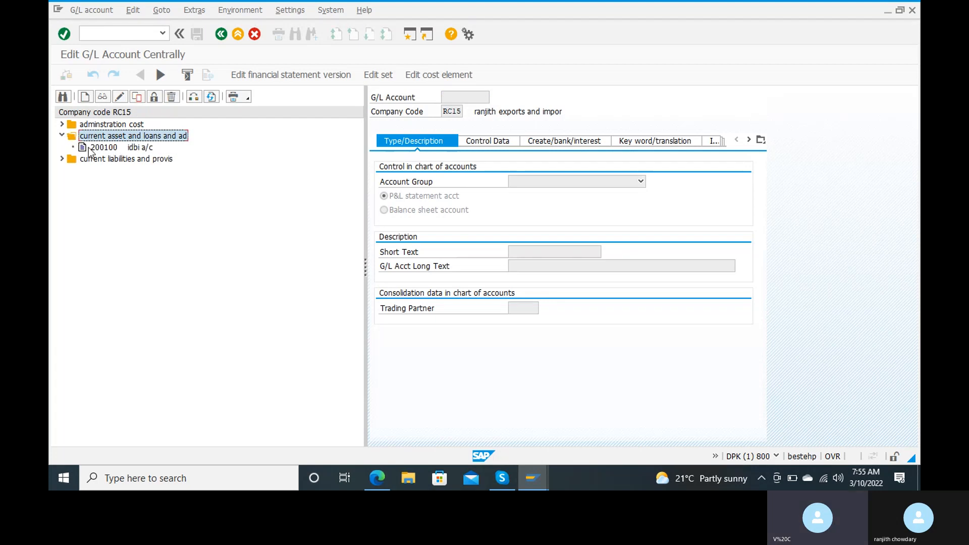
left_click(86, 148)
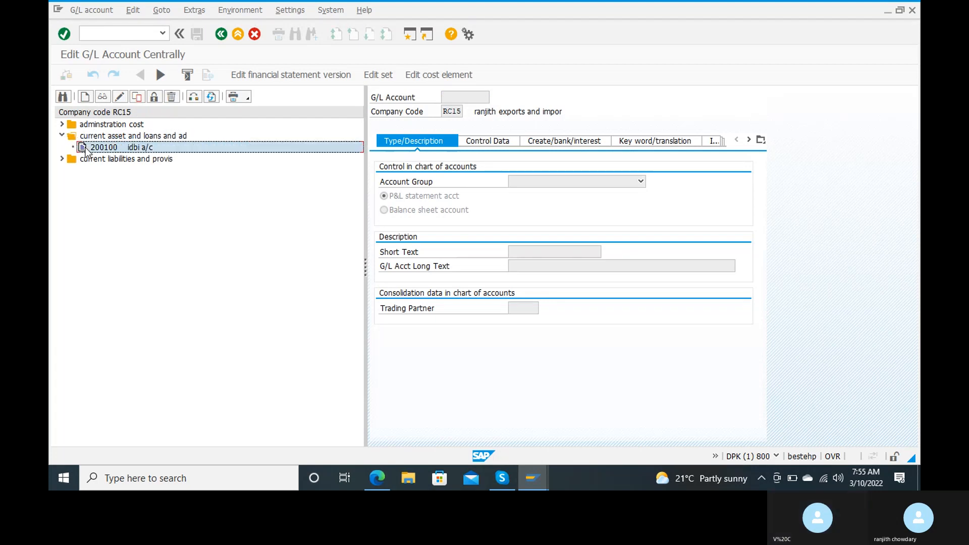
double_click(86, 148)
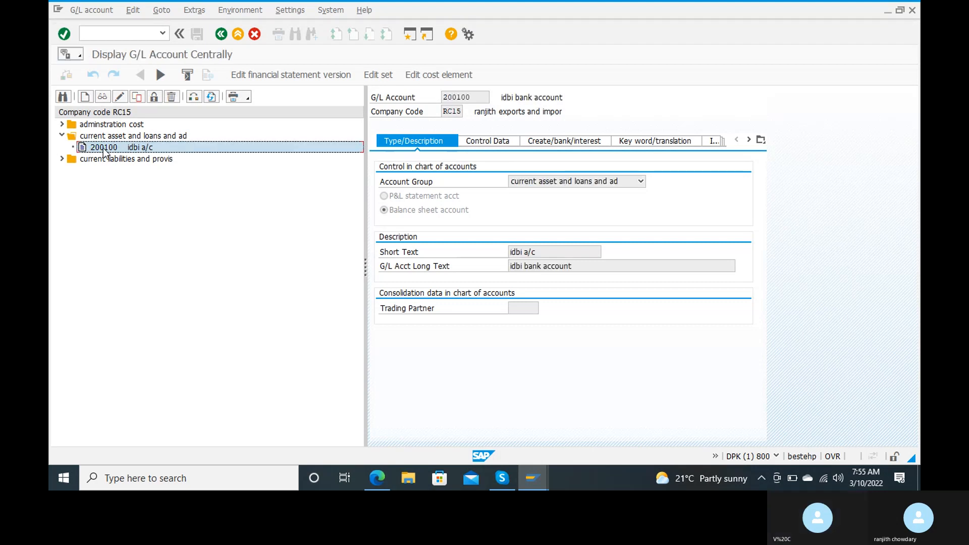
right_click(104, 151)
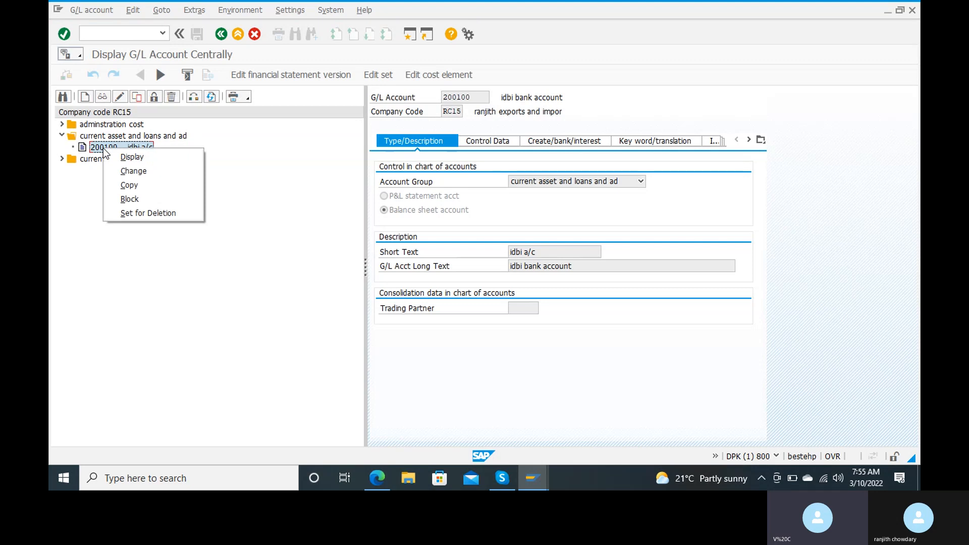
Copy account 200100 as the template for new G/L account 200101.
left_click(126, 187)
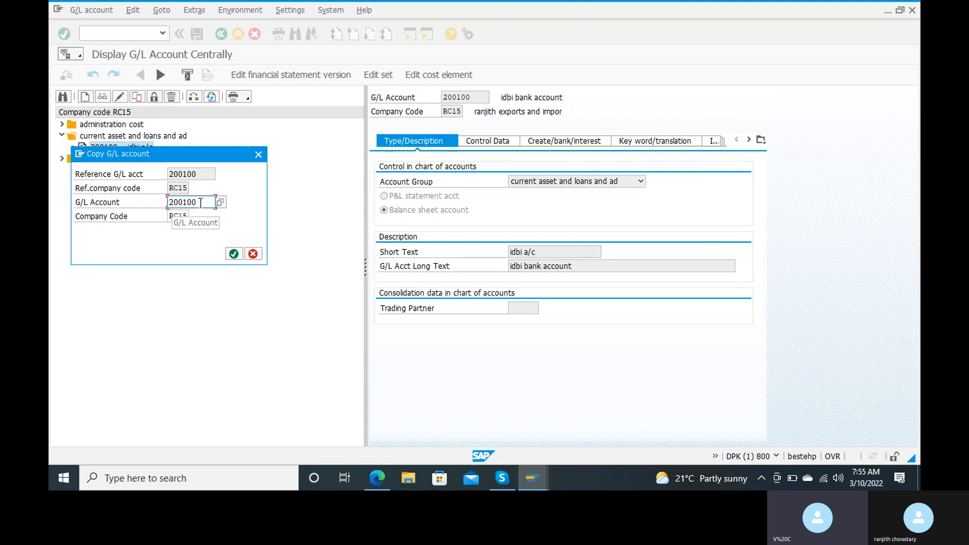
key("BackSpace")
type("1")
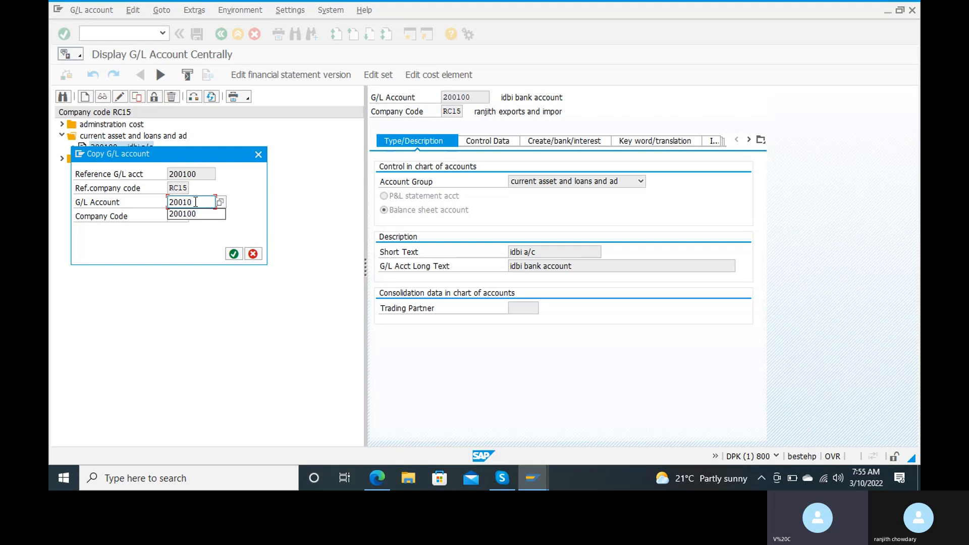
left_click(232, 253)
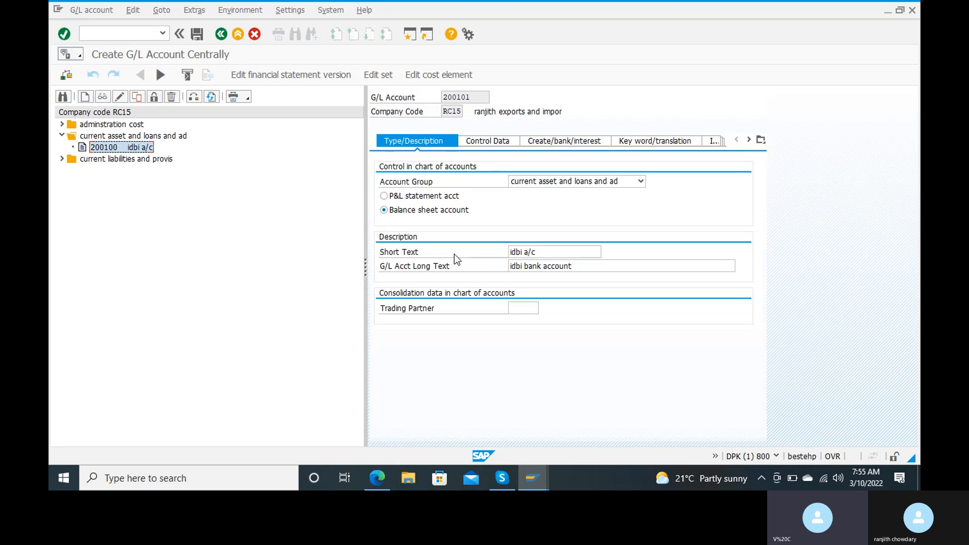
Replace the copied idbi texts with short text 'raw material a/c' and long text 'raw material account'.
left_click(533, 257)
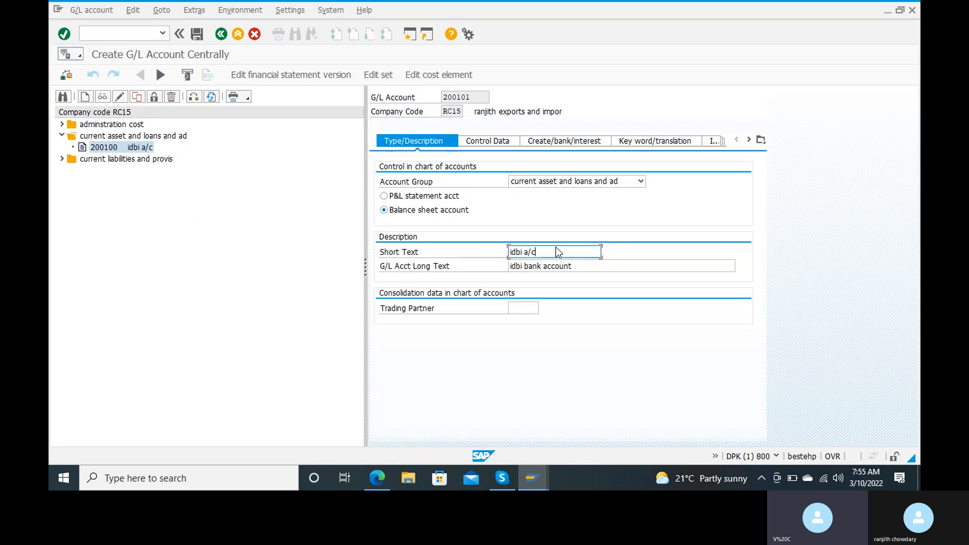
key("BackSpace")
key("BackSpace")
key("BackSpace")
key("BackSpace")
key("BackSpace")
key("BackSpace")
key("BackSpace")
key("BackSpace")
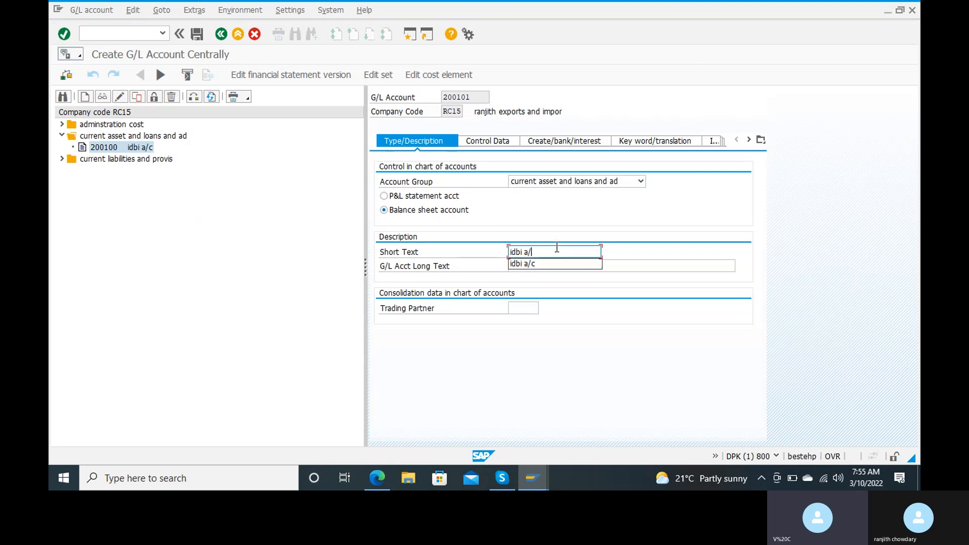
type("ra")
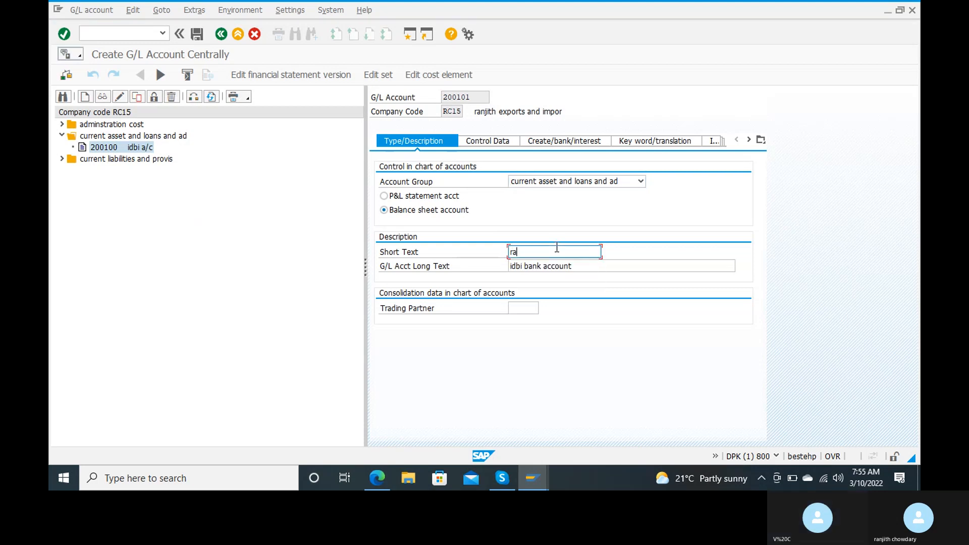
type("w materi")
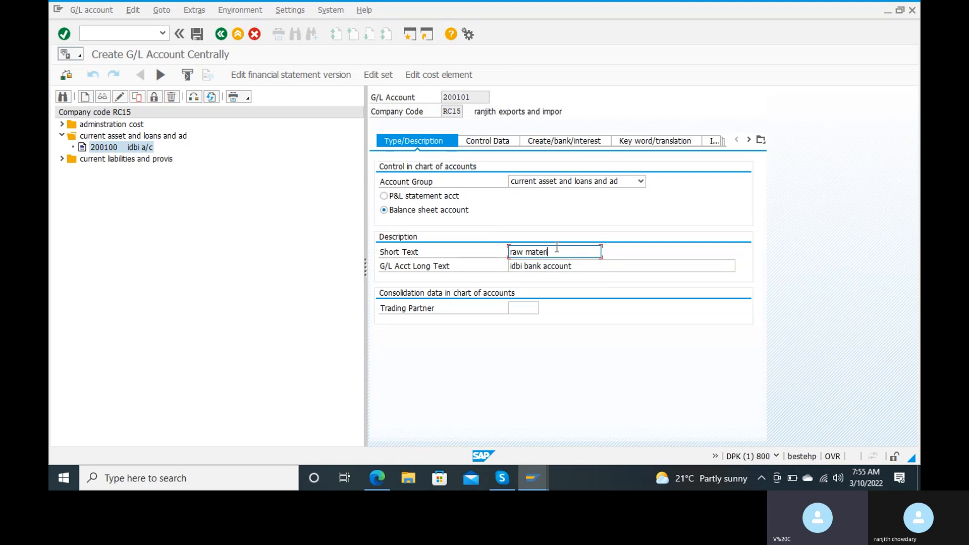
type("al s/c")
key("Tab")
key("Right")
key("Right")
key("Right")
key("Right")
key("Right")
key("Right")
key("Right")
key("Right")
key("Right")
key("Right")
key("Right")
key("Right")
key("Right")
key("Right")
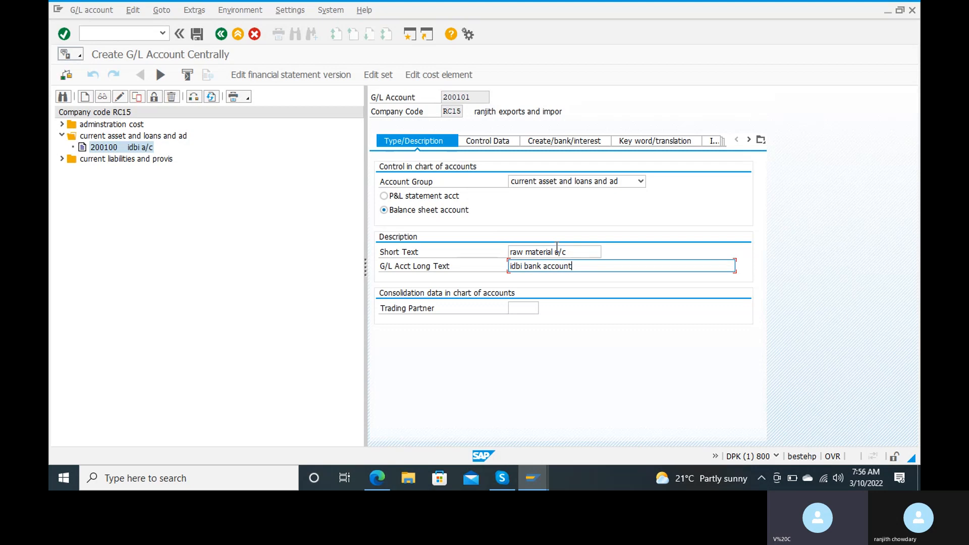
key("BackSpace")
key("BackSpace")
key("BackSpace")
key("BackSpace")
key("BackSpace")
key("BackSpace")
key("BackSpace")
key("BackSpace")
key("BackSpace")
key("BackSpace")
key("BackSpace")
key("BackSpace")
key("BackSpace")
key("BackSpace")
key("BackSpace")
key("BackSpace")
key("BackSpace")
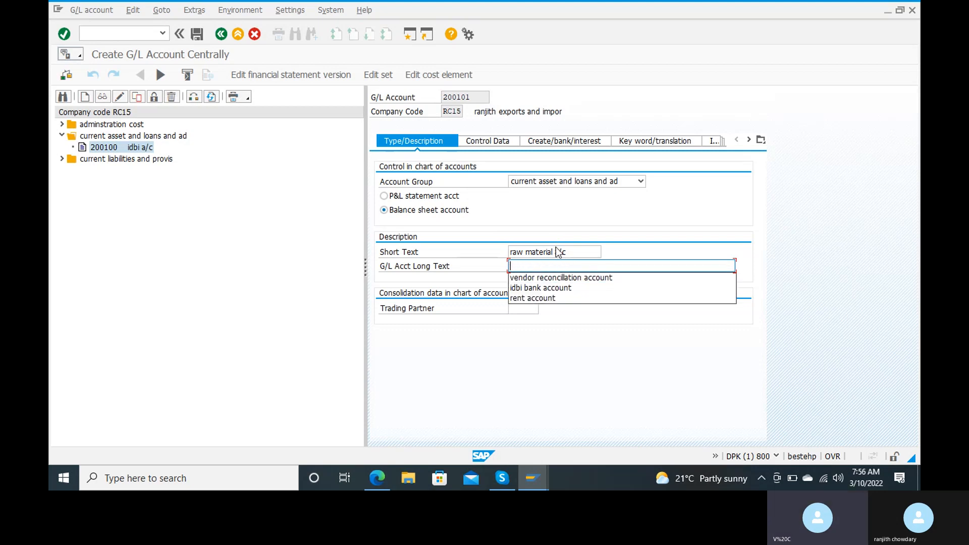
type("raw m")
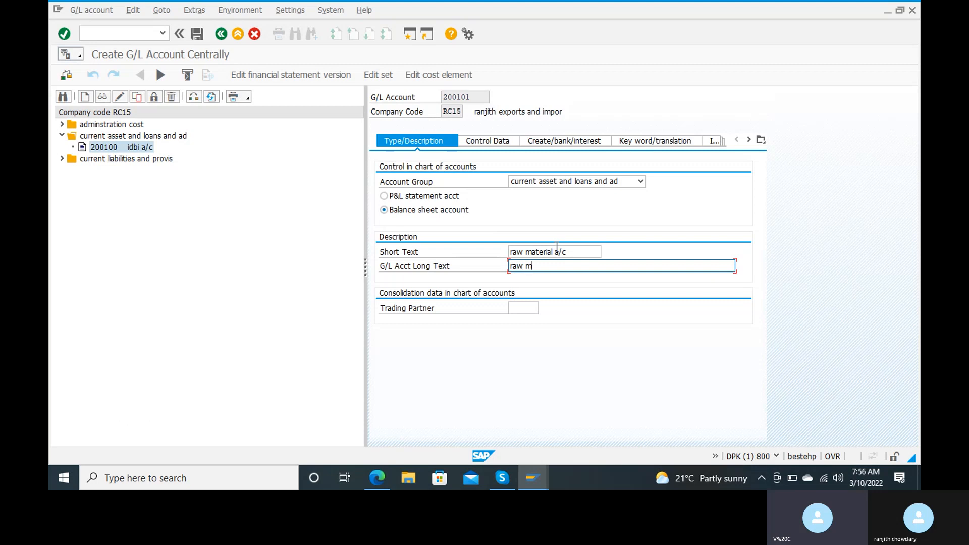
type("aterial")
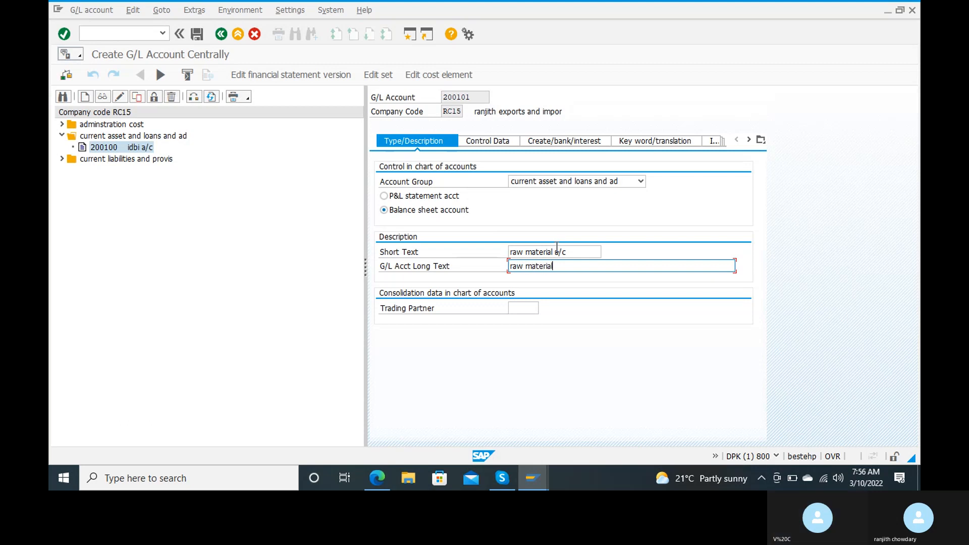
type("accoutn")
key("BackSpace")
key("BackSpace")
type("nt")
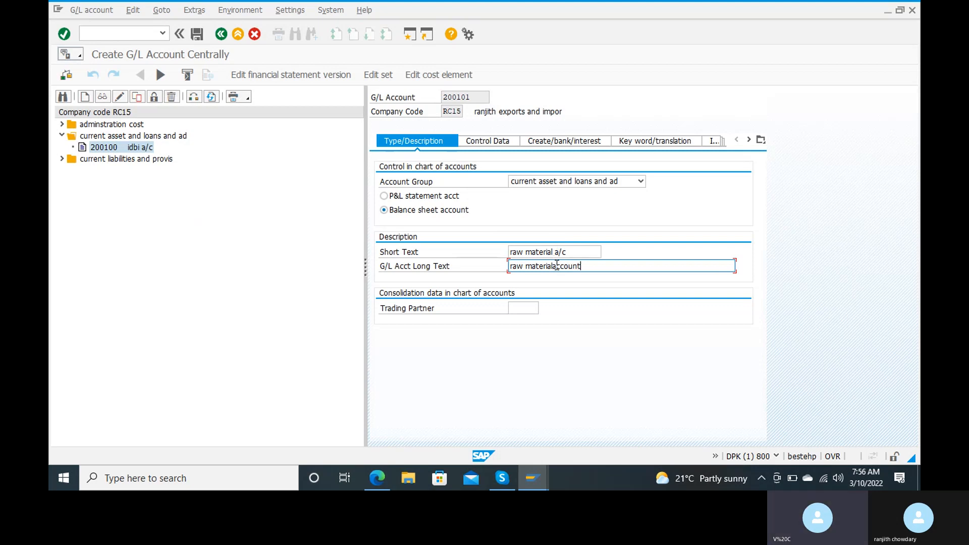
key("Delete")
key("Delete")
type("account")
Leave the reconciliation account type unset and view the bank/interest data with field status group G001.
left_click(498, 143)
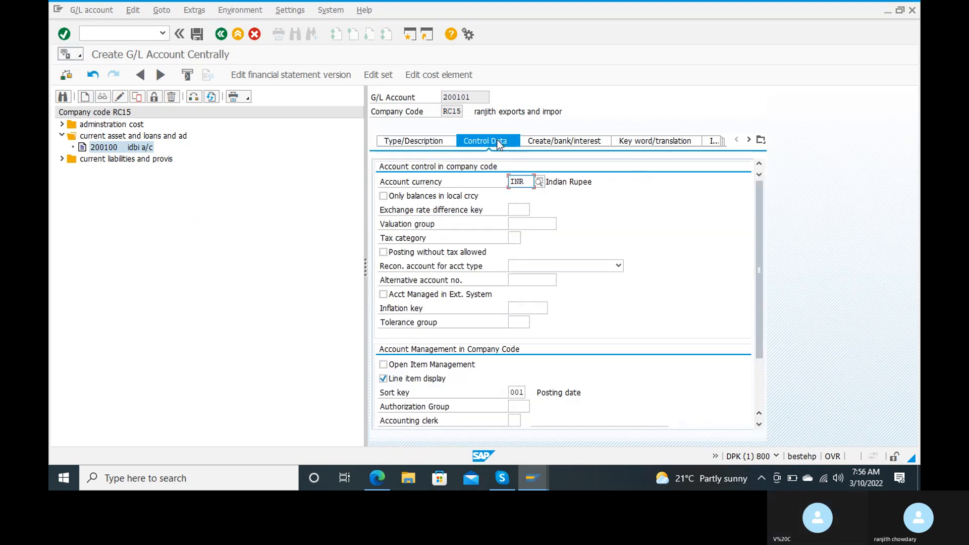
left_click(542, 265)
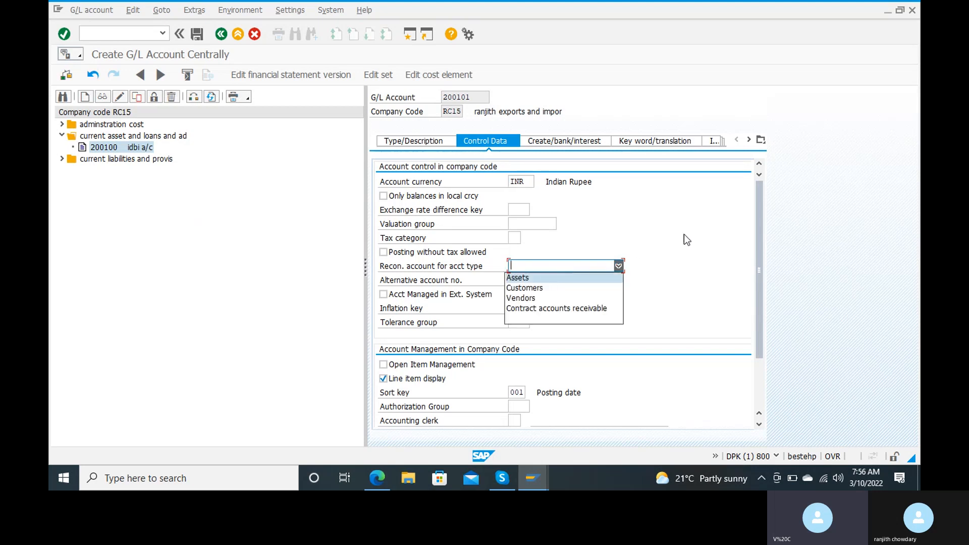
left_click(619, 268)
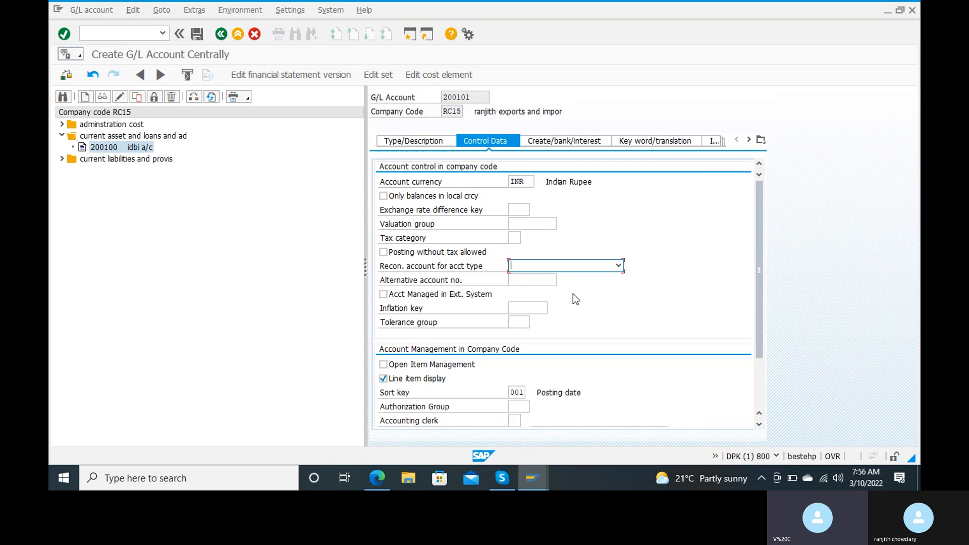
left_click(578, 143)
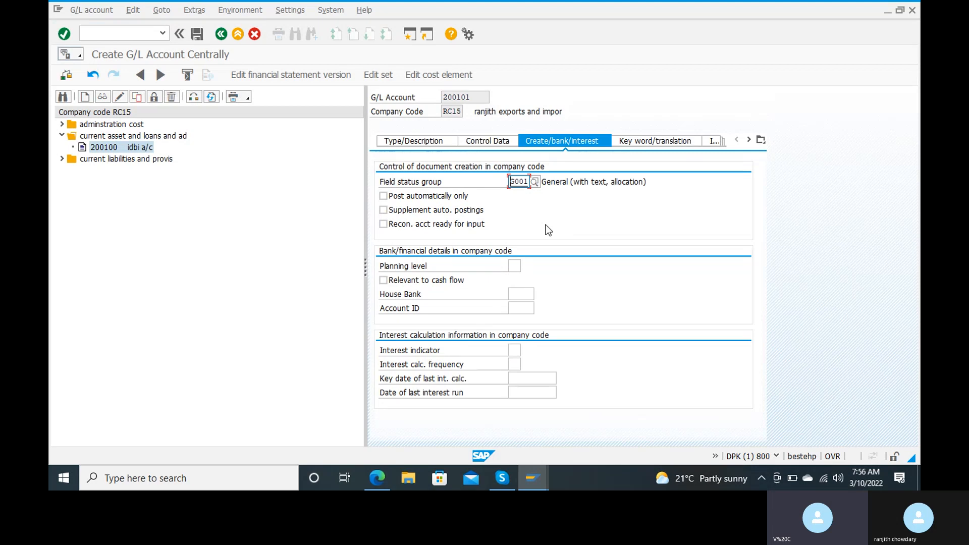
Save G/L account 200101, accepting the local-currency warning, and enter transaction /nfb03.
left_click(203, 33)
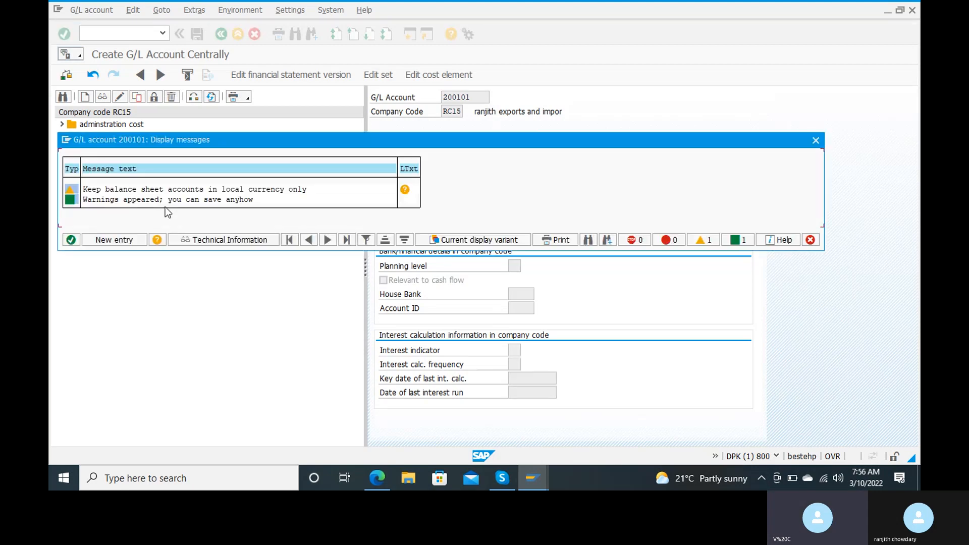
left_click(71, 240)
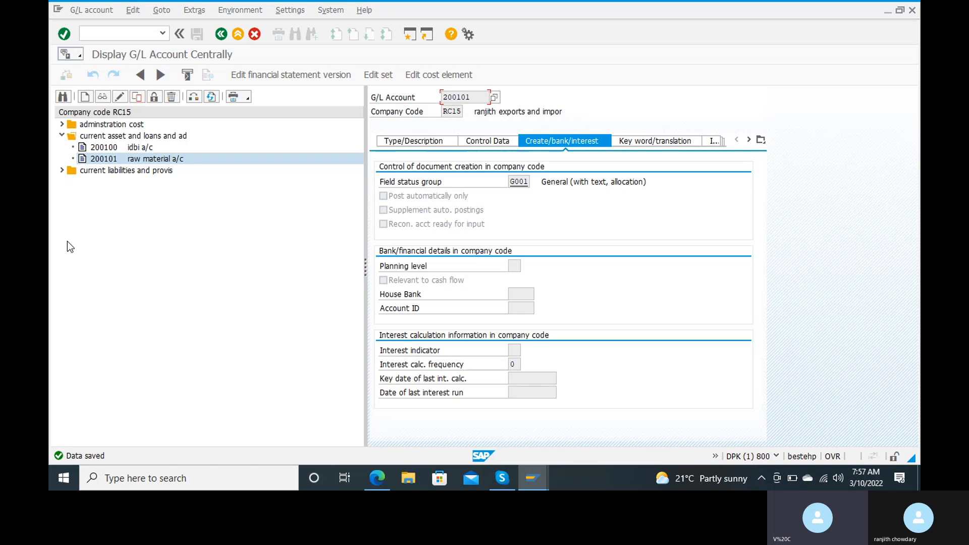
left_click(108, 38)
type("/nfb")
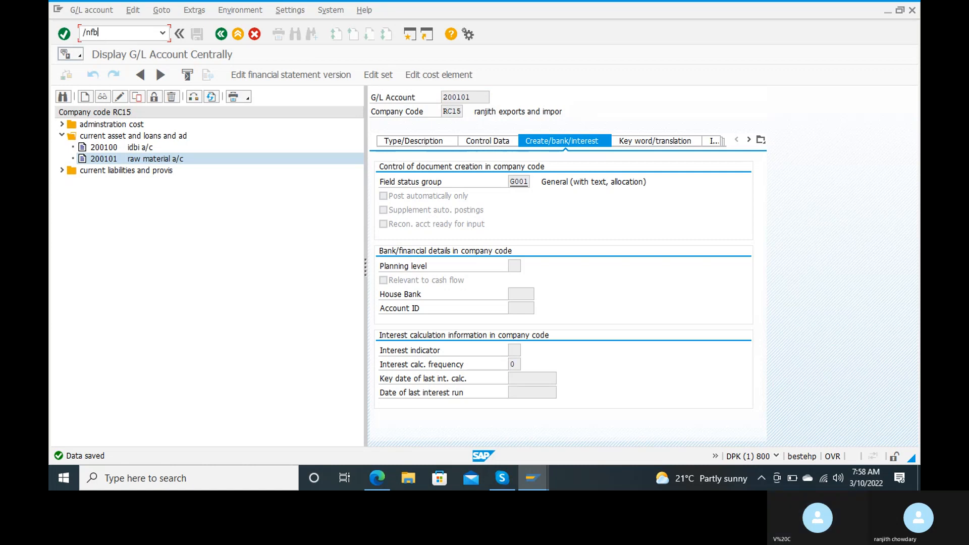
type("03")
Start the vendor invoice and fill in vendor 500000000, found by postal code 123456.
key("Return")
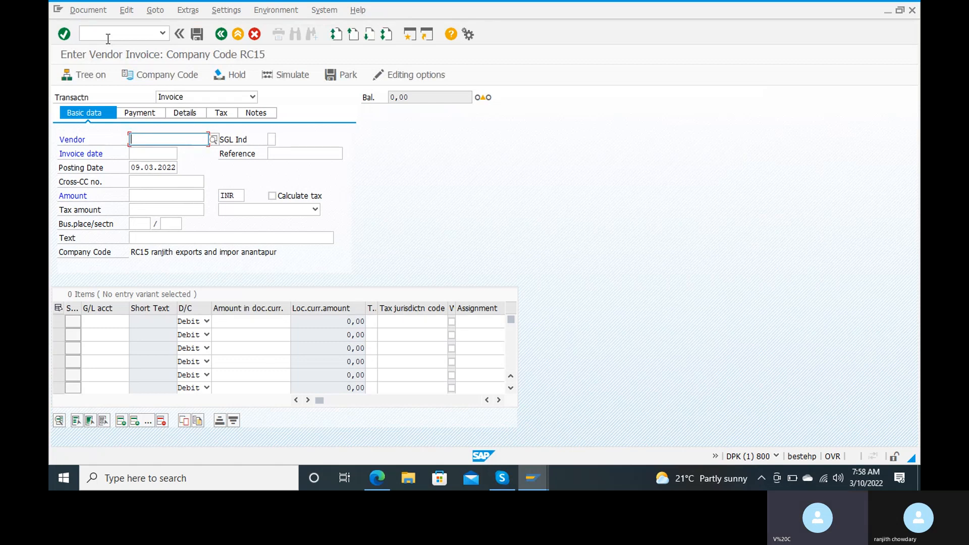
type("r")
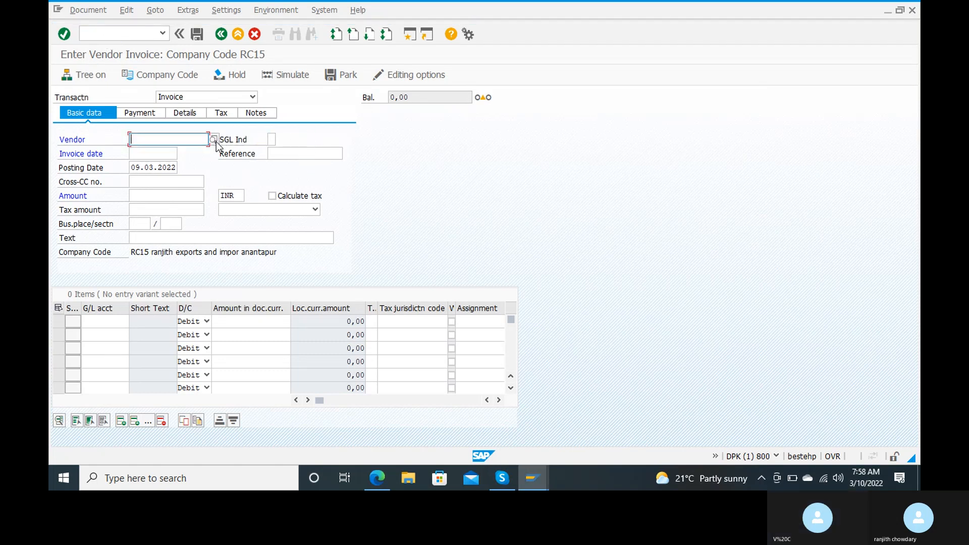
left_click(214, 140)
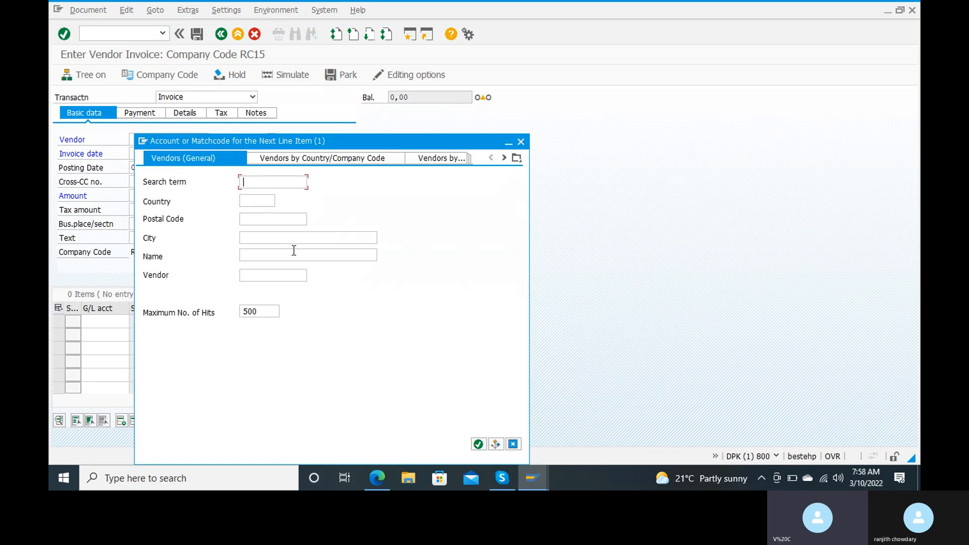
left_click(272, 219)
double_click(272, 220)
type("123456")
key("Return")
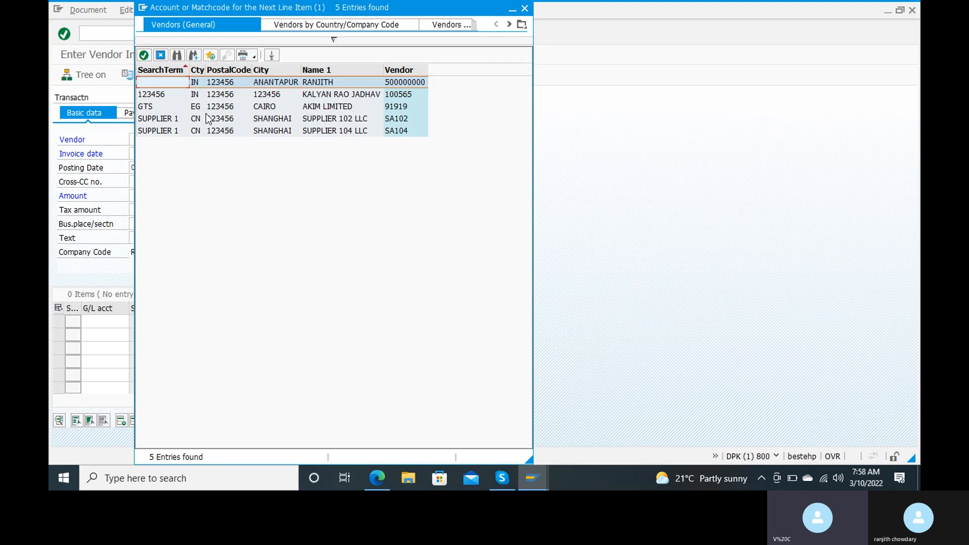
double_click(228, 87)
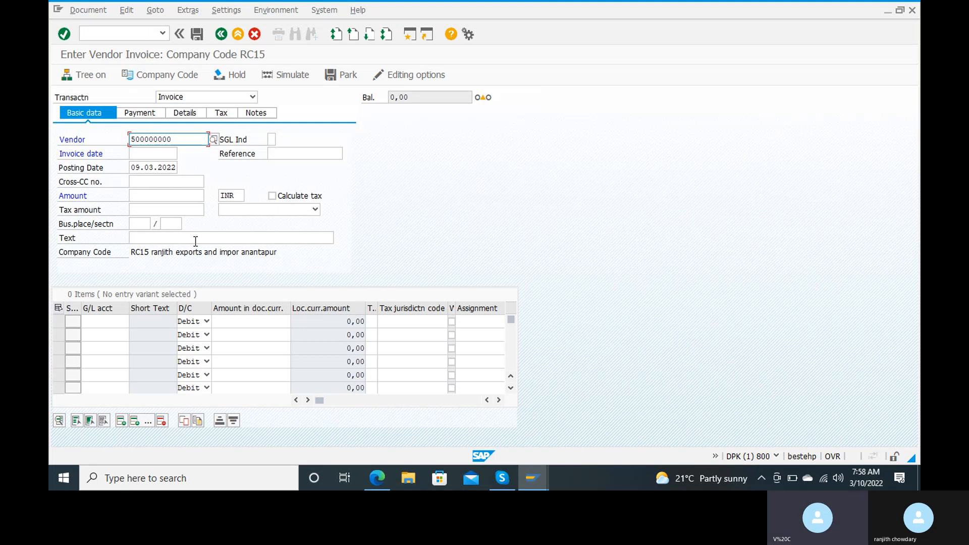
Set both the invoice date and posting date to 10.03.2022.
left_click(145, 153)
type("1")
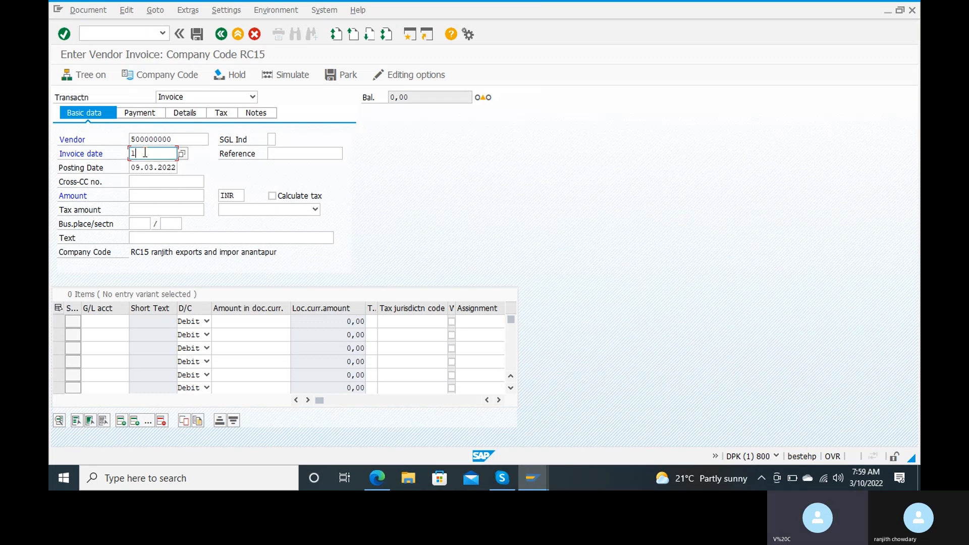
type("0.03.2022")
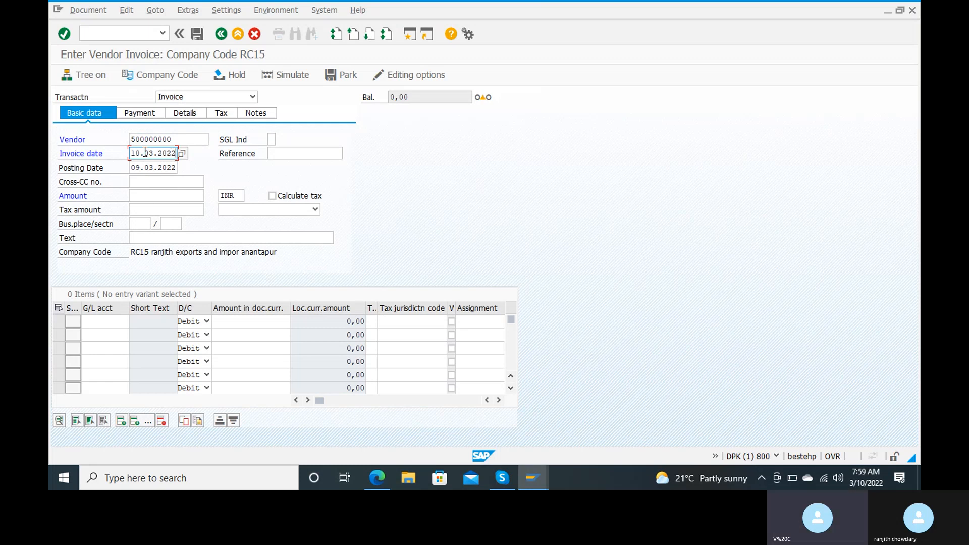
key("Tab")
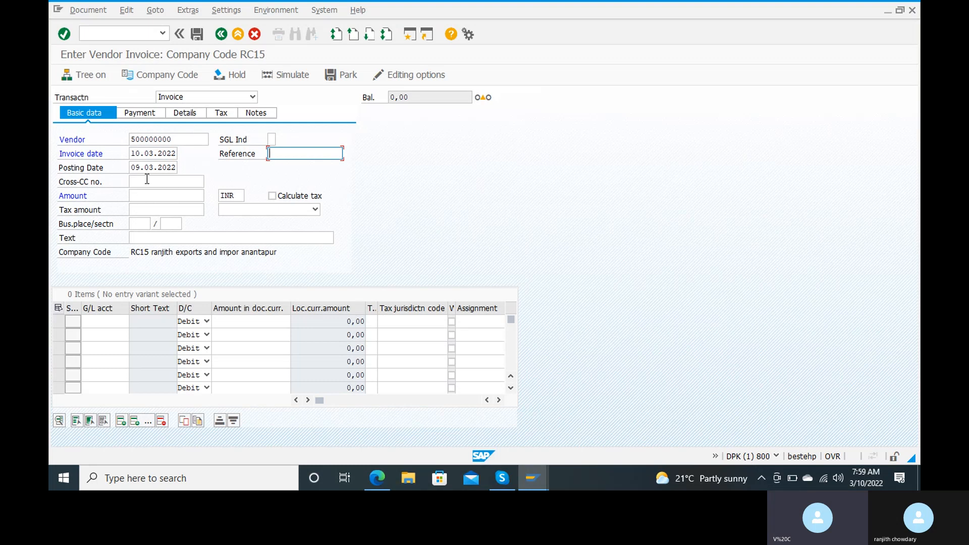
left_click(140, 165)
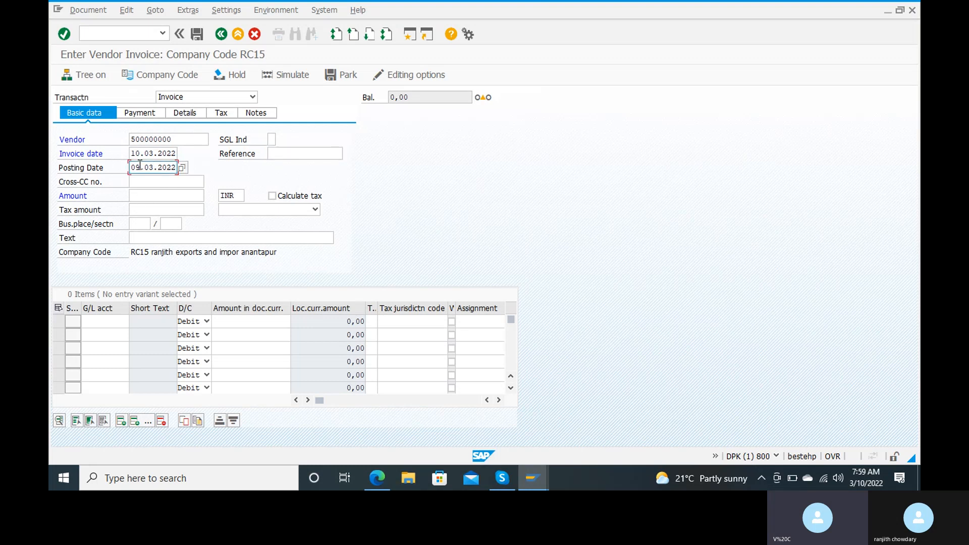
key("BackSpace")
key("BackSpace")
type("10.03.2022")
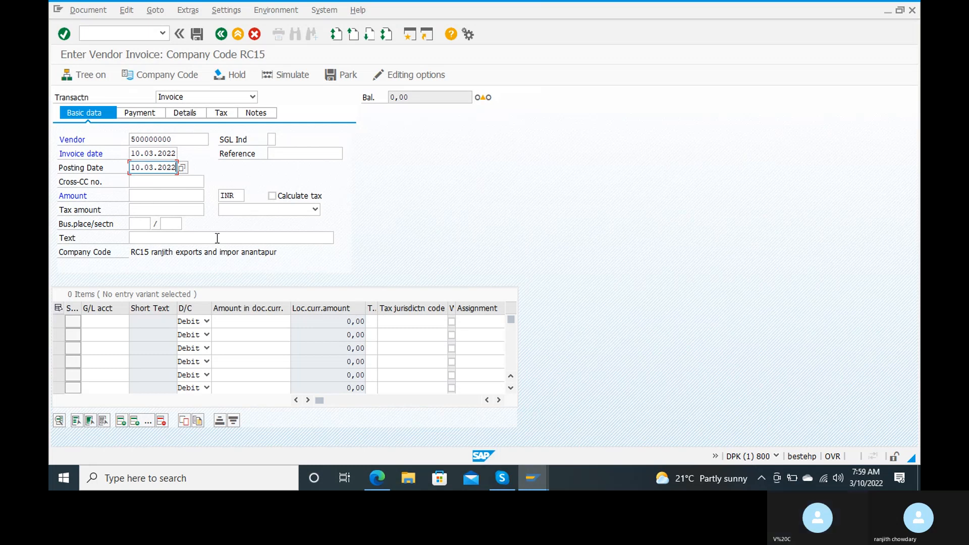
Enter reference 1 and move through the cross-company code number and amount fields.
left_click(283, 152)
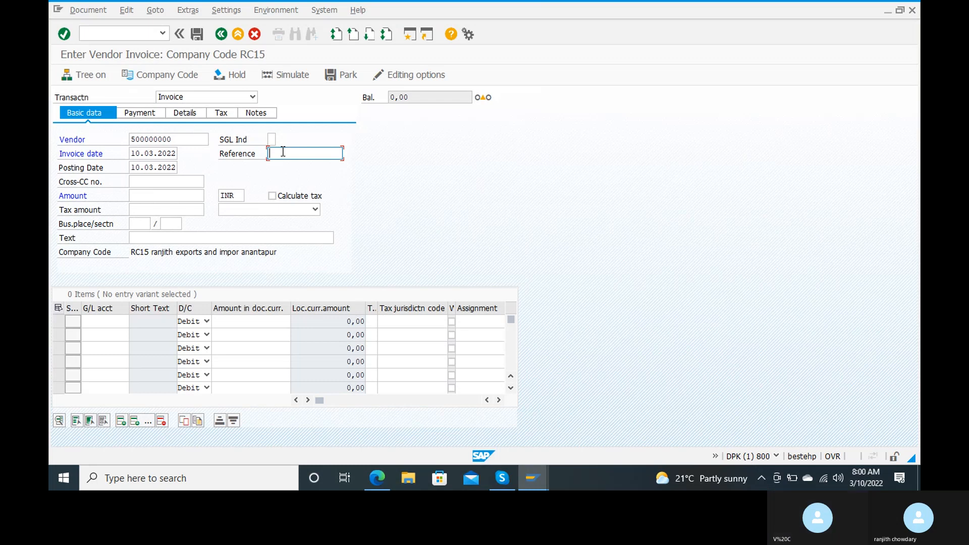
type("1")
key("Tab")
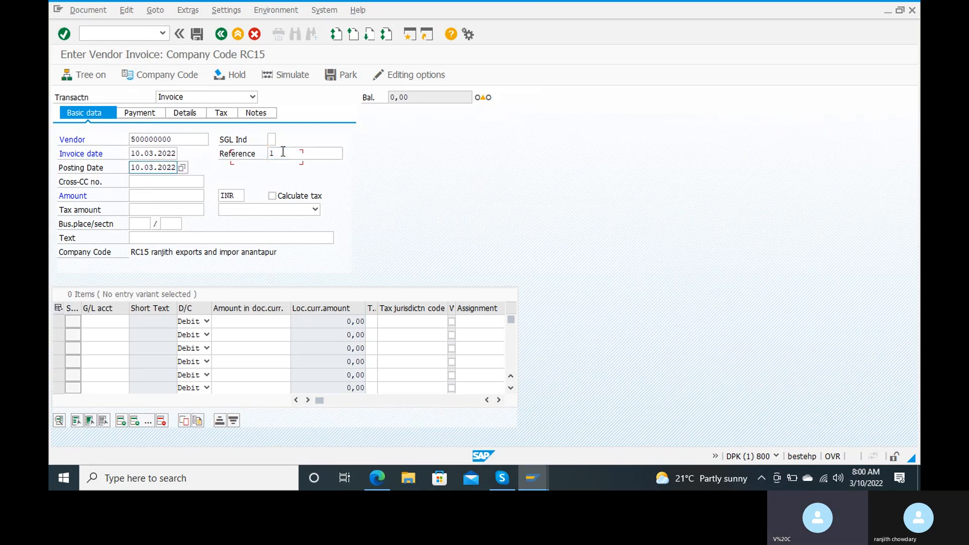
key("Tab")
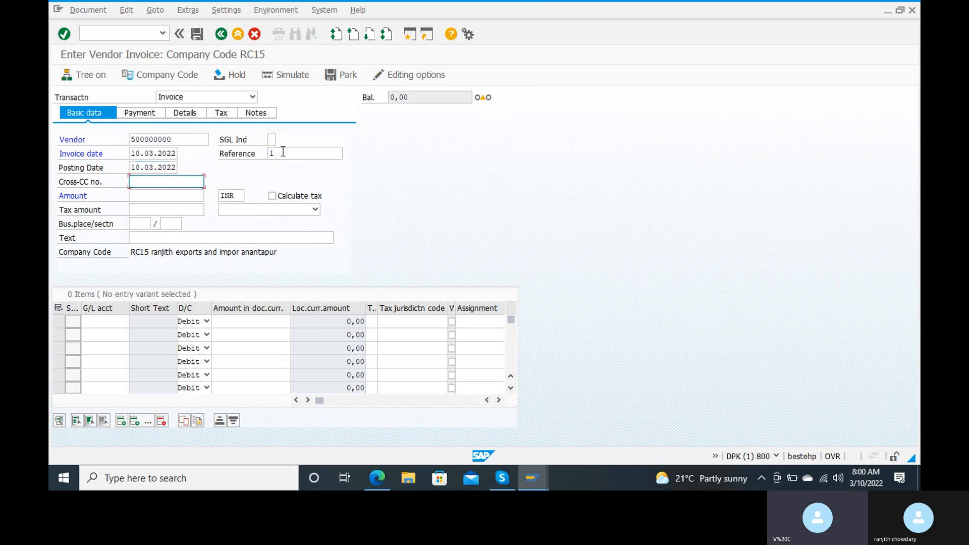
key("Tab")
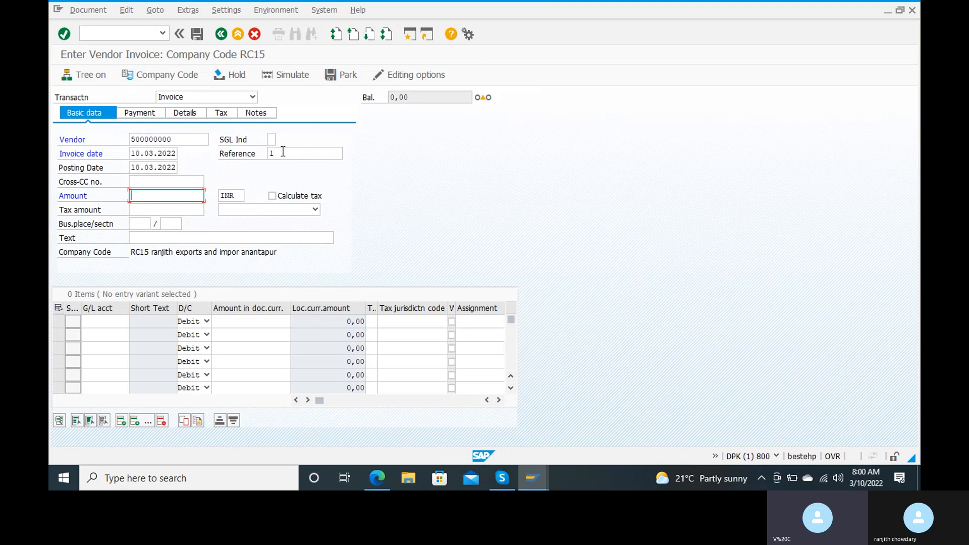
key("shift+Tab")
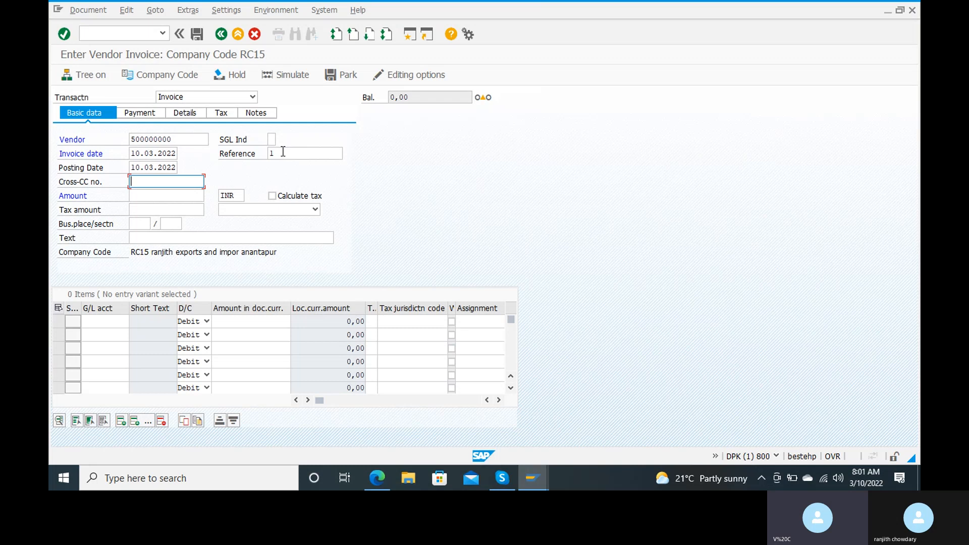
Enter amount 200000 and the text 'purchasing raw material from vendor' on the invoice.
key("Tab")
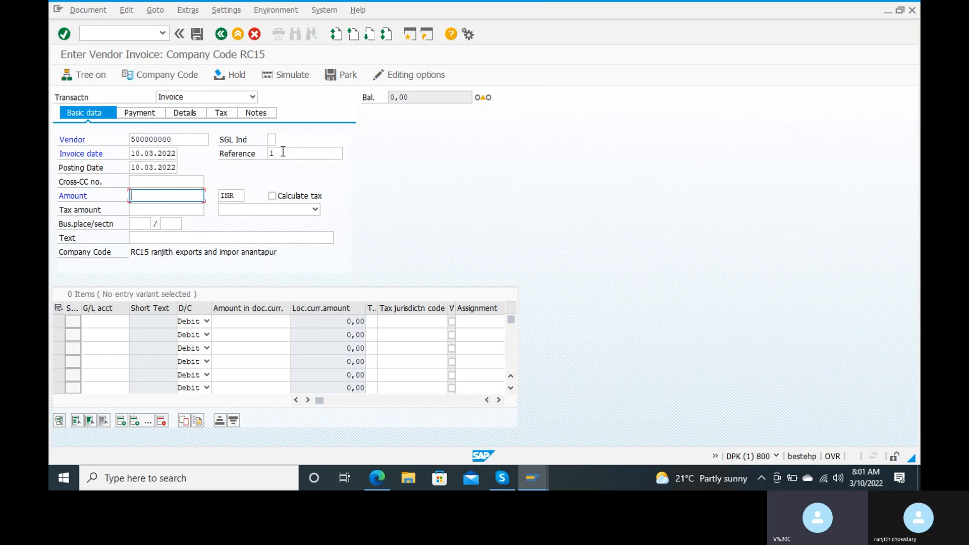
type("200000")
left_click(237, 238)
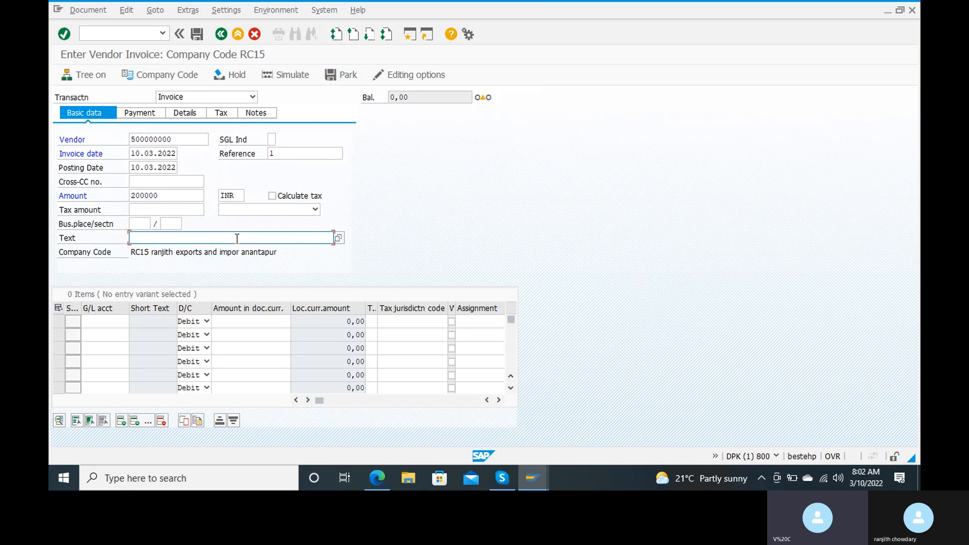
type("purchasing raw mater")
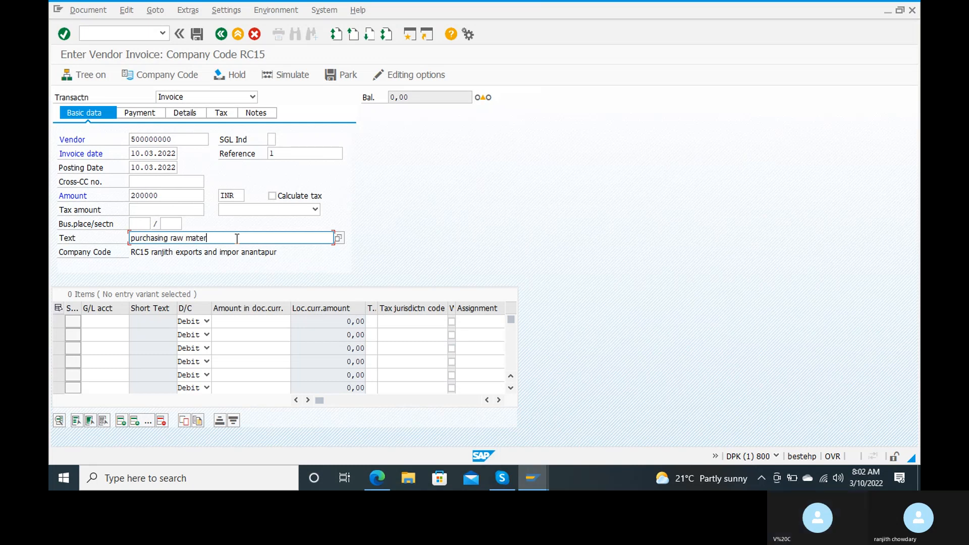
type("ial fro")
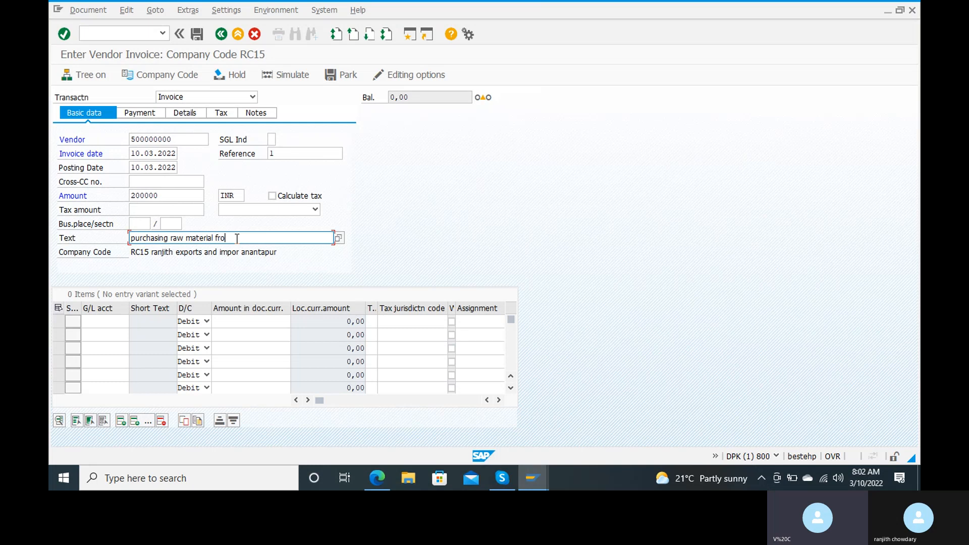
type("m vendor")
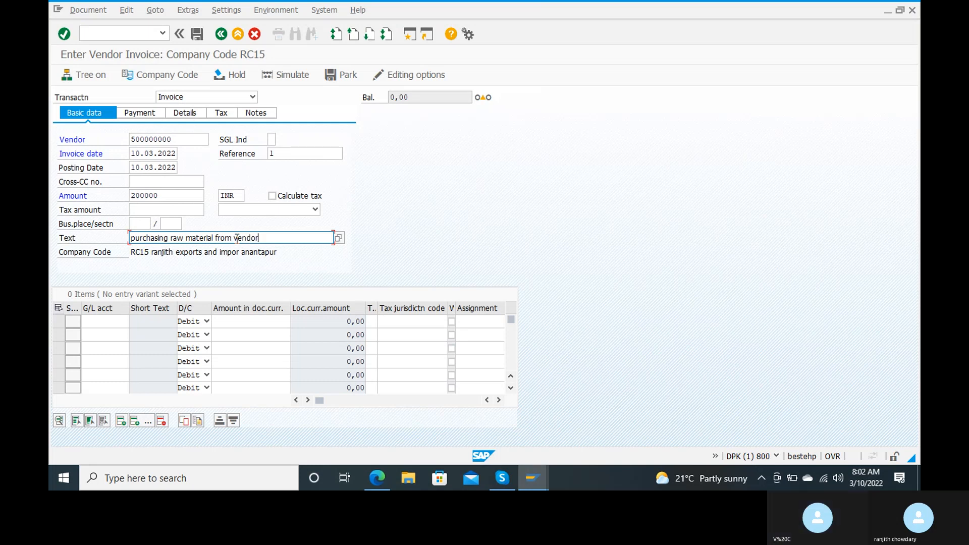
key("Tab")
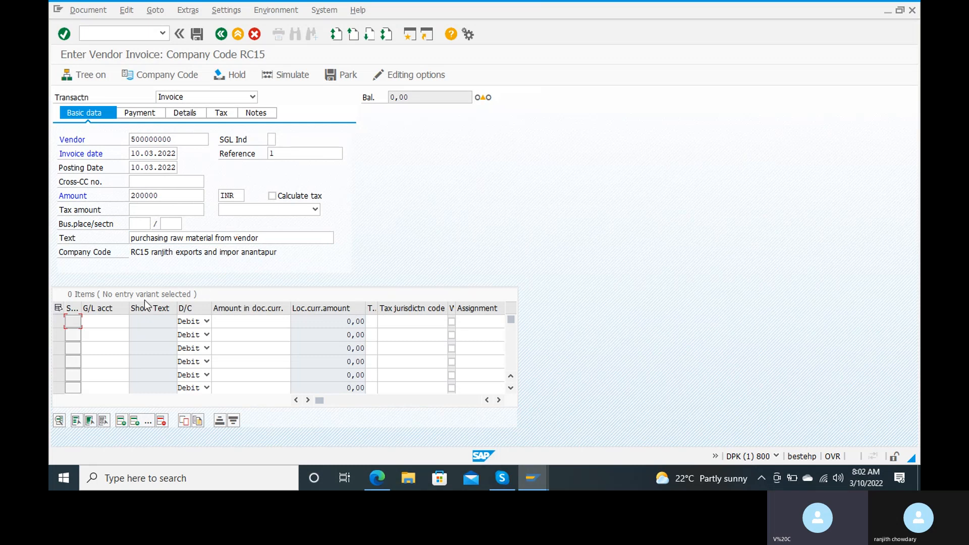
Start a G/L account lookup on the first item row, which triggers a connection error.
left_click(109, 319)
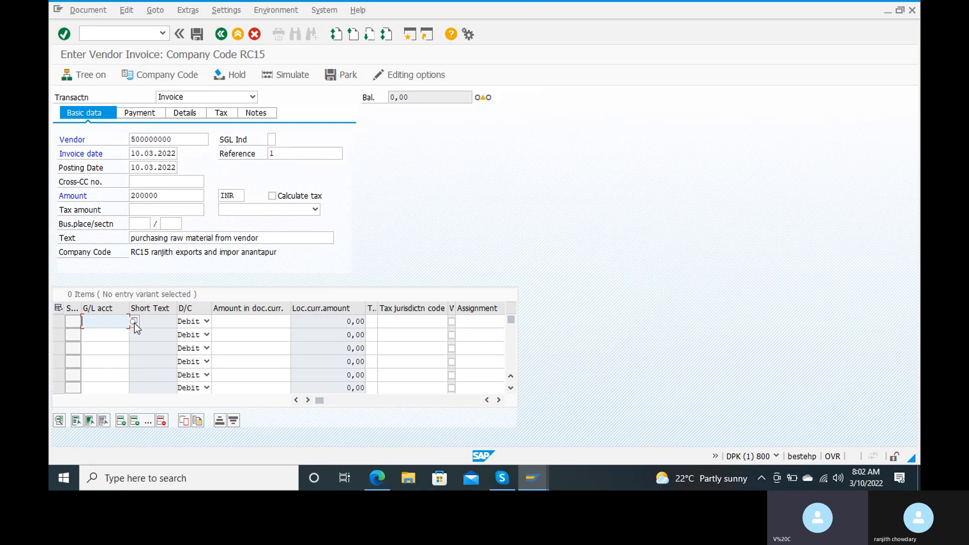
left_click(135, 322)
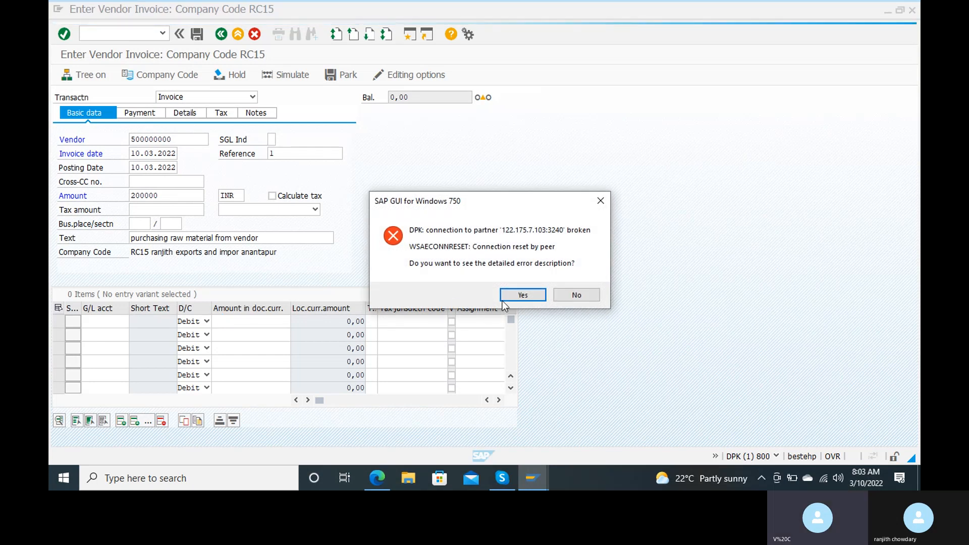
Dismiss the broken-connection error and bring up the SAP Logon window.
left_click(511, 298)
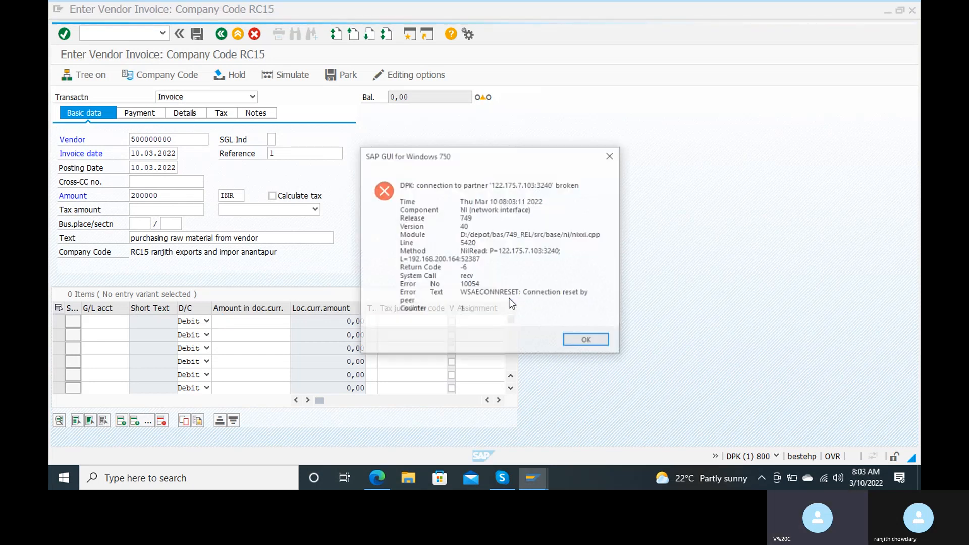
left_click(587, 341)
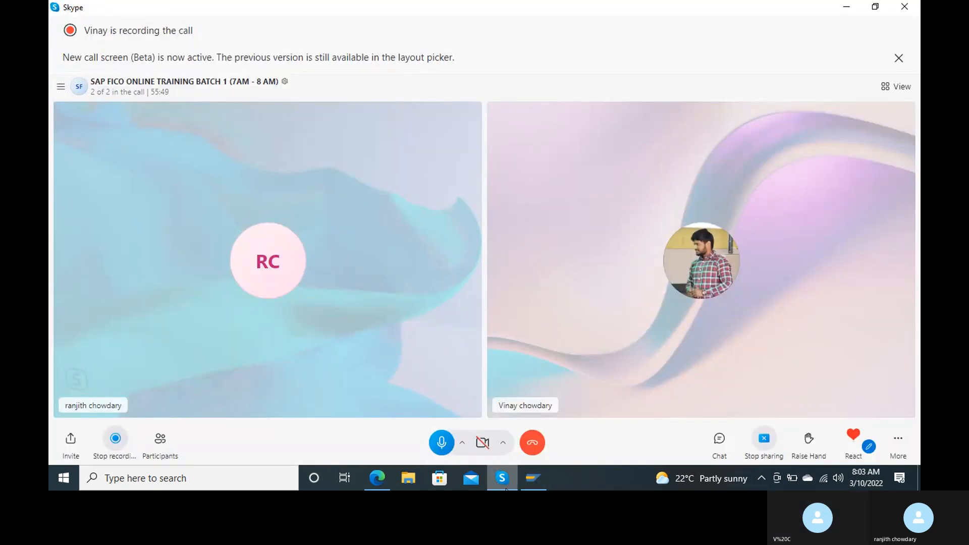
mouse_move(543, 472)
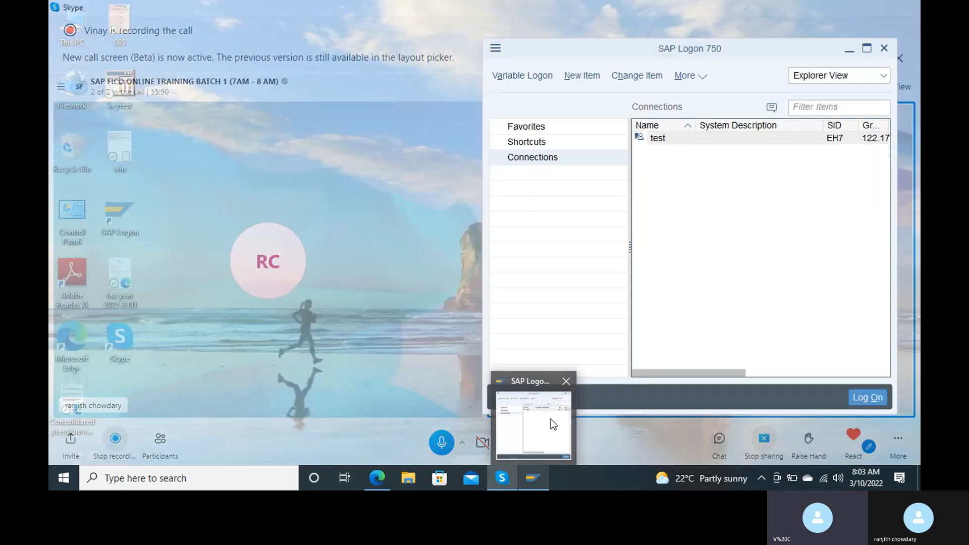
left_click(550, 418)
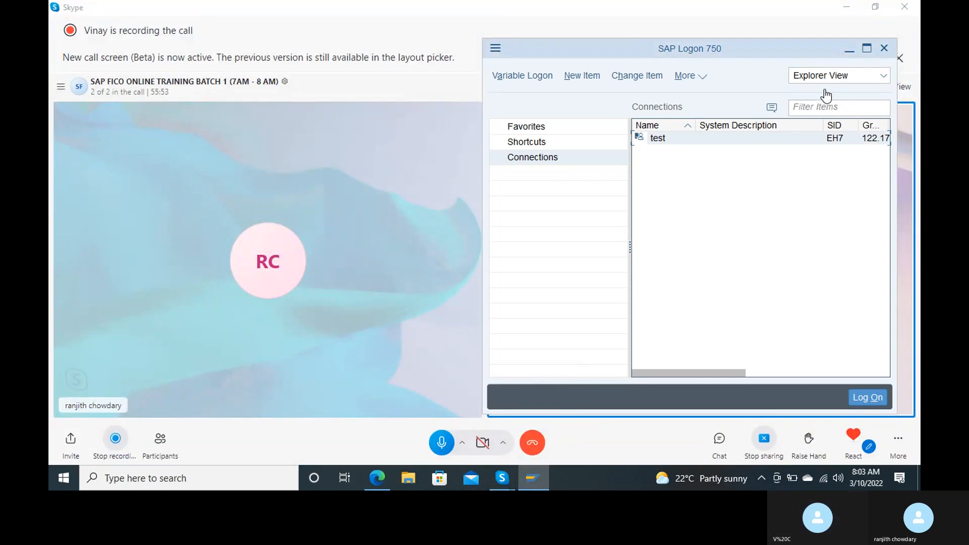
Log on through the test connection with the suggested user and the account password.
double_click(683, 143)
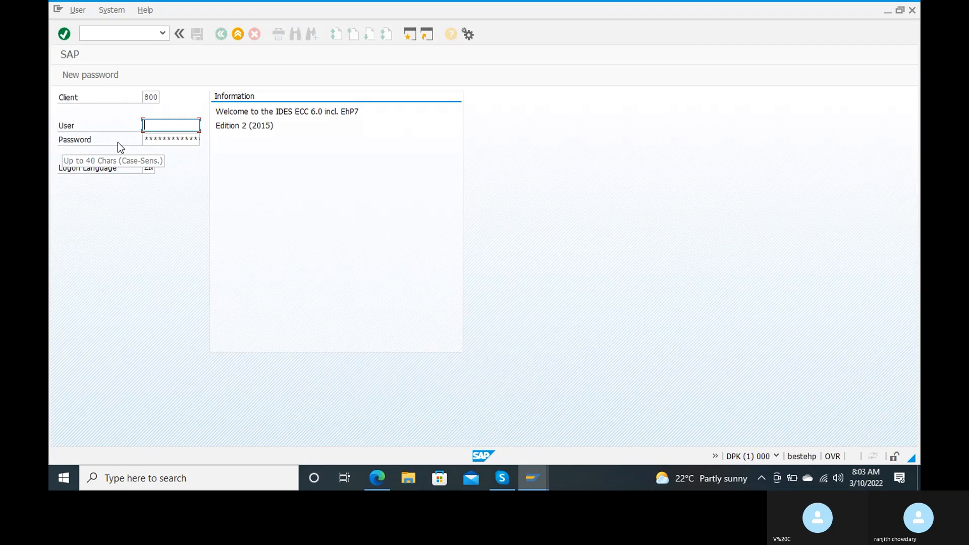
type("4")
key("Down")
key("Return")
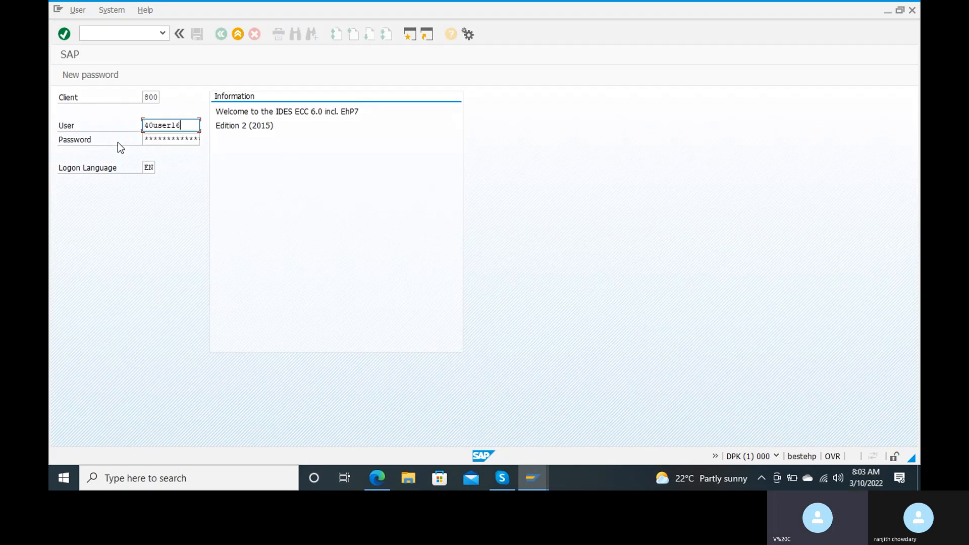
key("Tab")
type("**********")
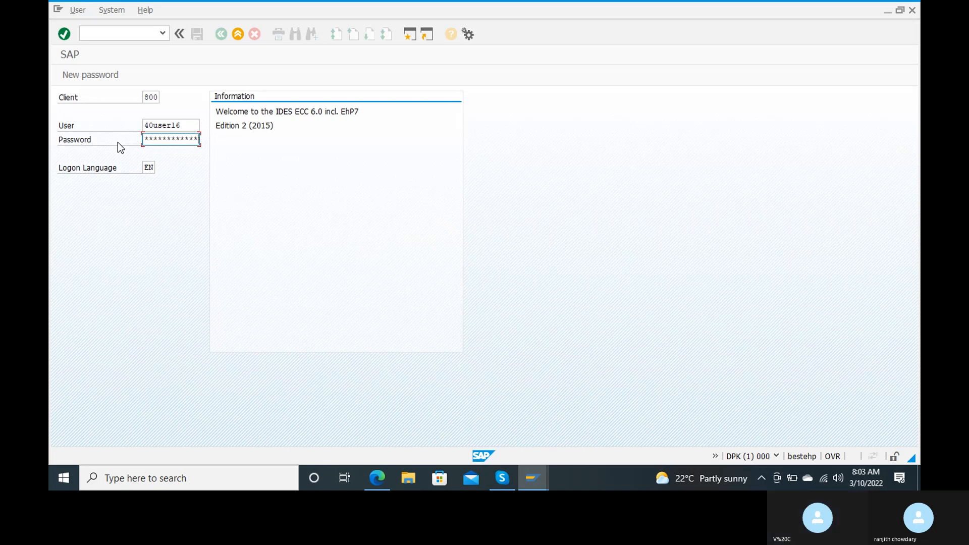
key("Return")
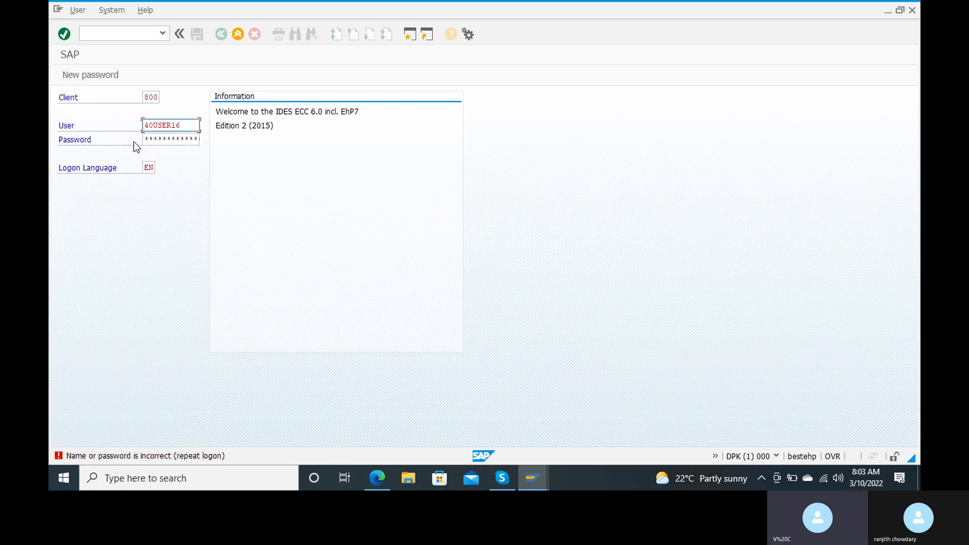
Re-enter the password, continue this logon ending other sessions, and dismiss the failed-attempts notice.
left_click(147, 139)
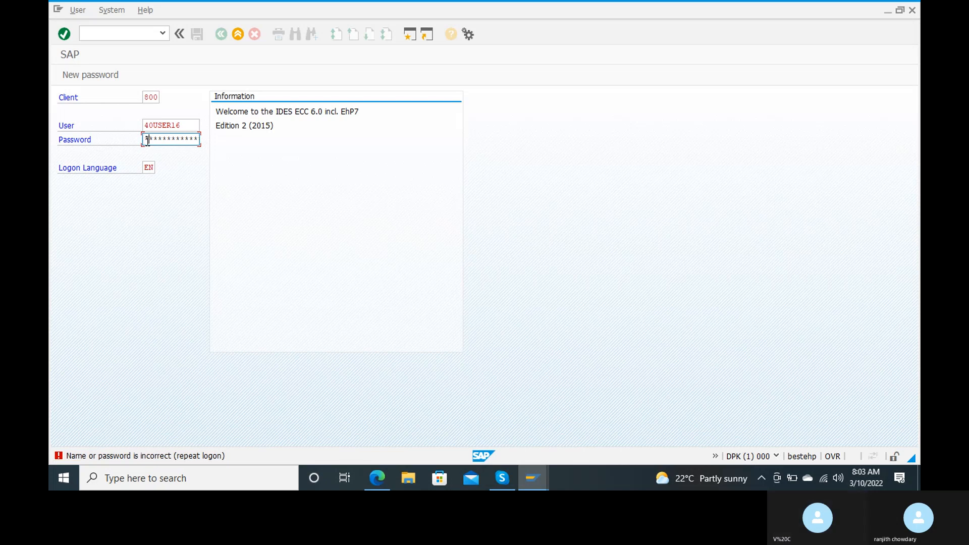
type("*******")
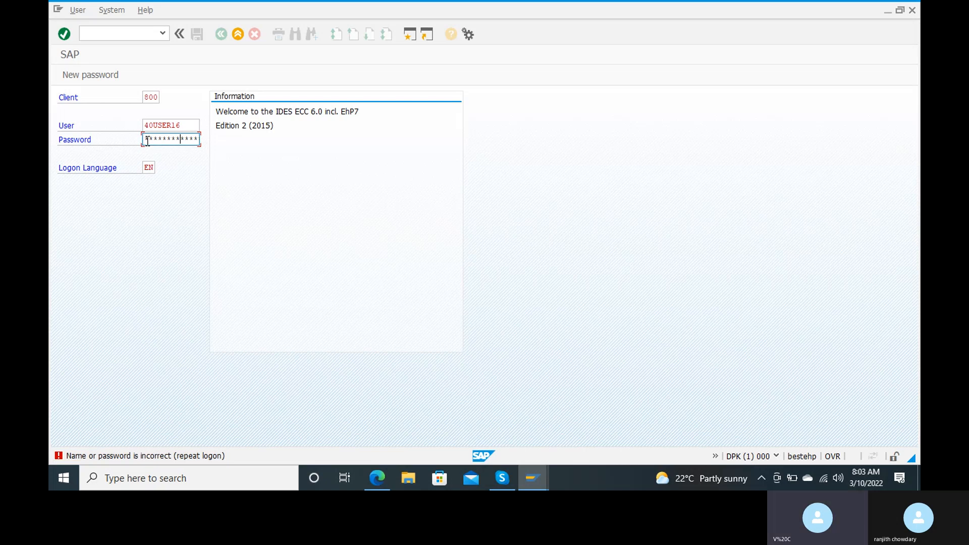
type("*")
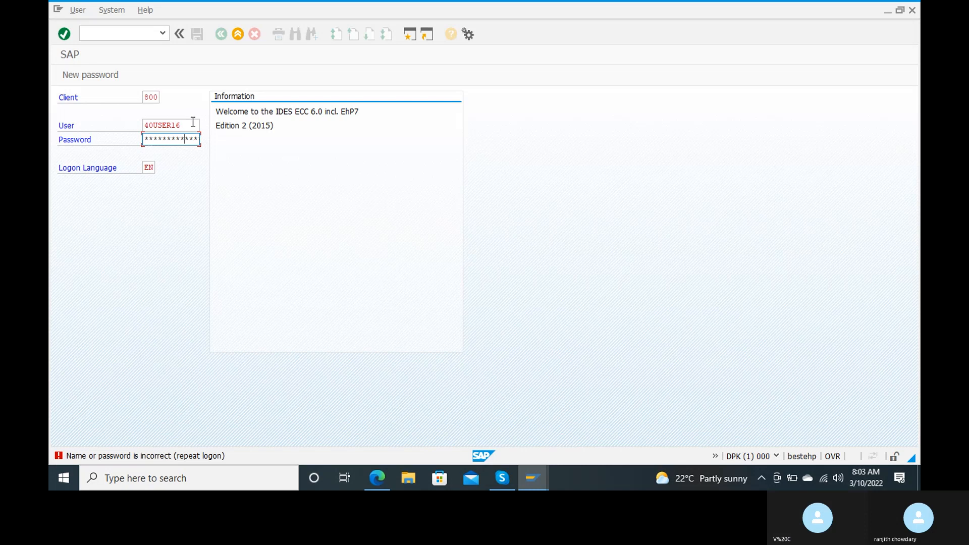
key("Return")
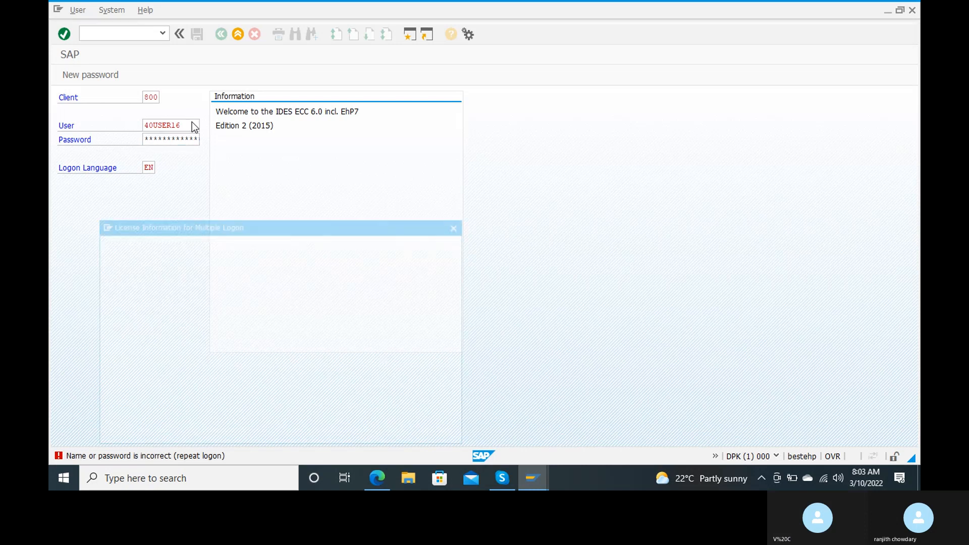
left_click(205, 359)
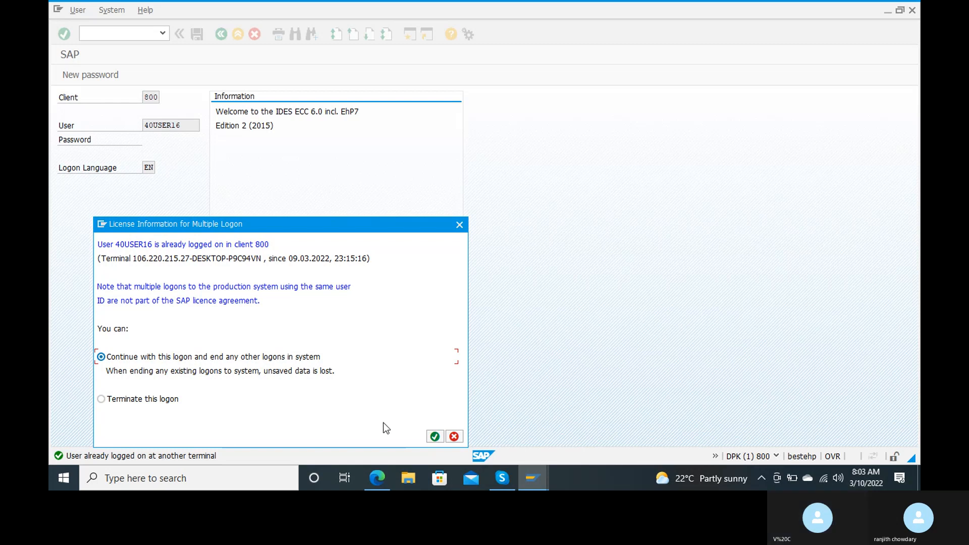
left_click(436, 437)
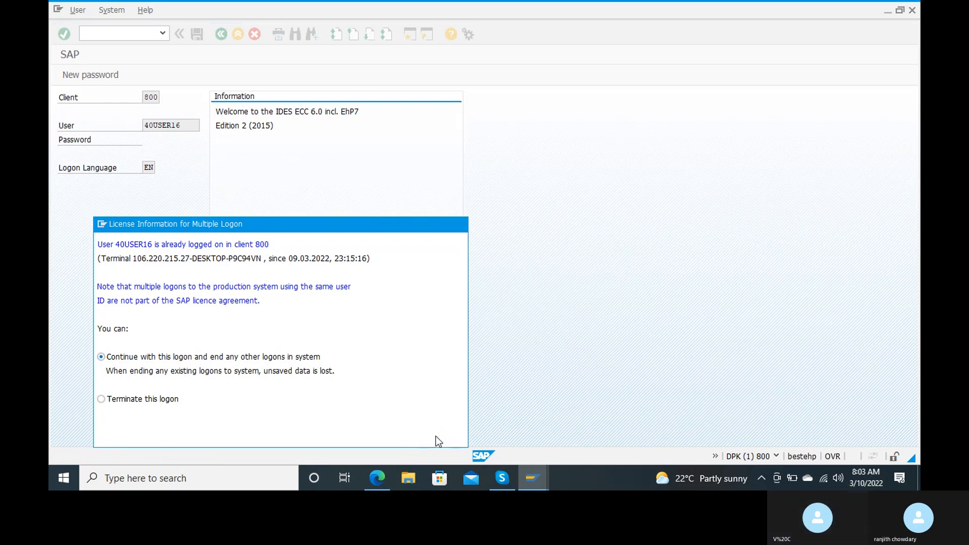
left_click(338, 369)
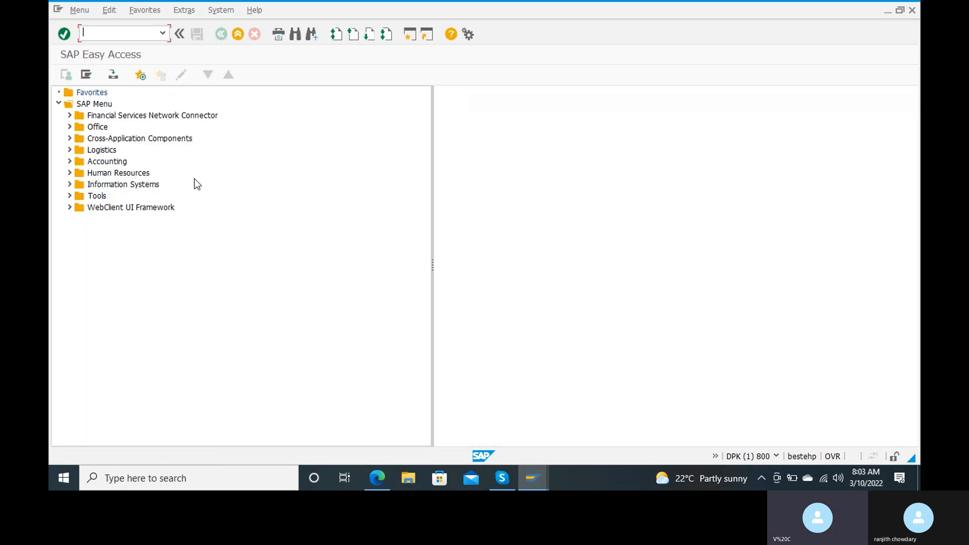
Reopen FB60 and set company code RC15.
type("fb60")
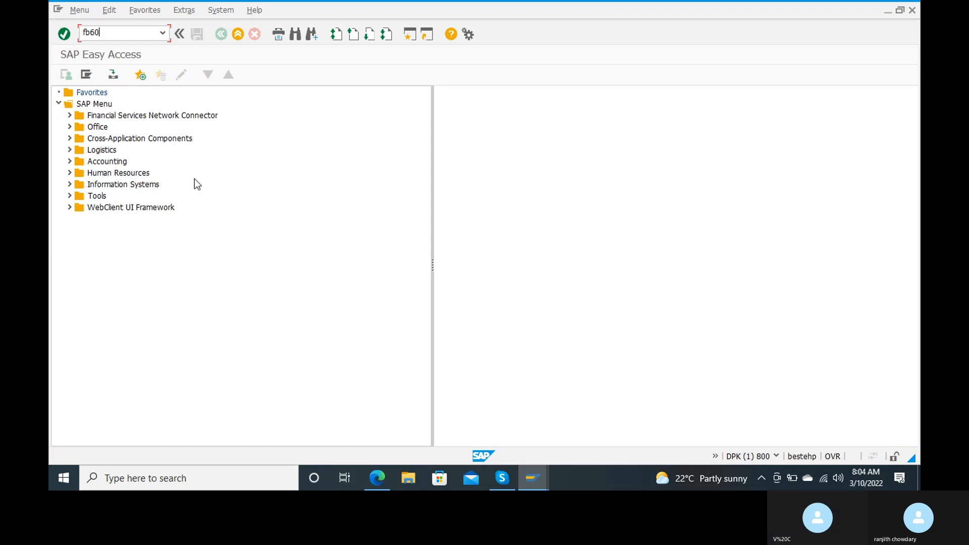
key("Return")
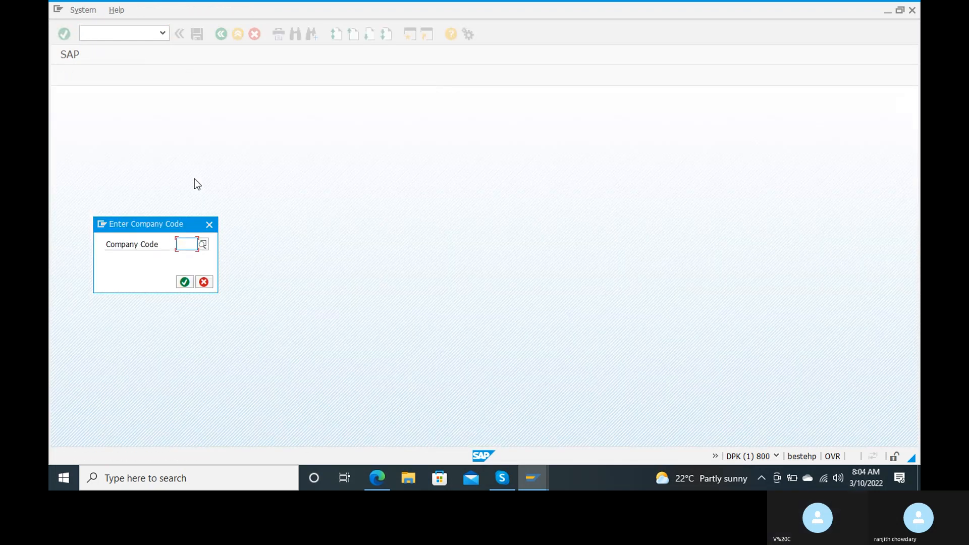
type("rc")
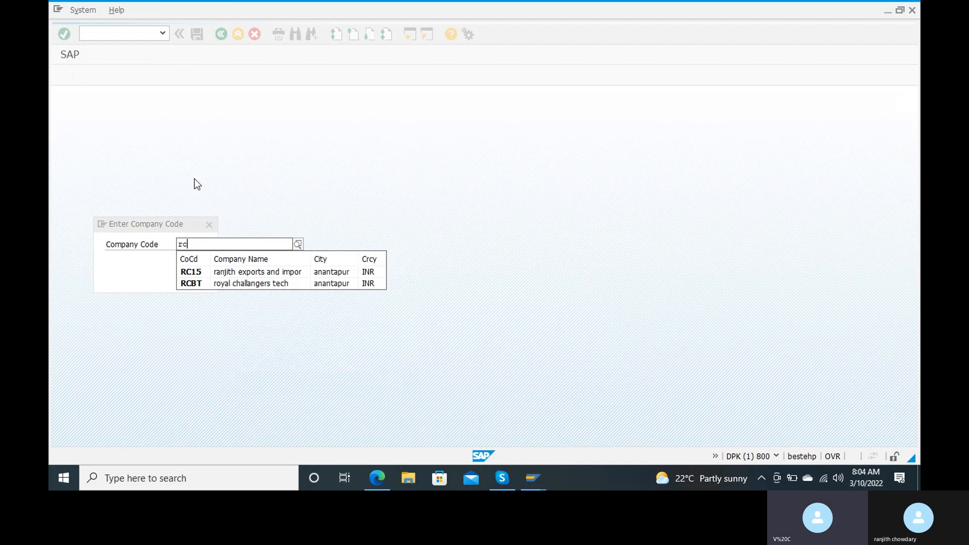
key("Down")
key("Return")
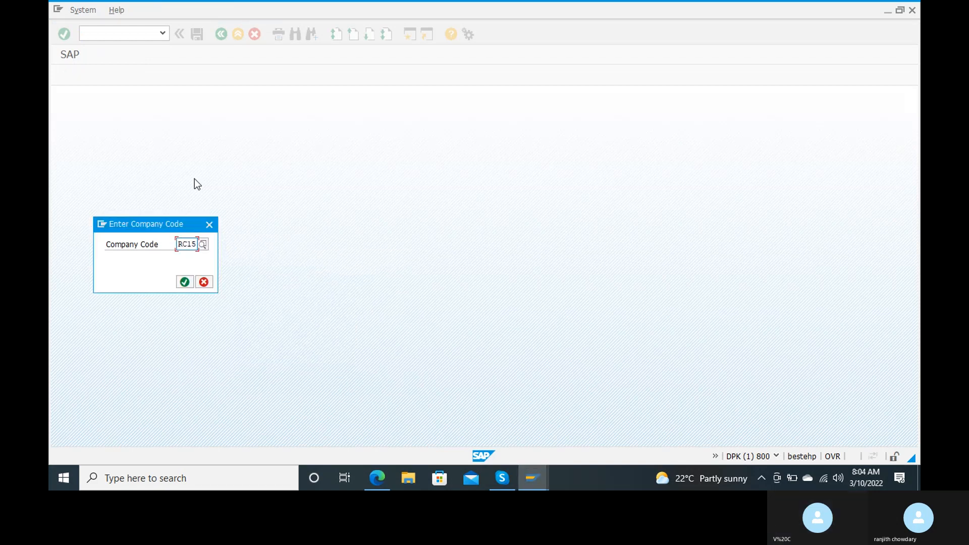
key("Return")
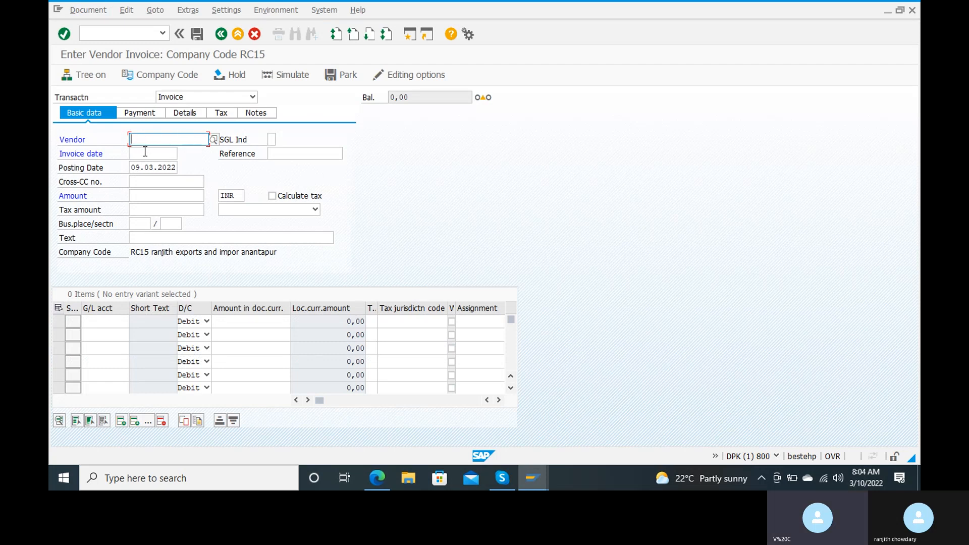
Fill in the vendor by searching postal code 123456 and choosing the first hit.
type("r")
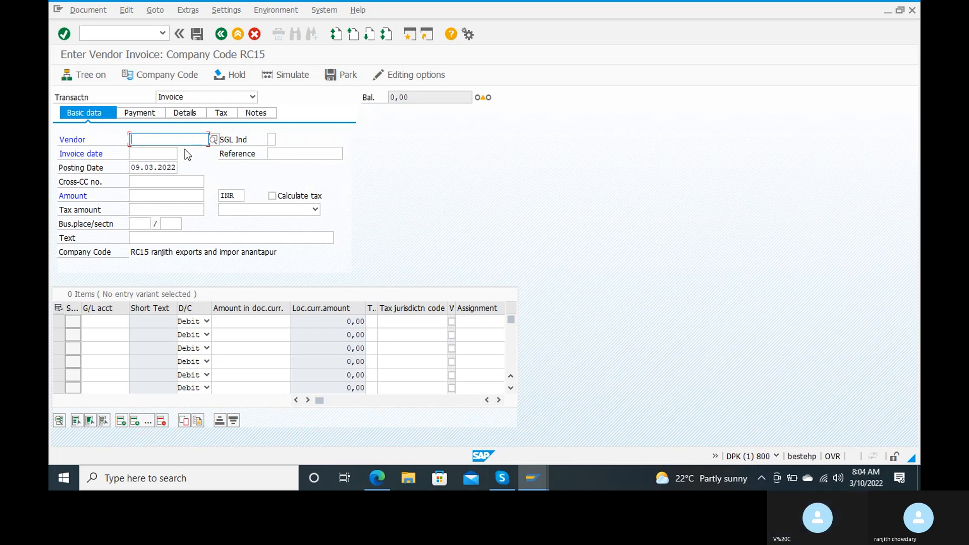
left_click(214, 138)
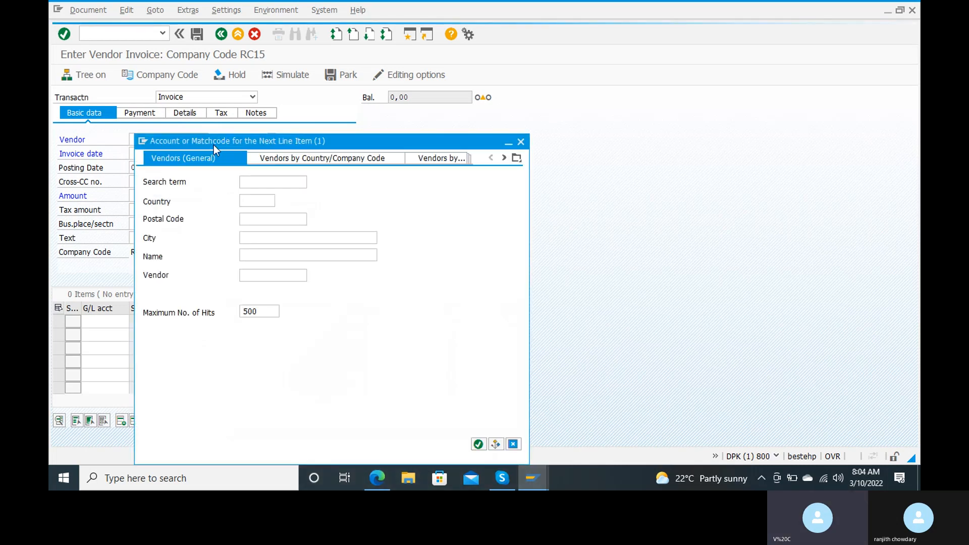
left_click(269, 220)
type("123456")
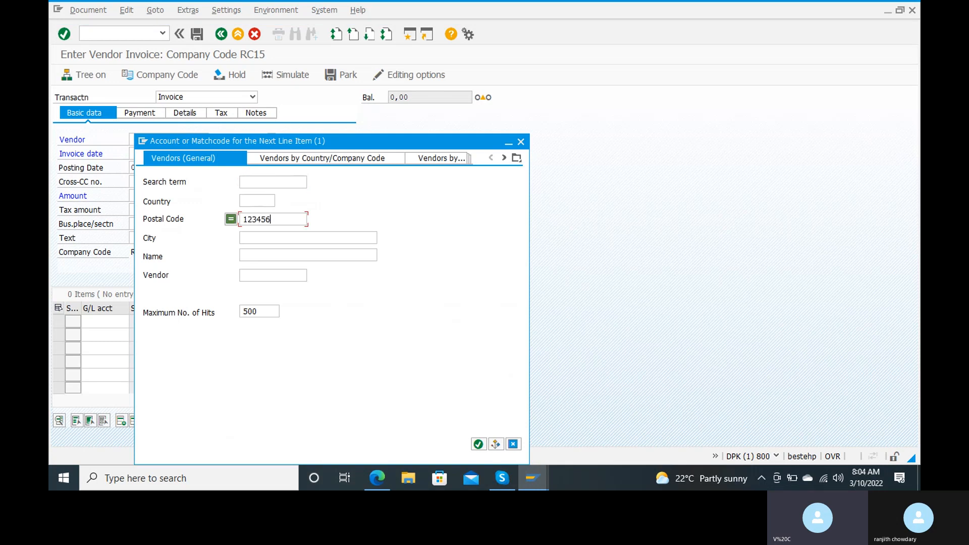
left_click(267, 220)
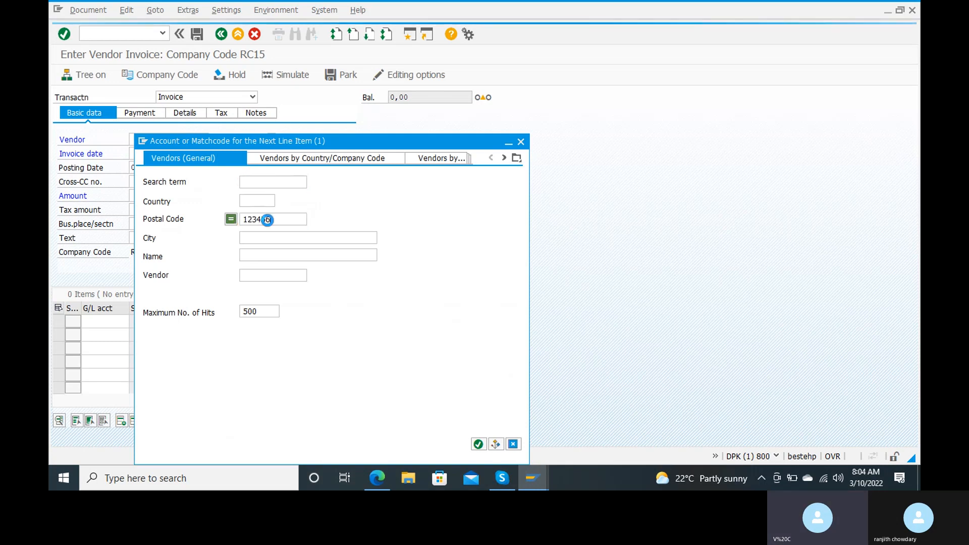
key("Return")
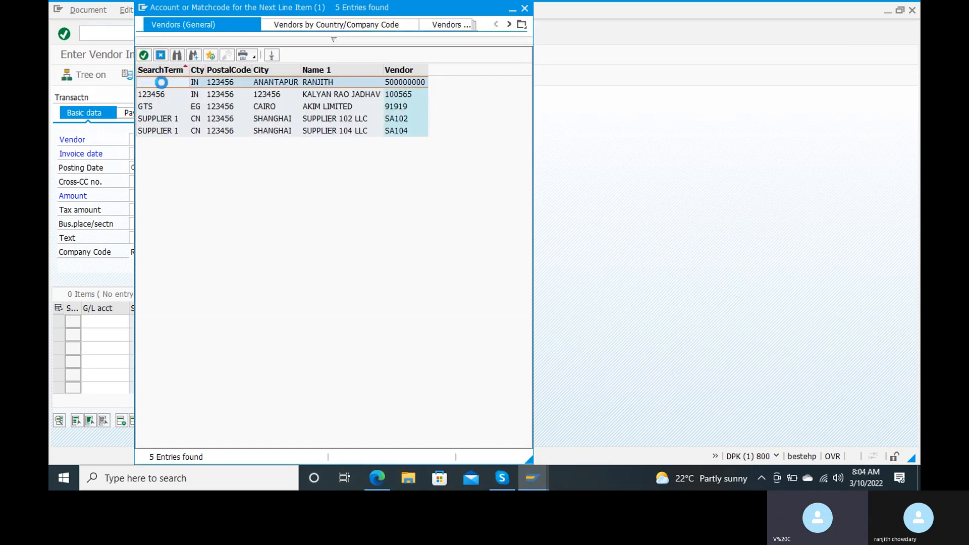
double_click(162, 82)
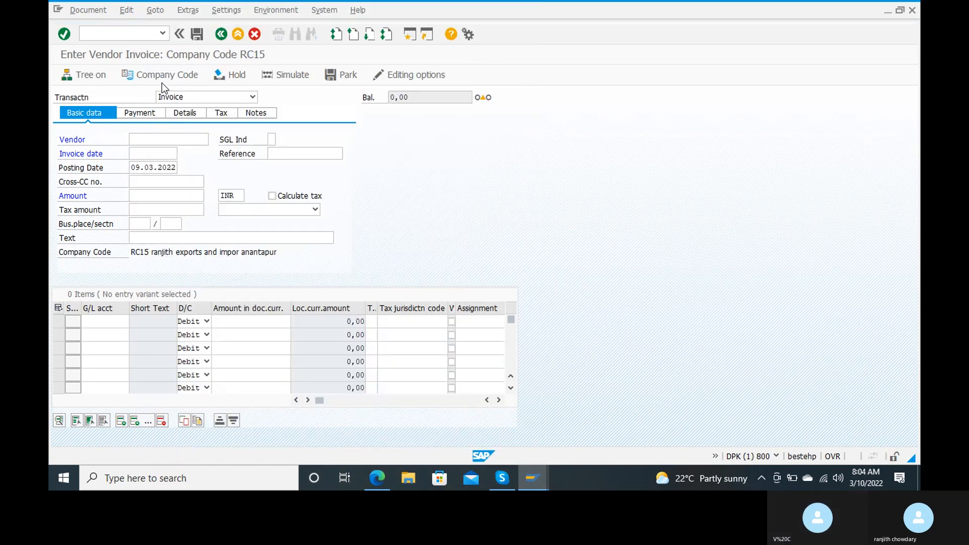
Set both the invoice date and posting date to 10.03.2022.
left_click(163, 154)
type("10")
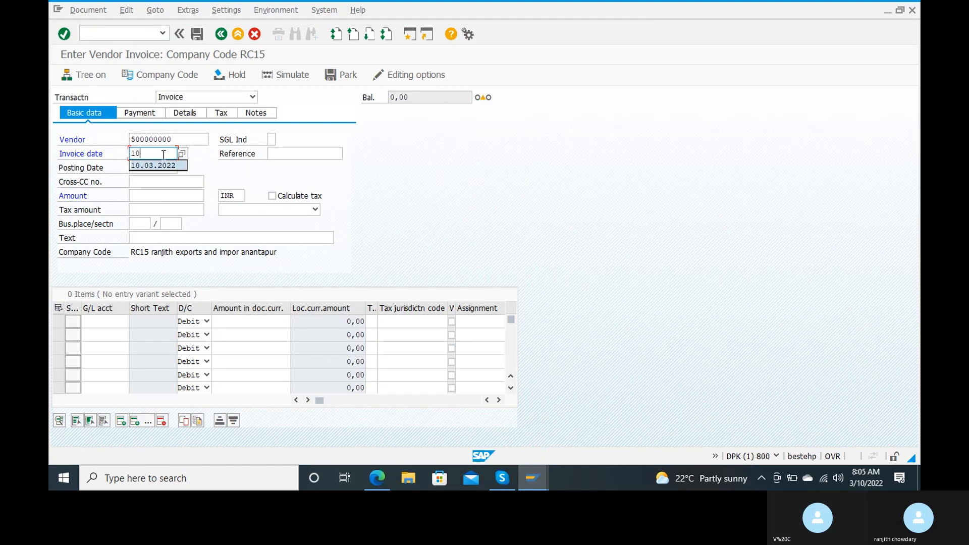
key("Down")
key("Return")
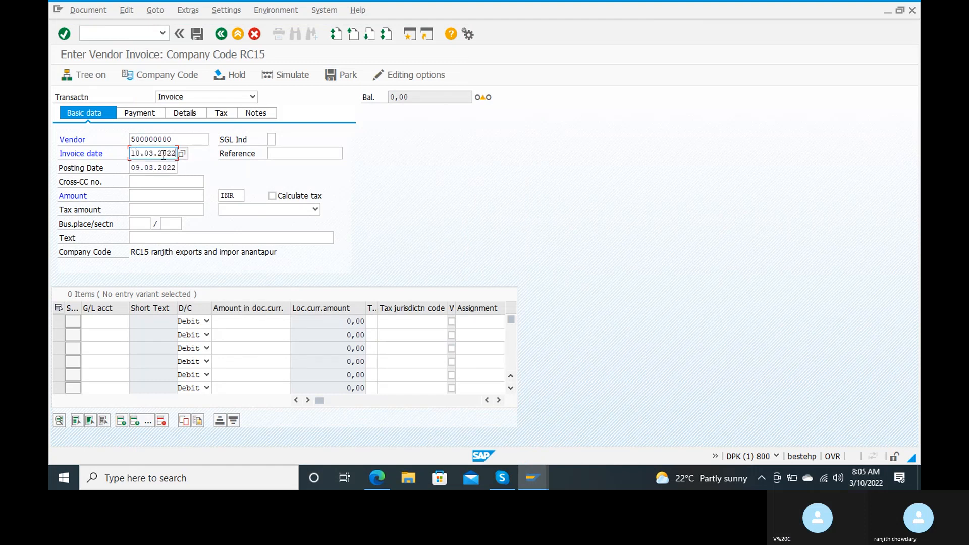
left_click(161, 172)
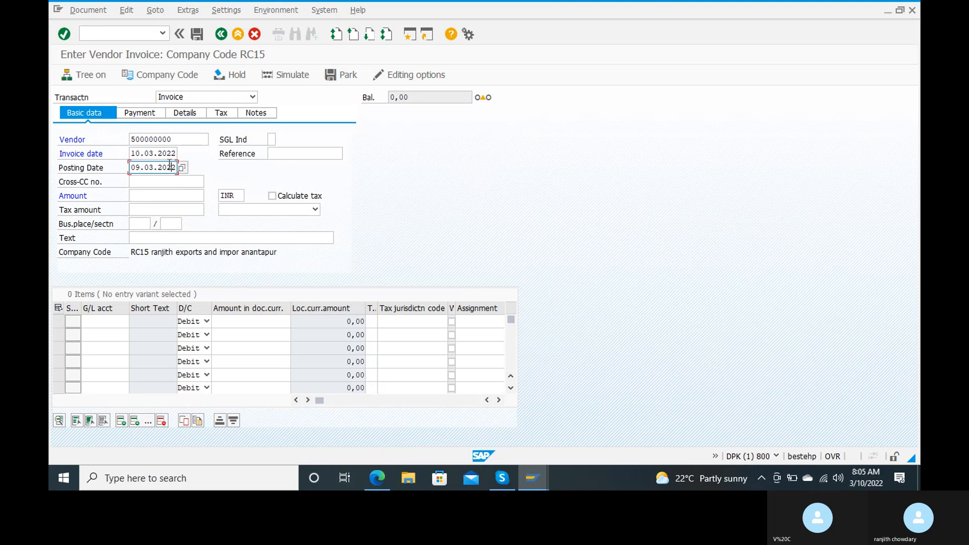
key("BackSpace")
key("BackSpace")
key("BackSpace")
key("BackSpace")
key("BackSpace")
key("BackSpace")
key("BackSpace")
key("BackSpace")
key("BackSpace")
key("BackSpace")
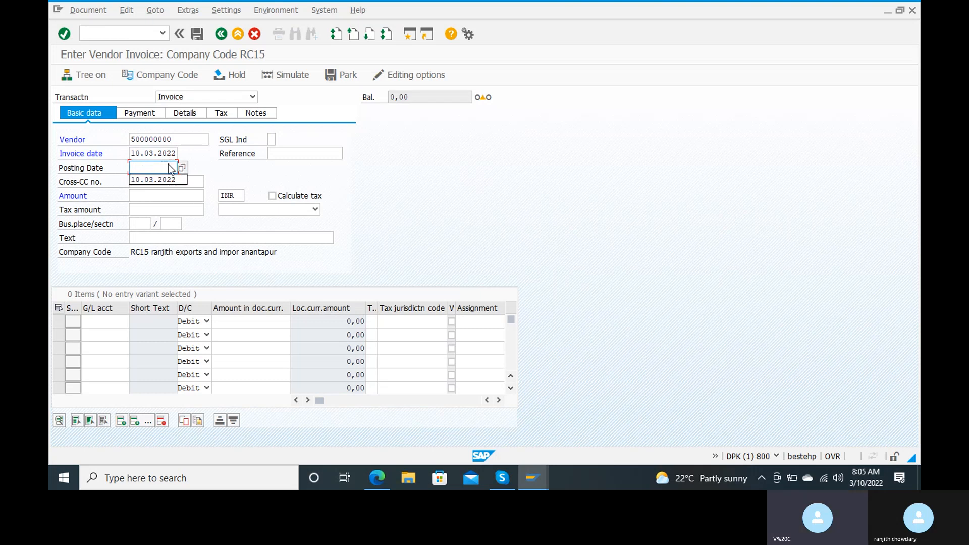
left_click(157, 180)
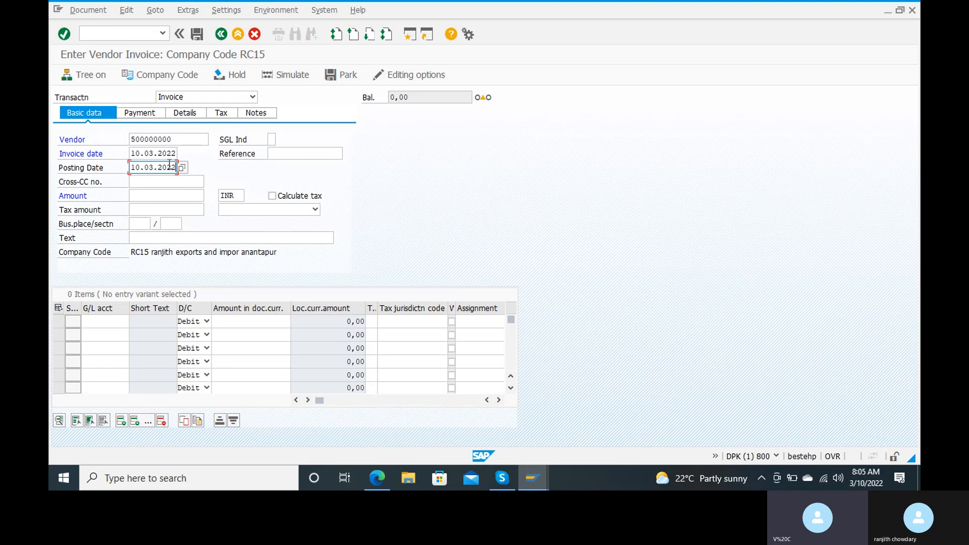
Enter reference 1 and amount 200000.
left_click(291, 153)
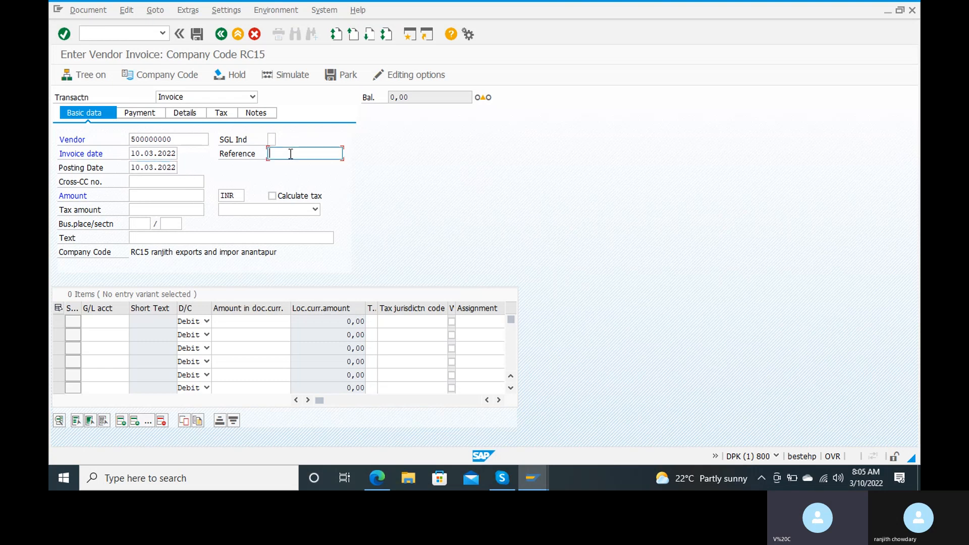
type("1")
left_click(267, 239)
left_click(172, 195)
type("200000")
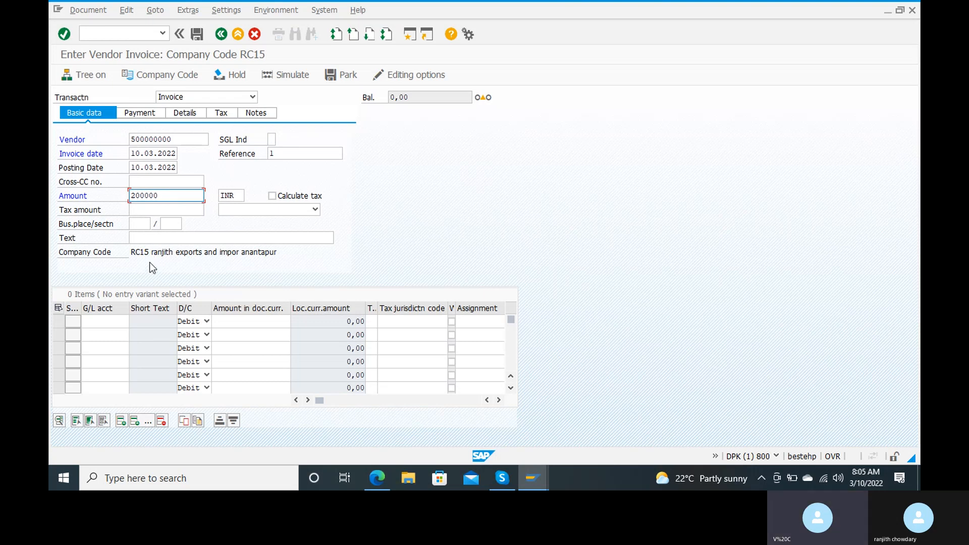
Reuse the earlier text 'purchasing raw material from vendor' from the input history.
left_click(172, 237)
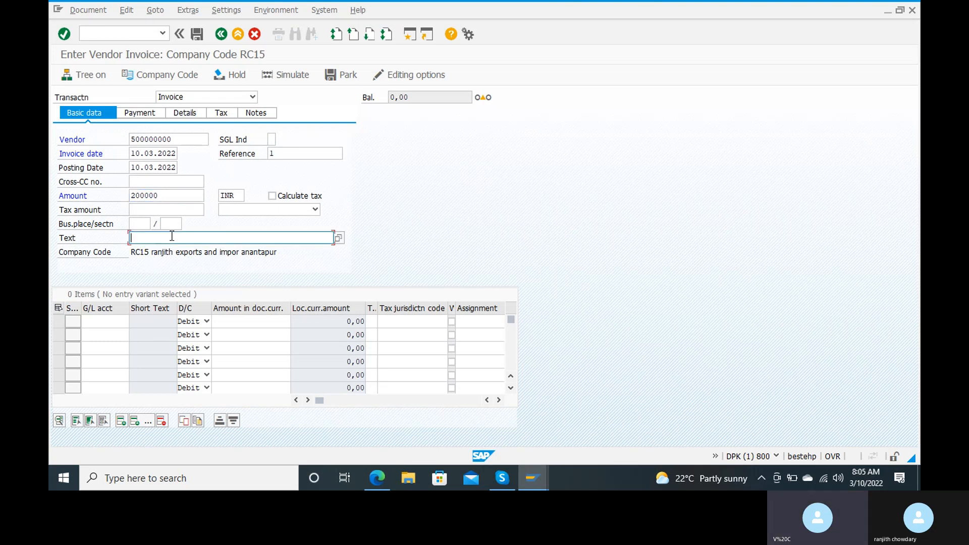
type("raw")
key("BackSpace")
key("BackSpace")
key("BackSpace")
key("BackSpace")
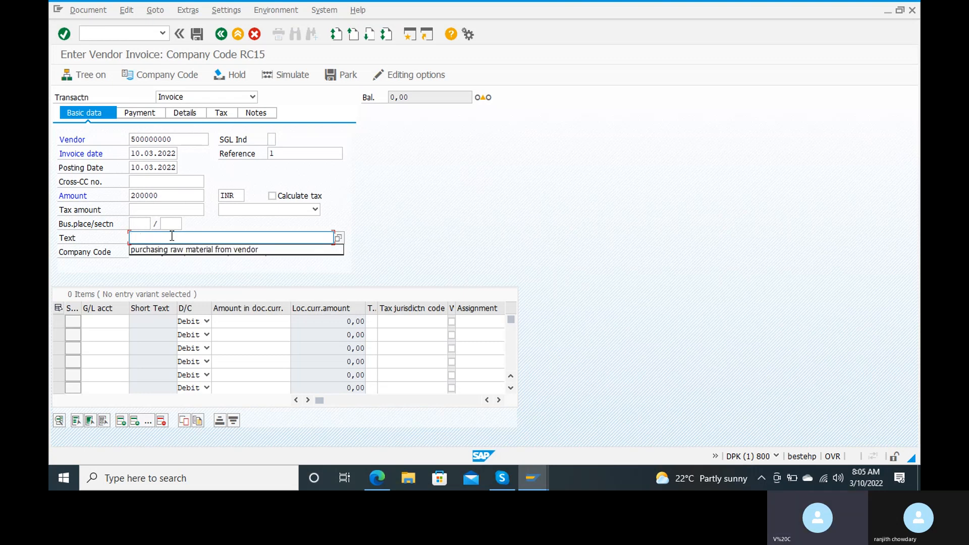
key("Down")
key("Return")
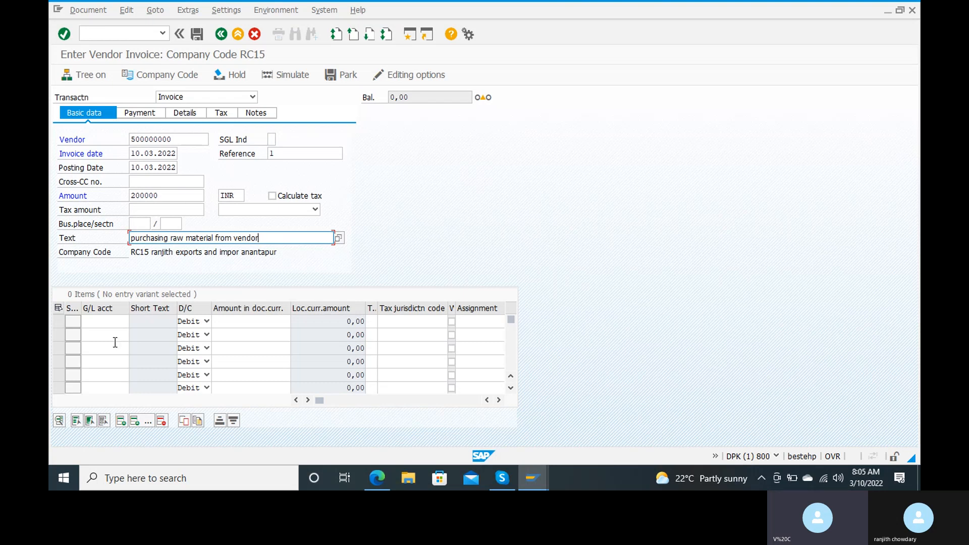
left_click(117, 320)
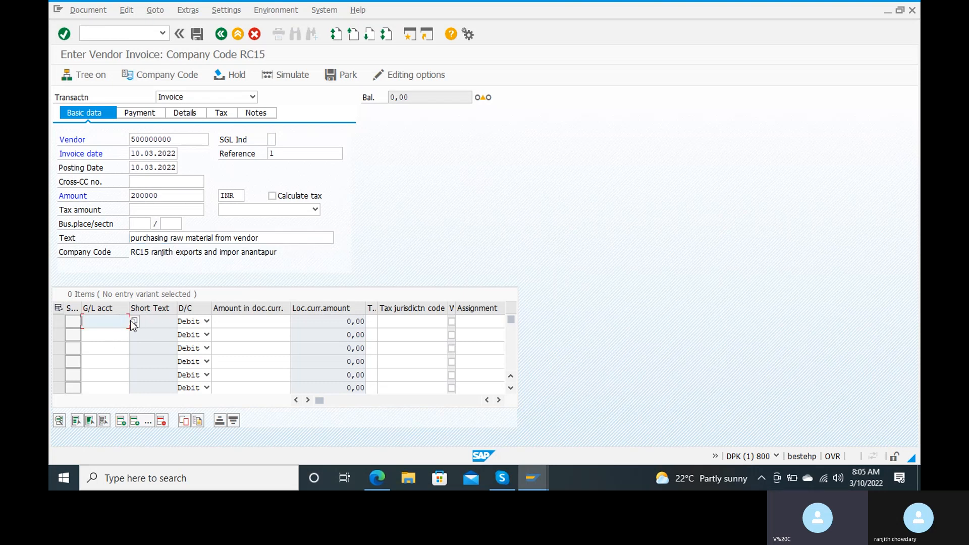
Add the first item line: raw material account 200101, debit 200000.
left_click(134, 320)
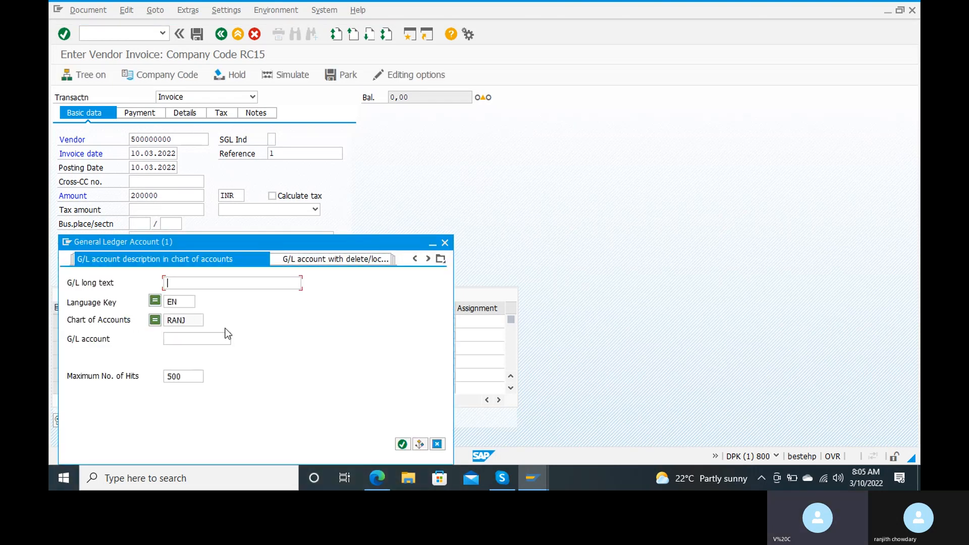
left_click(403, 444)
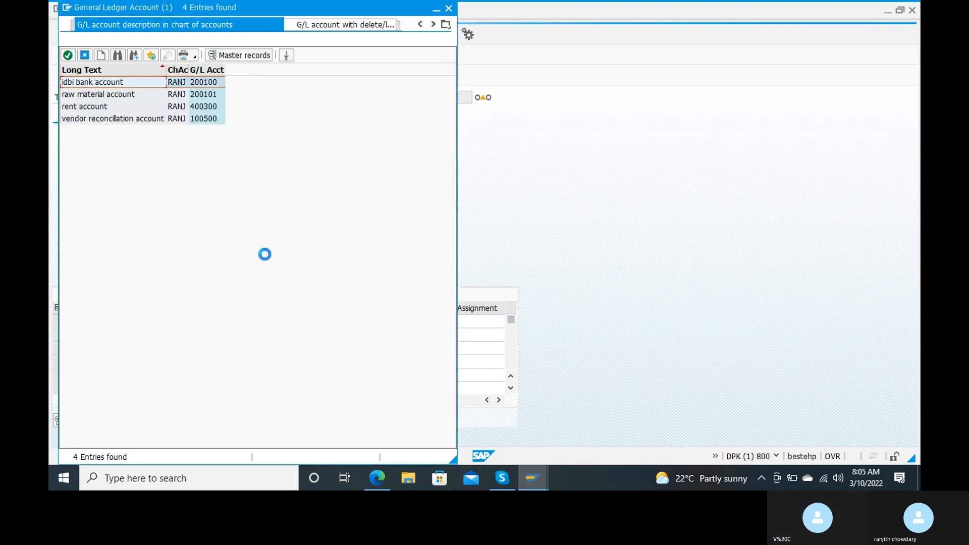
left_click(120, 98)
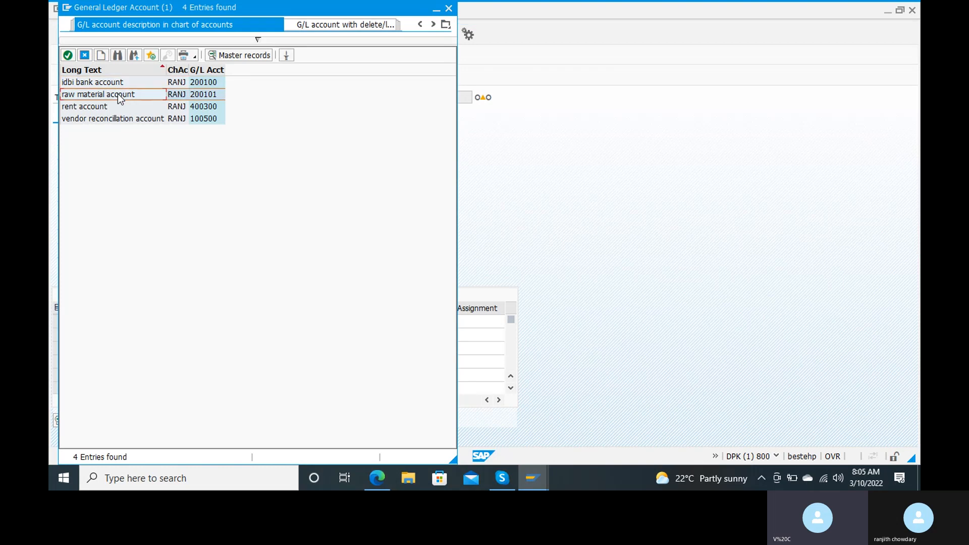
double_click(120, 98)
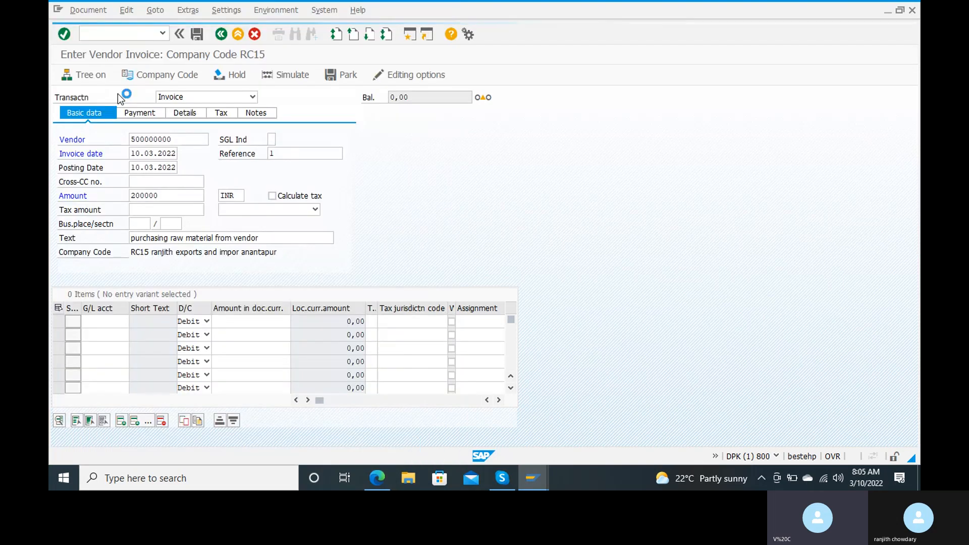
left_click(226, 322)
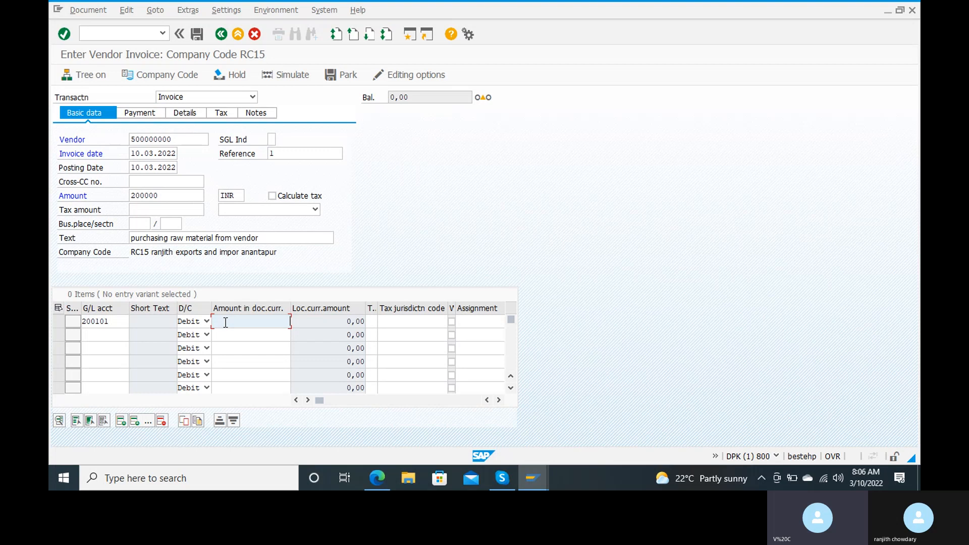
type("00000")
key("Tab")
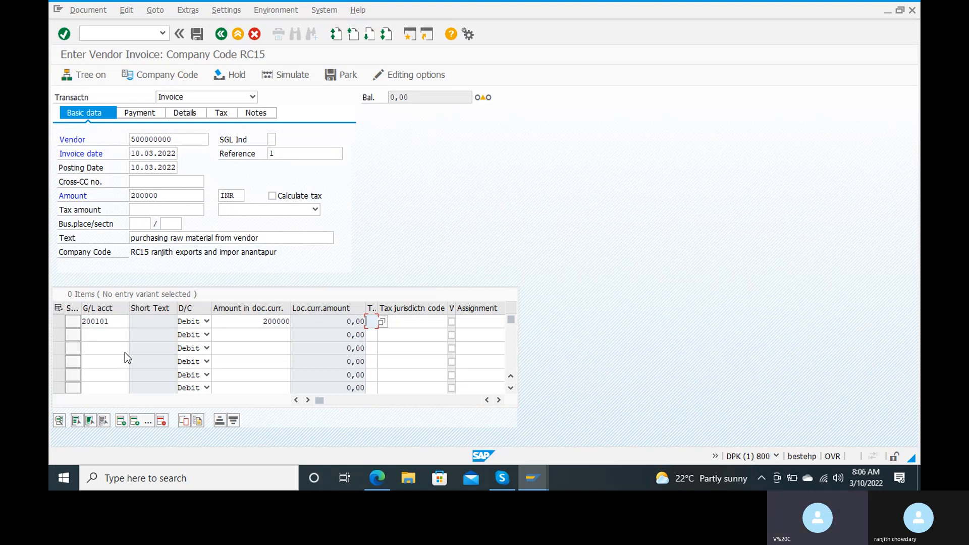
key("Return")
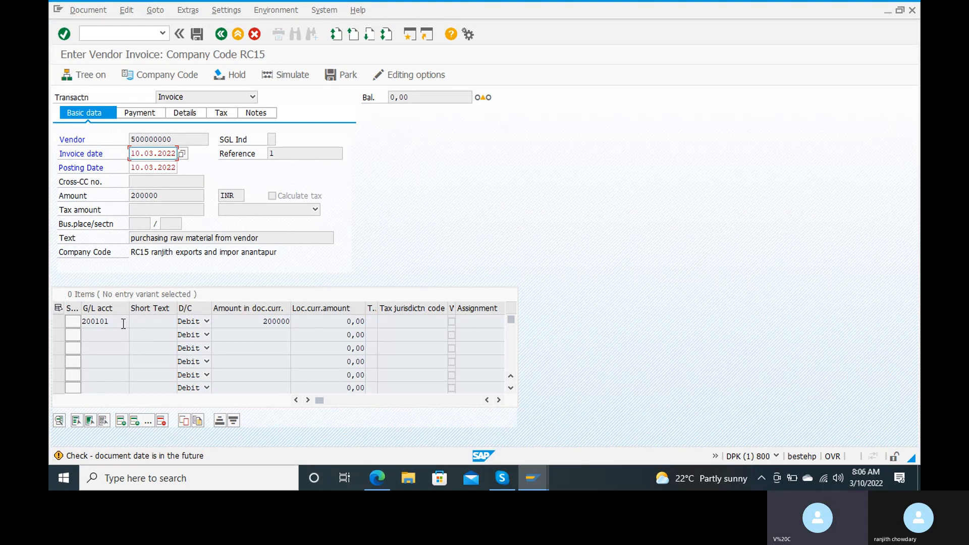
Accept the future-date warning, simulate the postings, and post the invoice as document 600.
key("Return")
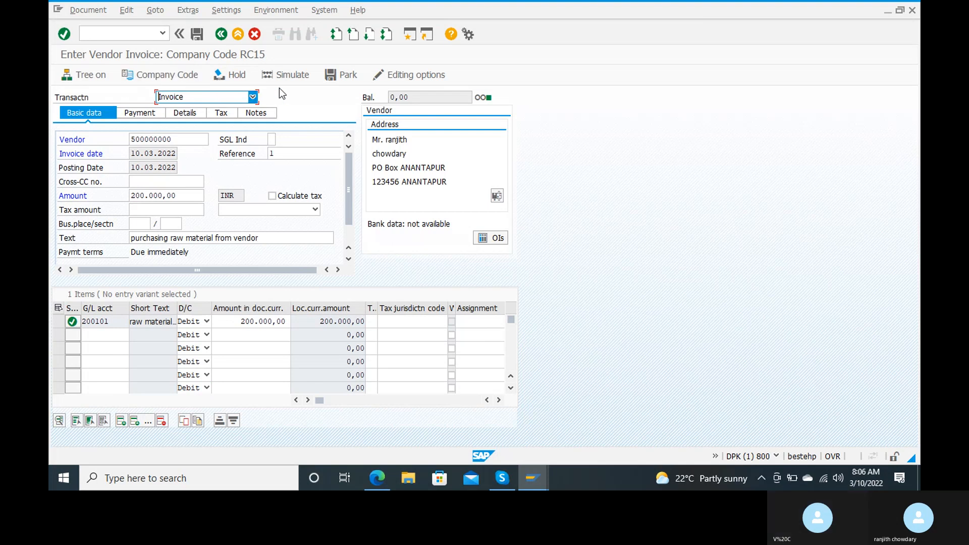
left_click(289, 78)
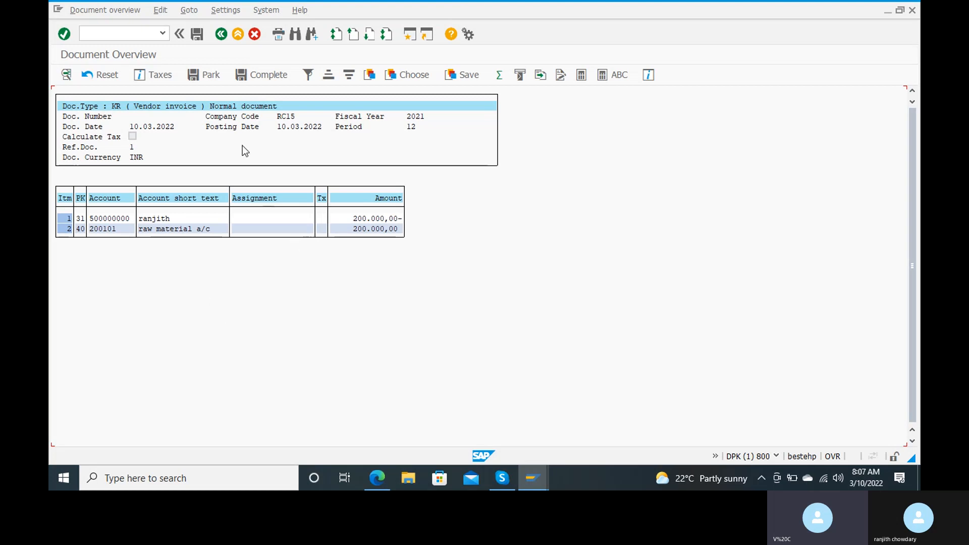
left_click(202, 37)
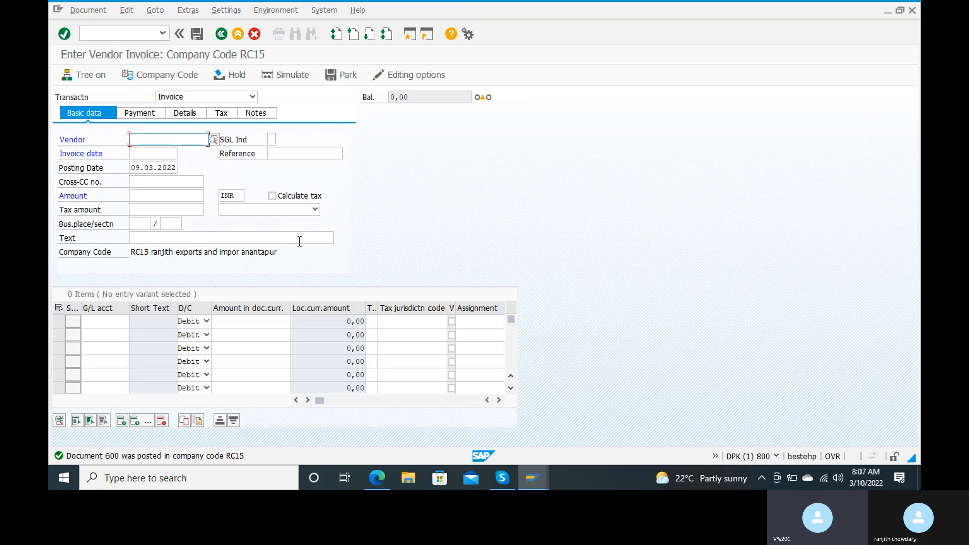
Open FBL1N and fill in the vendor account found by postal code 123456.
left_click(130, 31)
type("/n")
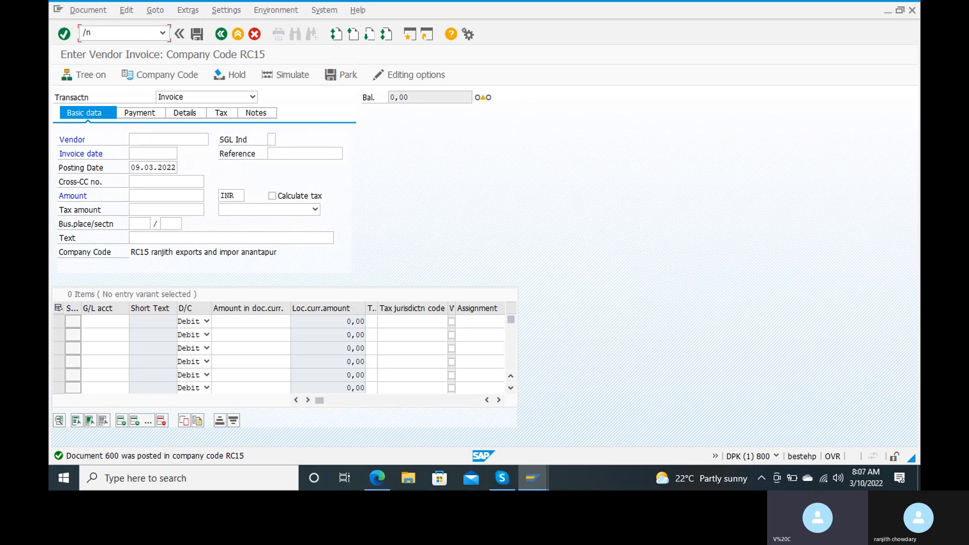
type("fbl1n")
key("Return")
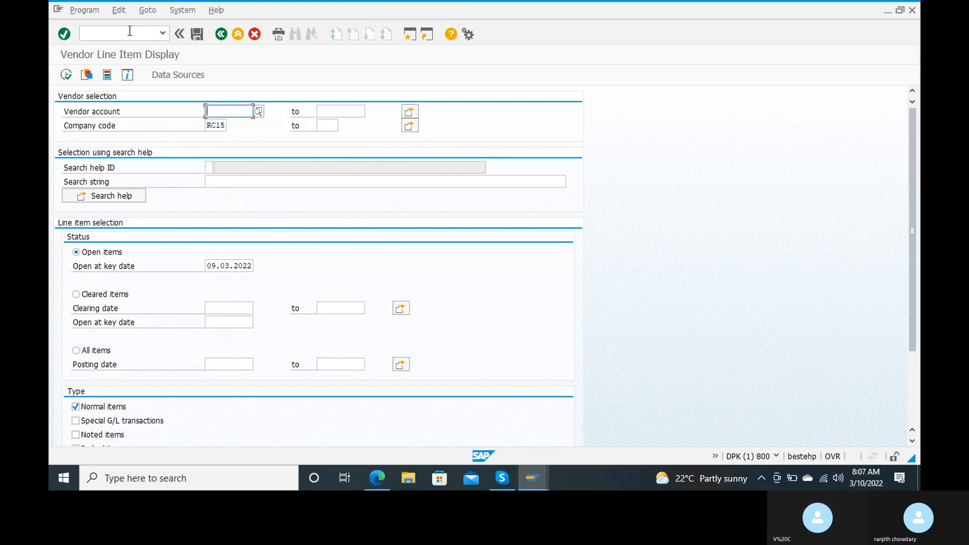
left_click(257, 111)
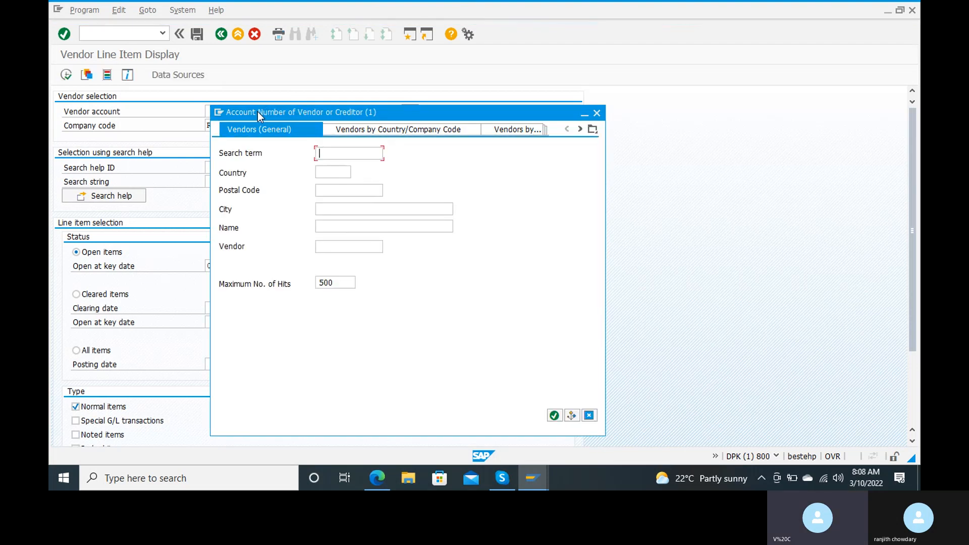
left_click(326, 189)
type("123456")
key("Return")
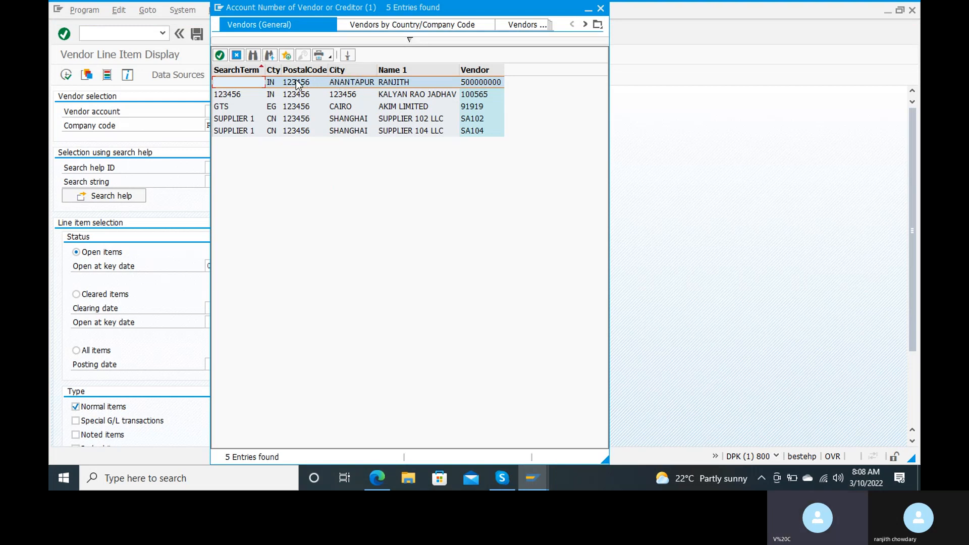
double_click(320, 82)
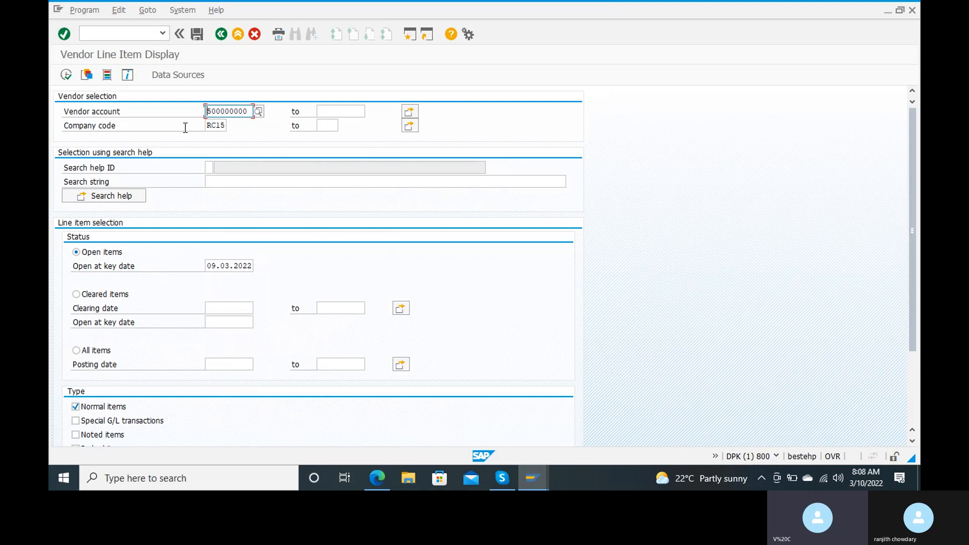
Select open items and change the key date to 10.03.2022.
left_click(65, 75)
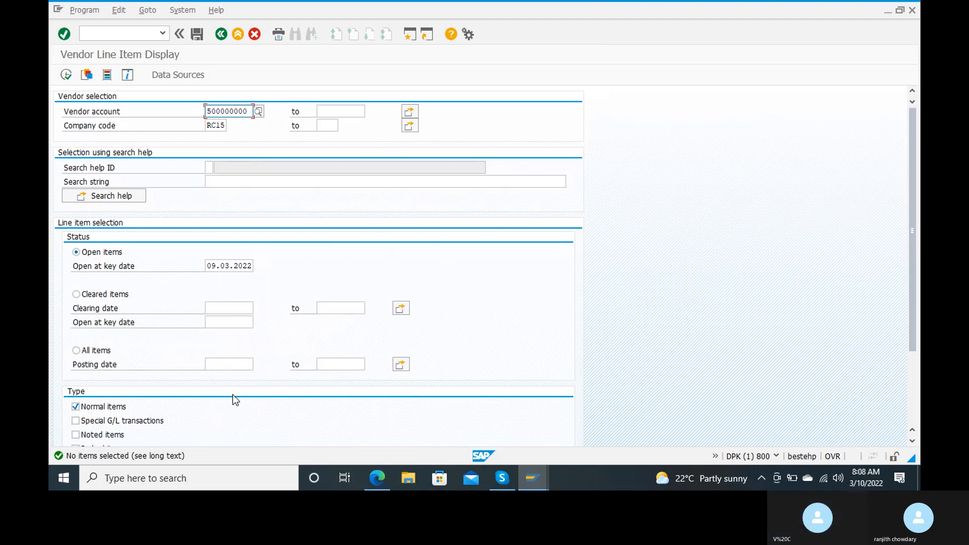
left_click(220, 265)
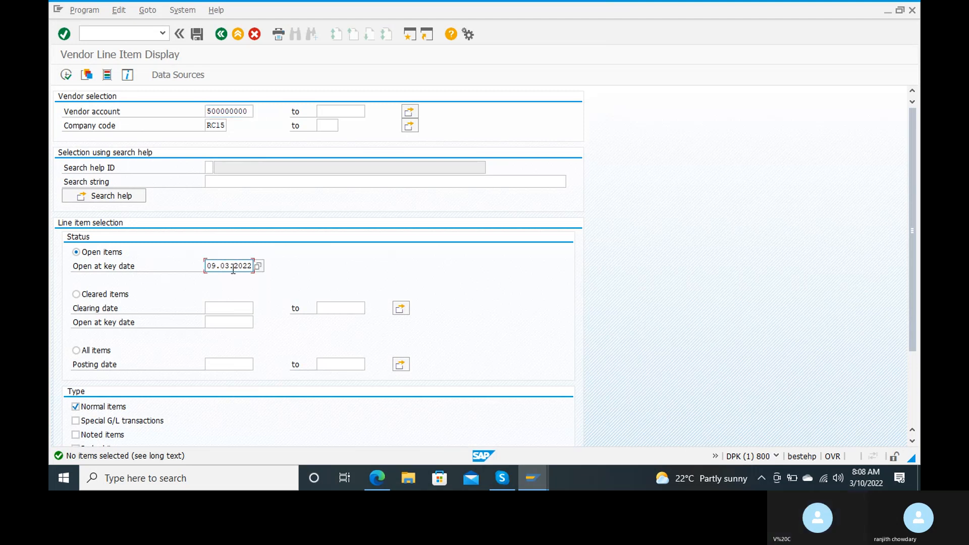
key("BackSpace")
key("BackSpace")
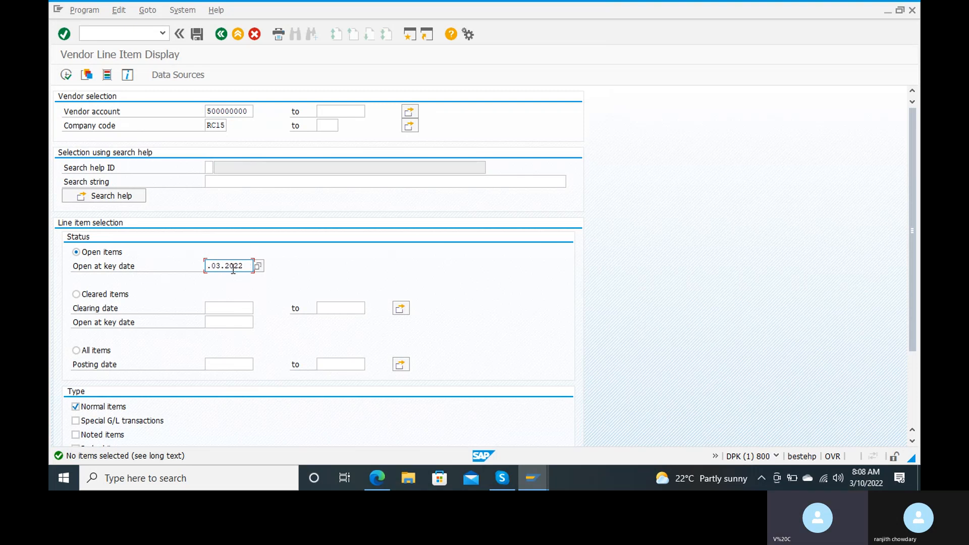
type("10")
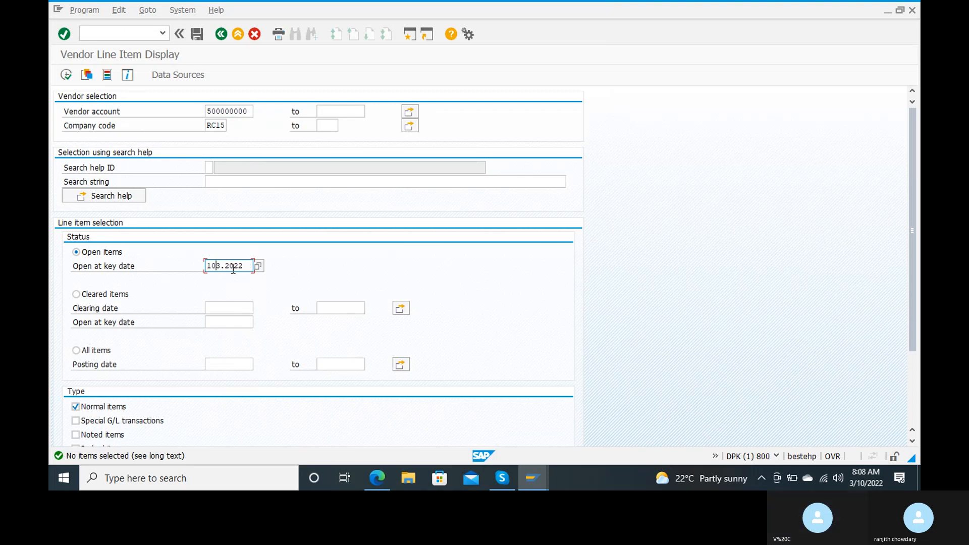
type(".03.2")
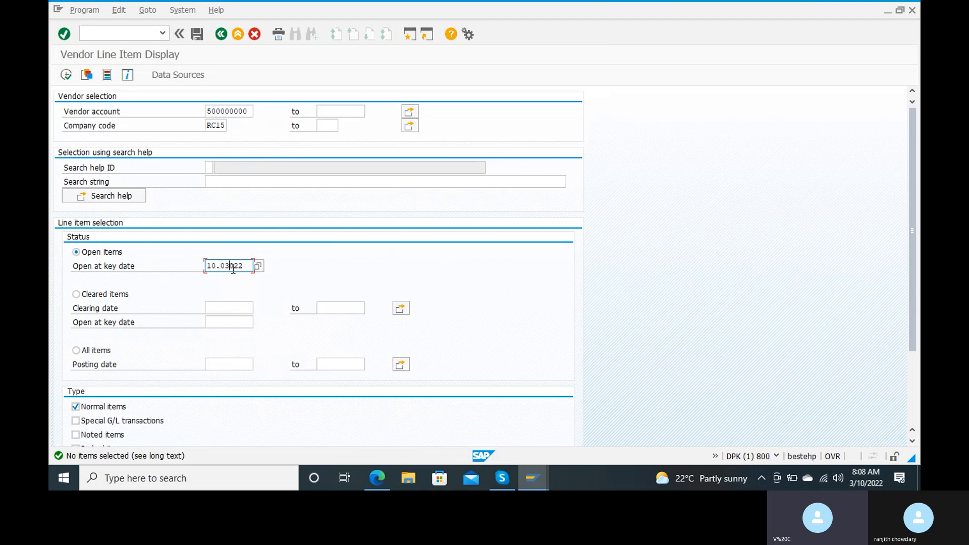
type("022")
List the vendor's open items, showing invoice 600 for 200,000 INR, then return to selection.
left_click(70, 77)
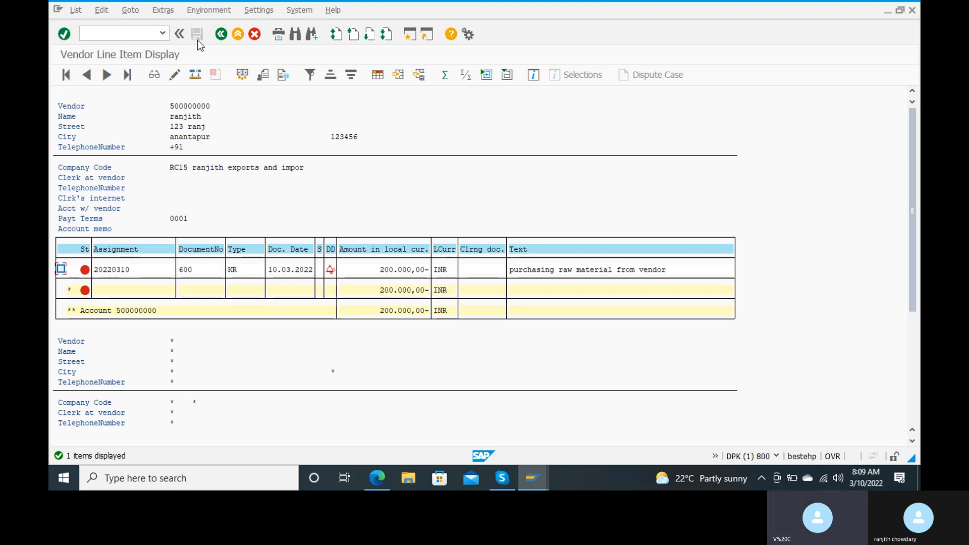
left_click(220, 35)
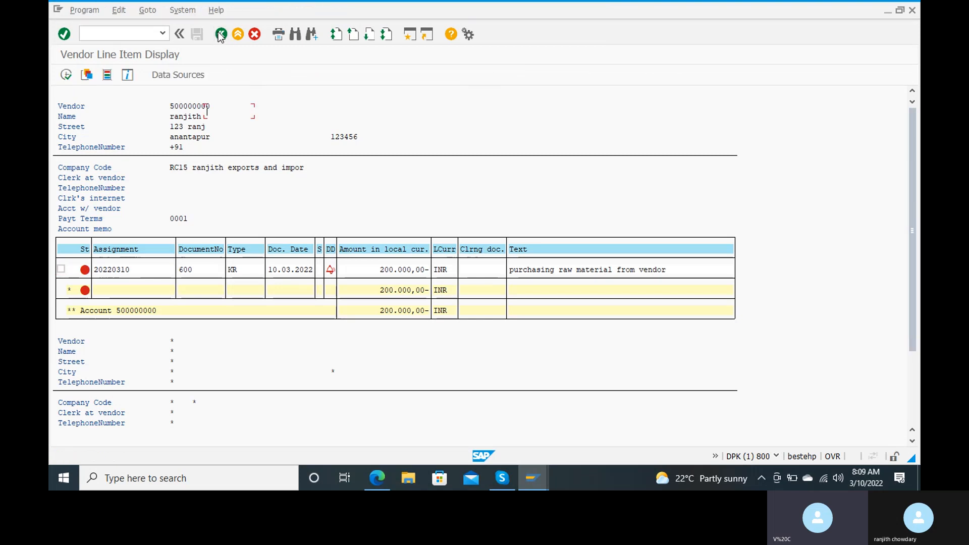
Start Post Outgoing Payments for company code RC15 with /nf-53.
left_click(134, 40)
type("/nf")
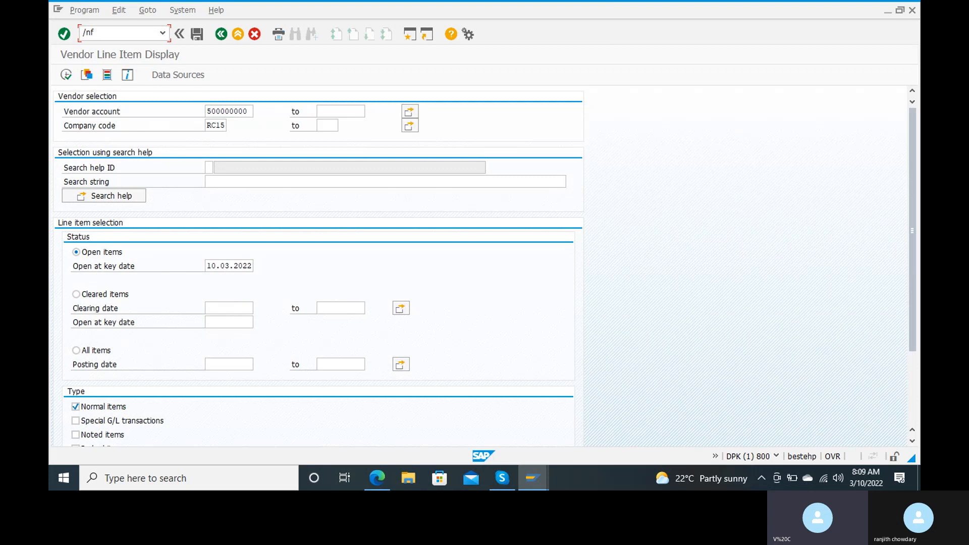
type("-53")
key("Return")
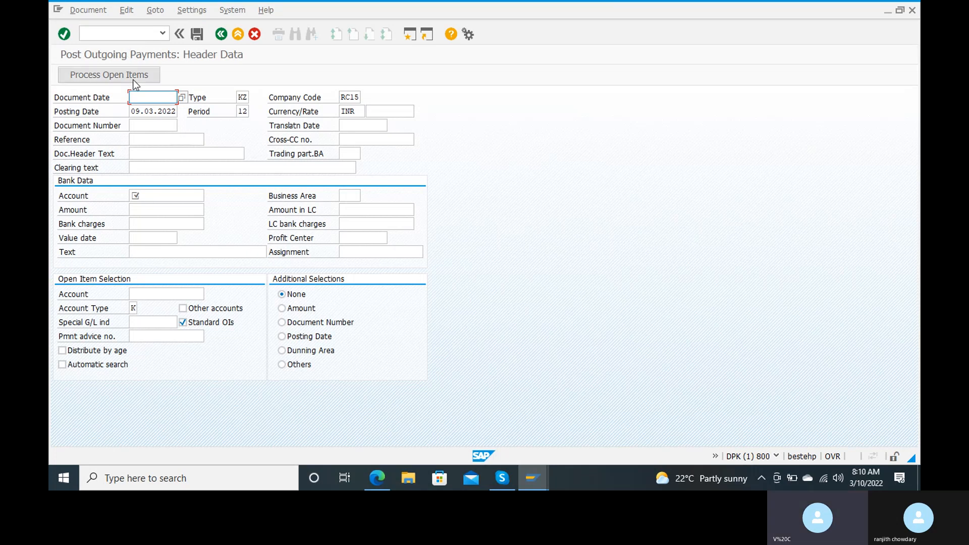
Set the document date and posting date to 10.03.2022.
type("10")
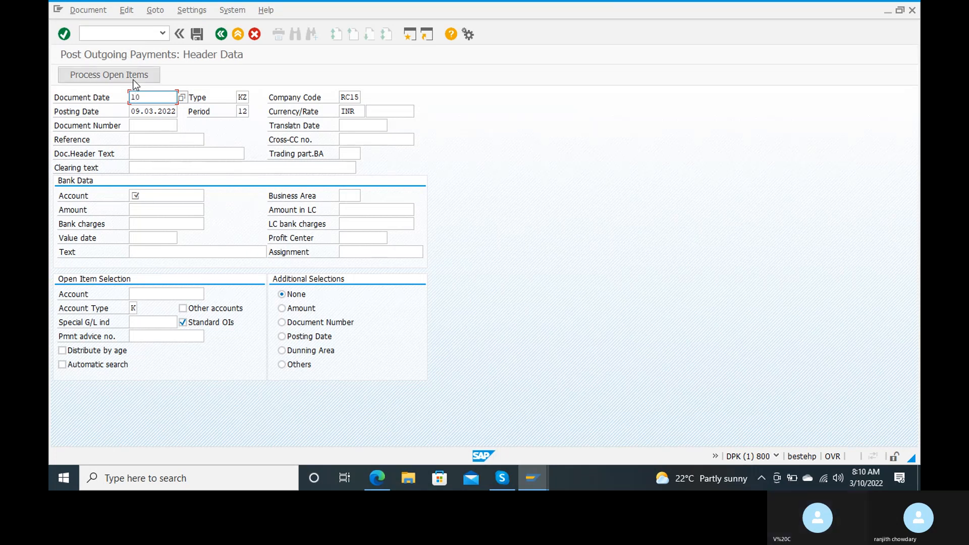
type(".03.2022")
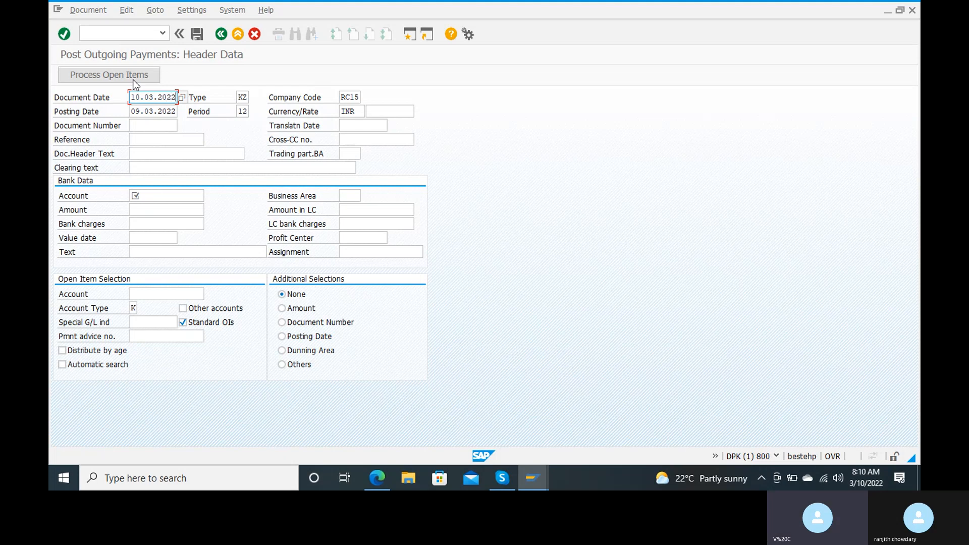
left_click(140, 111)
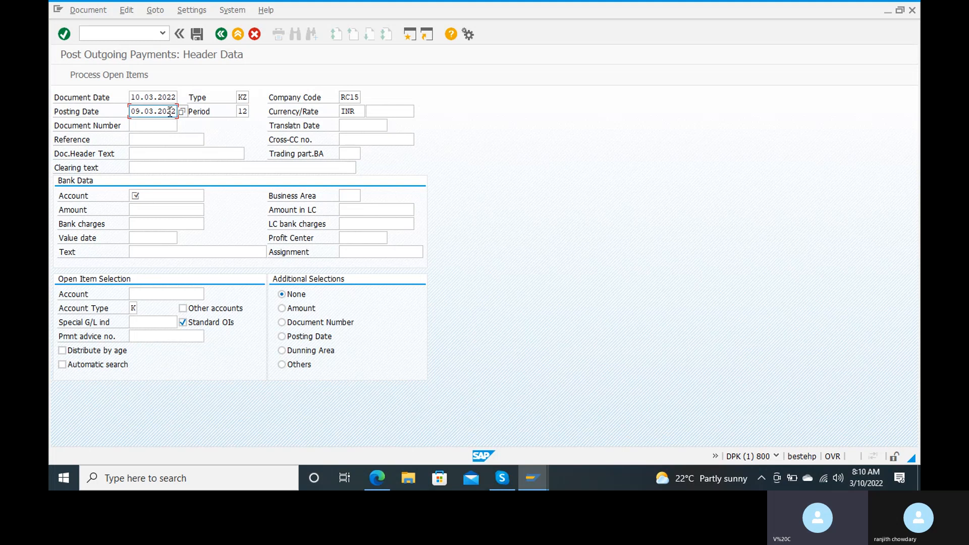
key("BackSpace")
key("BackSpace")
key("BackSpace")
key("BackSpace")
key("BackSpace")
key("BackSpace")
key("BackSpace")
key("BackSpace")
key("BackSpace")
key("BackSpace")
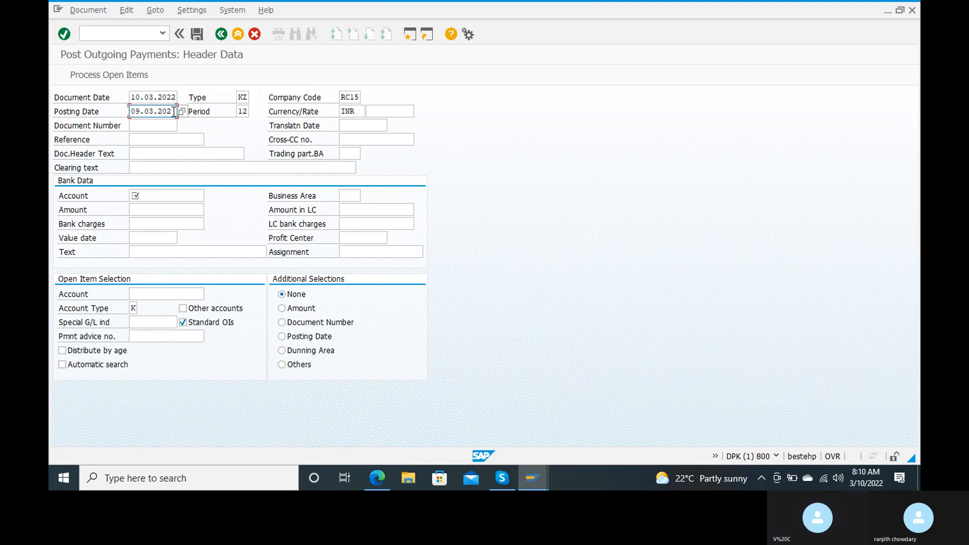
type("10.03.")
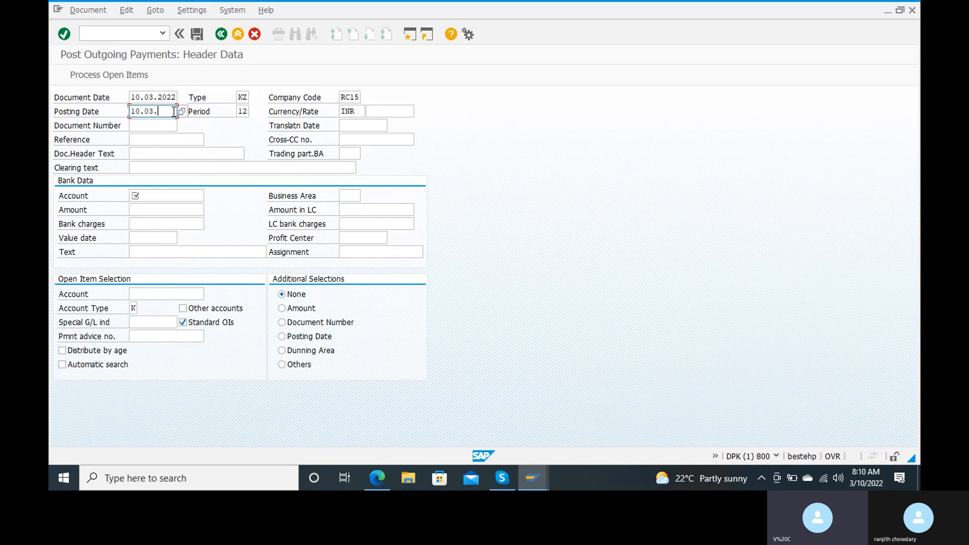
type("2022")
key("Tab")
key("Tab")
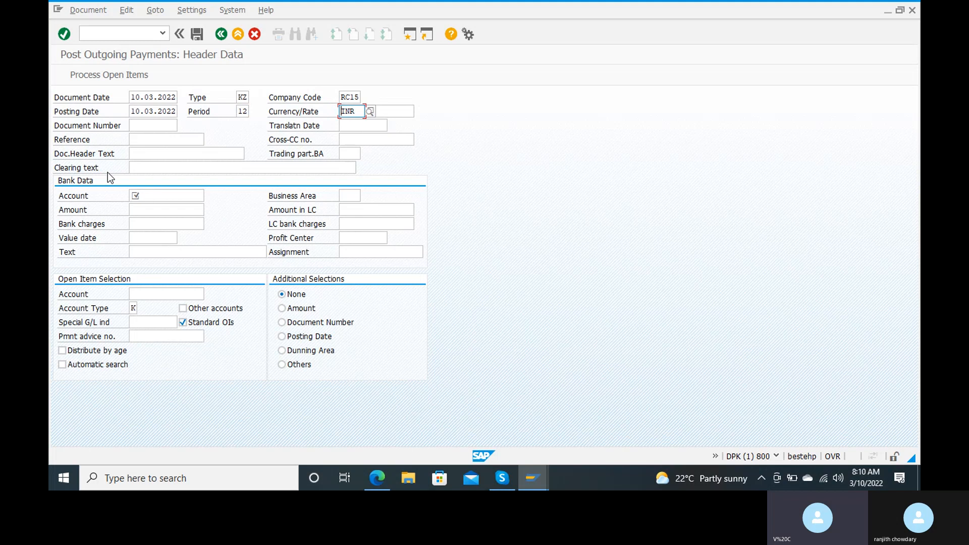
Enter reference 1 and 'paying to vendor' as both document header and clearing text.
left_click(148, 138)
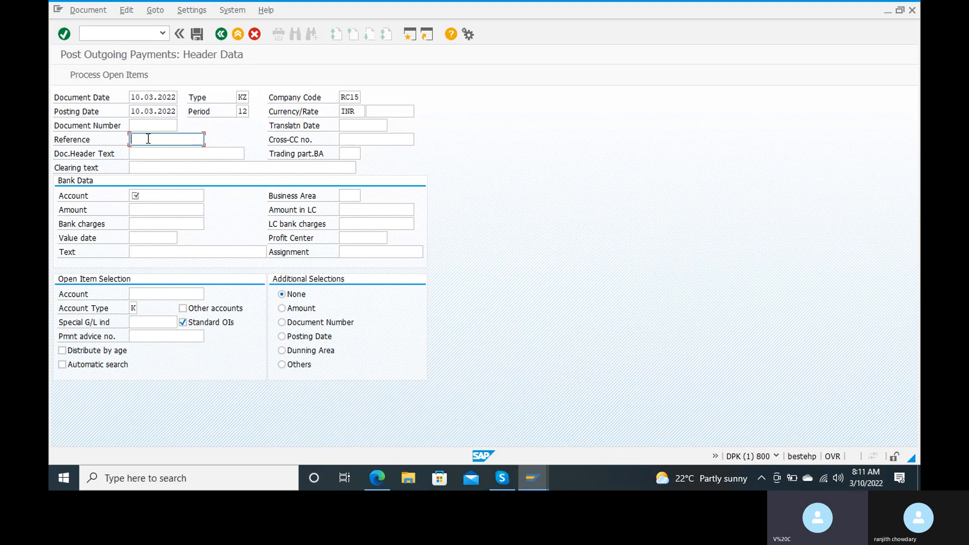
type("1")
key("Tab")
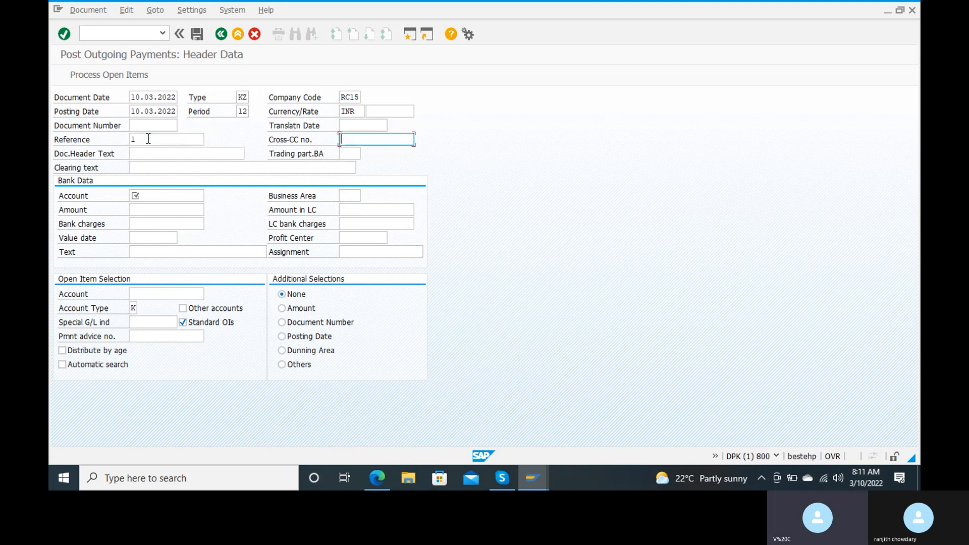
key("Tab")
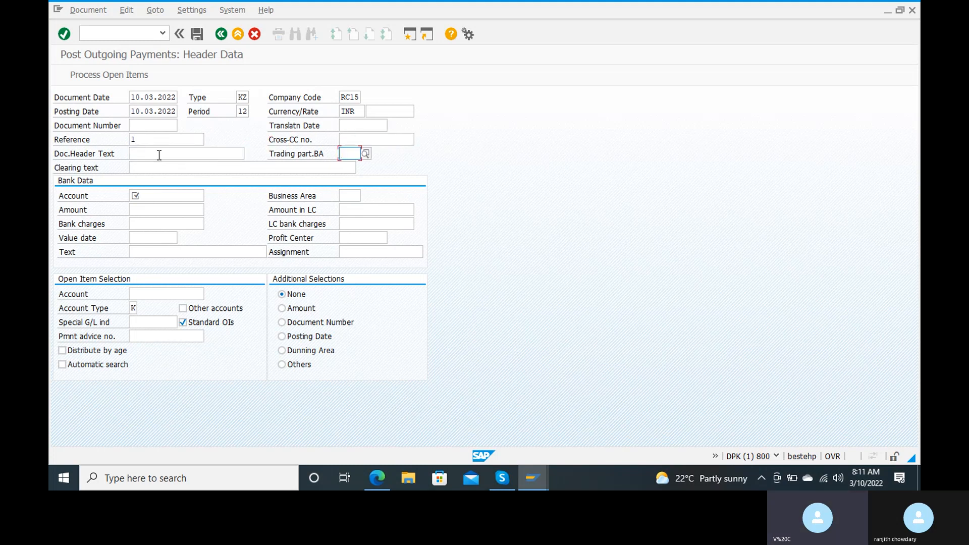
left_click(183, 156)
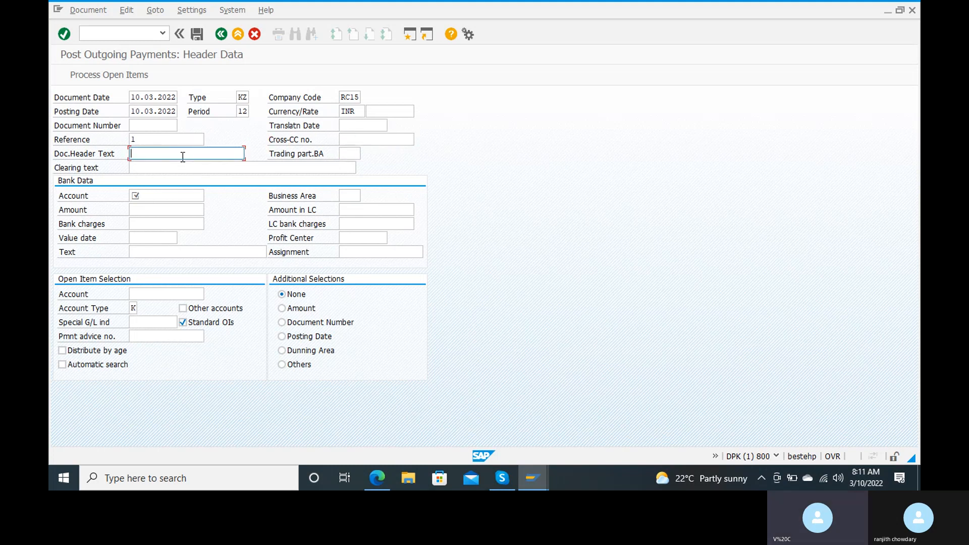
type("p")
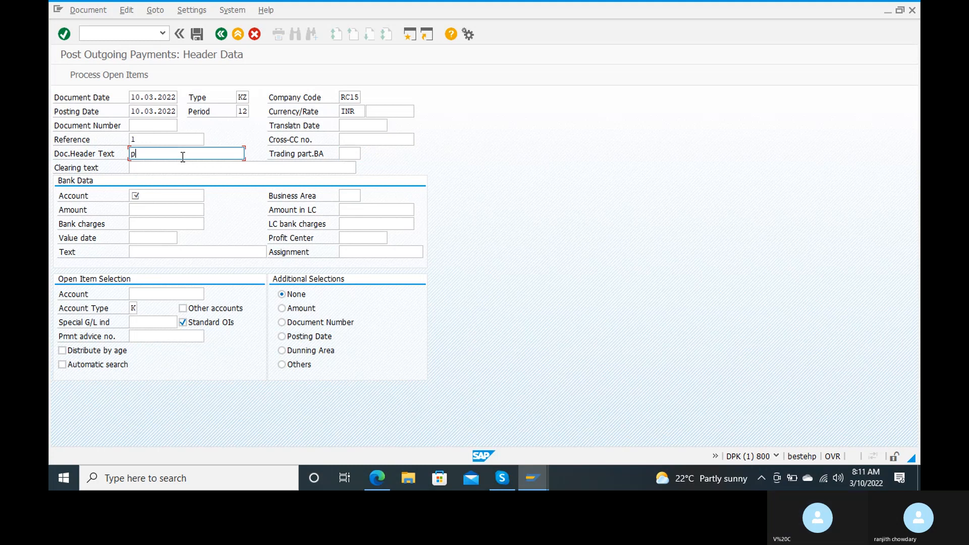
type("aying ")
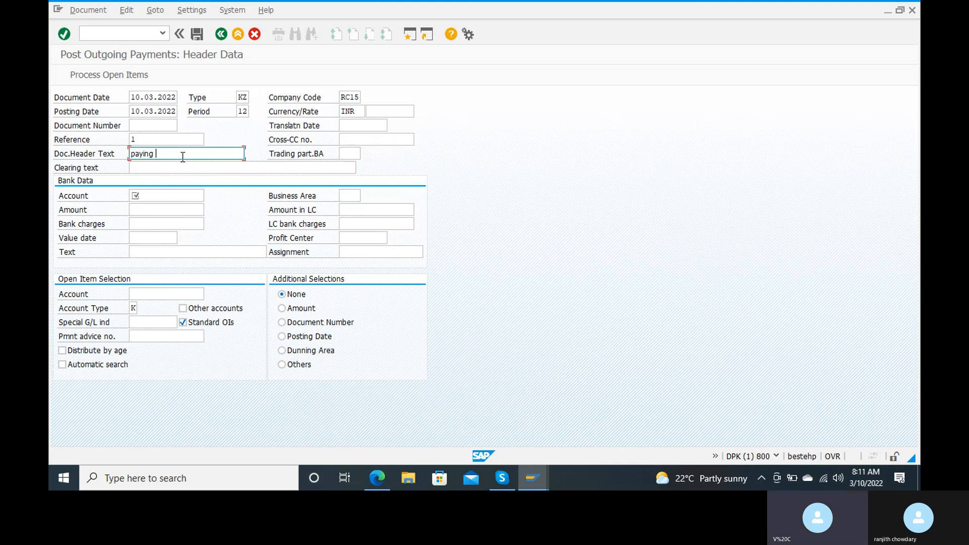
type("to vendor")
left_click(178, 169)
type("pa")
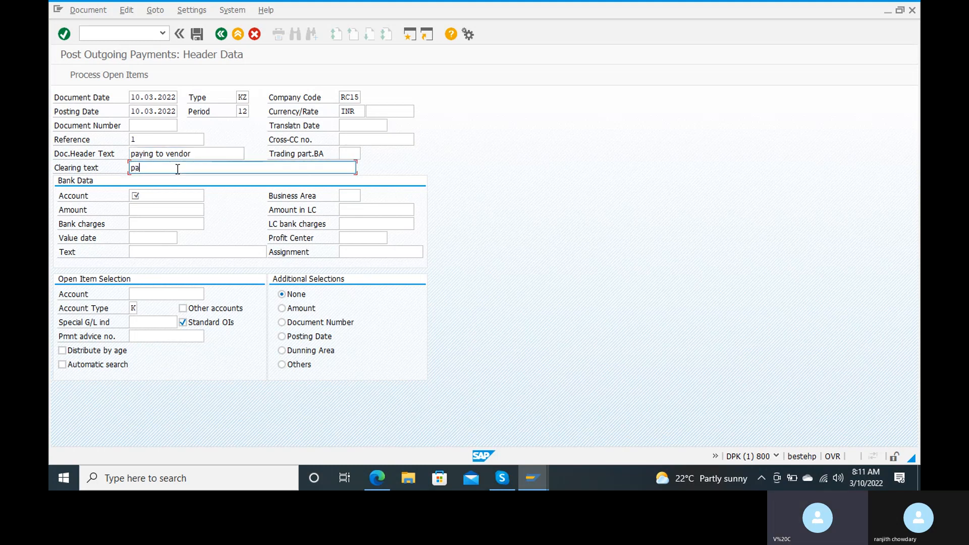
type("ying to vendor")
Pick the IDBI bank G/L account 200100 from the account search help.
left_click(176, 196)
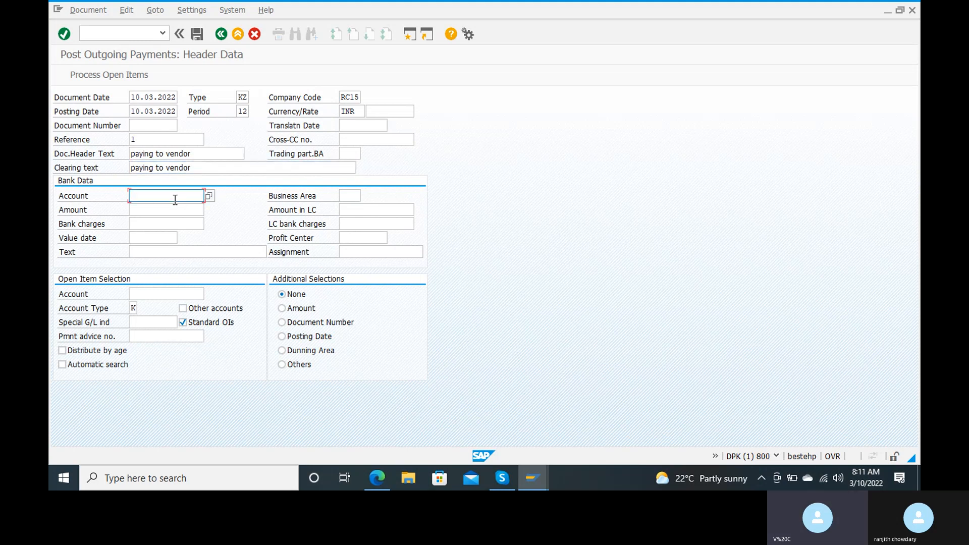
left_click(209, 198)
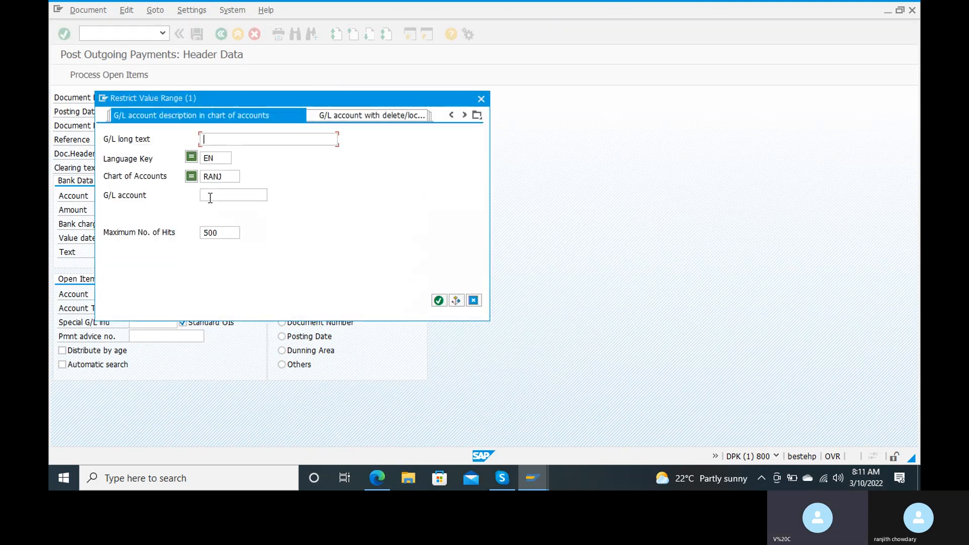
left_click(438, 301)
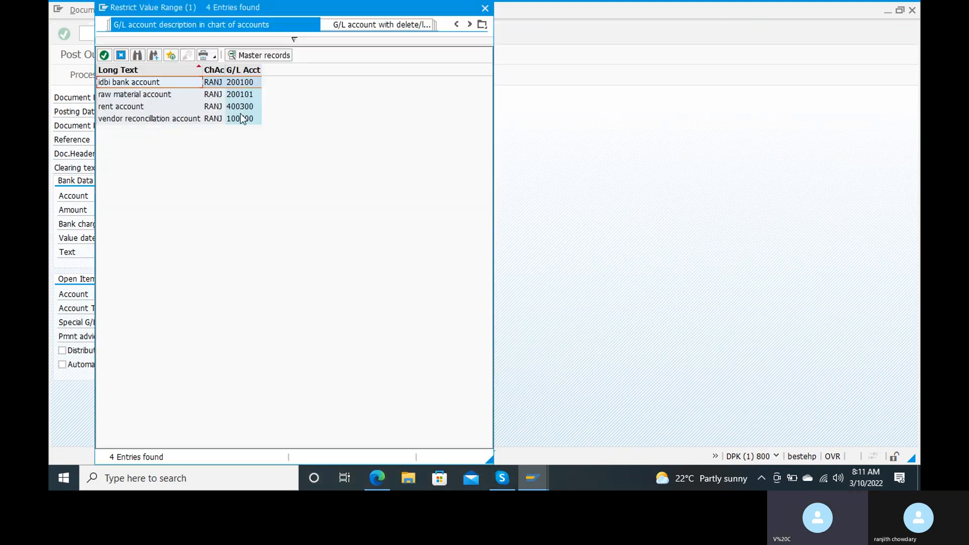
double_click(145, 83)
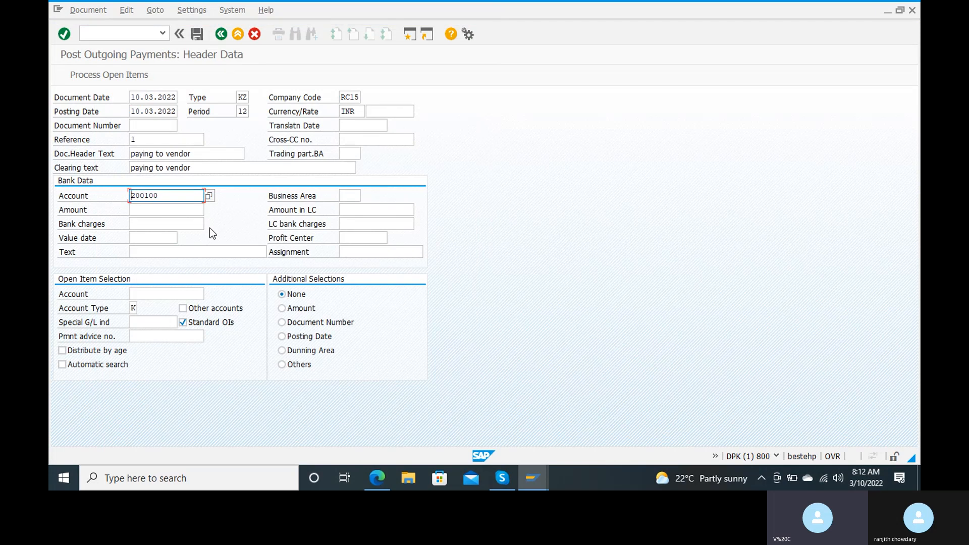
Enter amount 200000, value date 10.03.2022 and text 'paying to vendor' in bank data.
left_click(189, 215)
type("200")
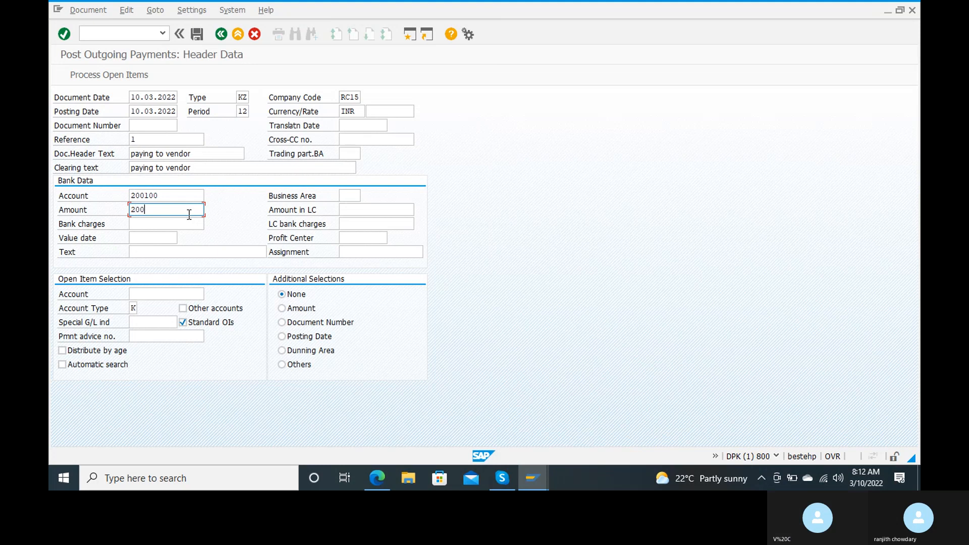
type("000")
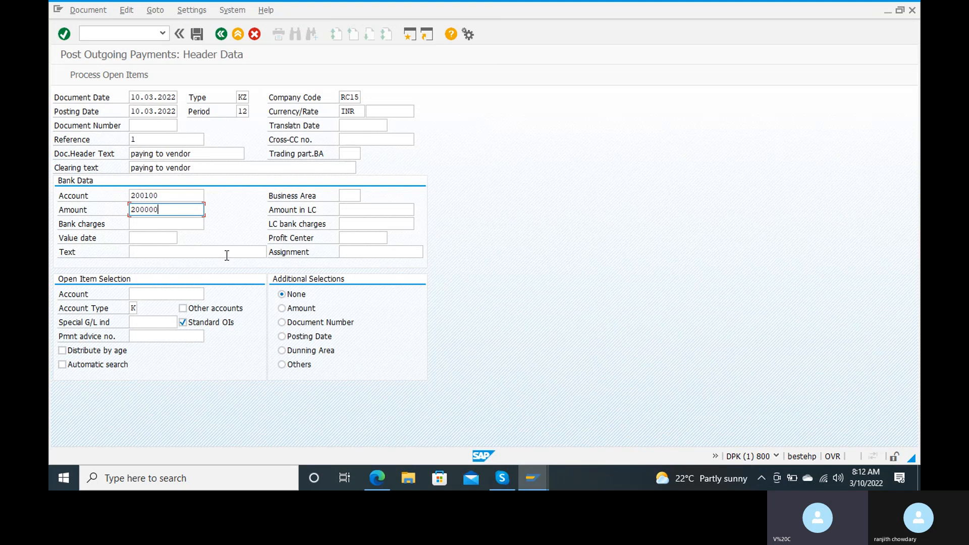
left_click(165, 235)
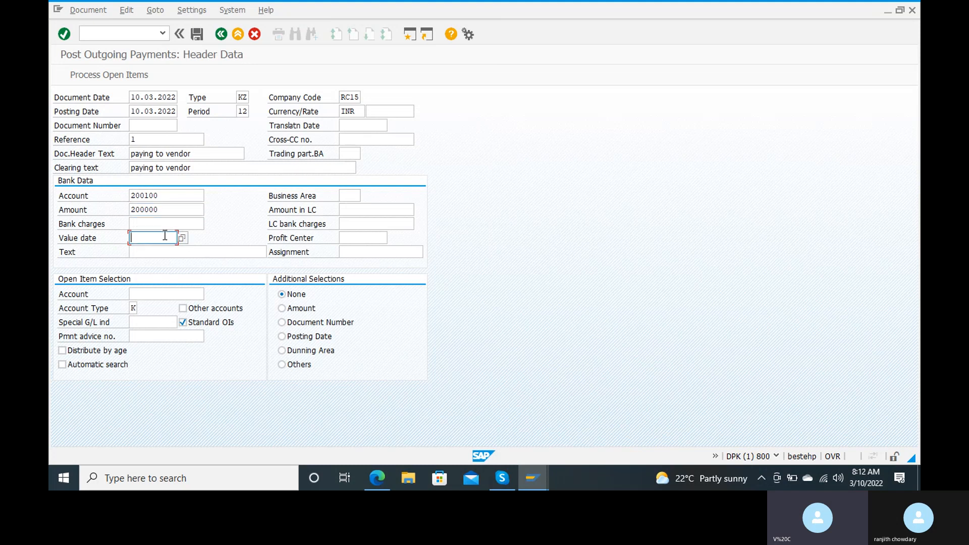
type("10.03.2022")
left_click(192, 253)
type("pay")
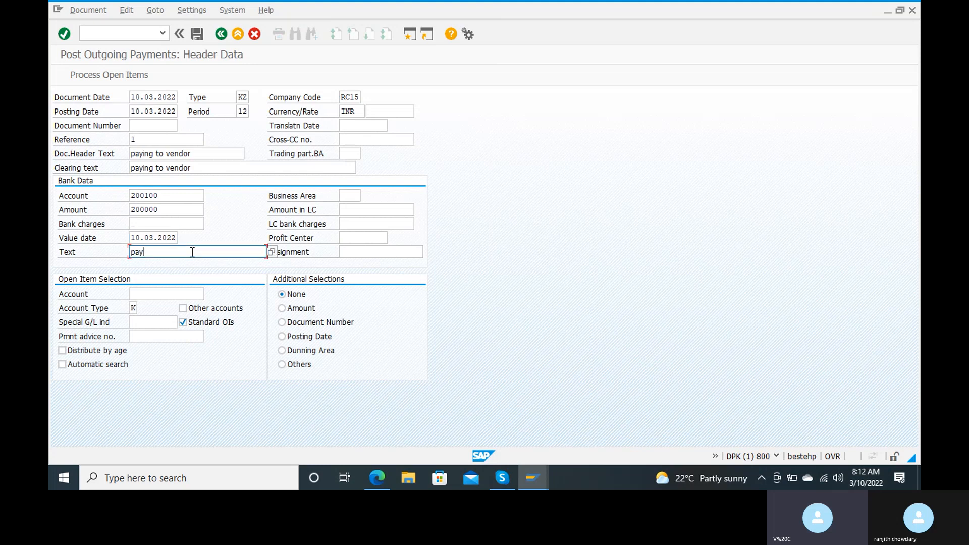
type("ing to vendor")
key("Tab")
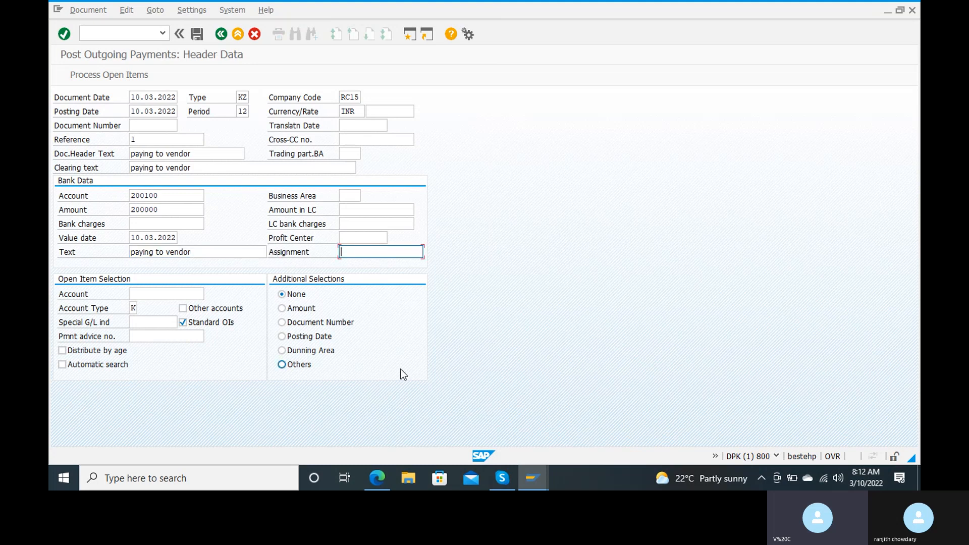
Find the vendor for open item selection by searching postal code 123456.
left_click(147, 294)
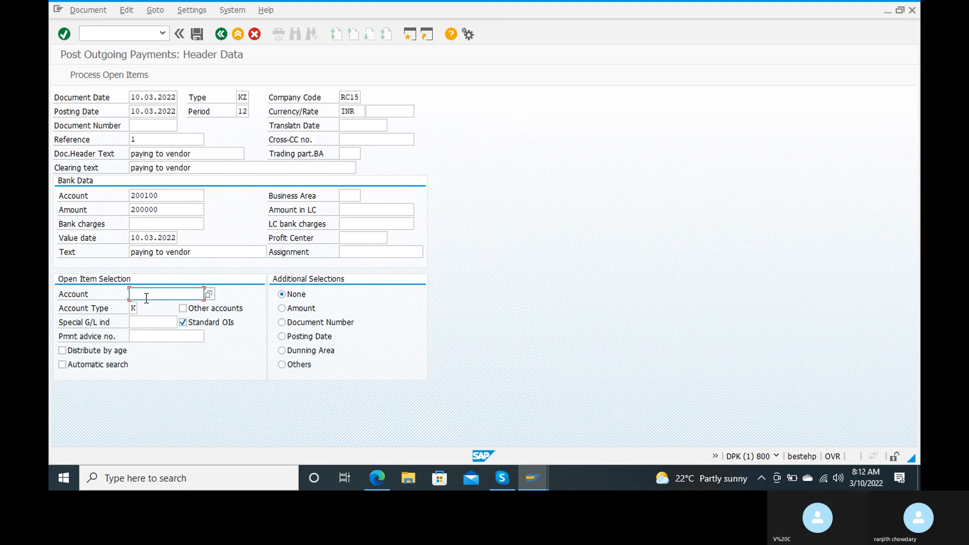
left_click(212, 296)
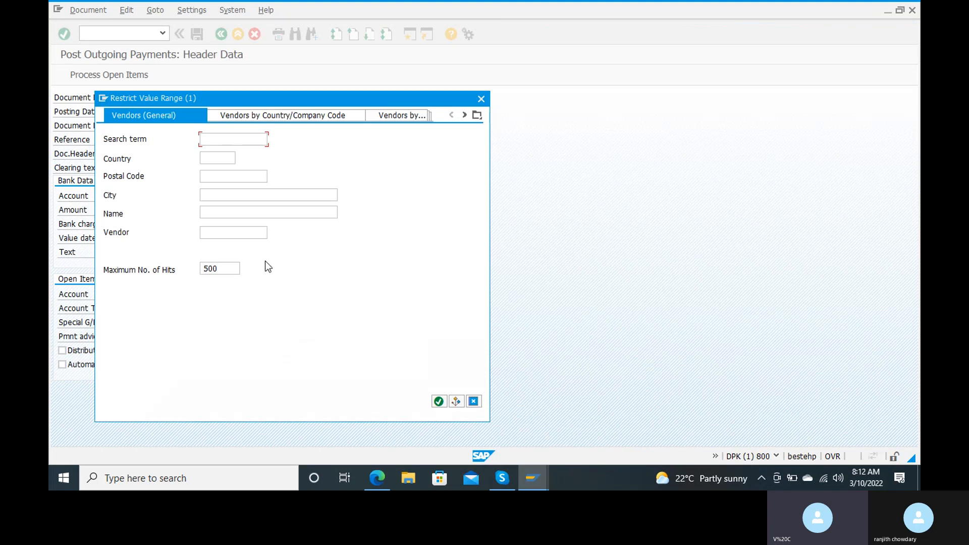
left_click(228, 172)
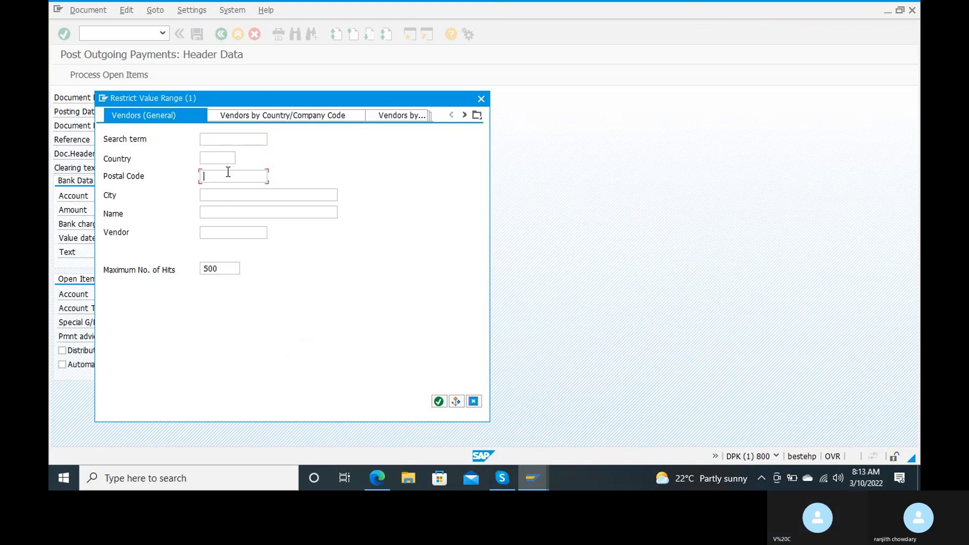
type("123456")
key("Return")
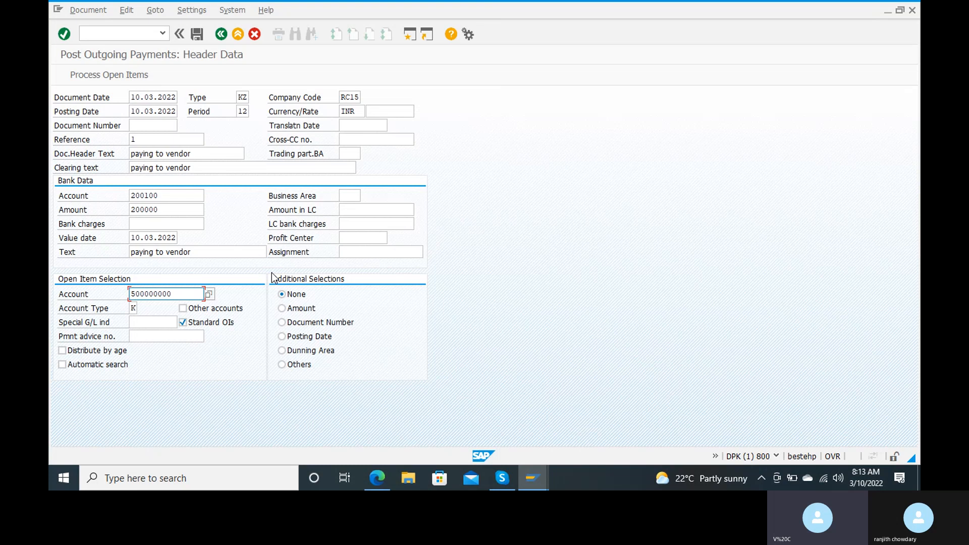
Process open items, accepting the future date warning, so invoice 600 is fully assigned.
left_click(131, 77)
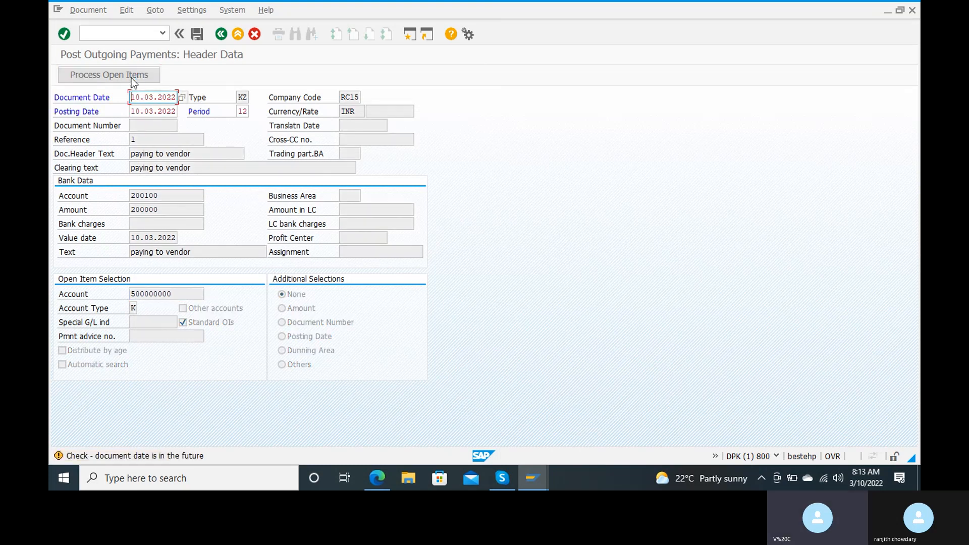
key("Return")
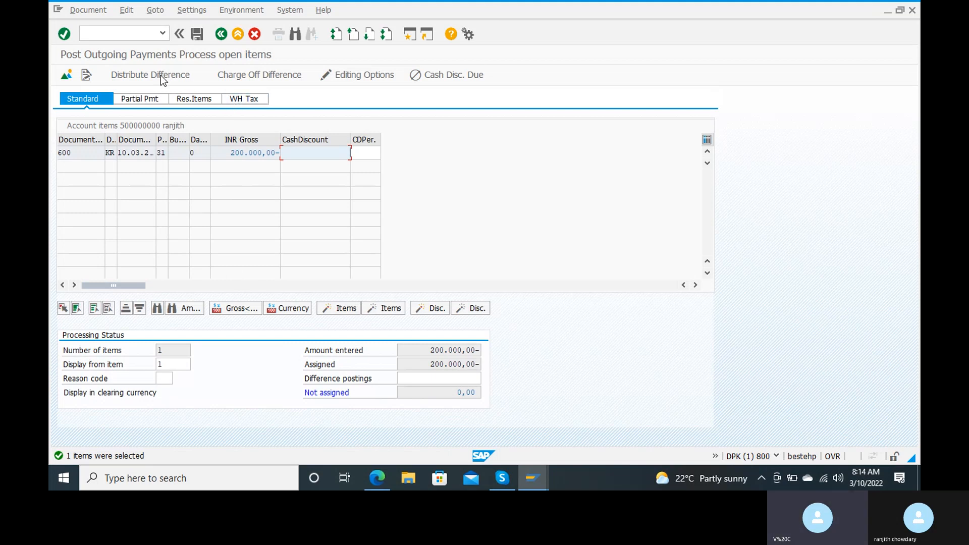
Simulate the payment to show the balanced 200,000 INR bank credit and vendor debit.
left_click(95, 11)
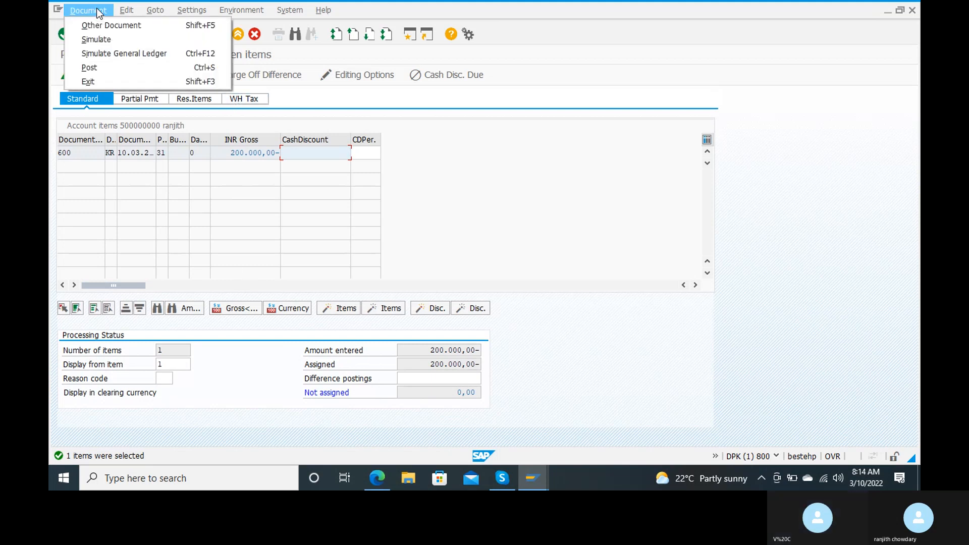
left_click(96, 39)
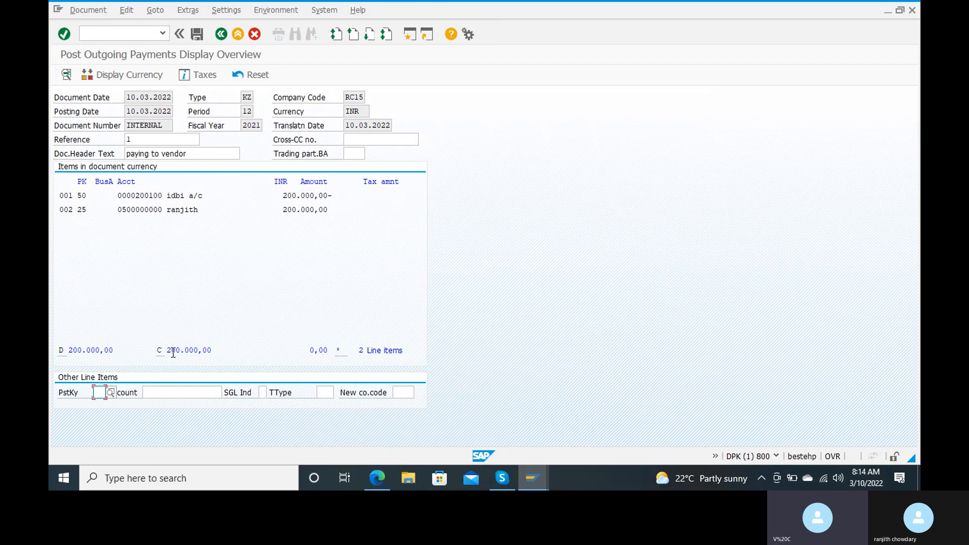
Post the outgoing payment as document 700 and enter /nfbl1n for vendor line items.
left_click(196, 36)
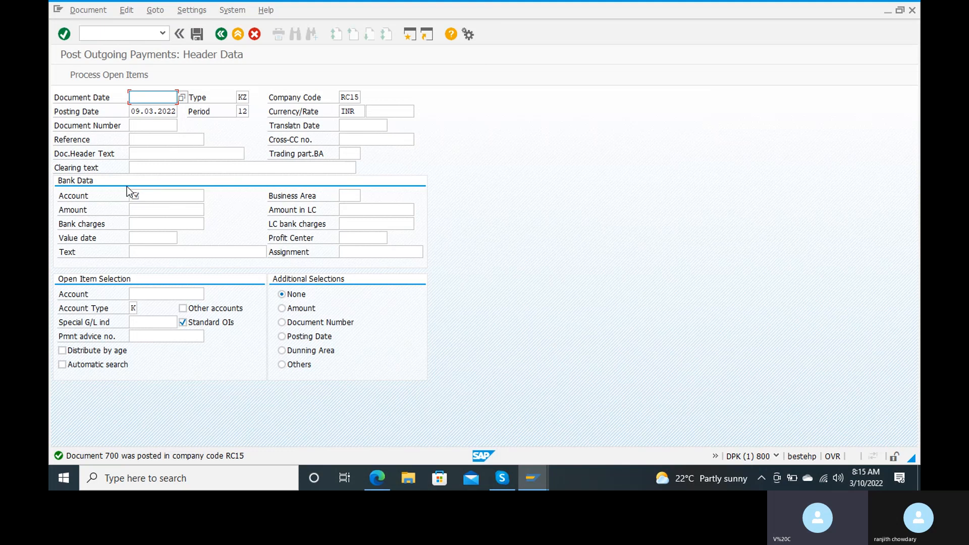
left_click(112, 33)
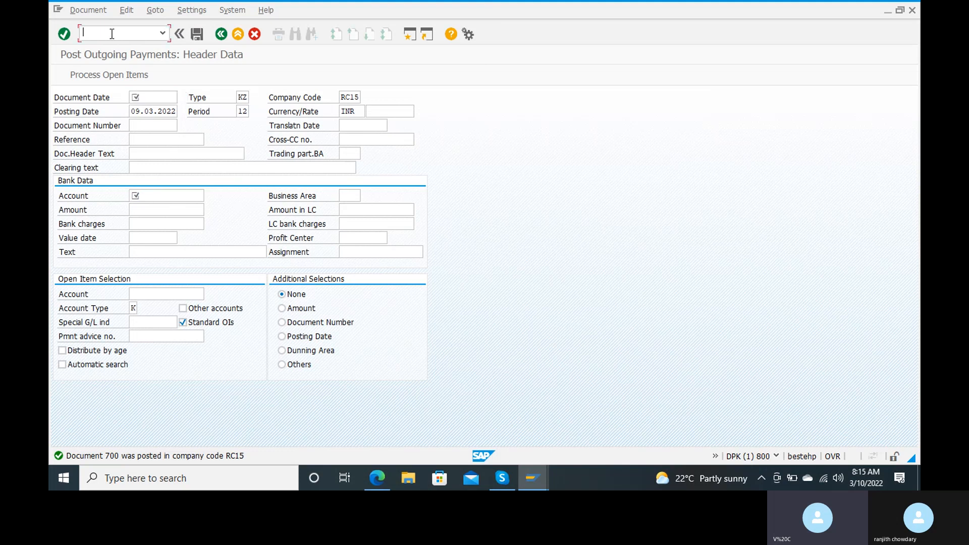
type("/nfbl1n")
Open FBL1N, select cleared items with key date 10.03.2022, and run the report.
key("Return")
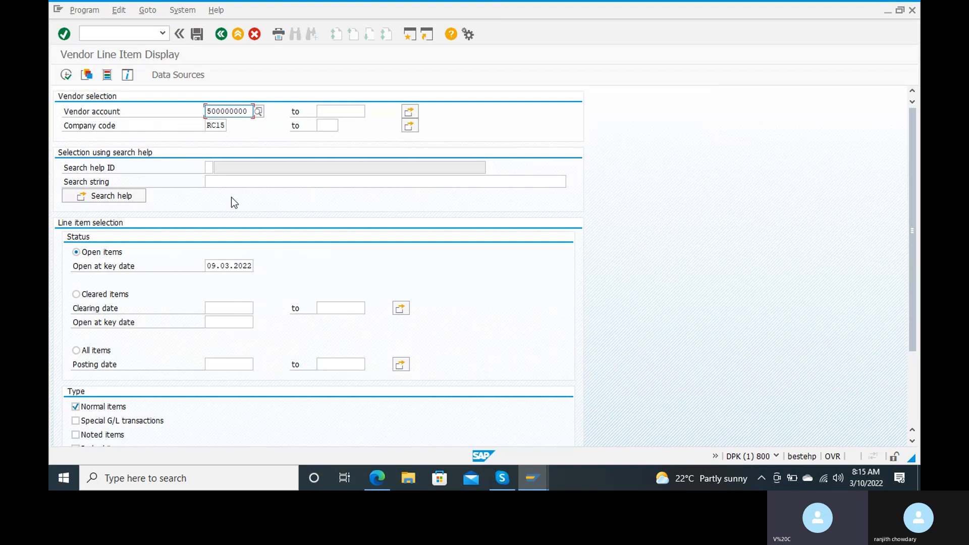
scroll(231, 197, "down", 1)
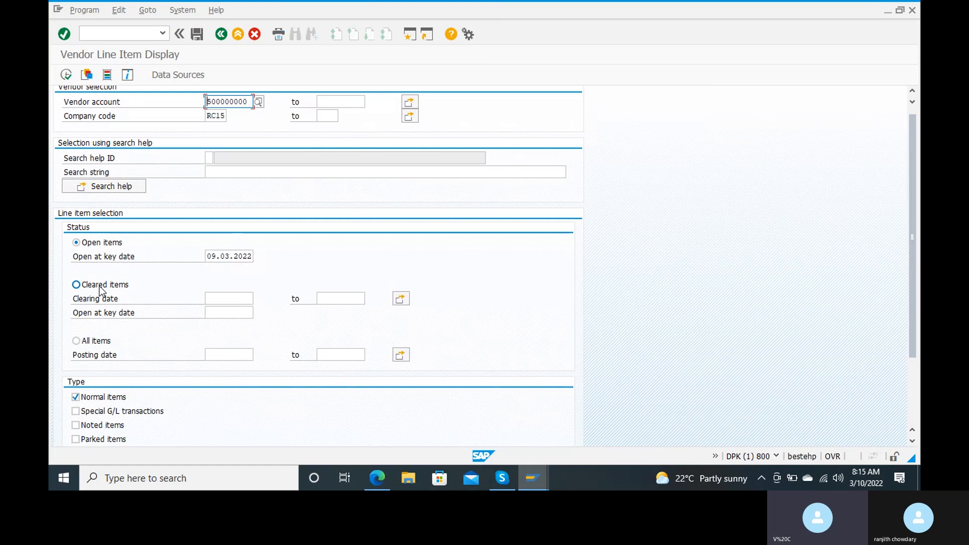
left_click(233, 254)
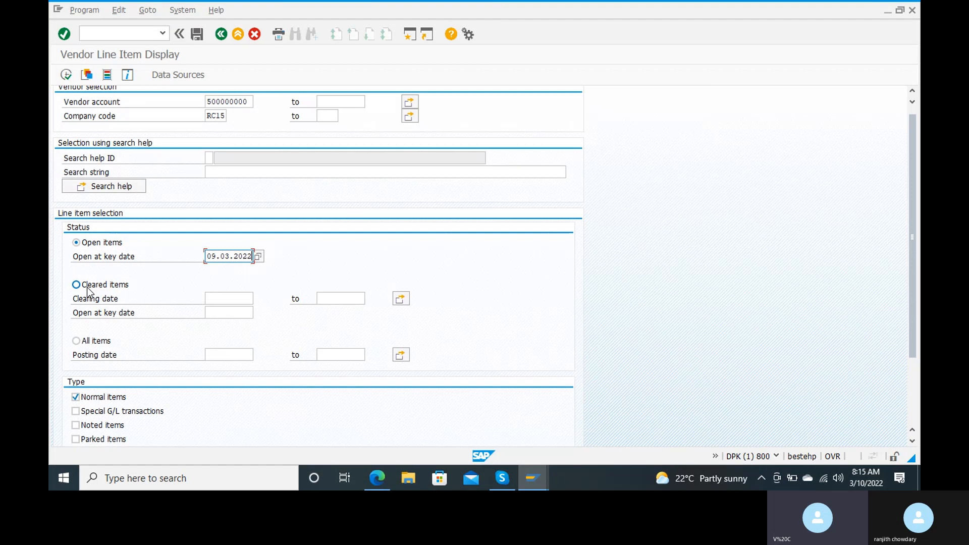
left_click(218, 301)
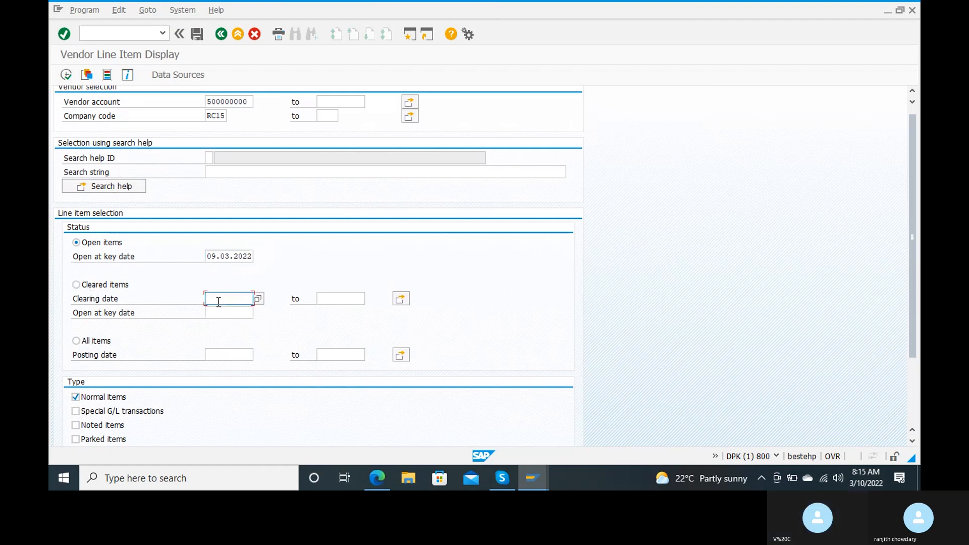
left_click(219, 313)
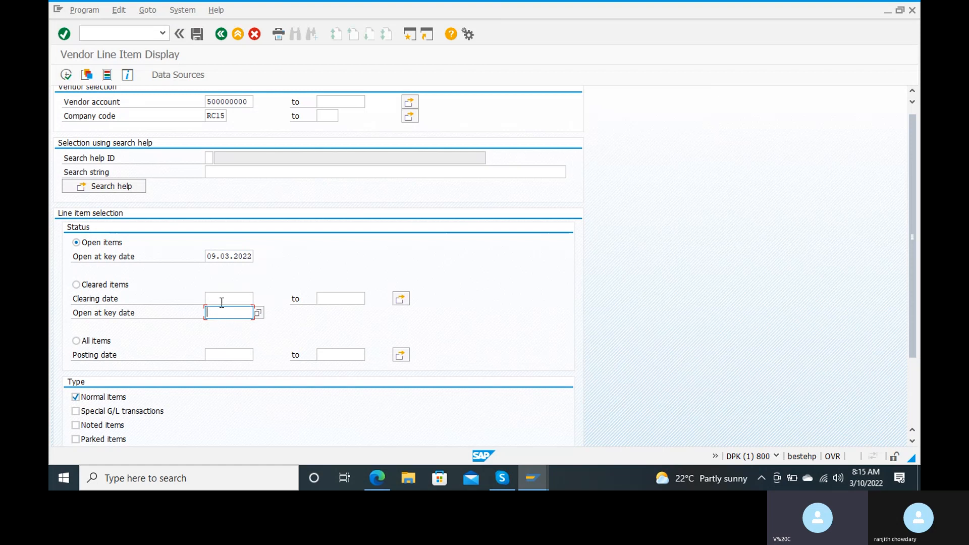
type("10.03.2022")
left_click(76, 285)
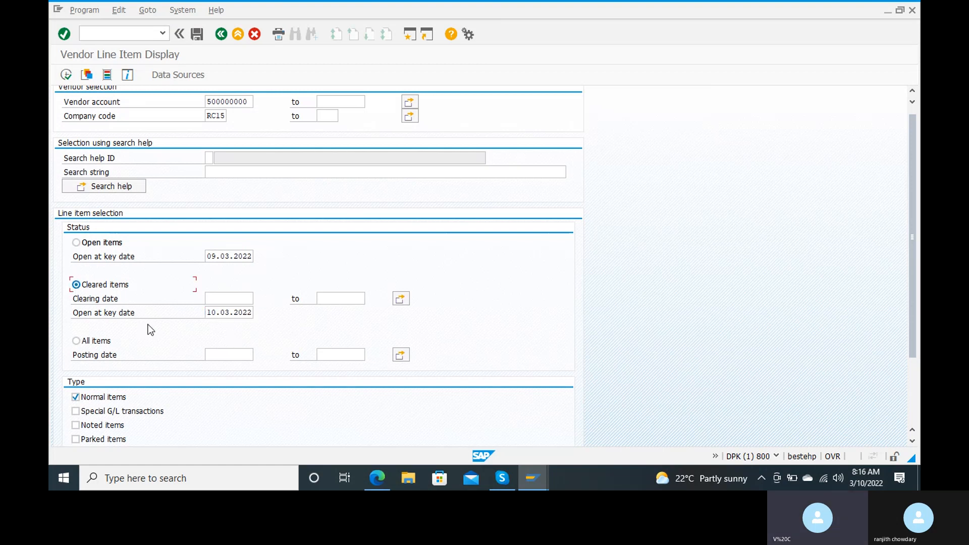
left_click(66, 75)
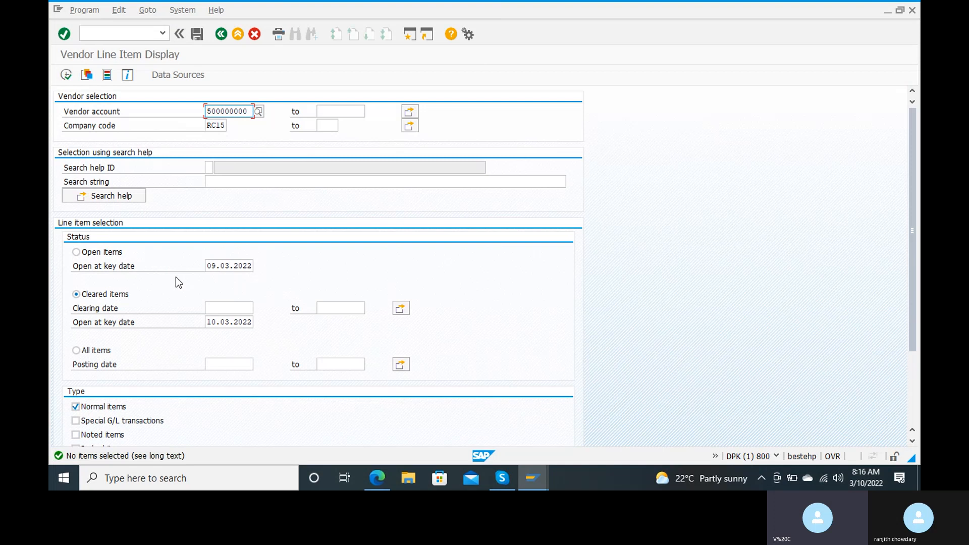
Add clearing date 10.03.2022 and rerun the cleared-items report.
left_click(217, 311)
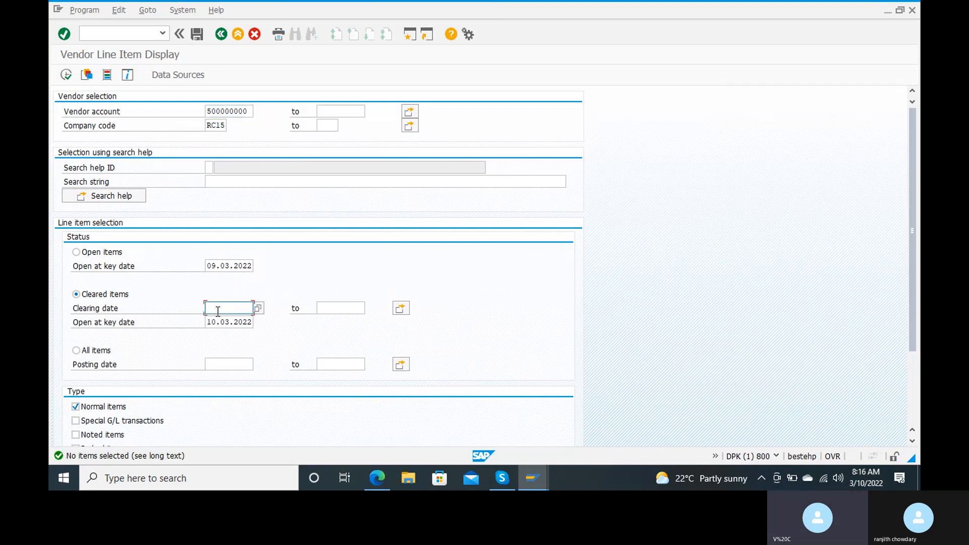
type("10.03.2022")
left_click(71, 79)
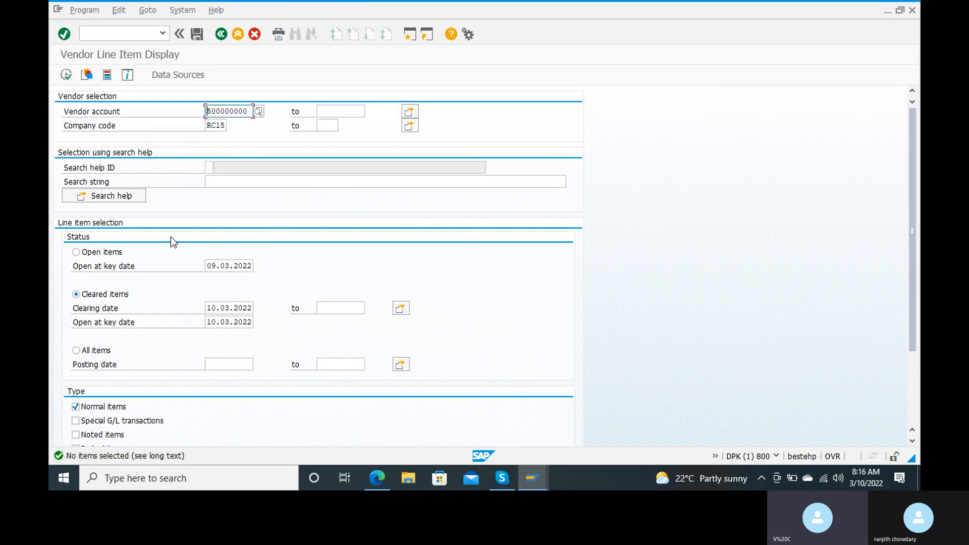
Change the open-items key date from 09.03.2022 to 10.03.2022.
scroll(171, 237, "down", 2)
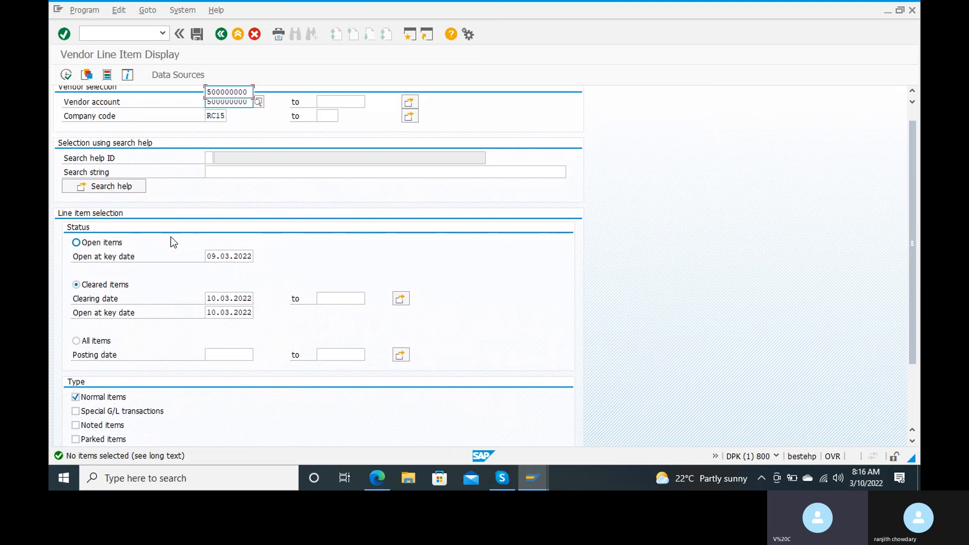
scroll(170, 237, "up", 2)
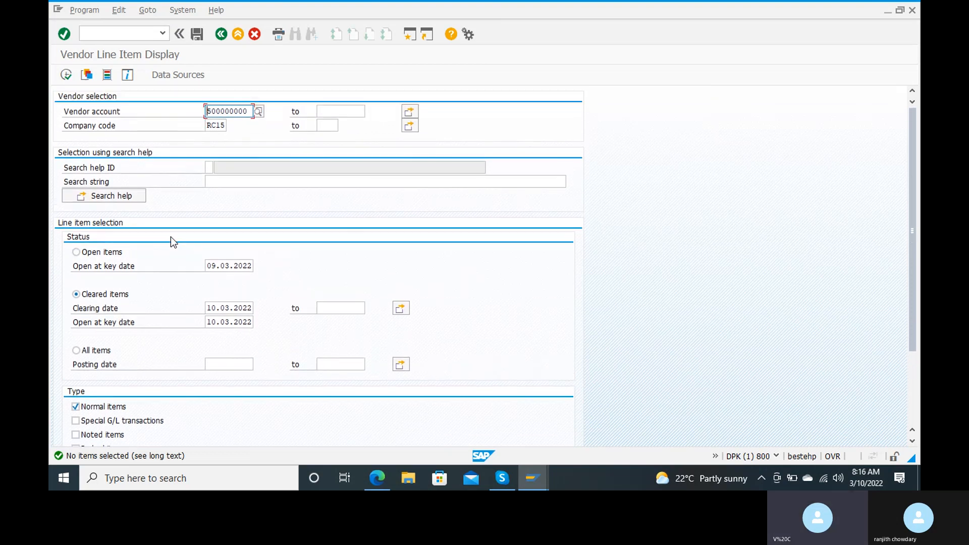
left_click(227, 265)
left_click(217, 265)
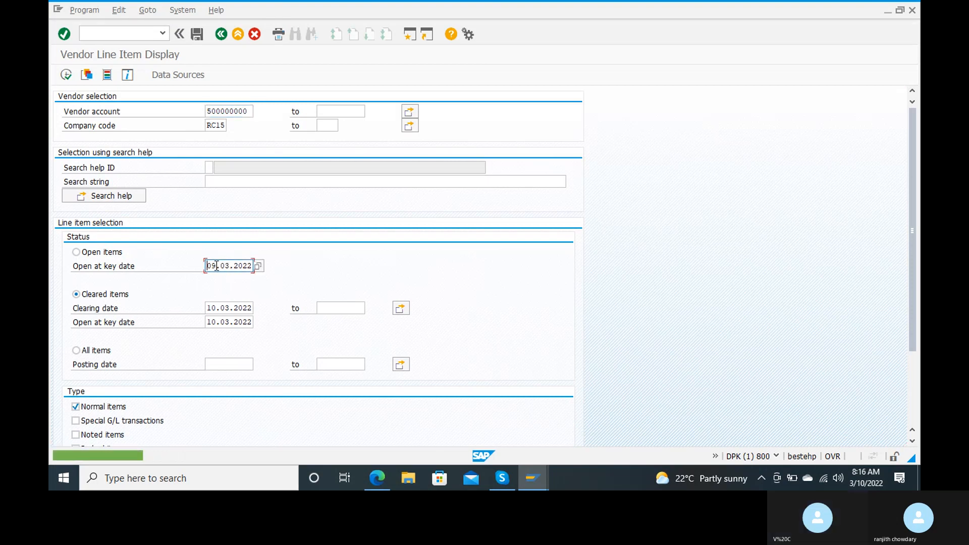
key("BackSpace")
key("BackSpace")
type("10")
type(".03.")
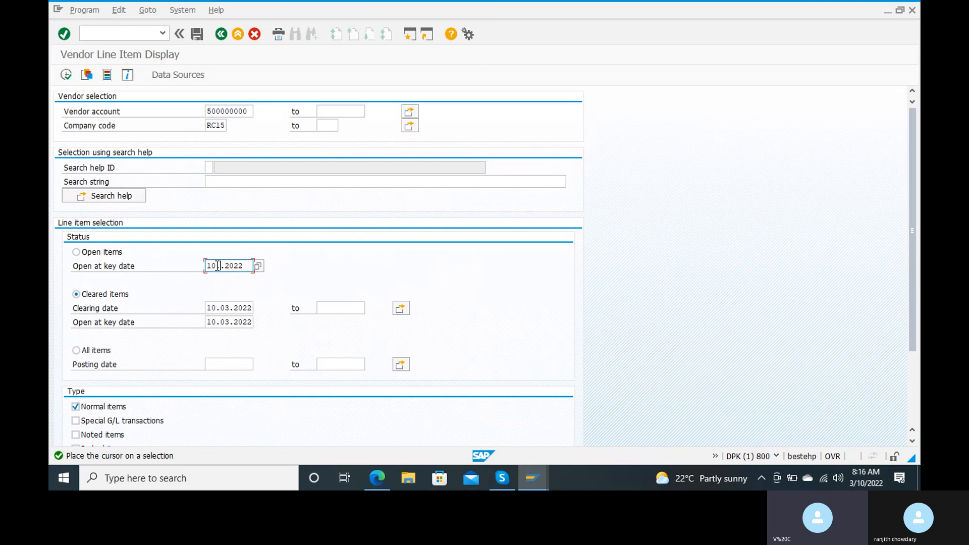
type("2022")
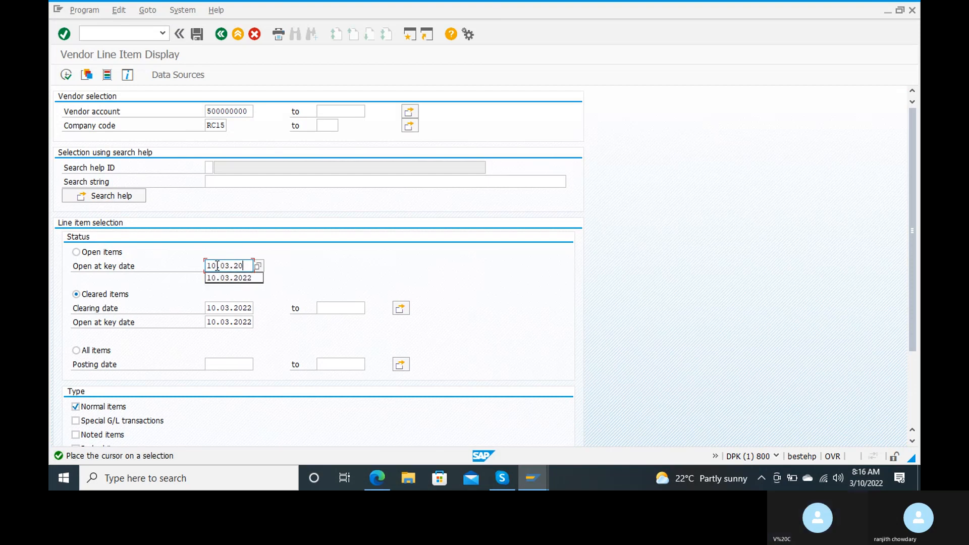
Rerun the report with the updated key dates, then select the All items option.
left_click(66, 75)
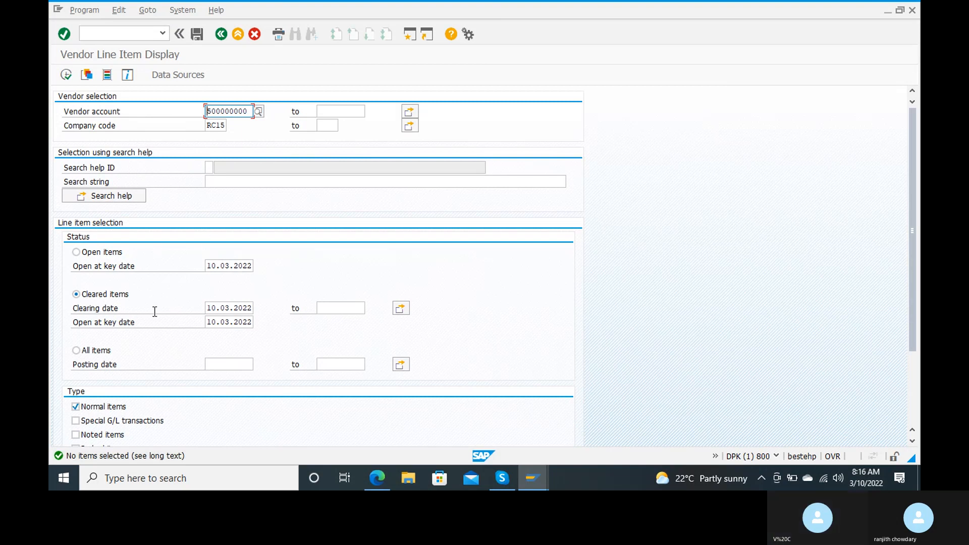
scroll(154, 312, "down", 1)
scroll(155, 312, "down", 2)
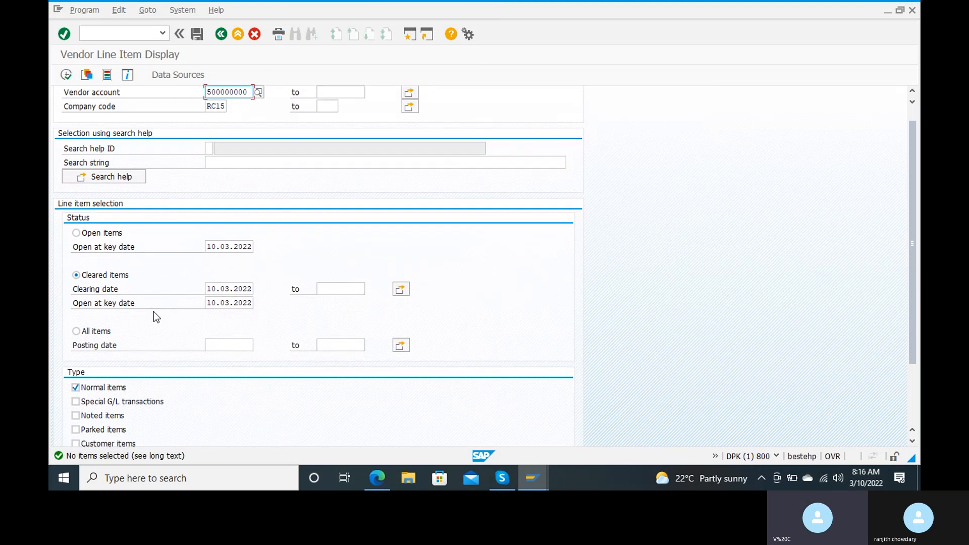
scroll(153, 312, "down", 3)
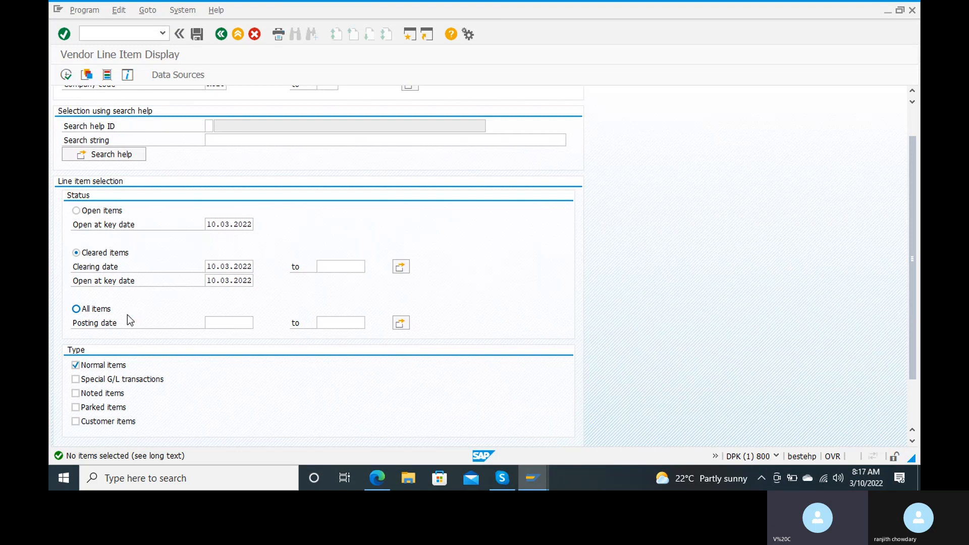
scroll(134, 317, "up", 1)
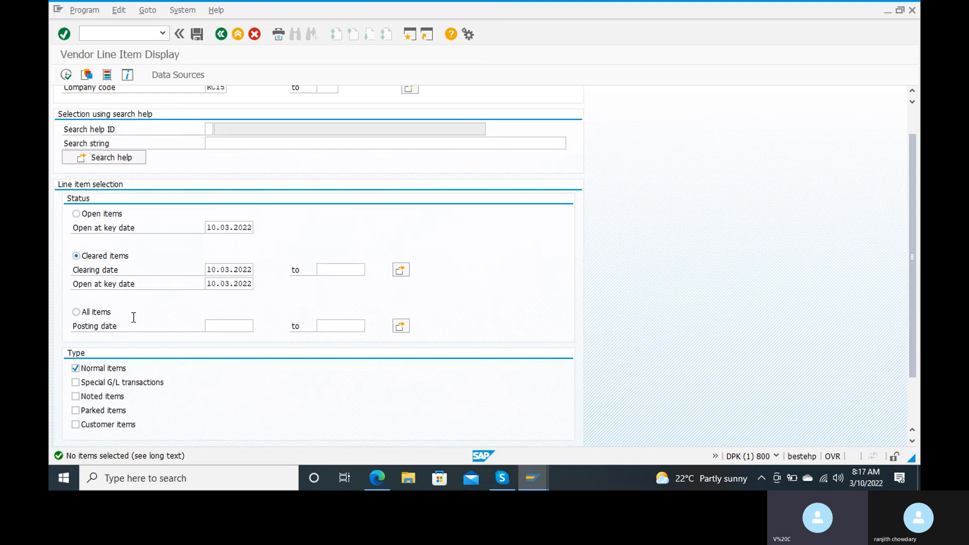
left_click(96, 313)
left_click(218, 329)
Run the vendor line item report and check invoice 600 and payment 700 show clearing document 700.
left_click(65, 76)
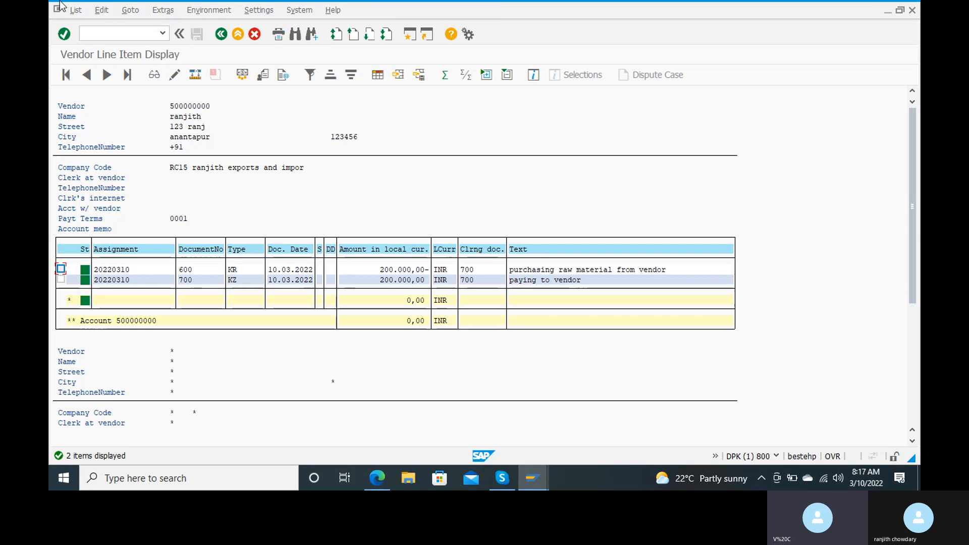
left_click(252, 272)
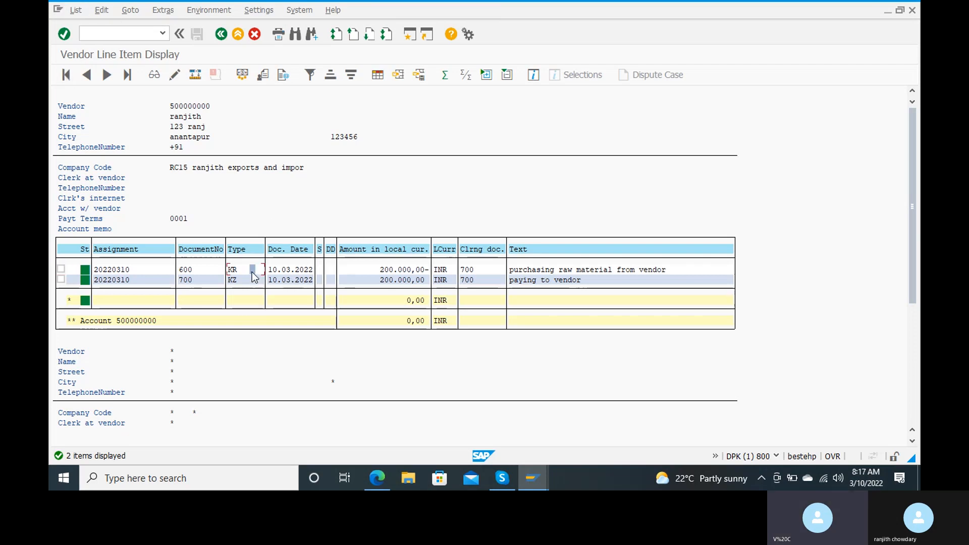